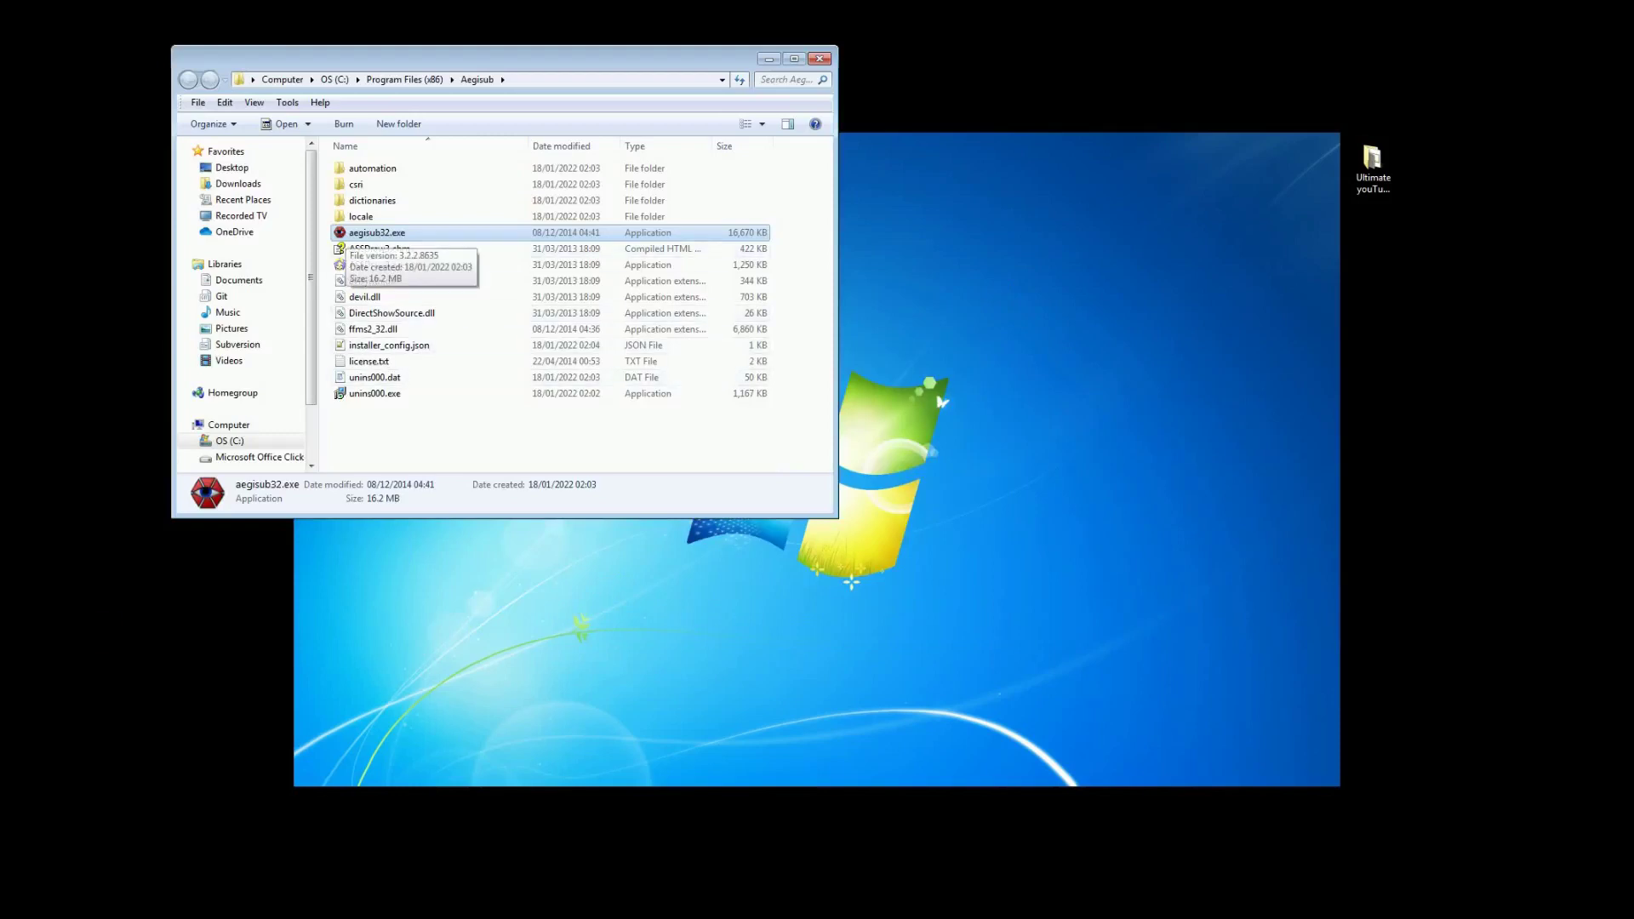
Launch Aegisub from aegisub32.exe and maximize its window.
{"action": "double_click", "coordinate": [358, 232]}
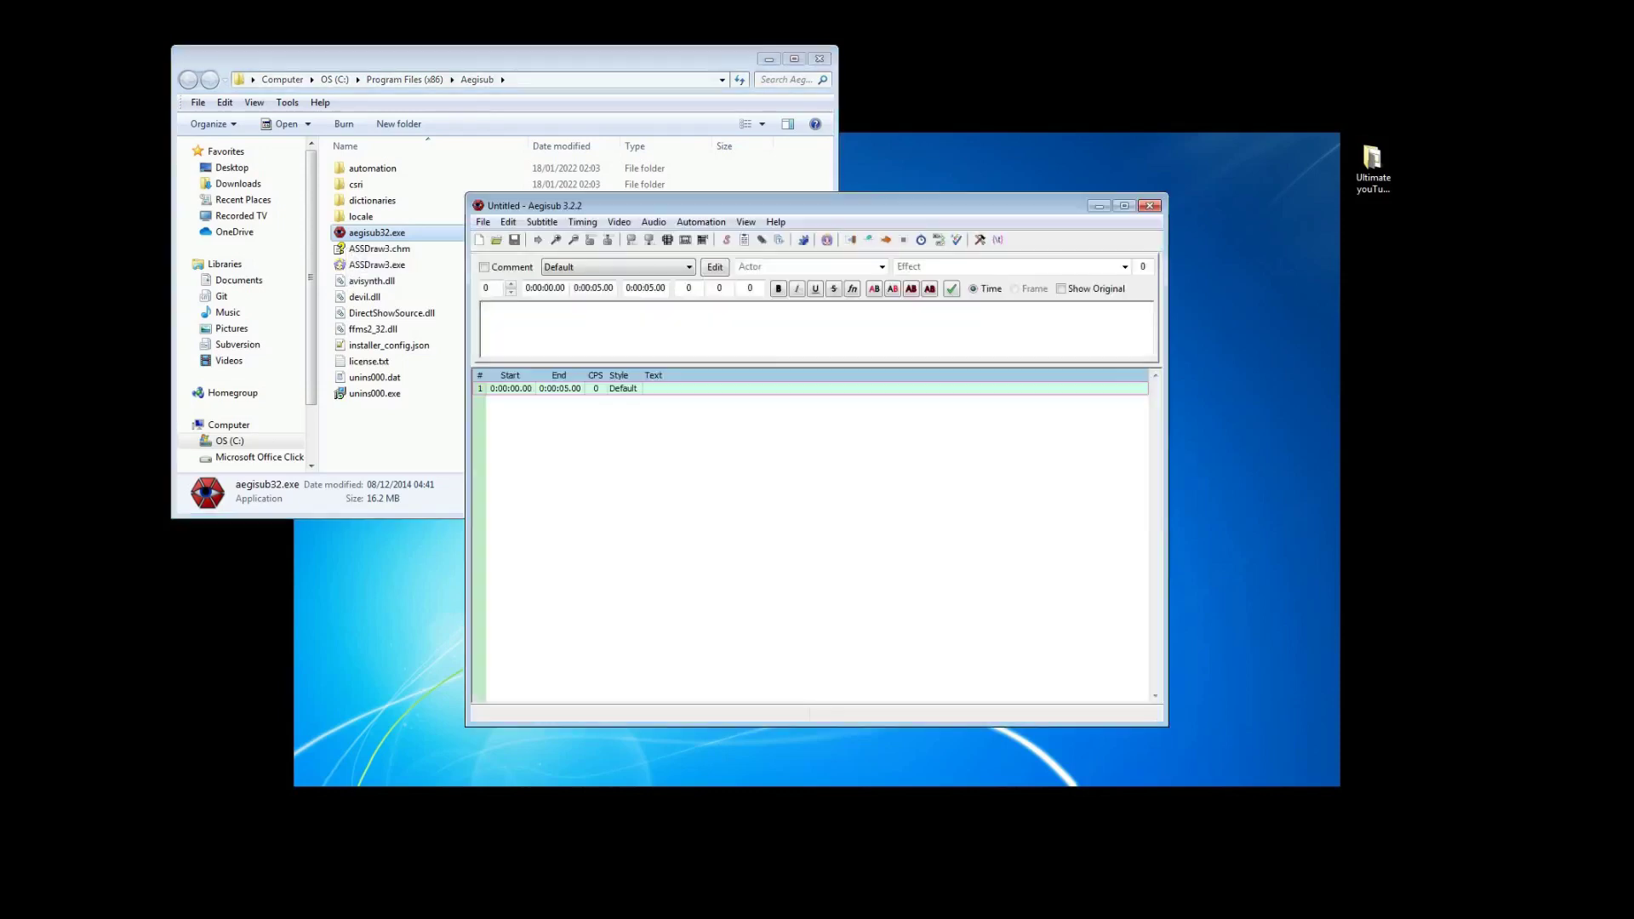
{"action": "left_click", "coordinate": [769, 59]}
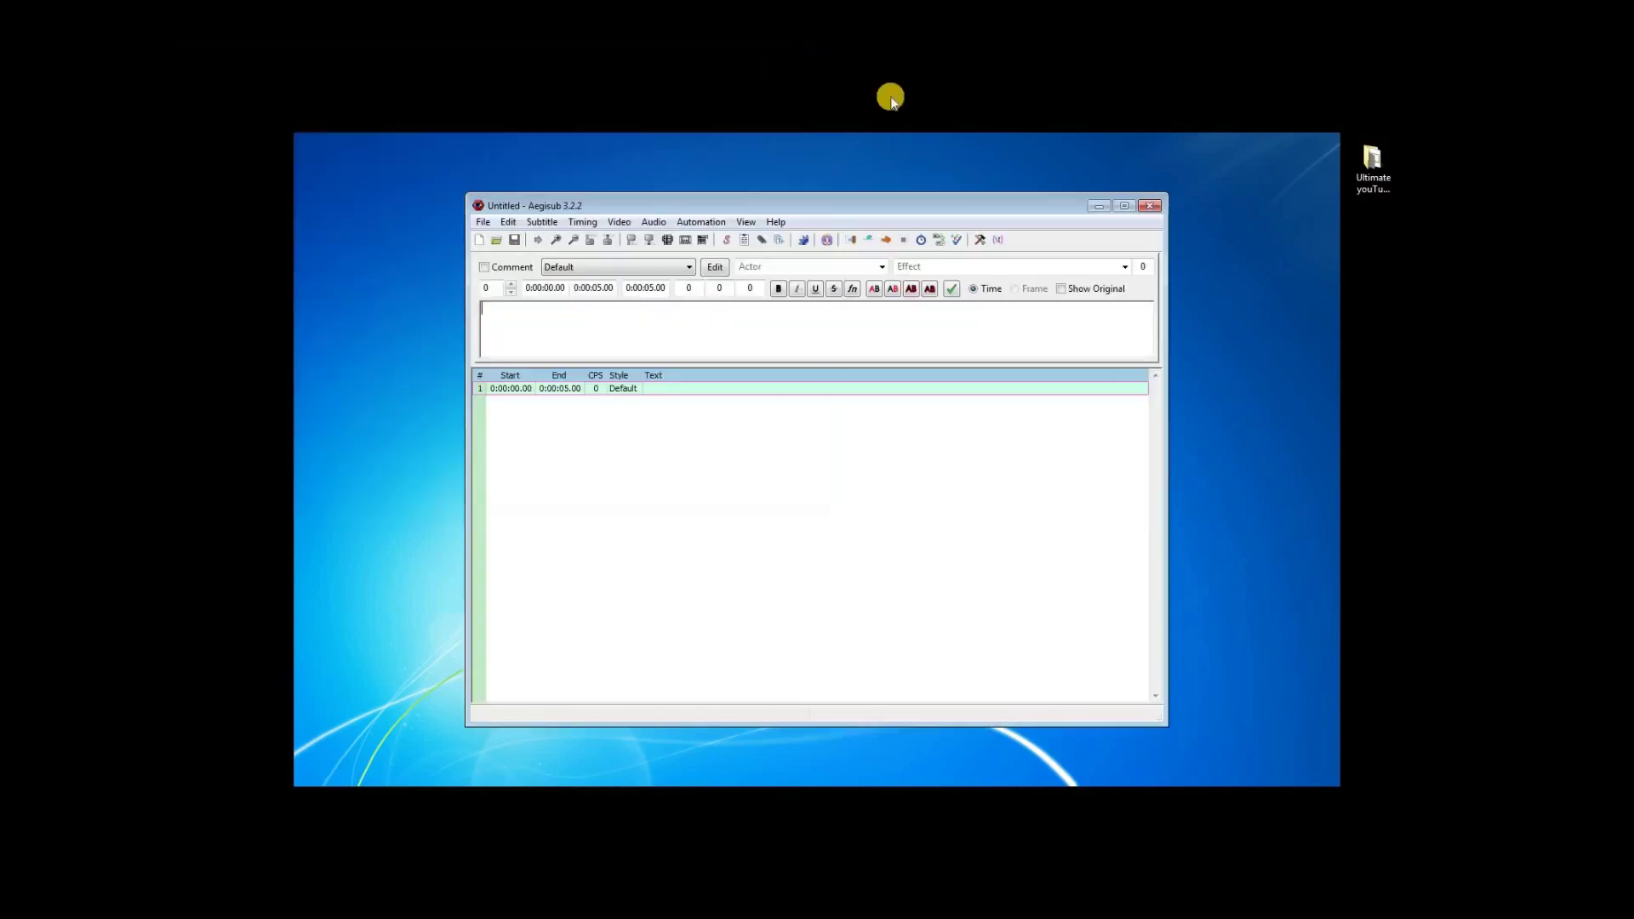
{"action": "left_click", "coordinate": [1124, 205]}
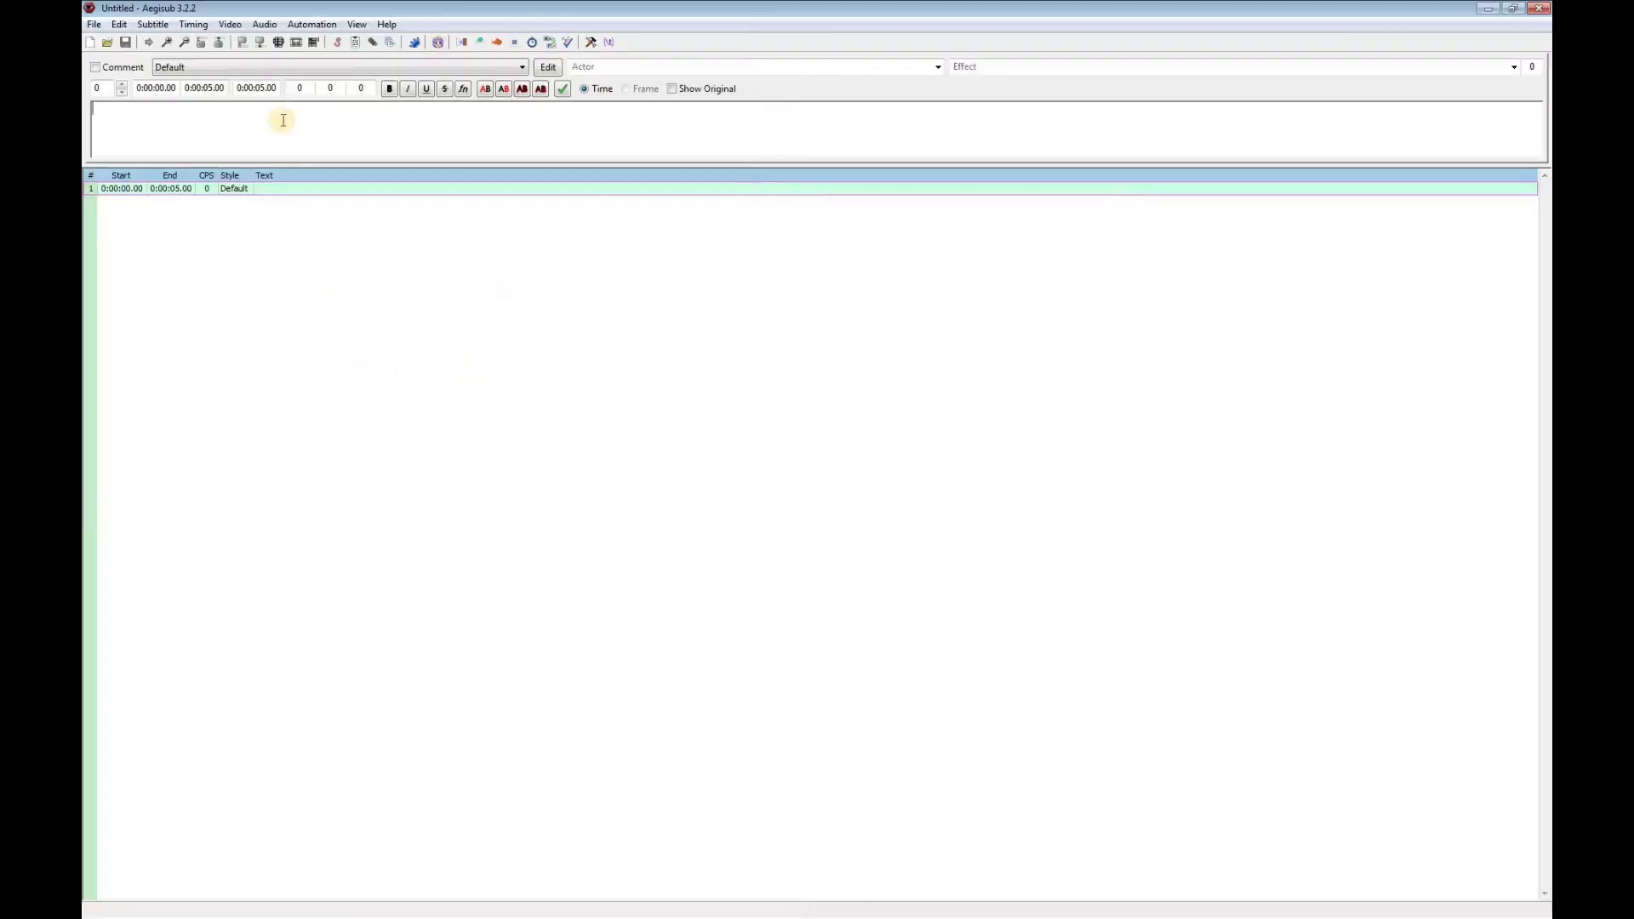
Load UltimateCaptions.mp4 through Video > Open Video.
{"action": "left_click", "coordinate": [231, 25]}
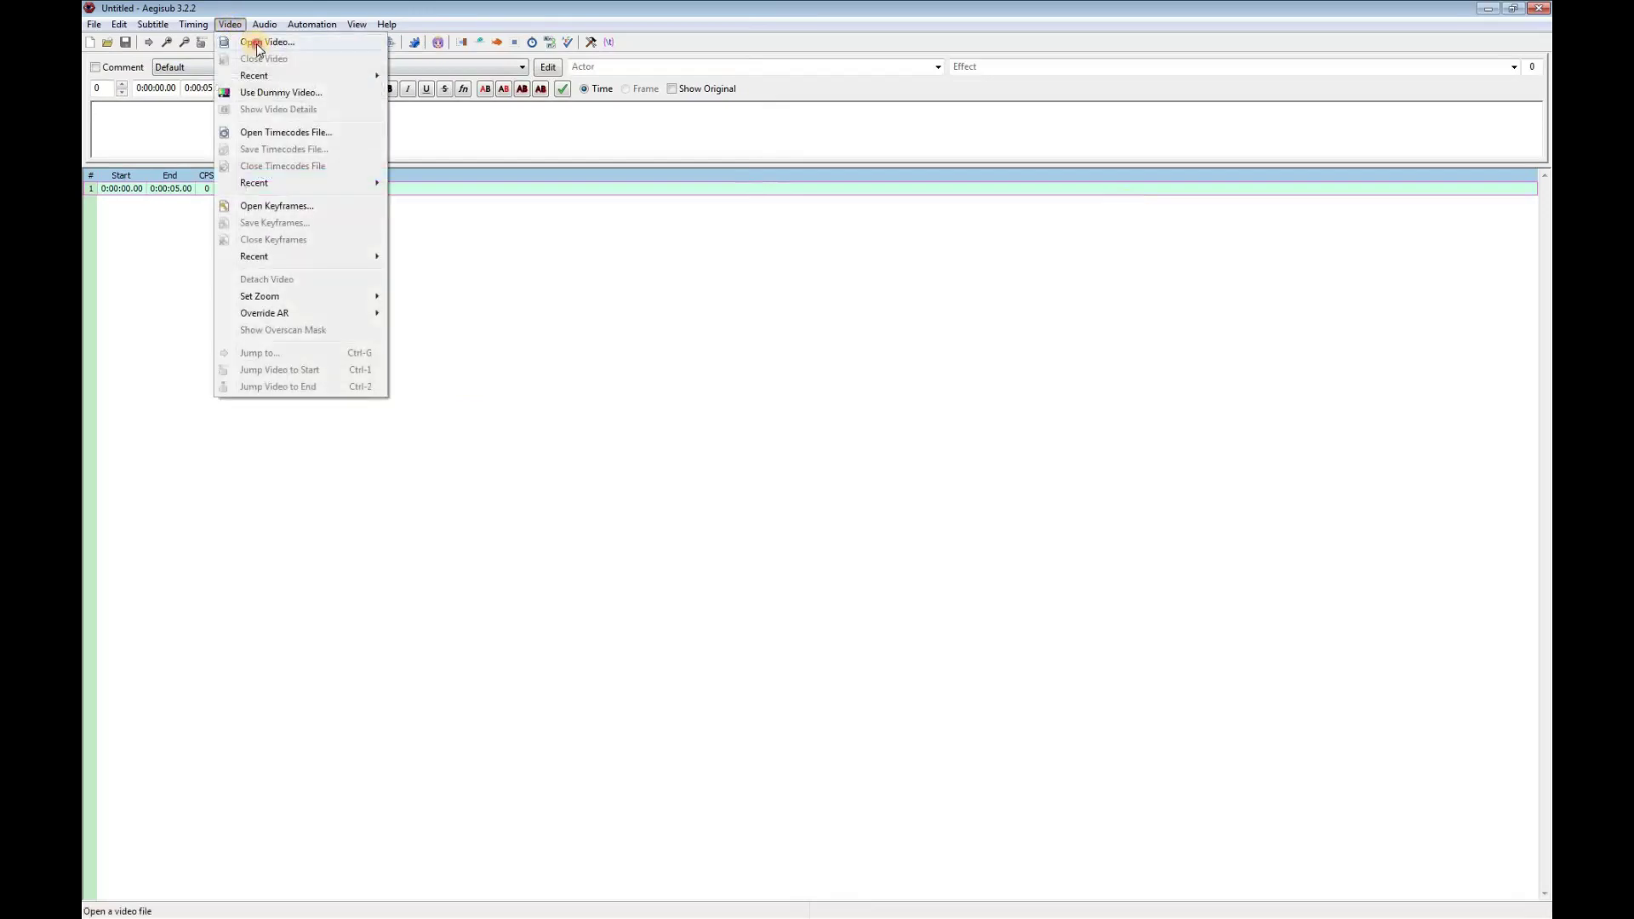
{"action": "left_click", "coordinate": [257, 42]}
{"action": "left_click", "coordinate": [264, 150]}
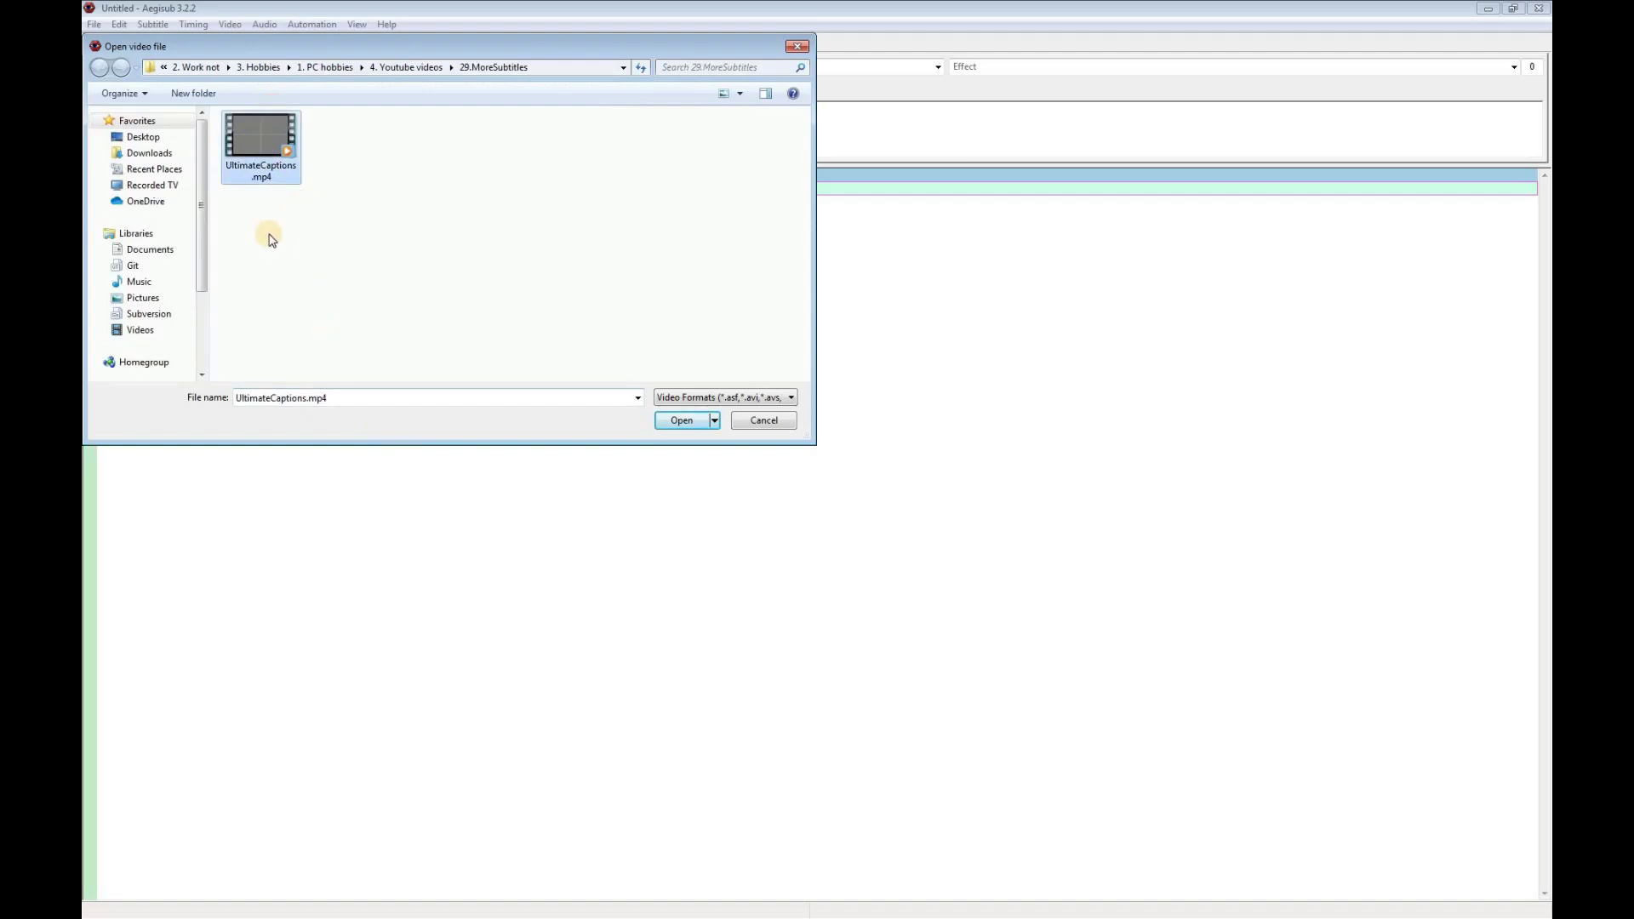
{"action": "left_click", "coordinate": [689, 423]}
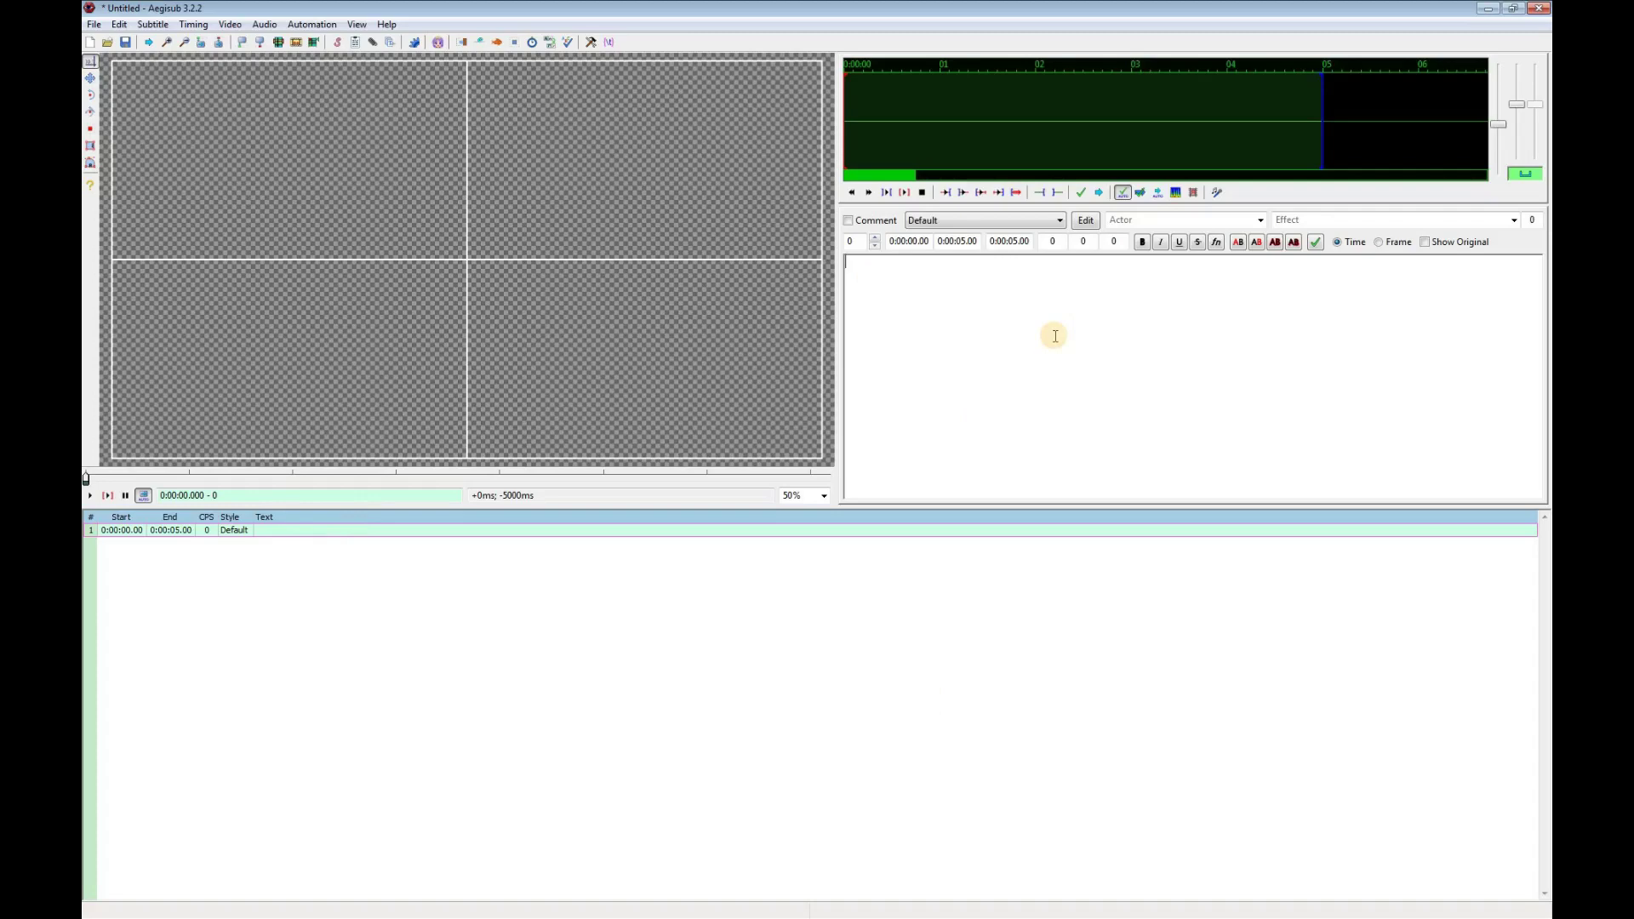
Enter 'Subtitle Positions' as the first line's text and stretch its end to 0:00:06.00.
{"action": "type", "text": "ubtitle Positions"}
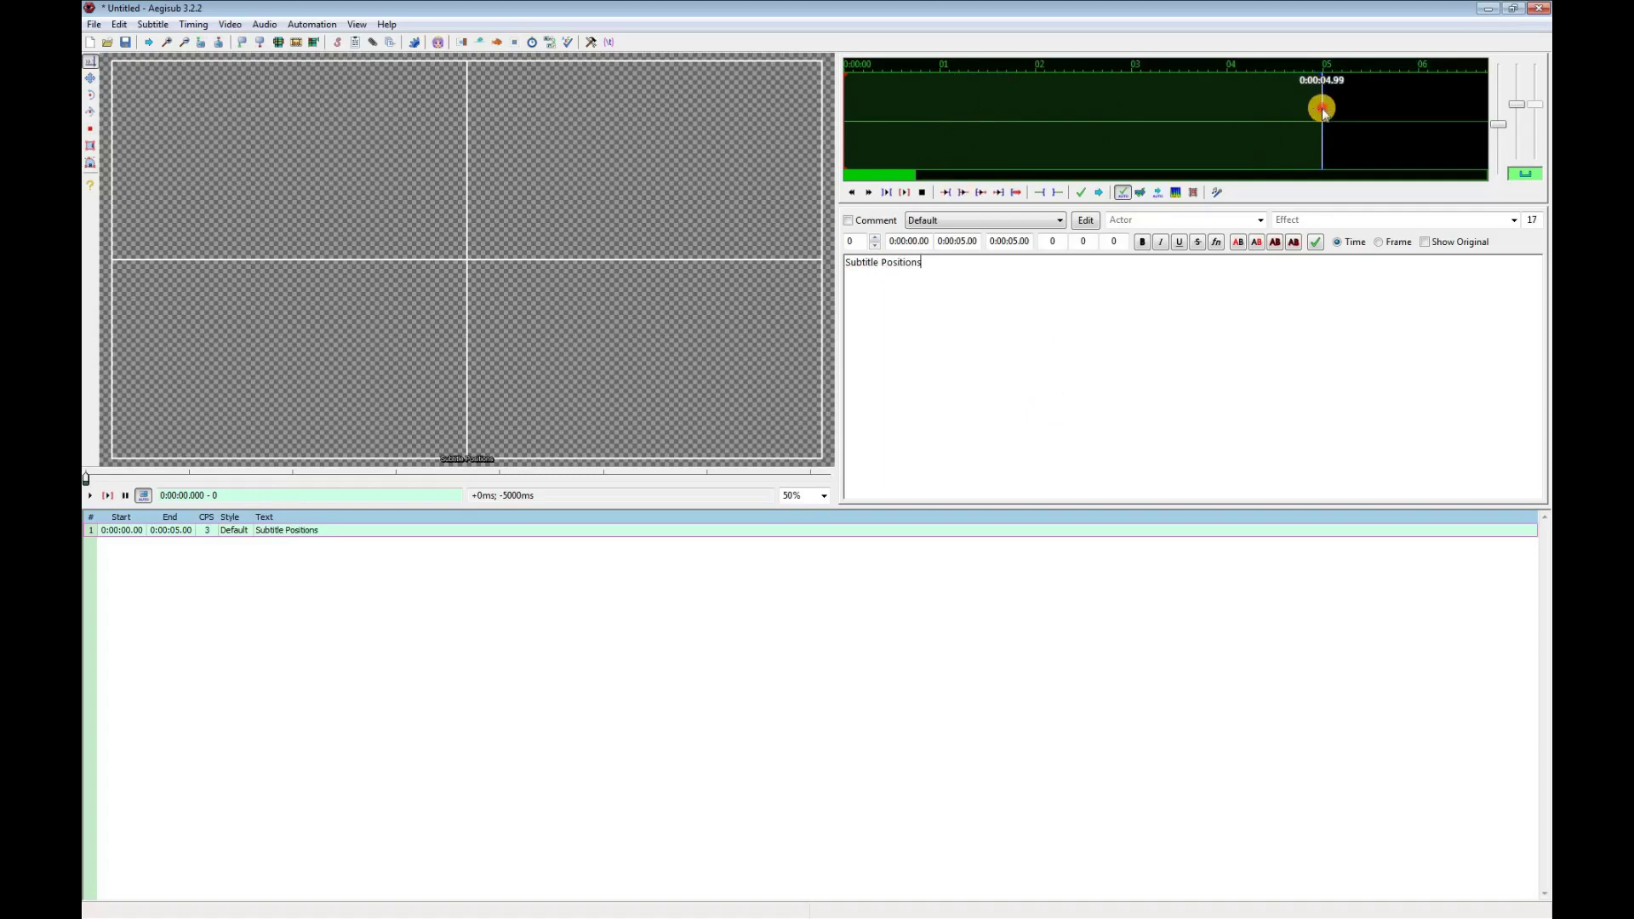
{"action": "left_click_drag", "start_coordinate": [1320, 108], "coordinate": [1417, 106]}
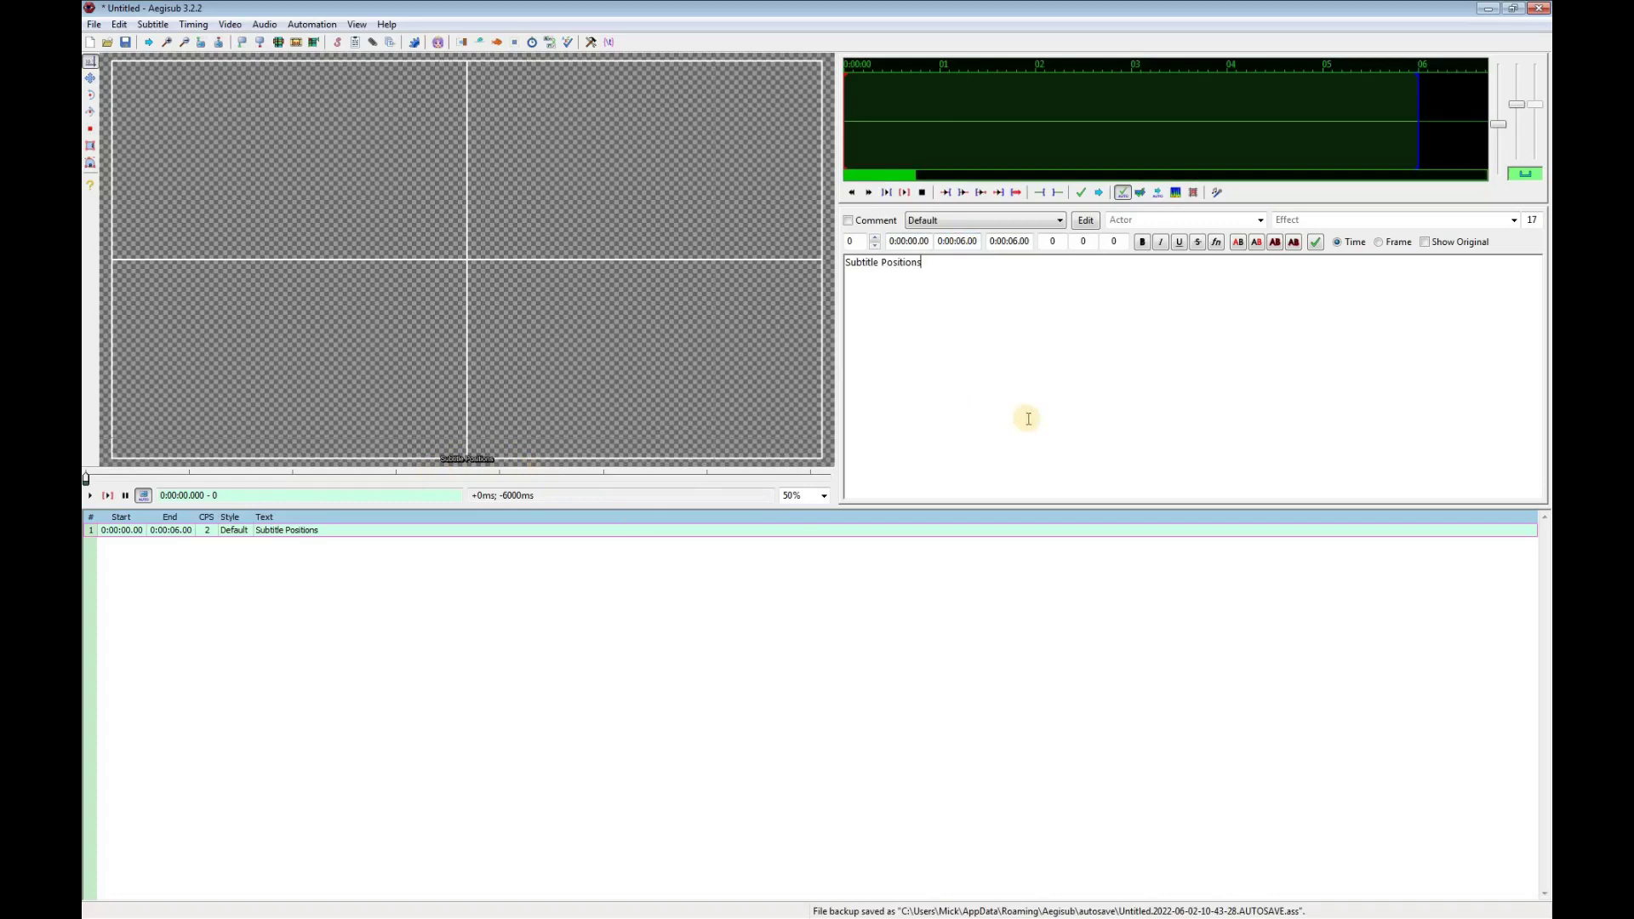
Set Scale X% and Scale Y% of the Default style to 250 in the Style Editor.
{"action": "left_click", "coordinate": [1086, 220]}
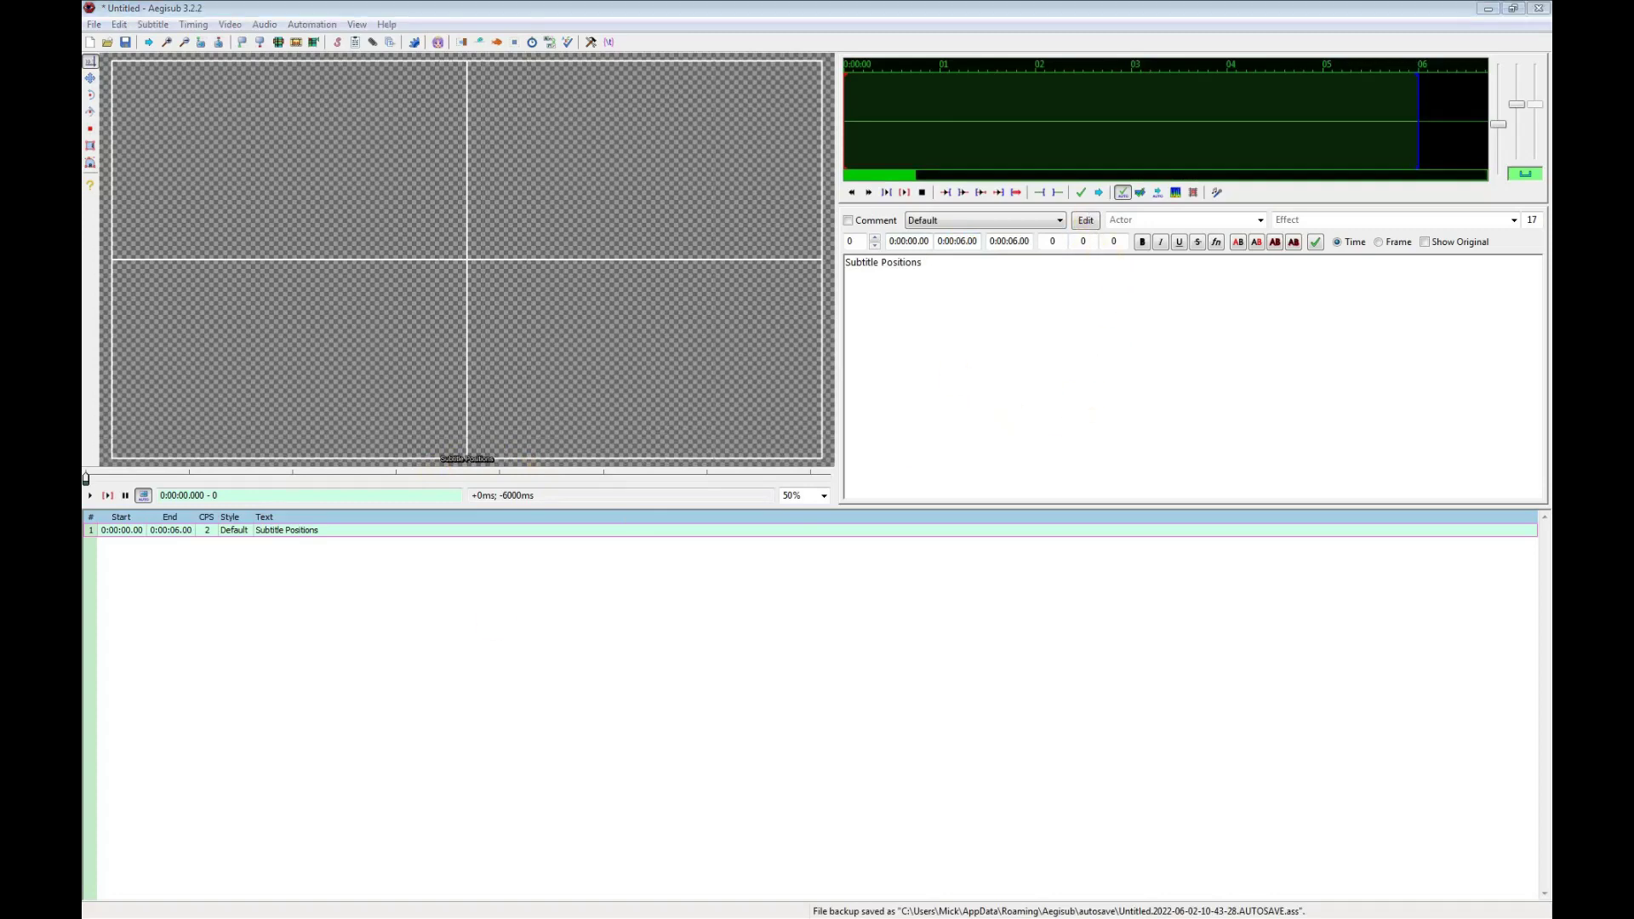
{"action": "left_click_drag", "start_coordinate": [1034, 380], "coordinate": [1159, 369]}
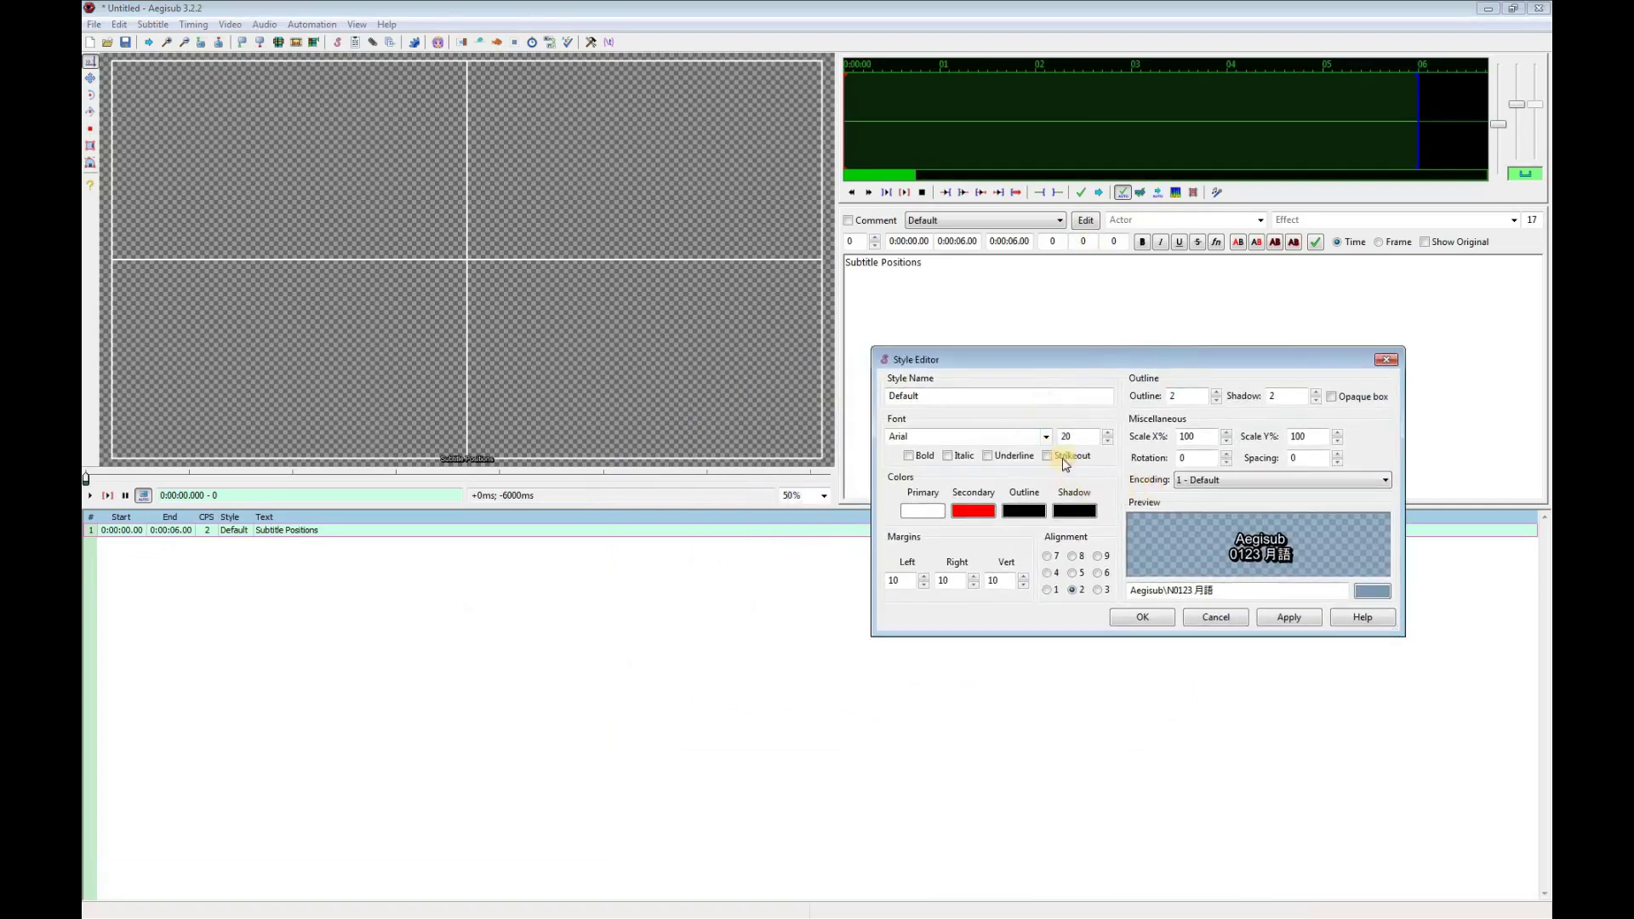
{"action": "double_click", "coordinate": [1189, 437]}
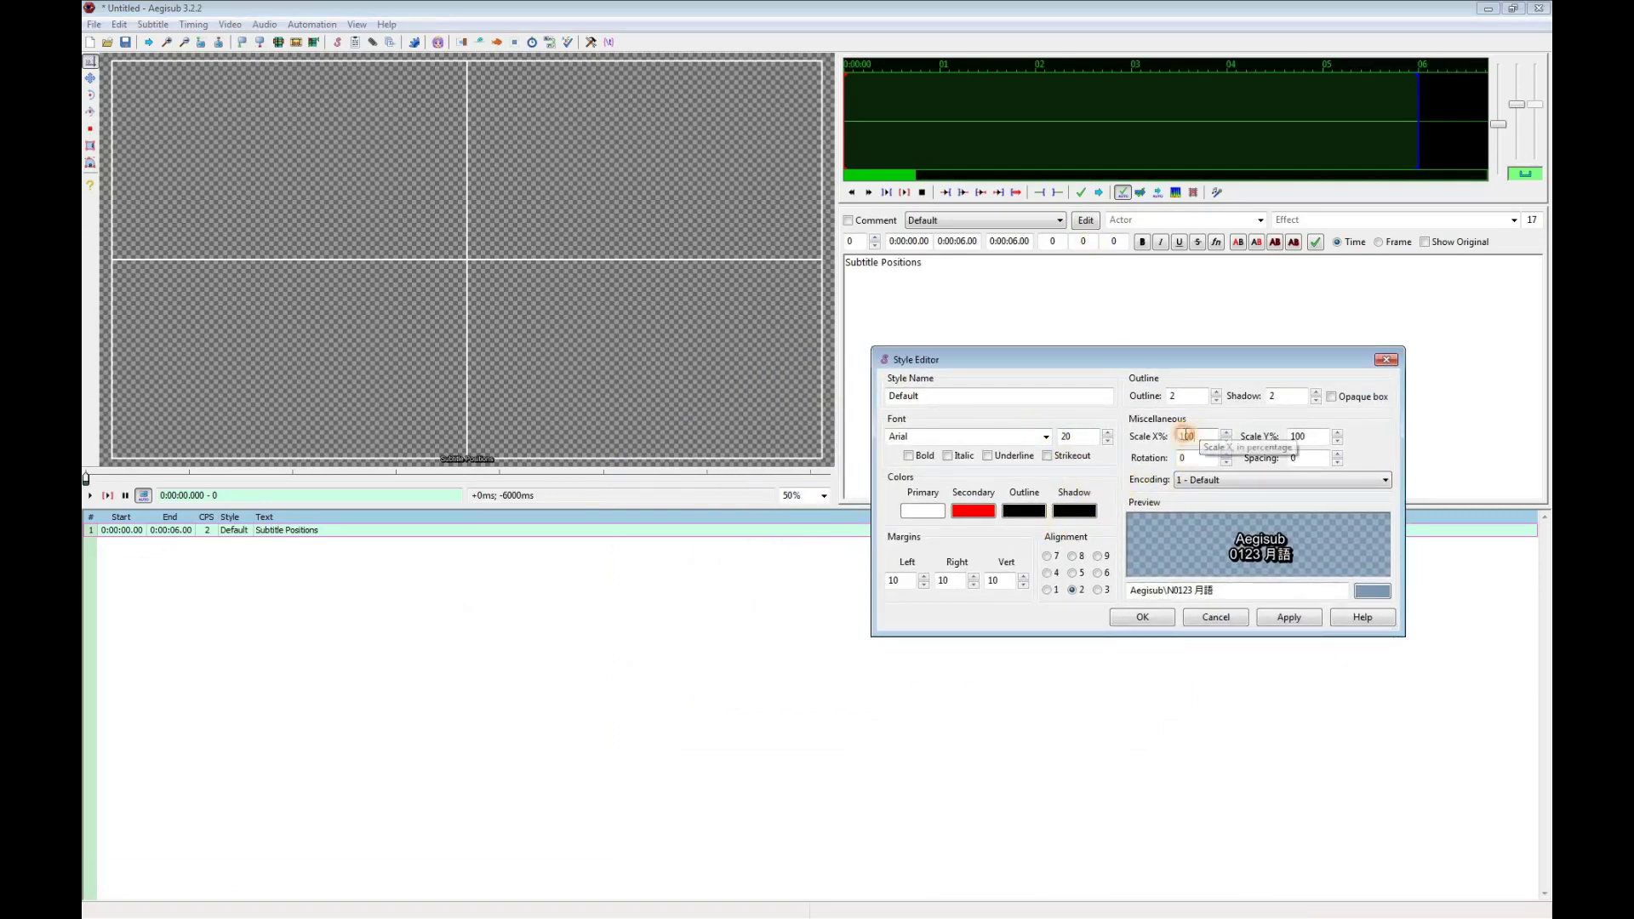
{"action": "type", "text": "250"}
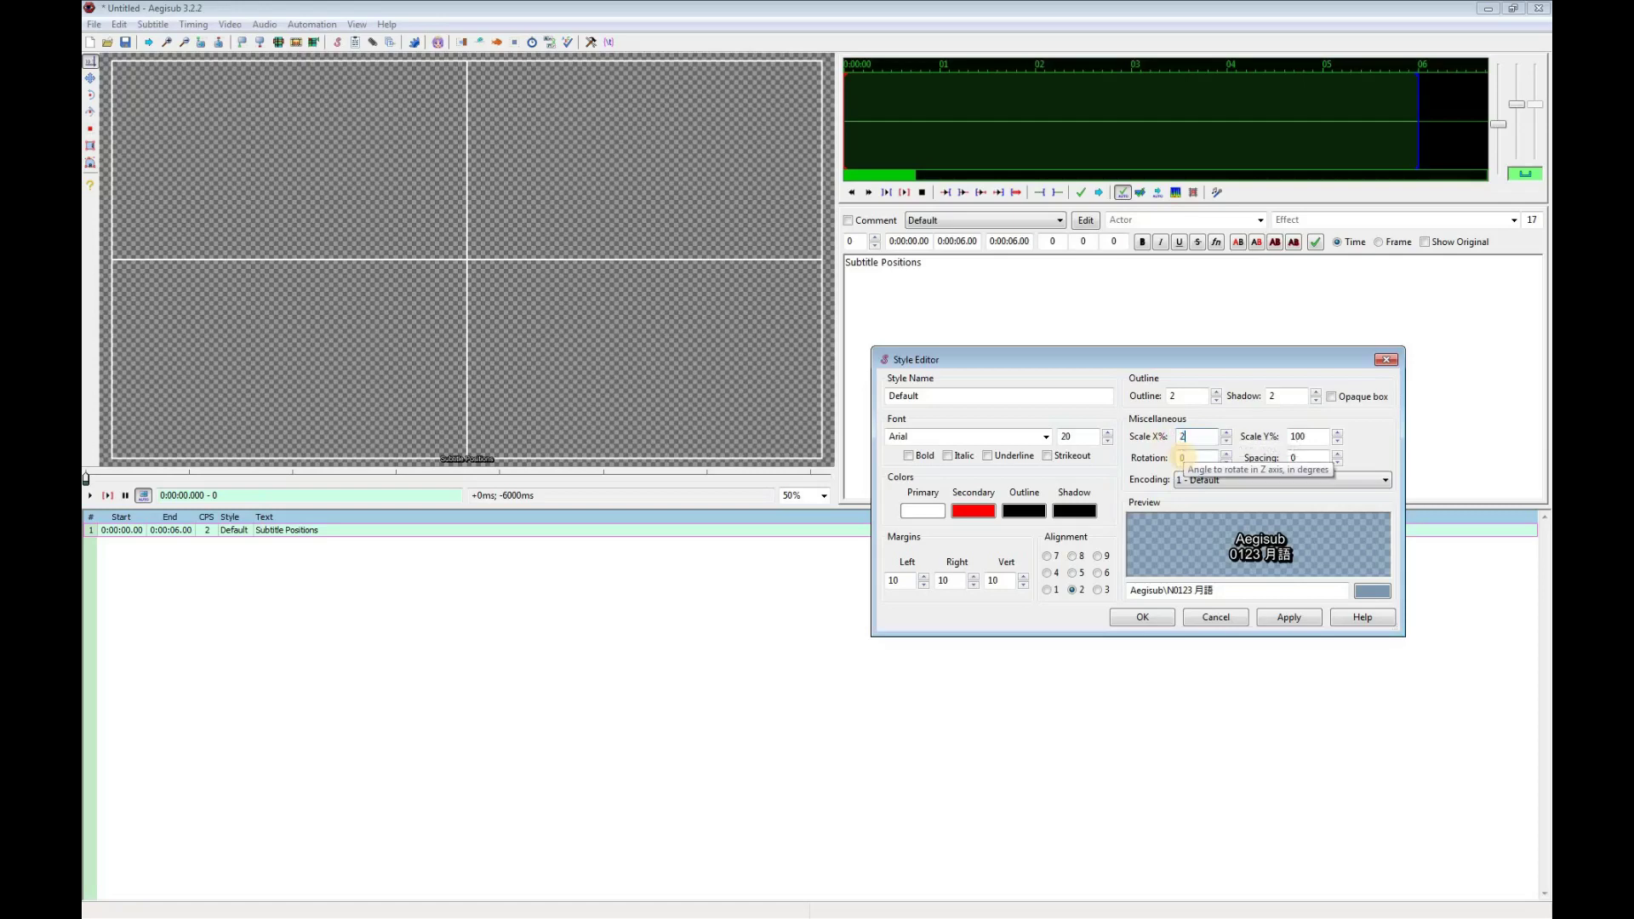
{"action": "left_click", "coordinate": [1317, 436]}
{"action": "double_click", "coordinate": [1279, 435]}
{"action": "type", "text": "250"}
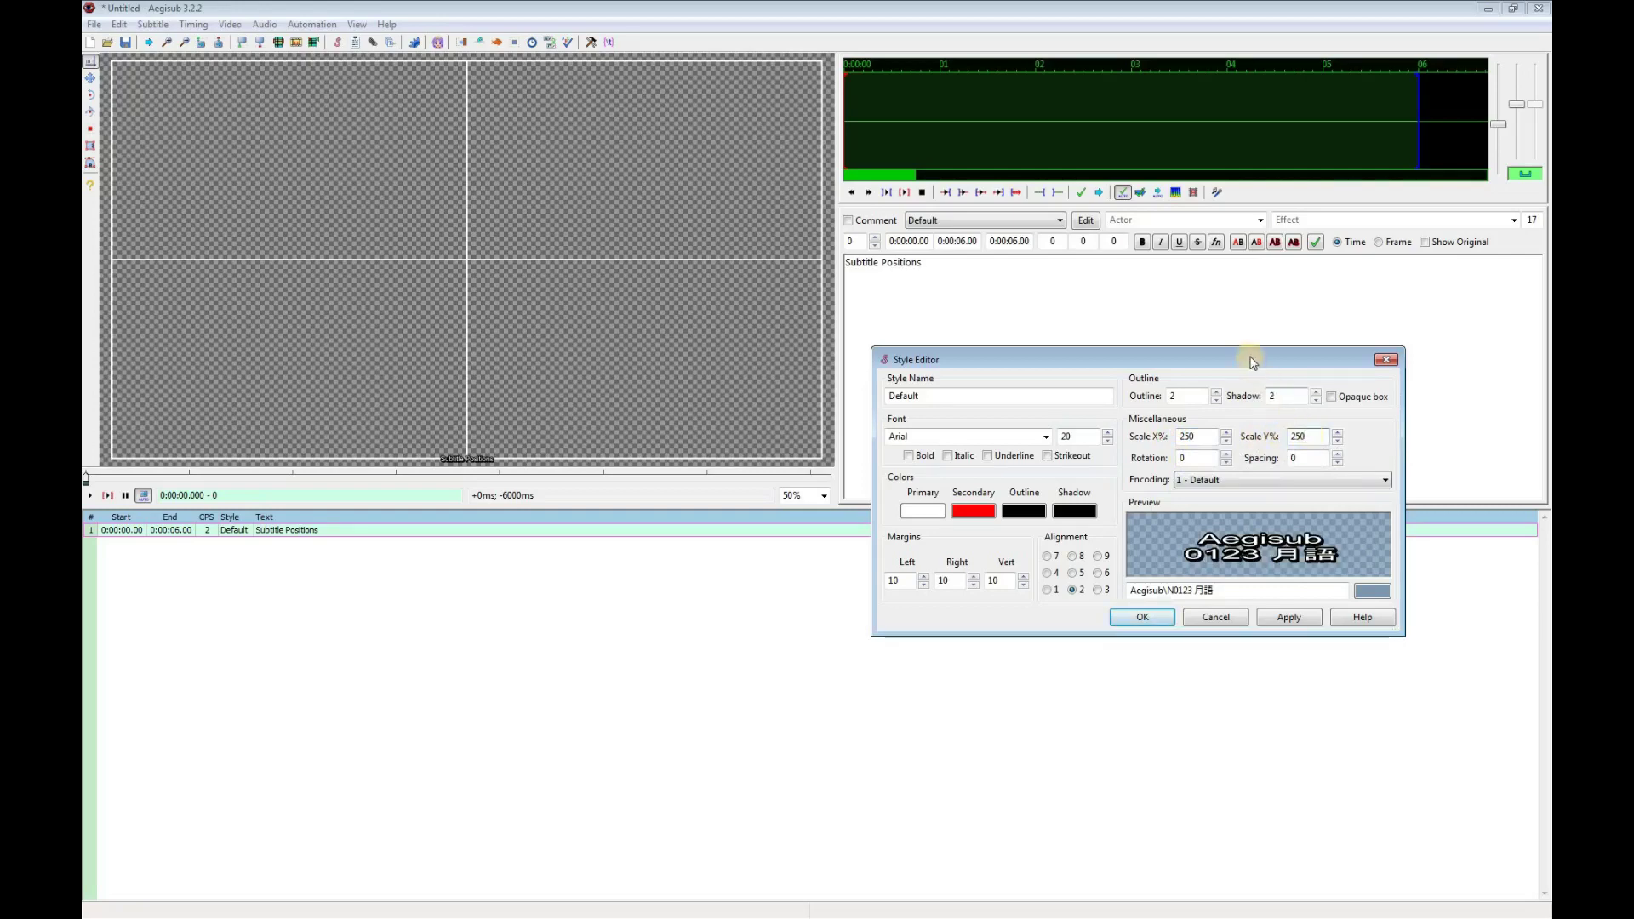
{"action": "left_click_drag", "start_coordinate": [1251, 369], "coordinate": [1265, 348]}
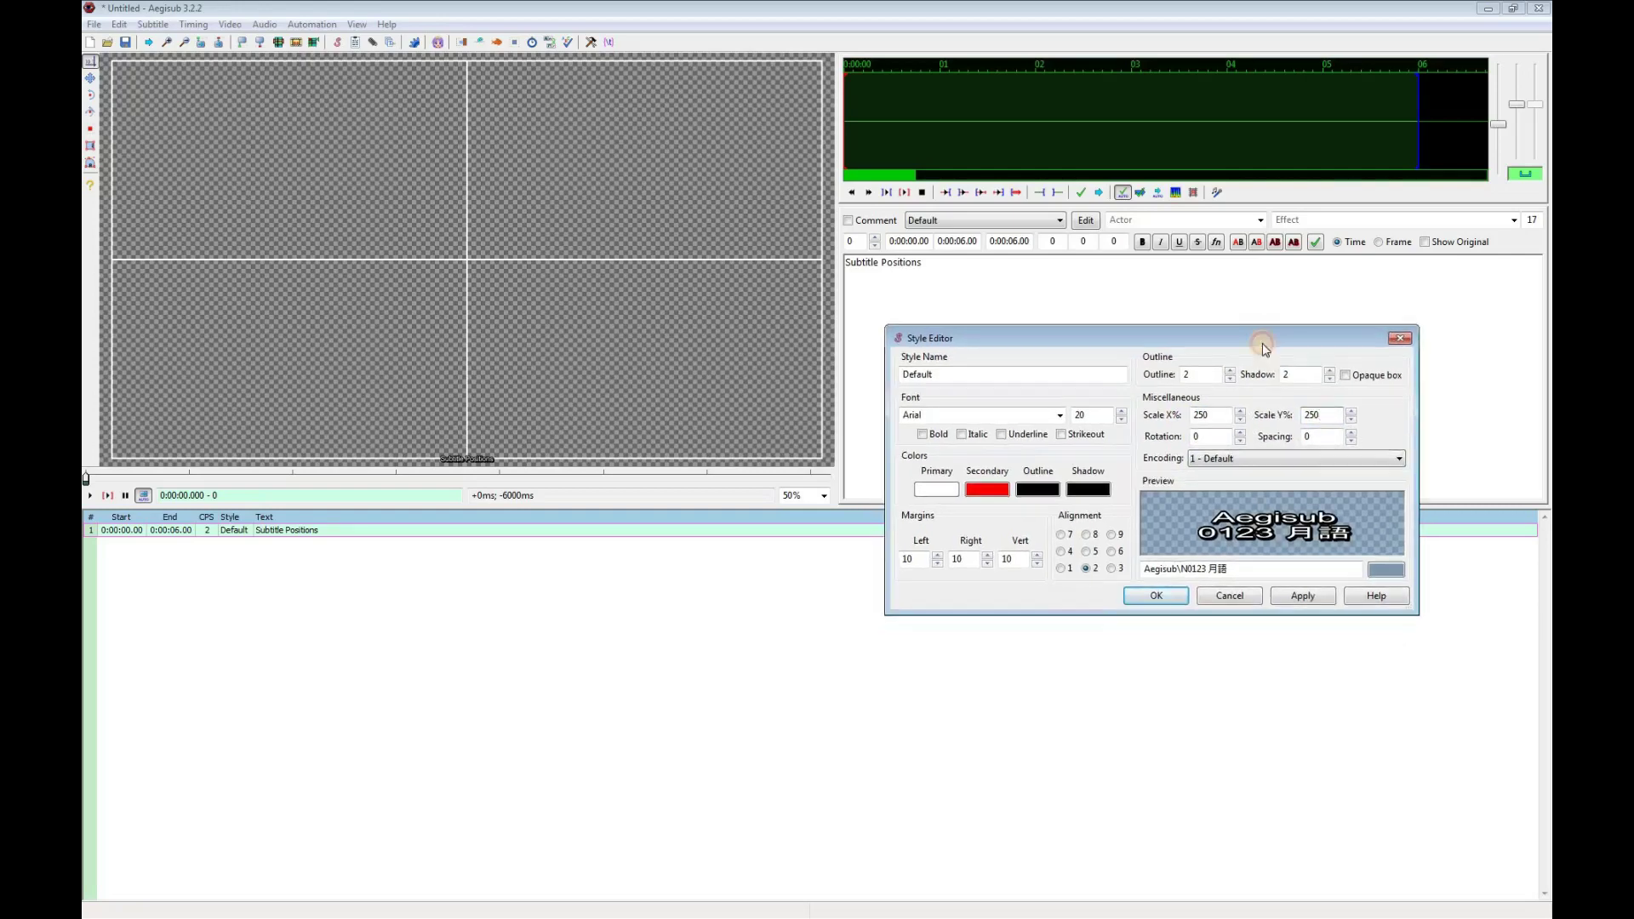
{"action": "left_click", "coordinate": [1154, 596]}
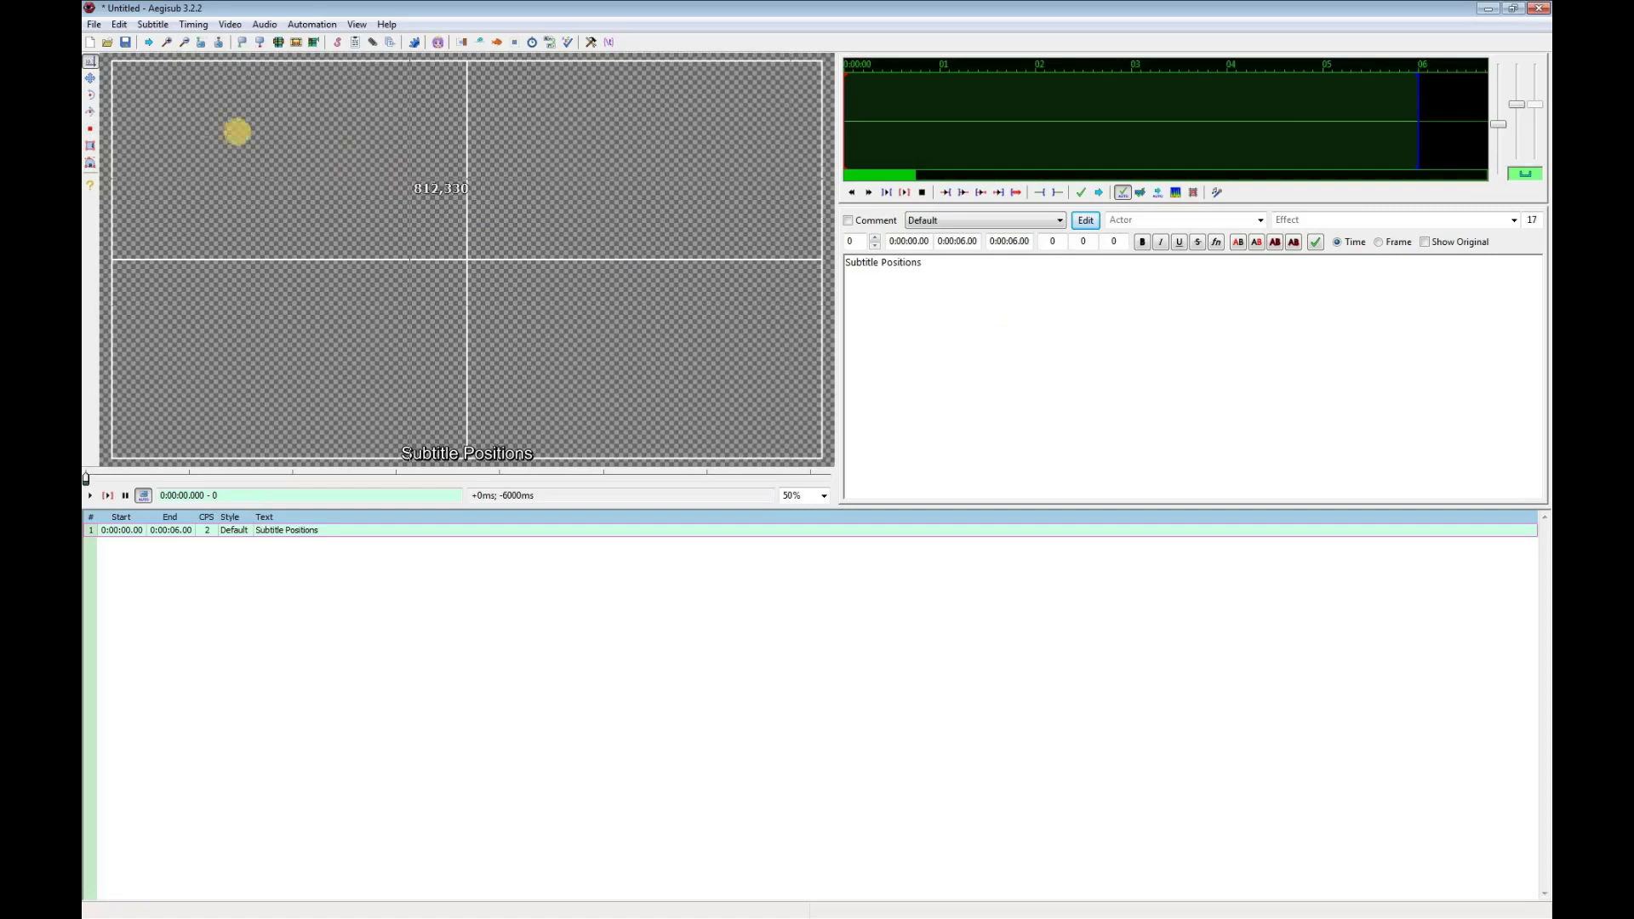
Drag the caption to the top-left, then set its \pos to exactly 360,100.
{"action": "left_click", "coordinate": [91, 79]}
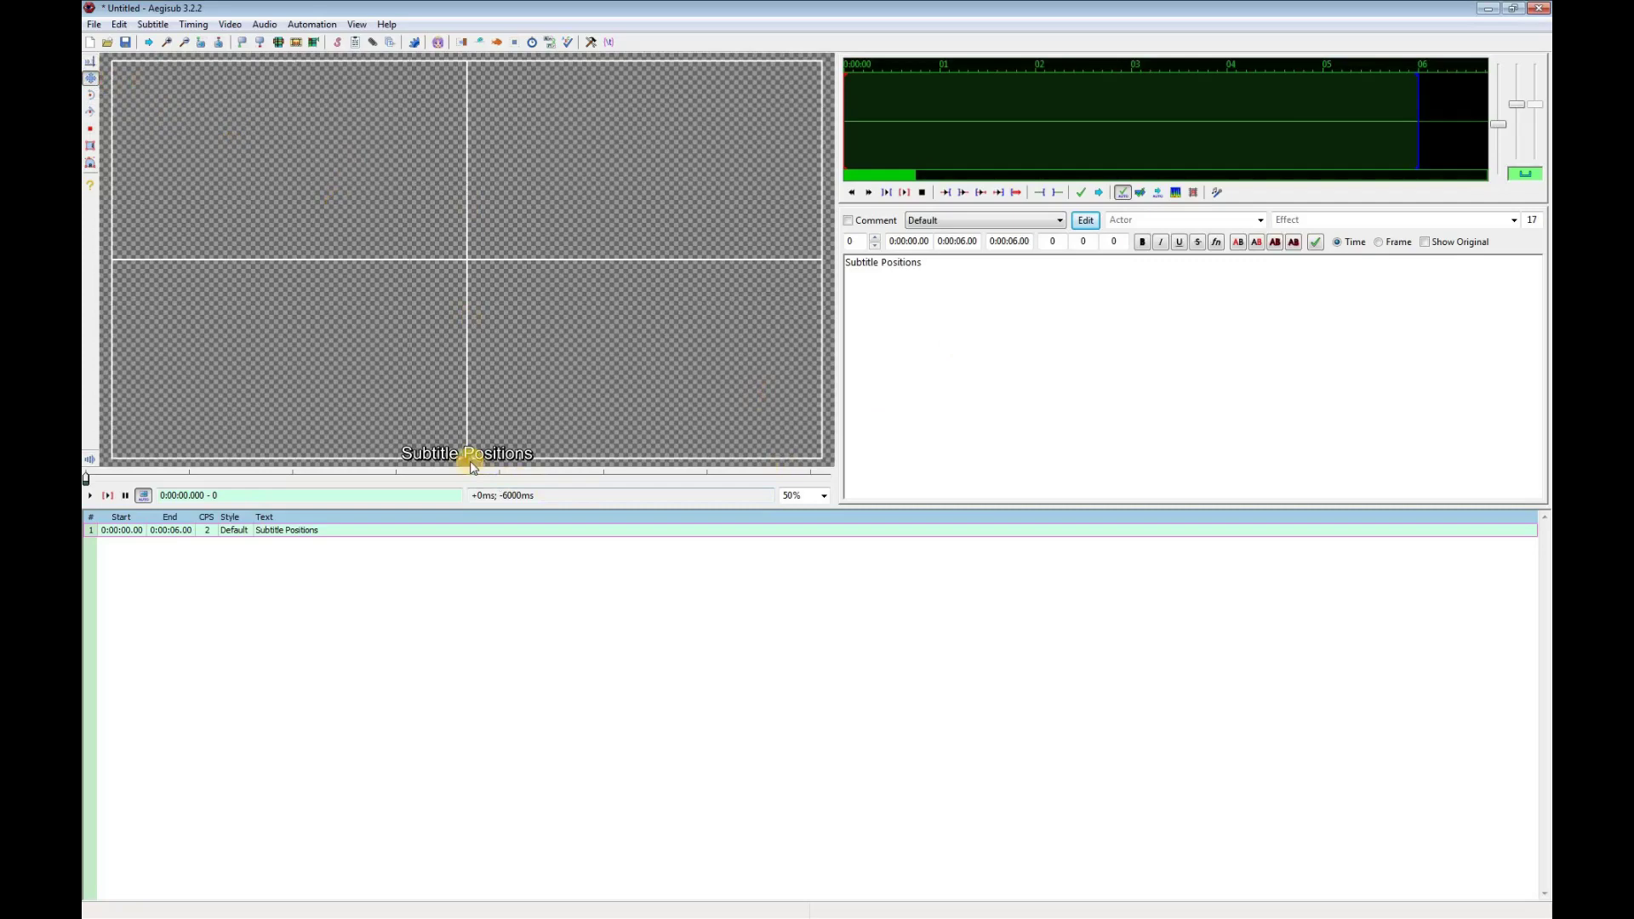
{"action": "left_click_drag", "start_coordinate": [470, 467], "coordinate": [377, 175]}
{"action": "left_click_drag", "start_coordinate": [492, 175], "coordinate": [206, 109]}
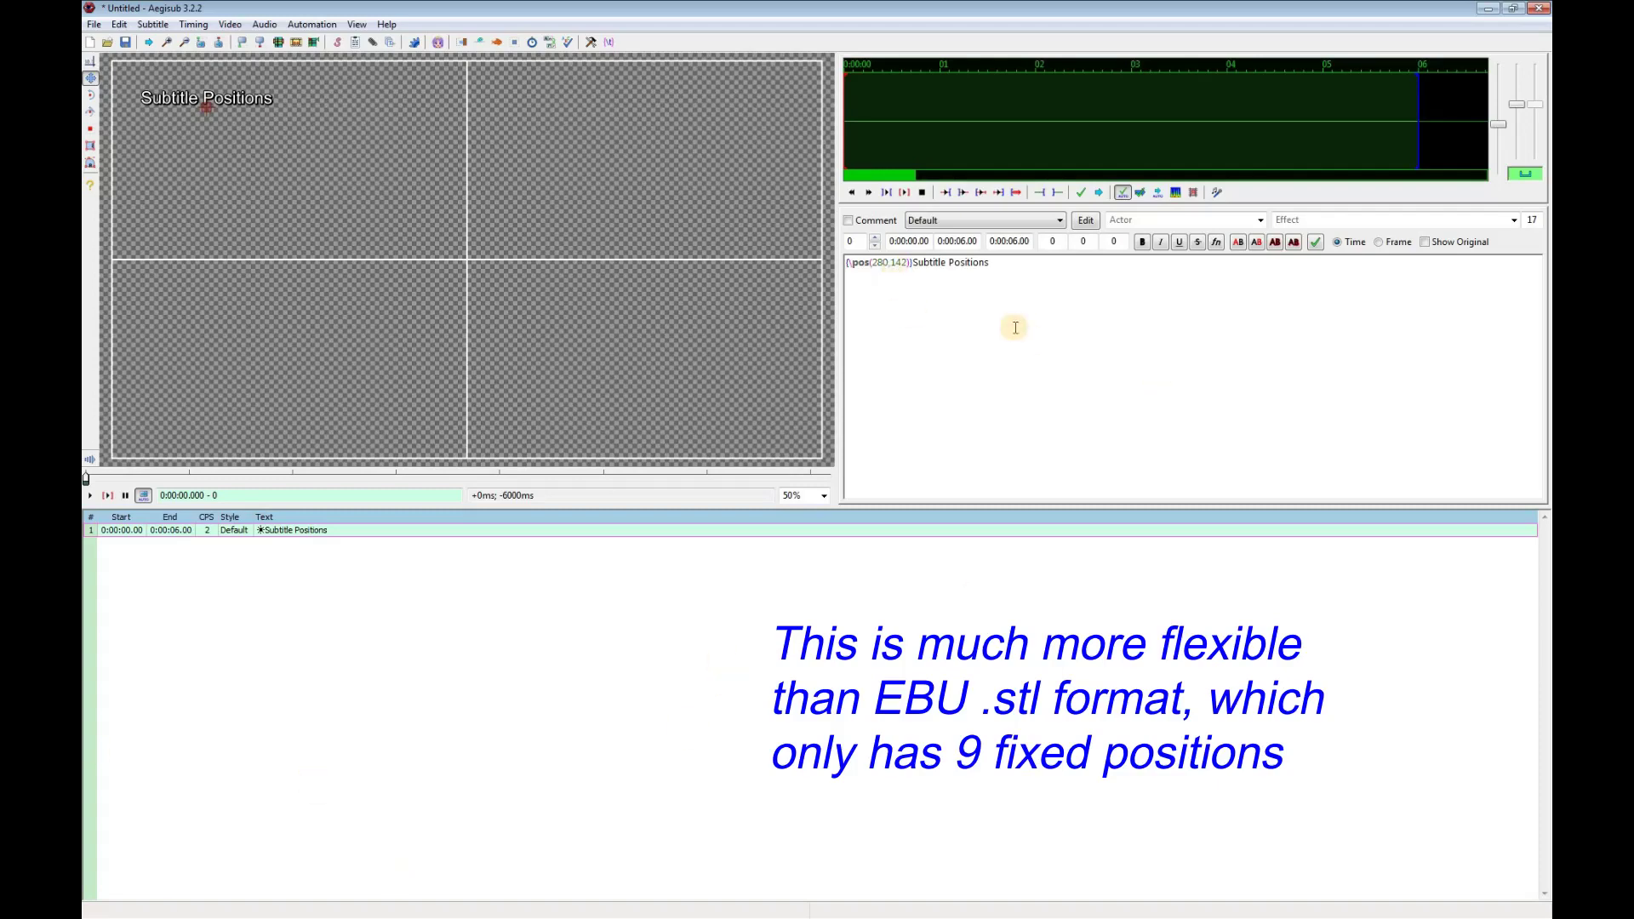
{"action": "double_click", "coordinate": [874, 263]}
{"action": "type", "text": "360"}
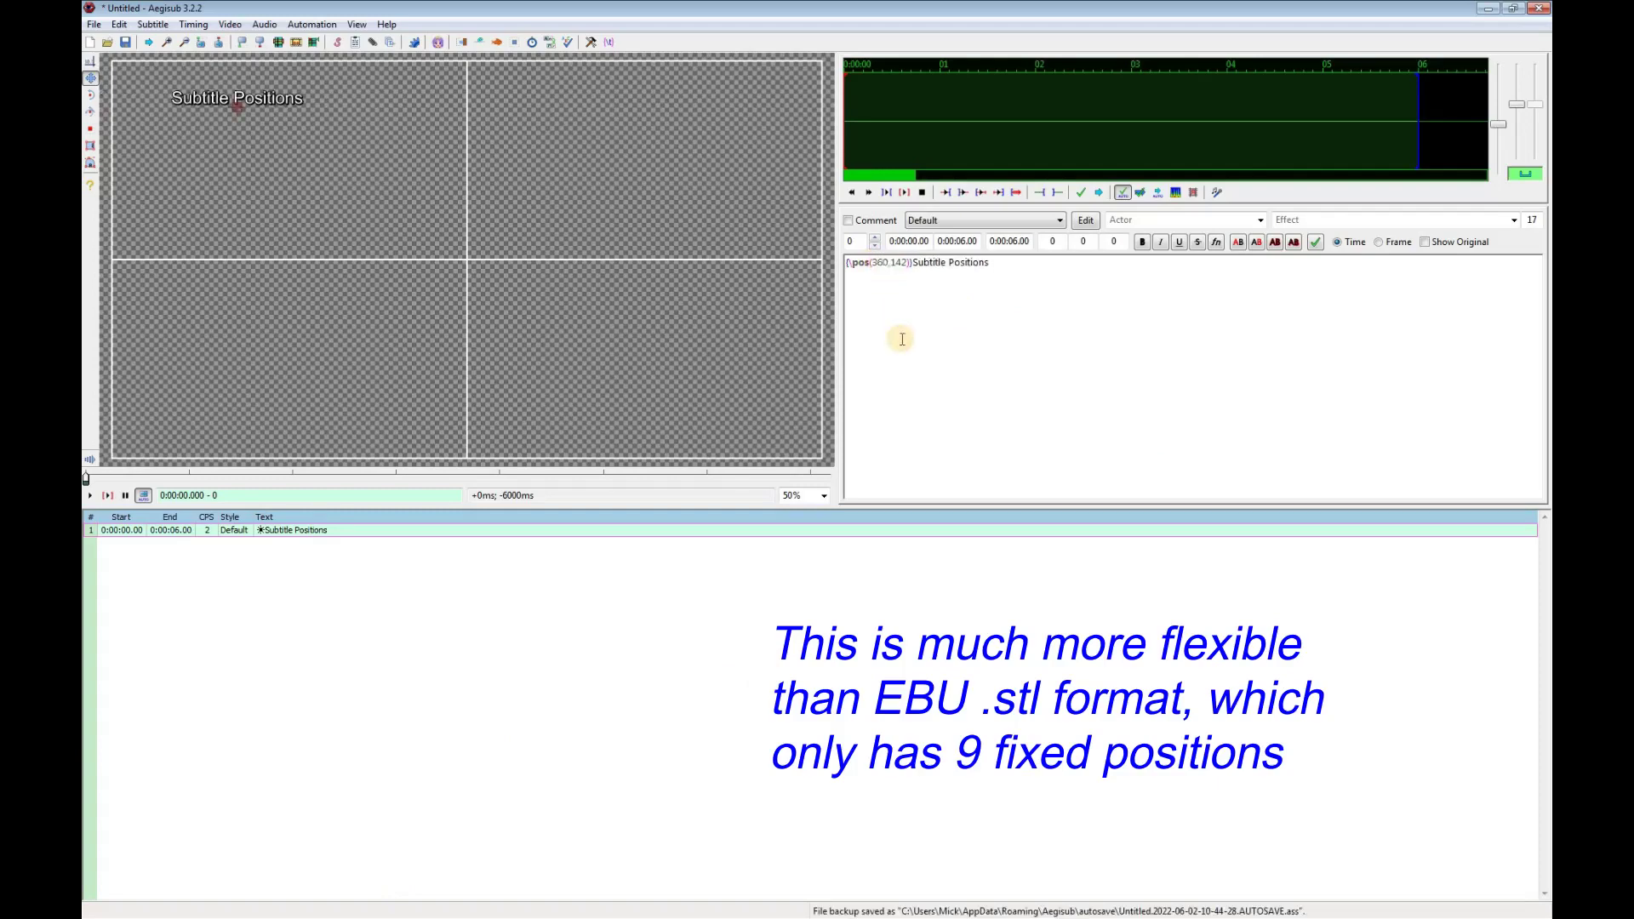
{"action": "double_click", "coordinate": [896, 263]}
{"action": "type", "text": "100"}
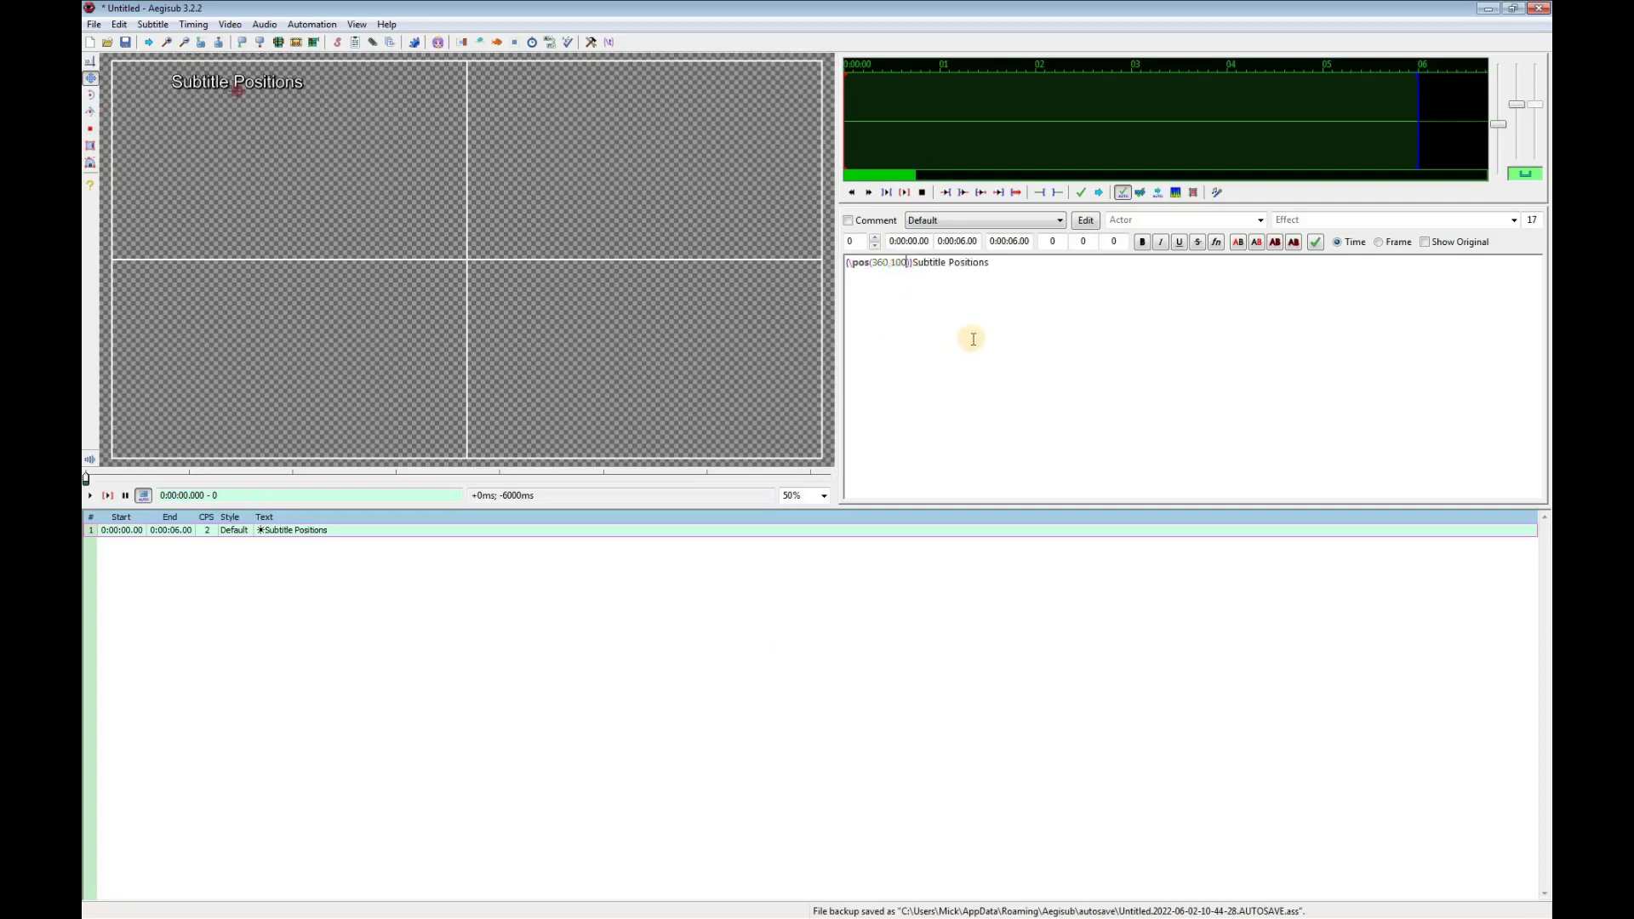
Append '360,100' to the end of the caption text.
{"action": "left_click", "coordinate": [1017, 269]}
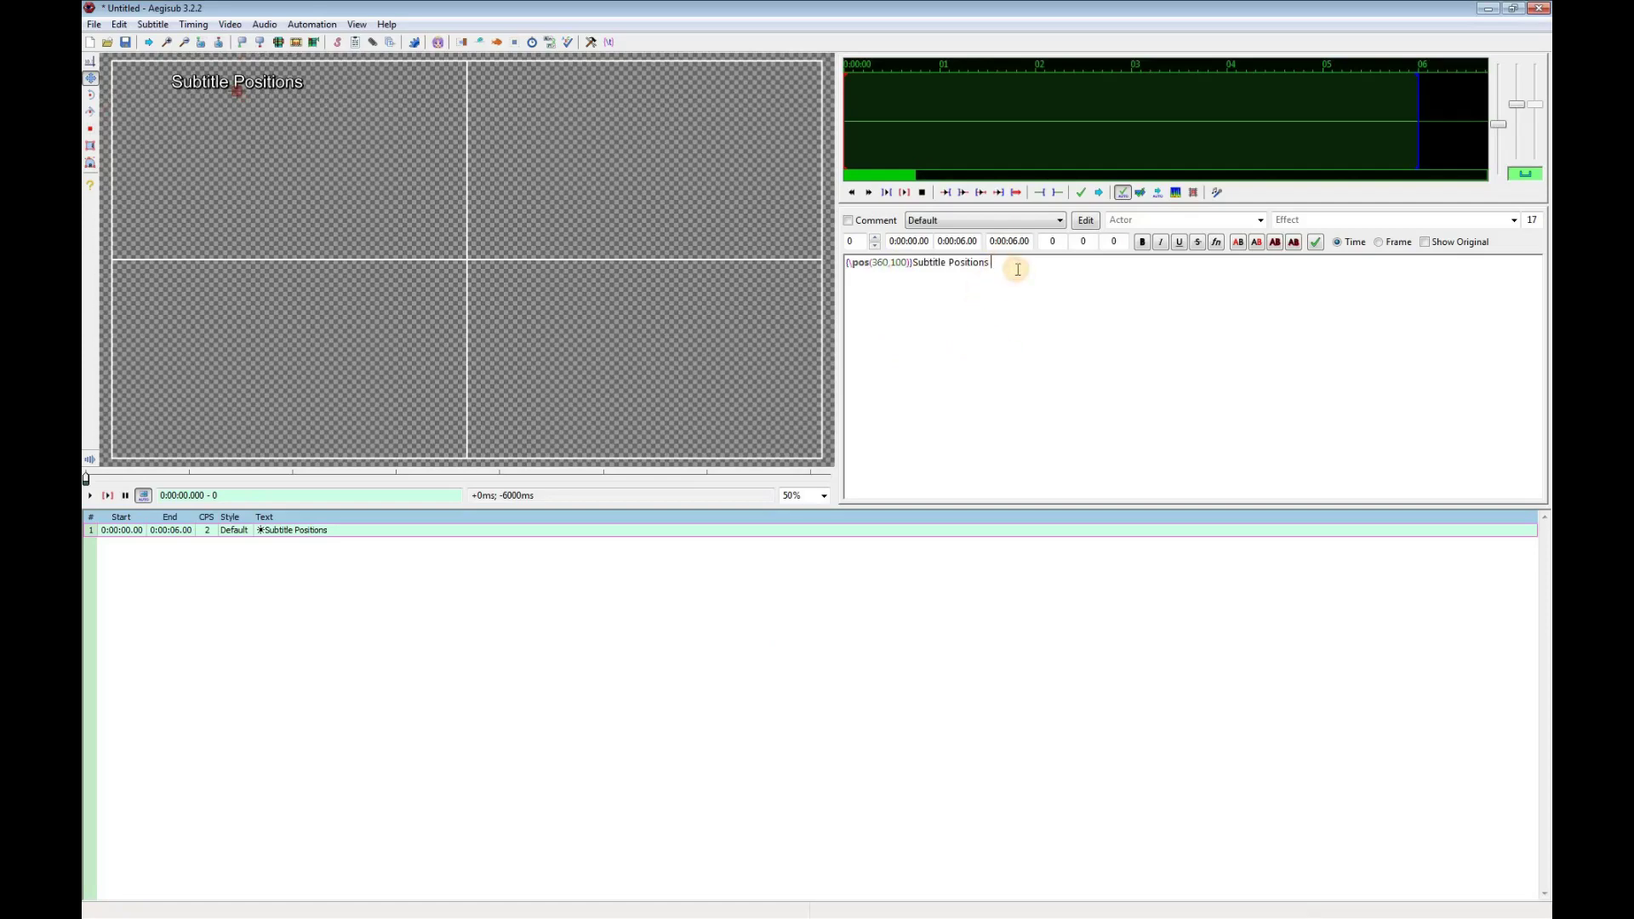
{"action": "type", "text": "360"}
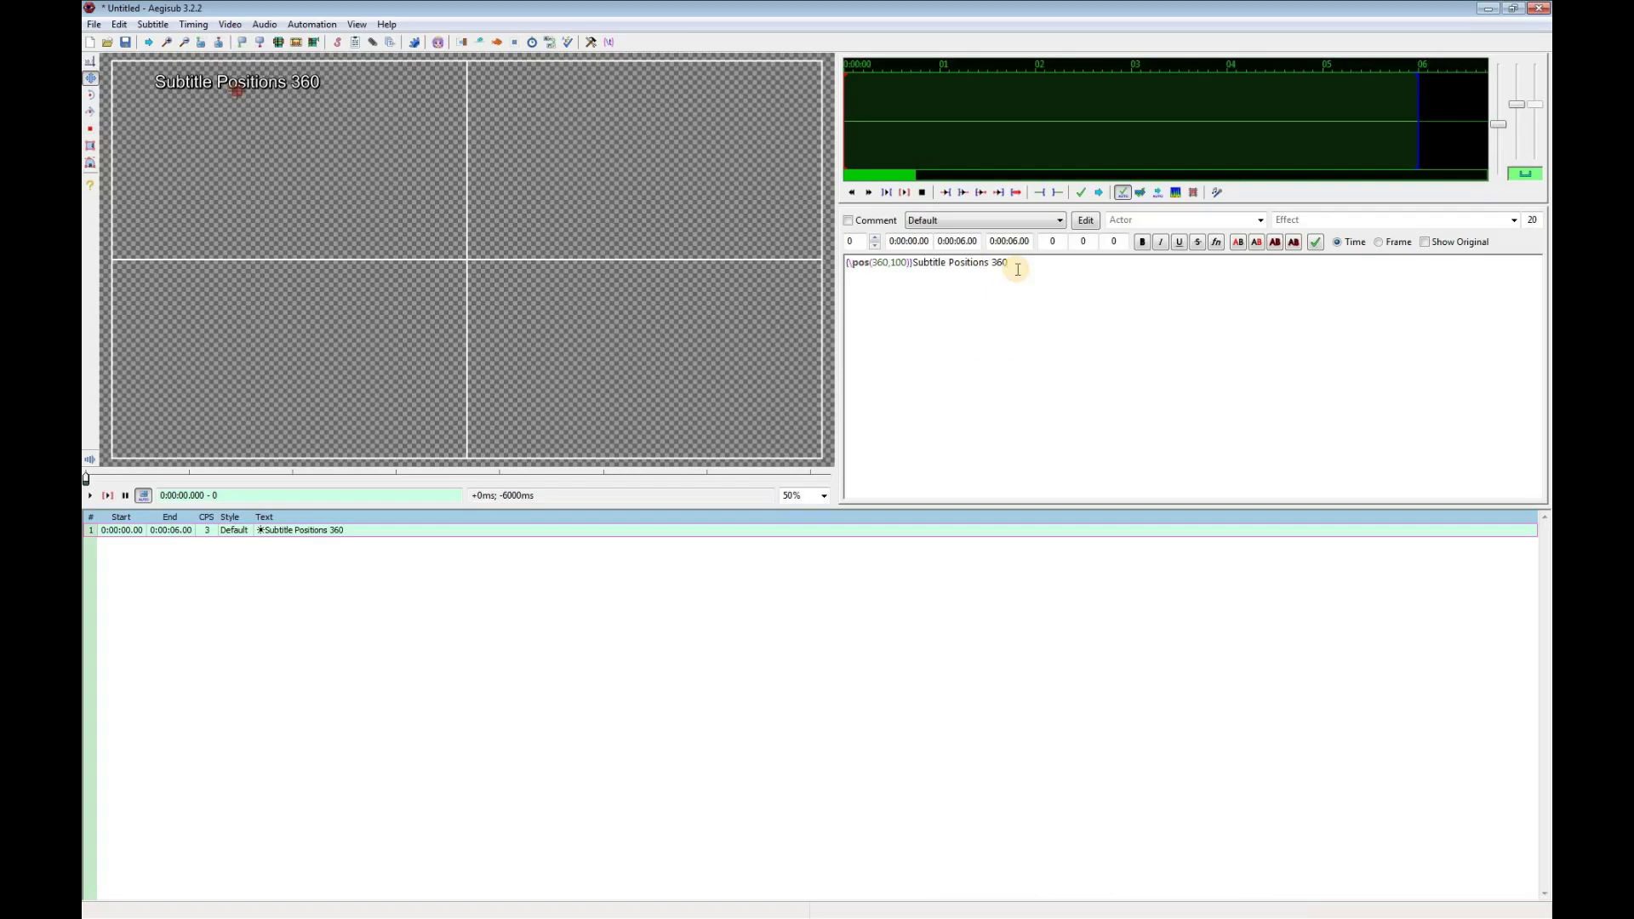
{"action": "type", "text": ","}
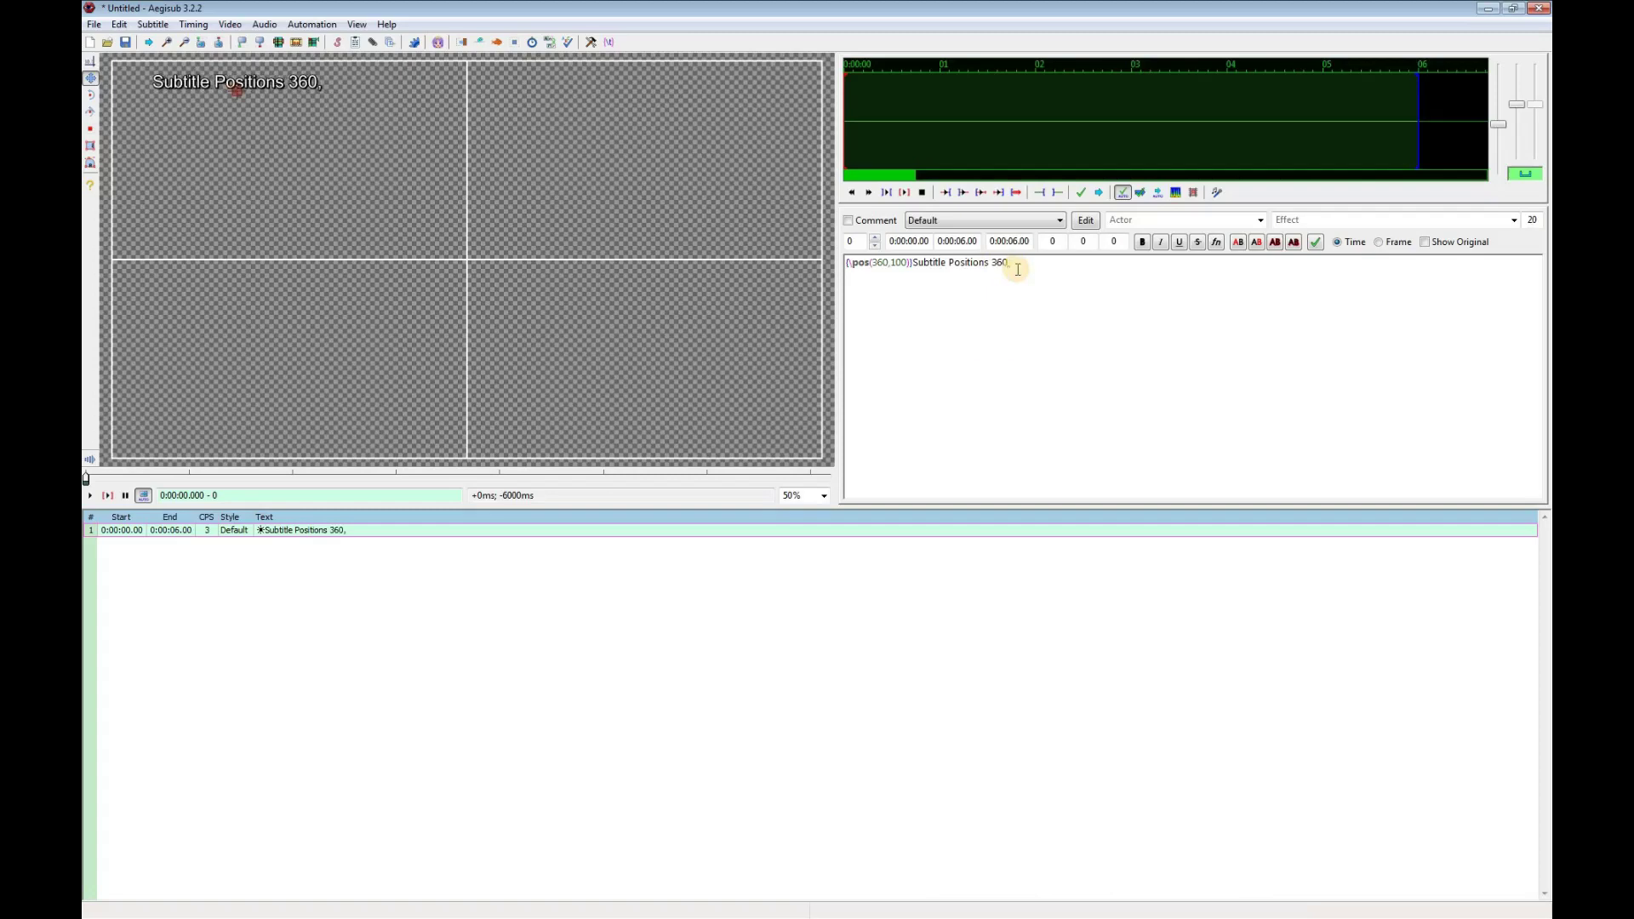
{"action": "type", "text": "100"}
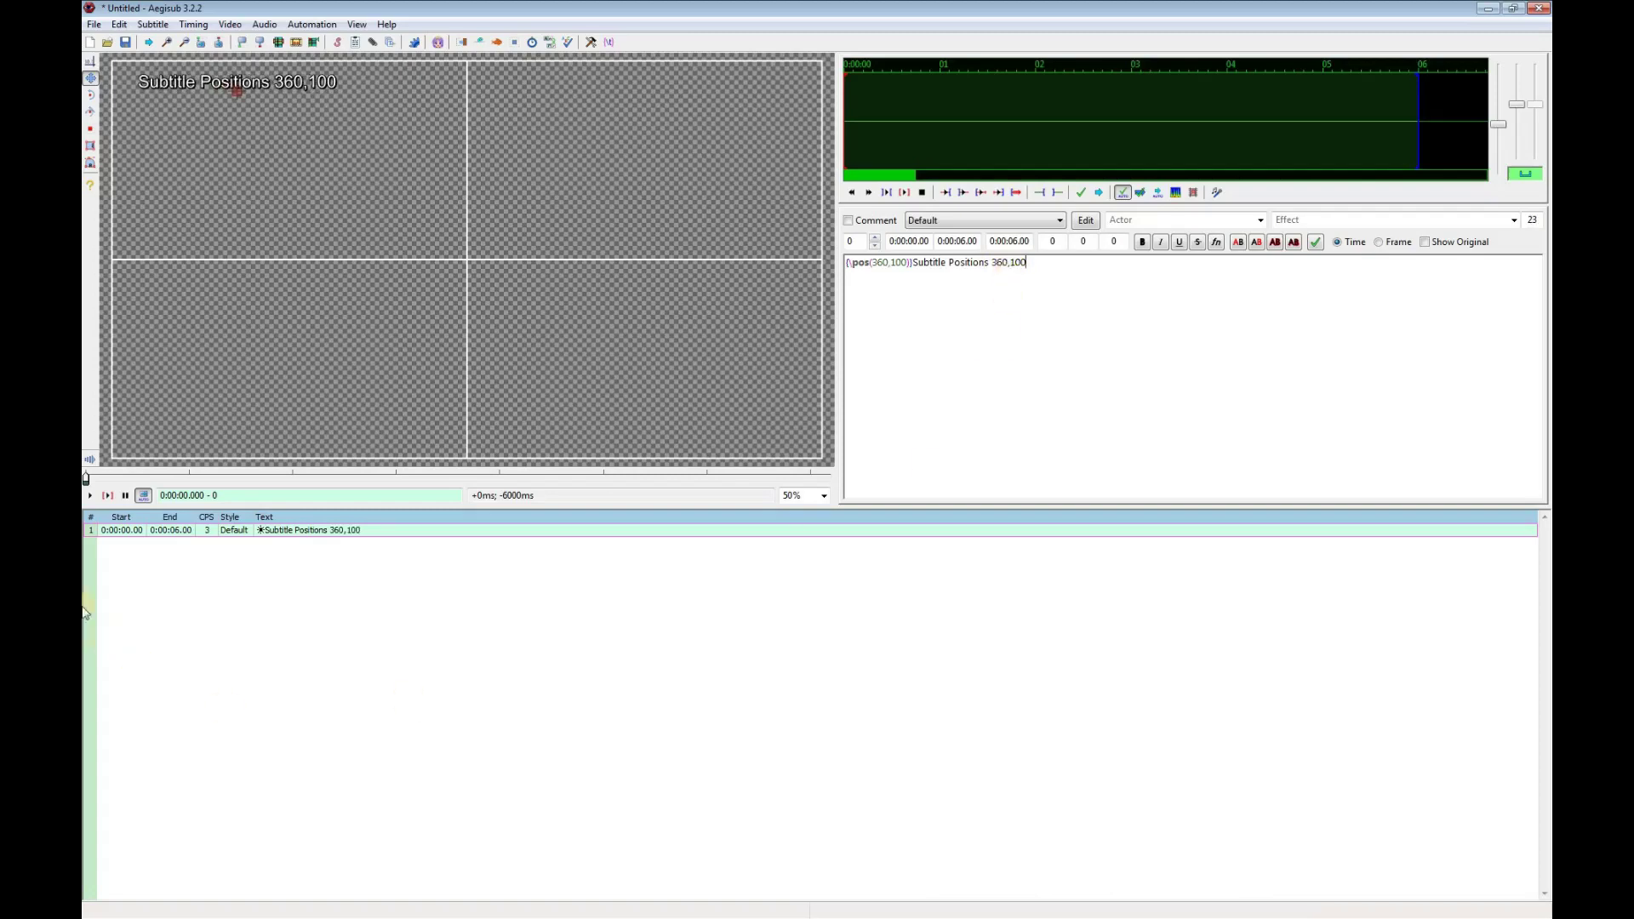
{"action": "left_click", "coordinate": [88, 482]}
Play the video to check the caption, then stop and rewind to the start.
{"action": "left_click", "coordinate": [90, 495]}
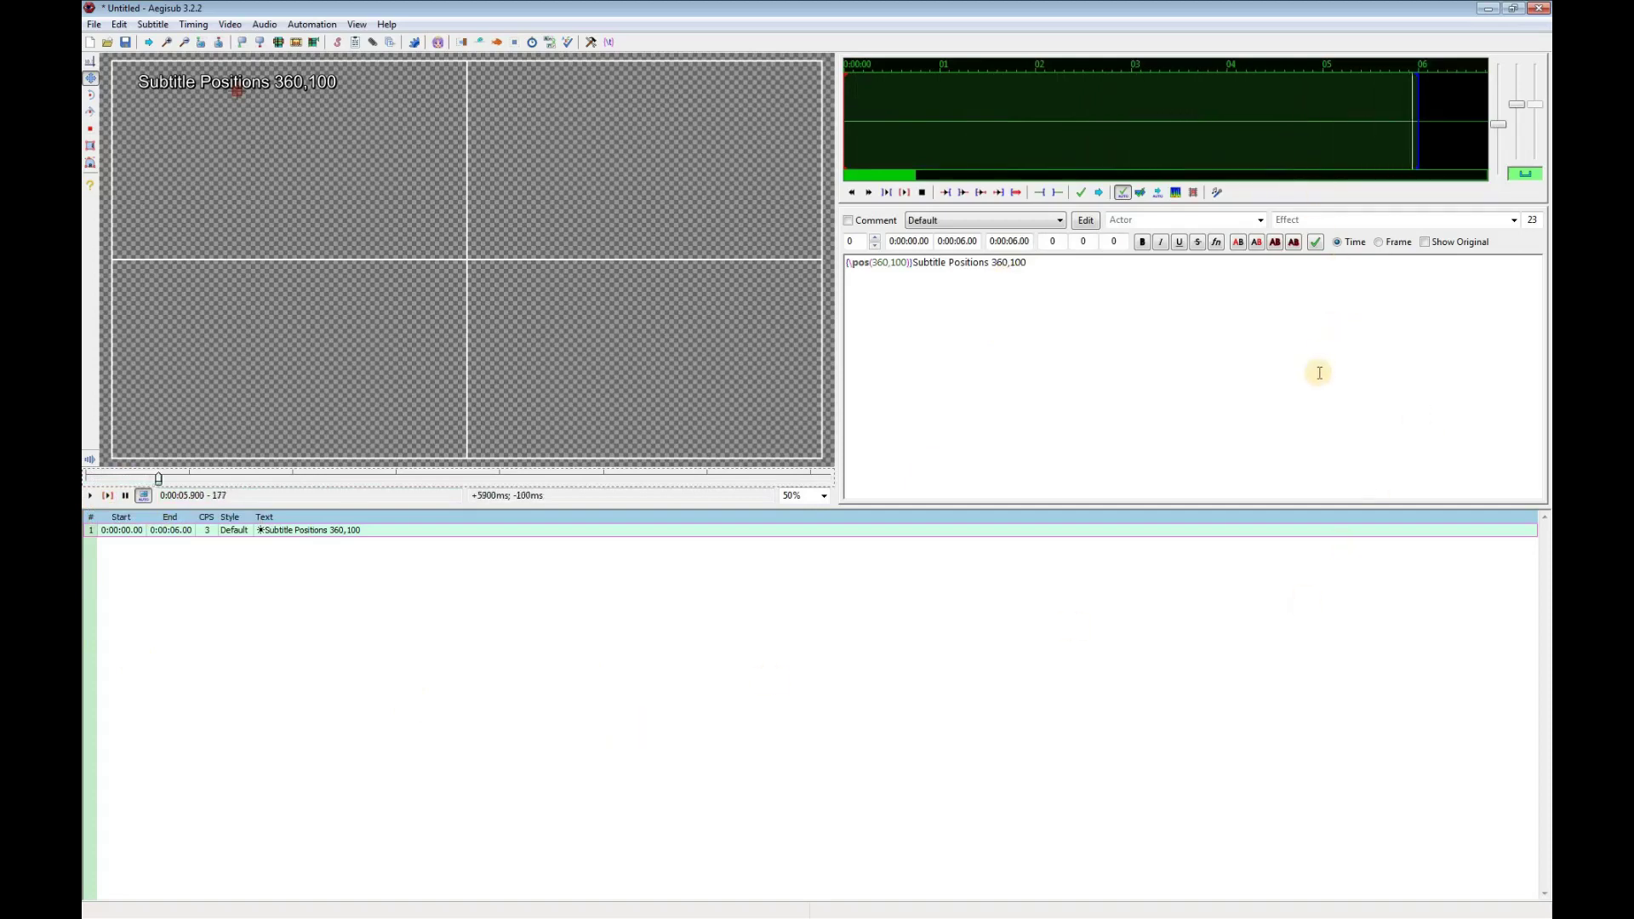
{"action": "left_click", "coordinate": [127, 496]}
{"action": "left_click_drag", "start_coordinate": [194, 482], "coordinate": [86, 478]}
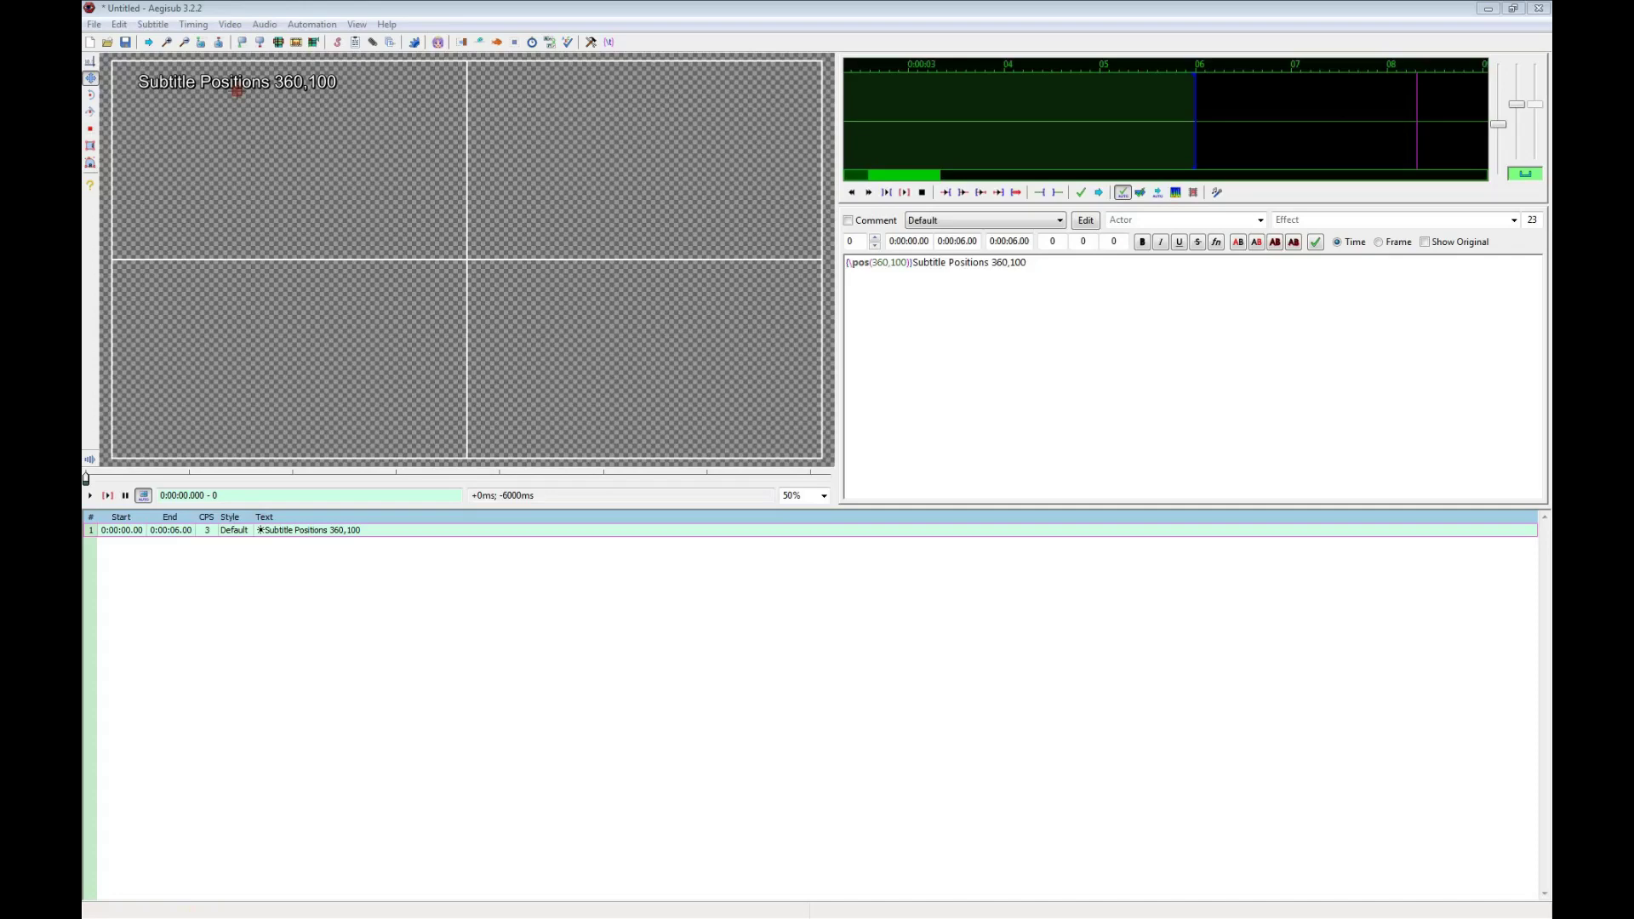
Insert a new line after line 1 and paste line 1's text into it.
{"action": "right_click", "coordinate": [608, 532]}
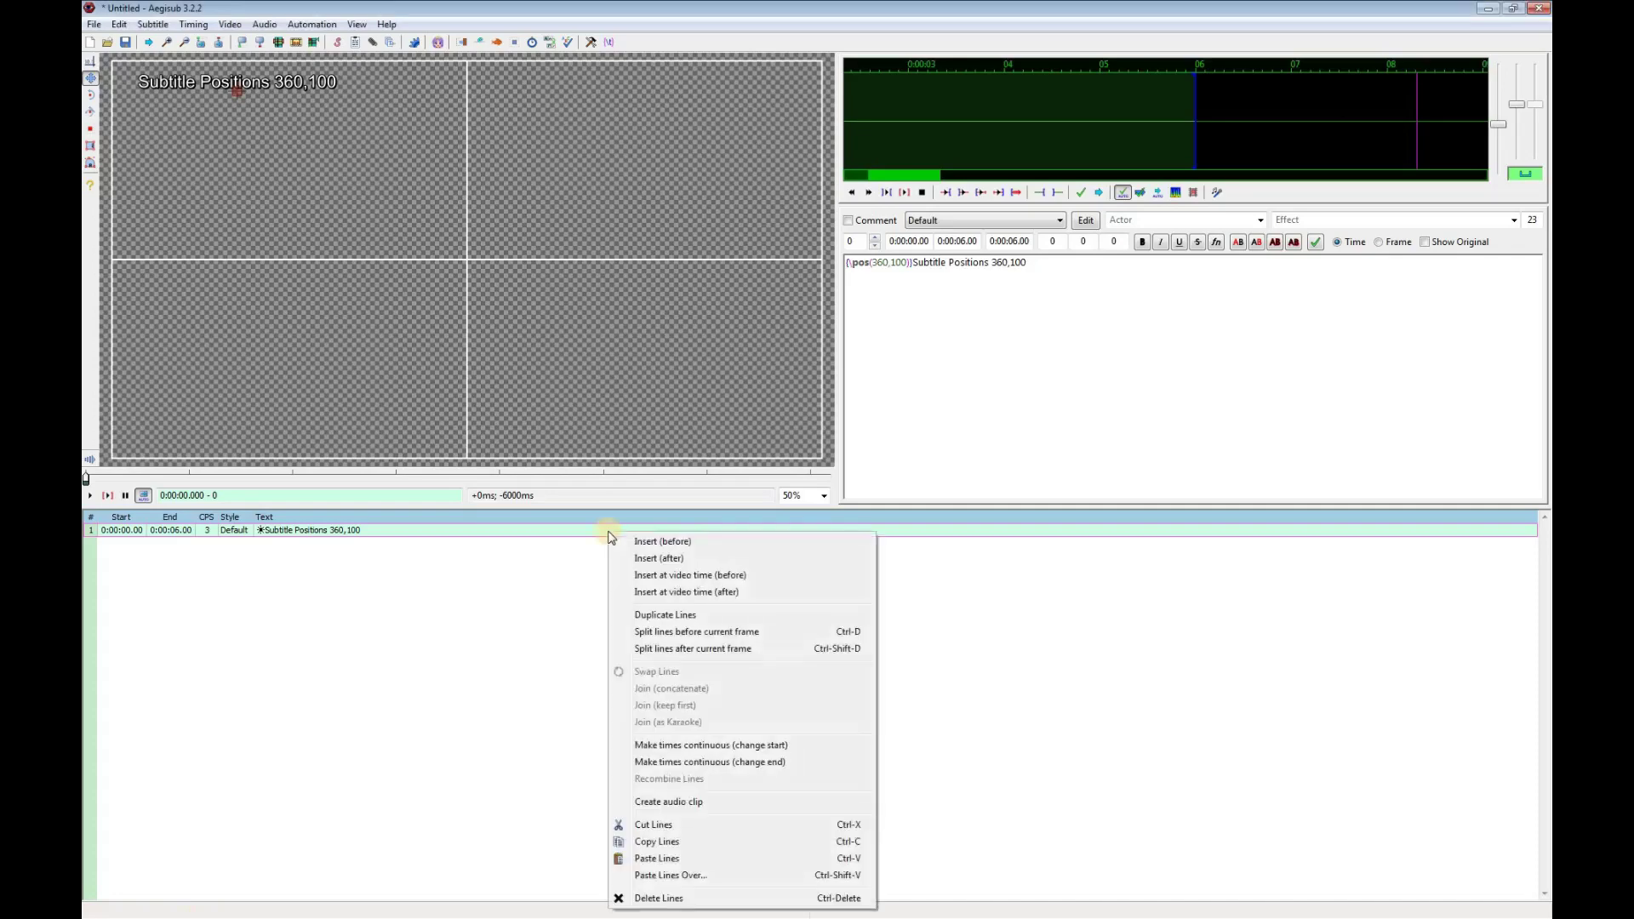
{"action": "left_click", "coordinate": [665, 562]}
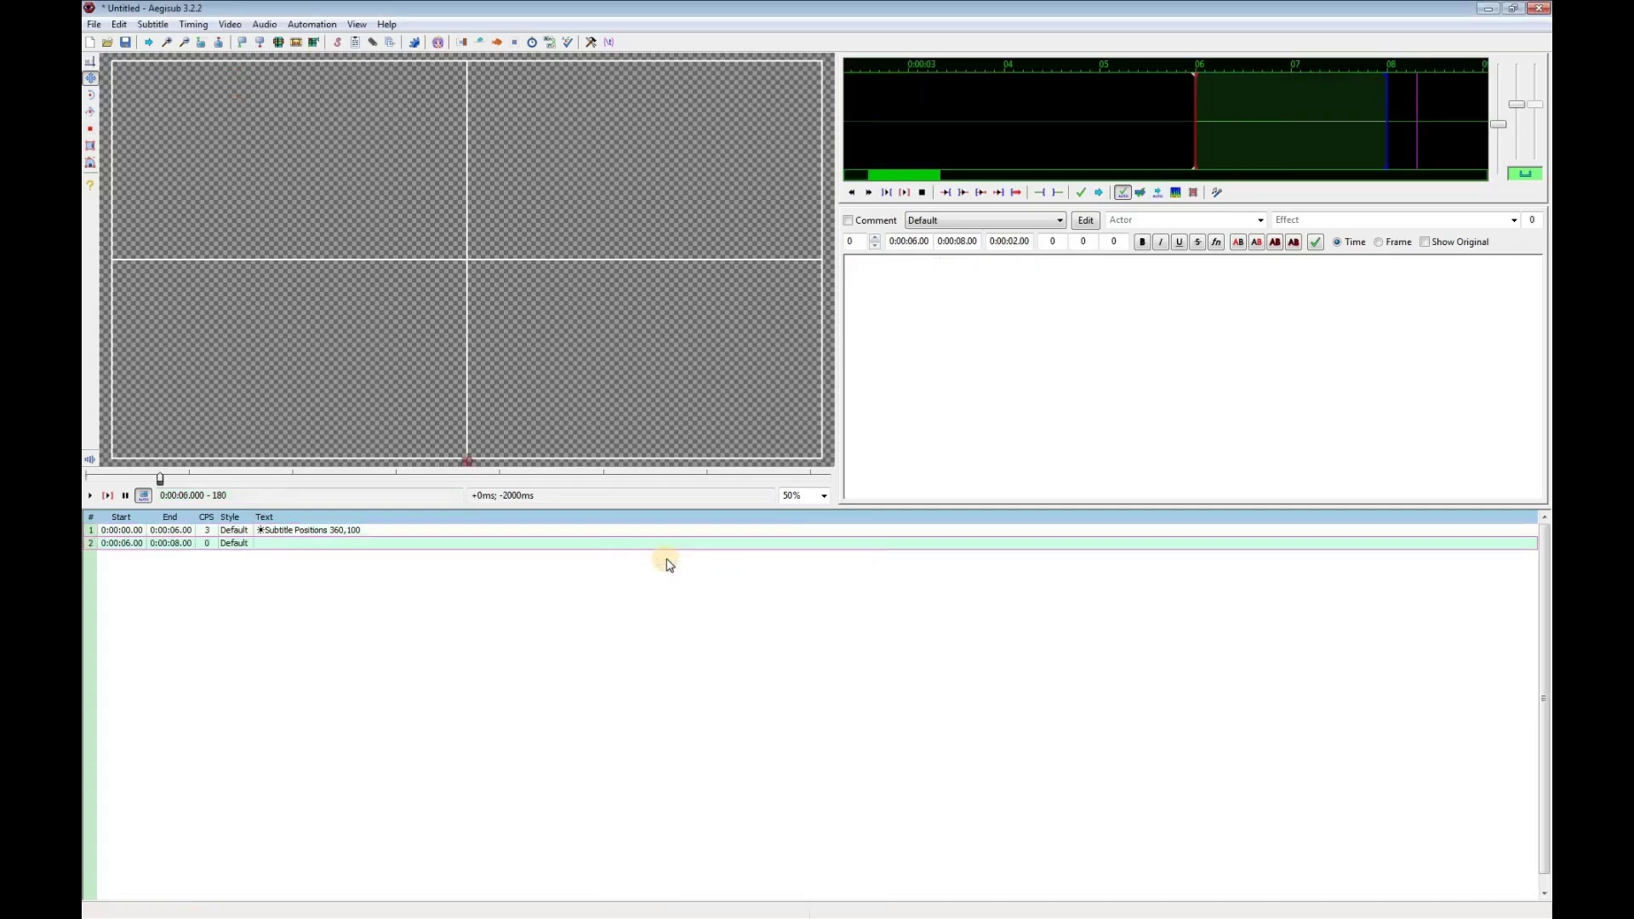
{"action": "left_click", "coordinate": [464, 532]}
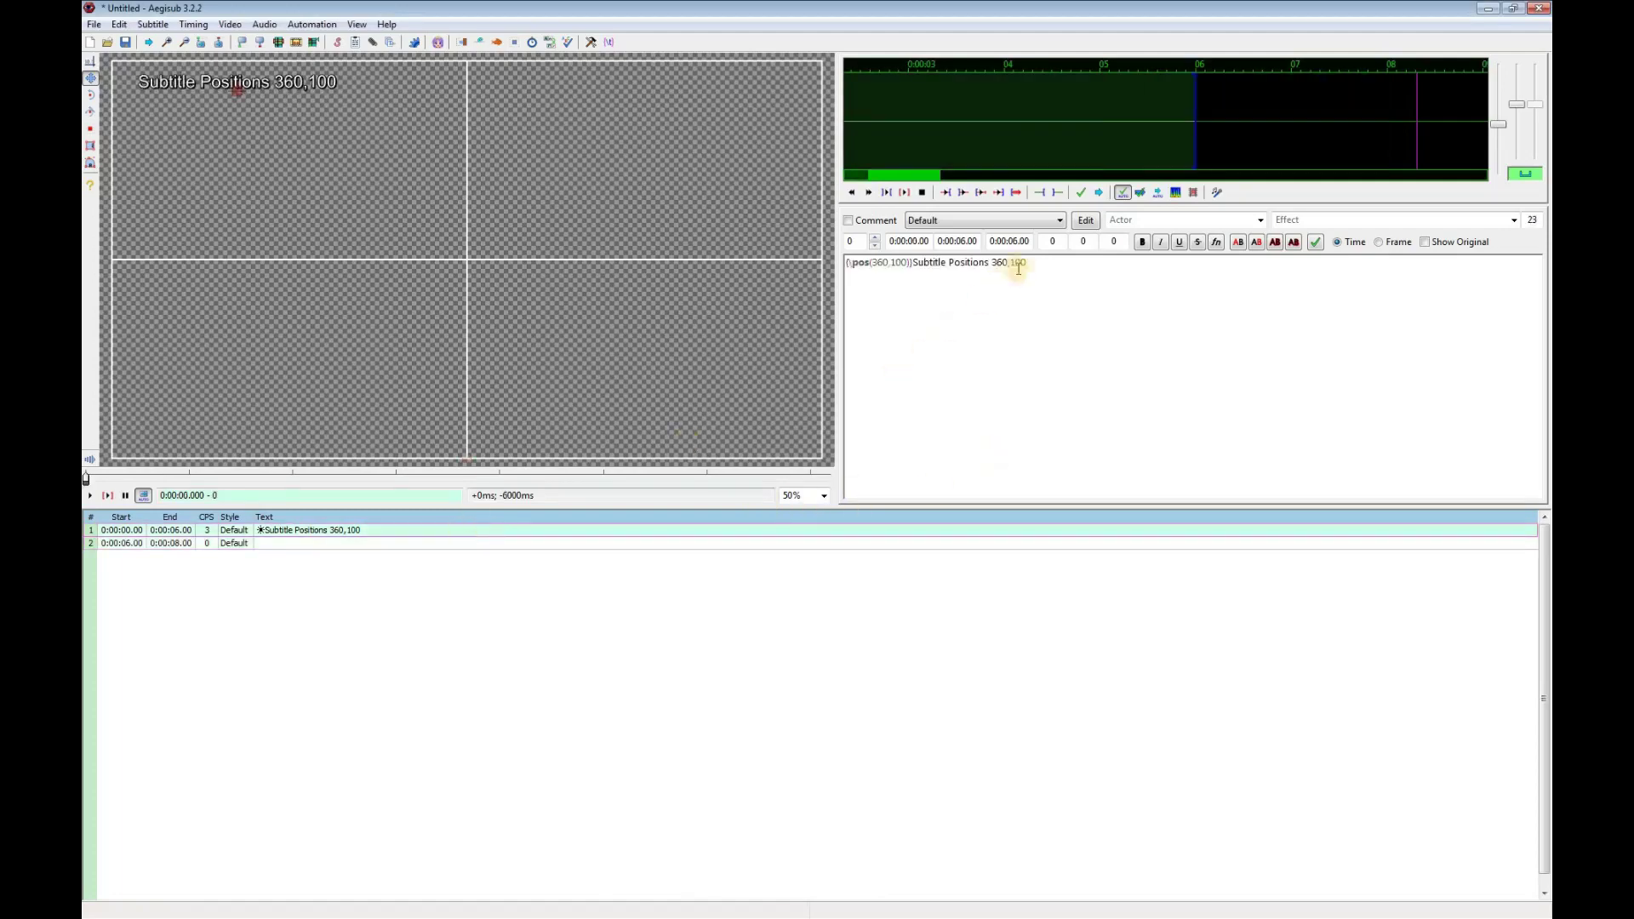
{"action": "left_click_drag", "start_coordinate": [911, 263], "coordinate": [839, 265]}
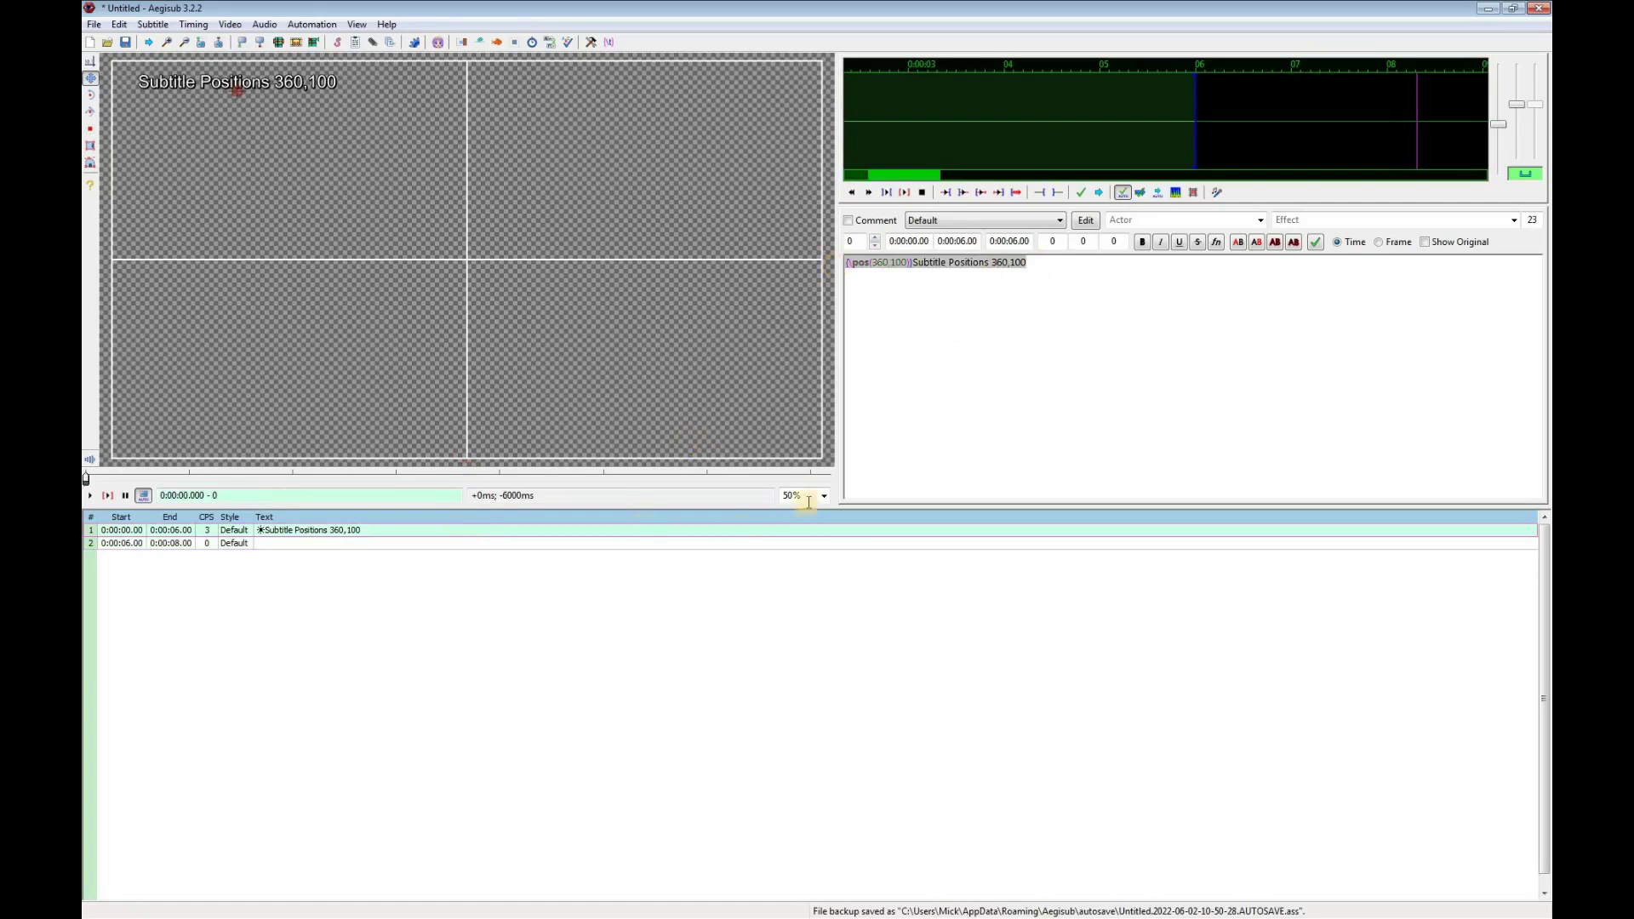
{"action": "left_click", "coordinate": [711, 544]}
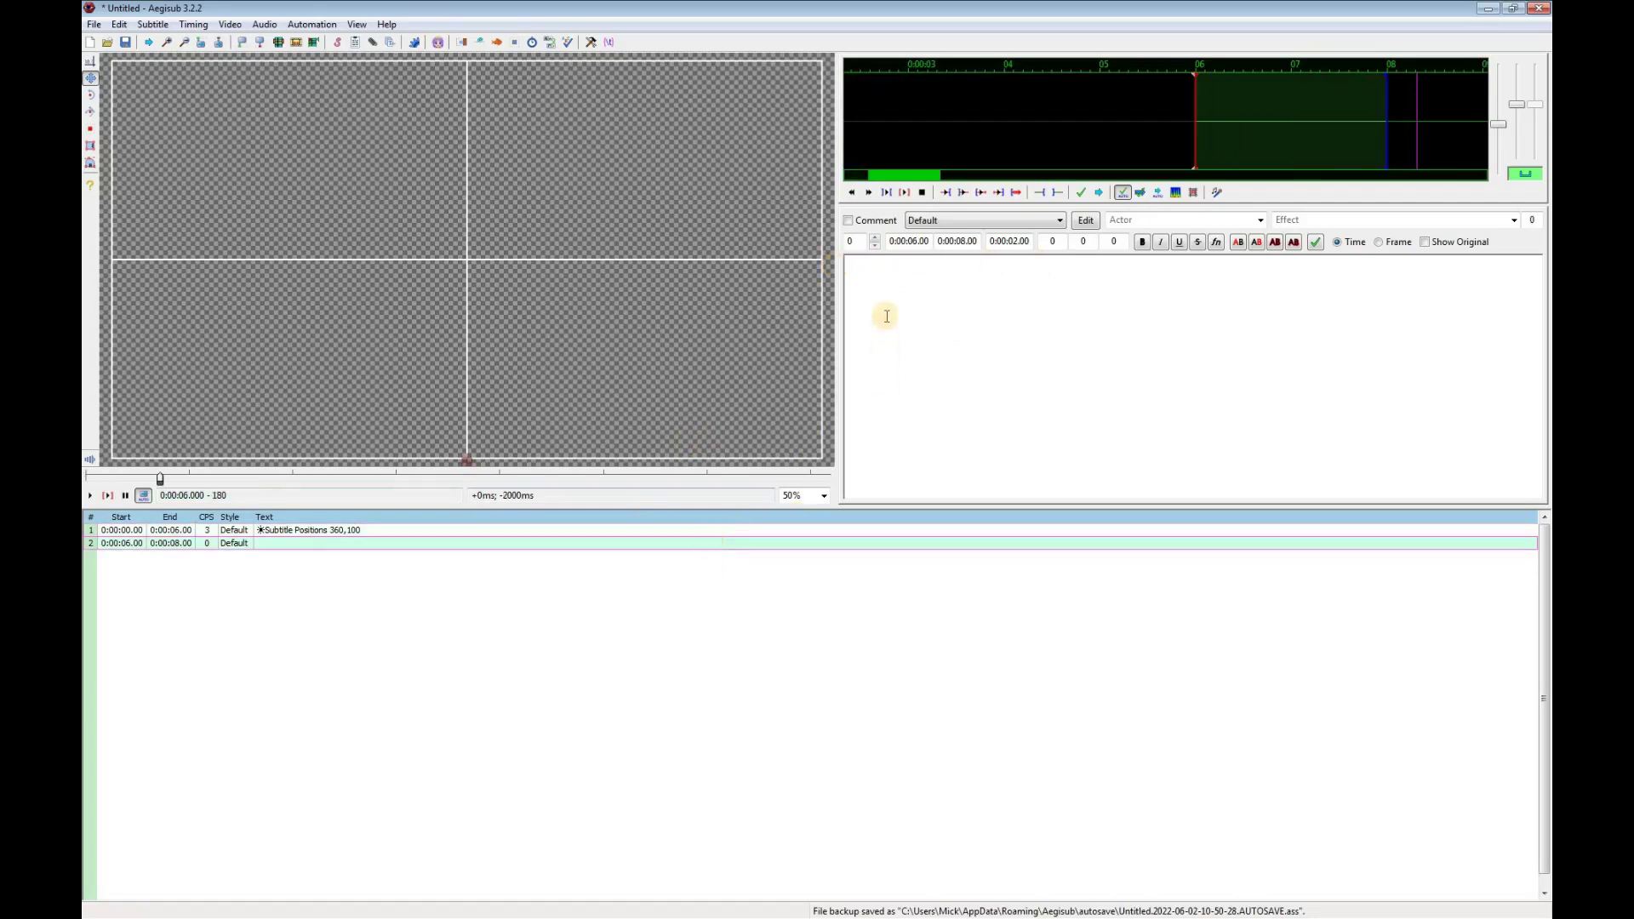
{"action": "type", "text": "{\\pos(360,100)}Subtitle Positions 360,100"}
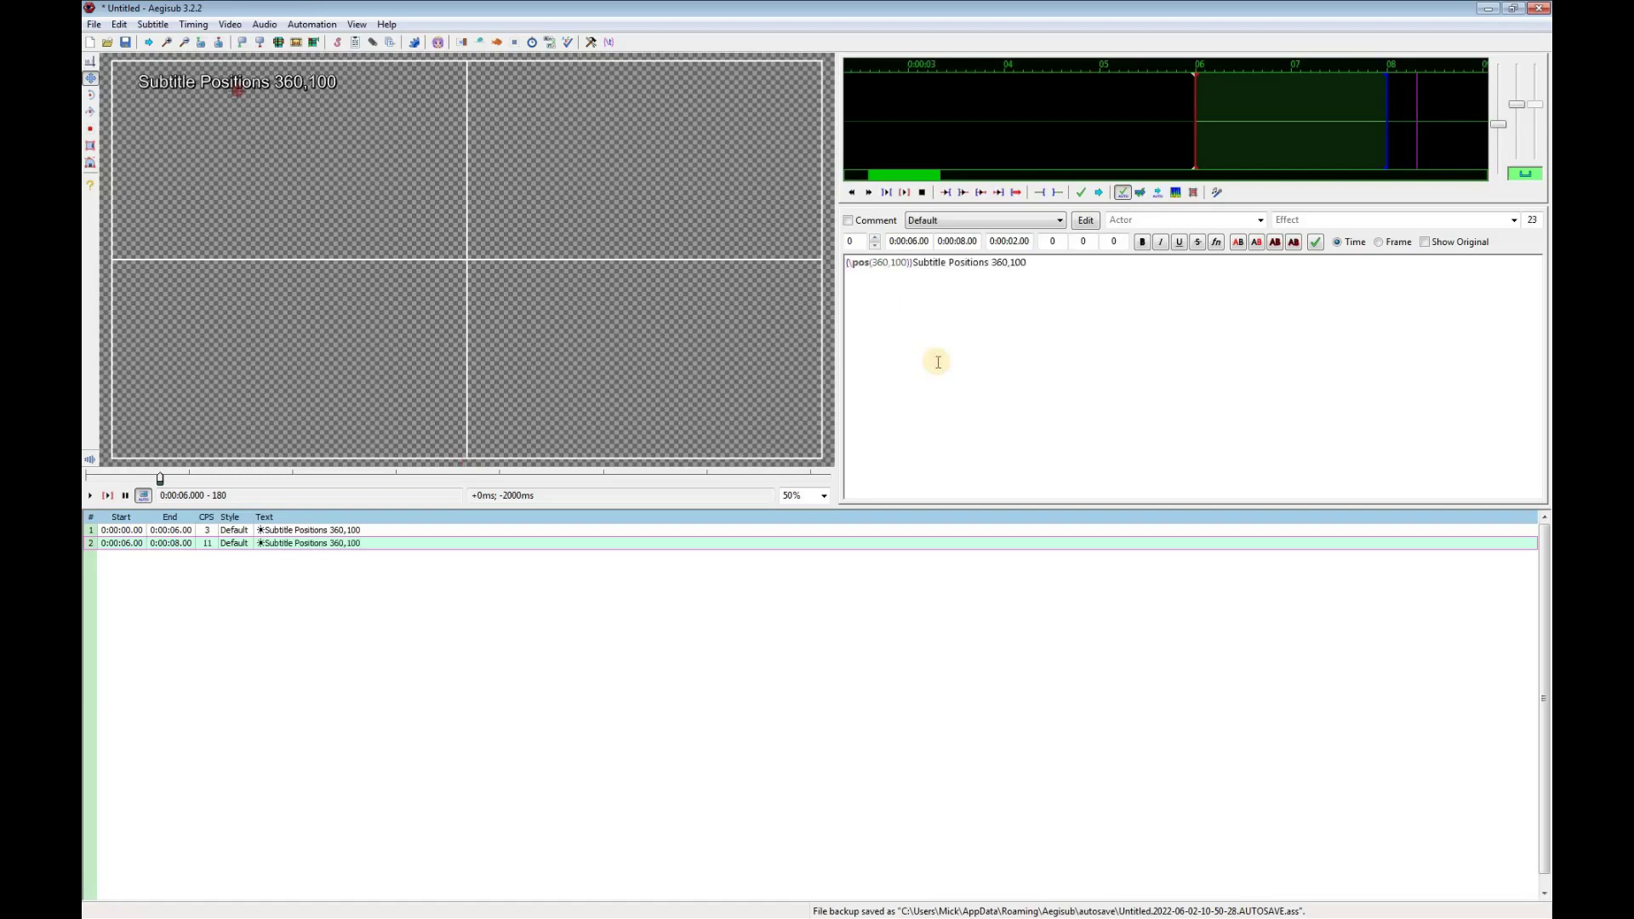
Change line 2's \pos and its displayed numbers to 400,200.
{"action": "double_click", "coordinate": [878, 264]}
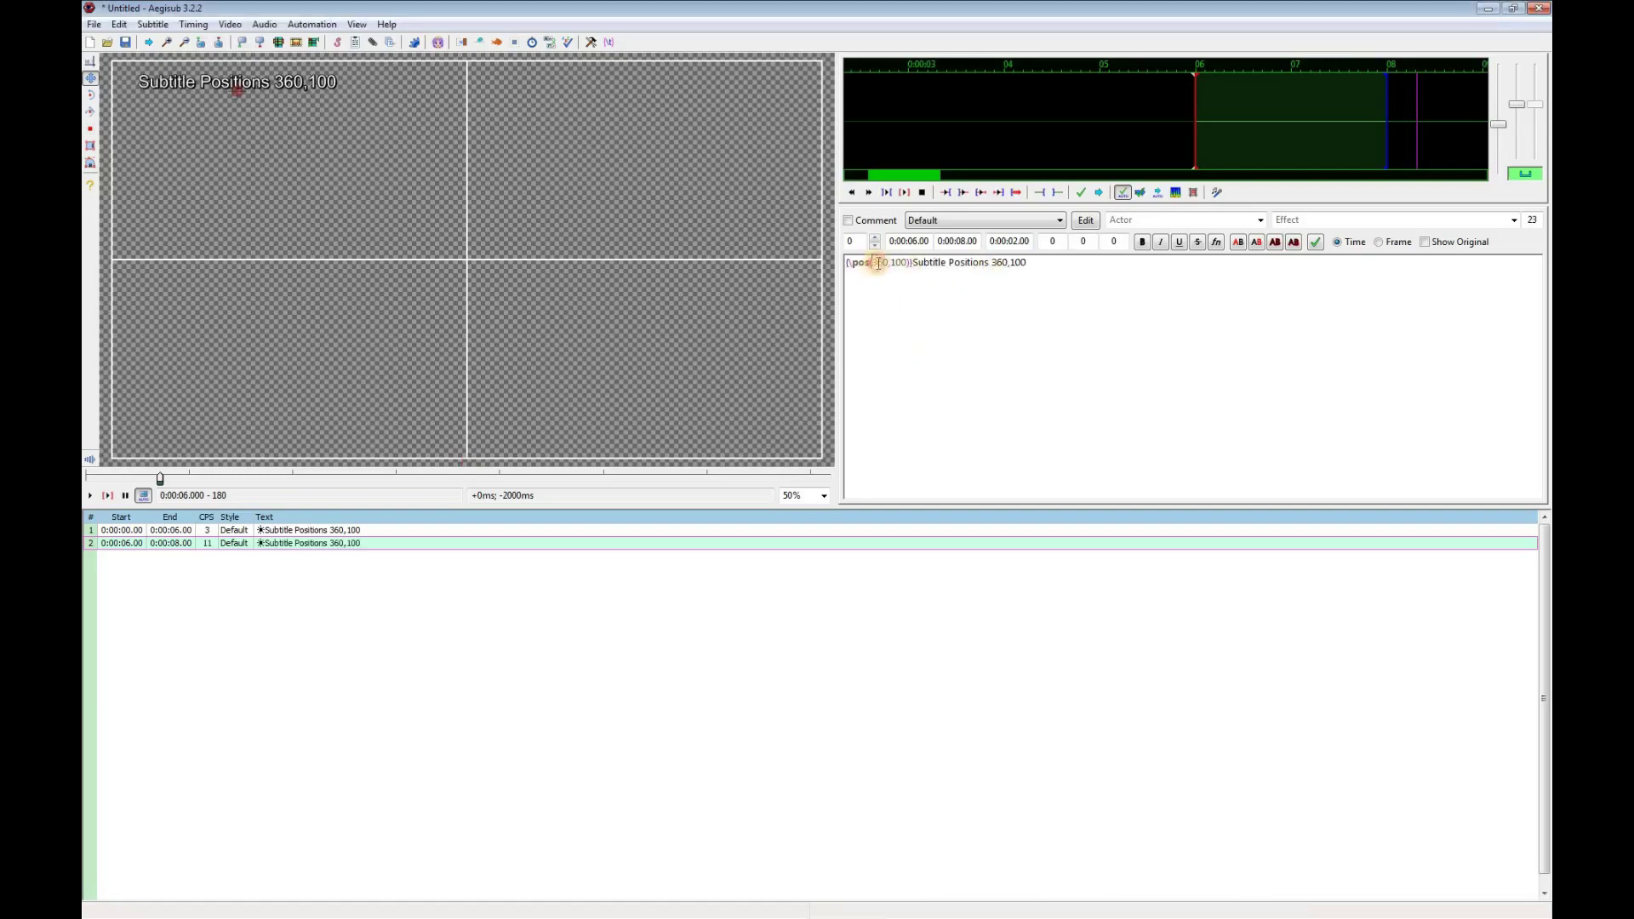
{"action": "type", "text": "400"}
{"action": "left_click", "coordinate": [892, 263]}
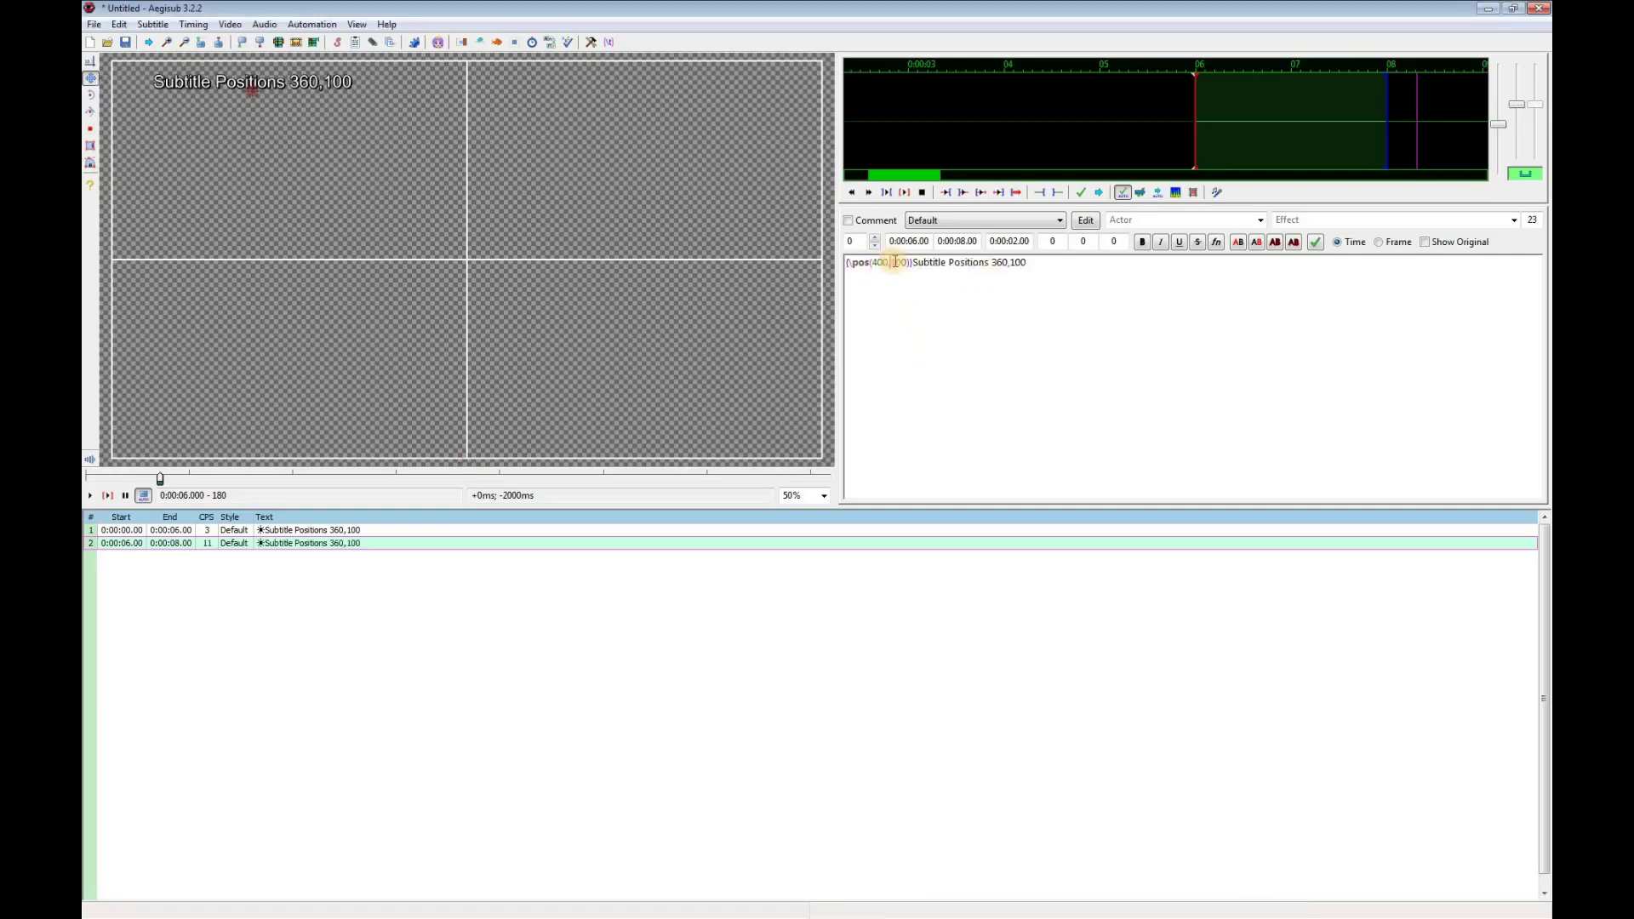
{"action": "key", "text": "Delete"}
{"action": "type", "text": "2"}
{"action": "double_click", "coordinate": [1000, 263]}
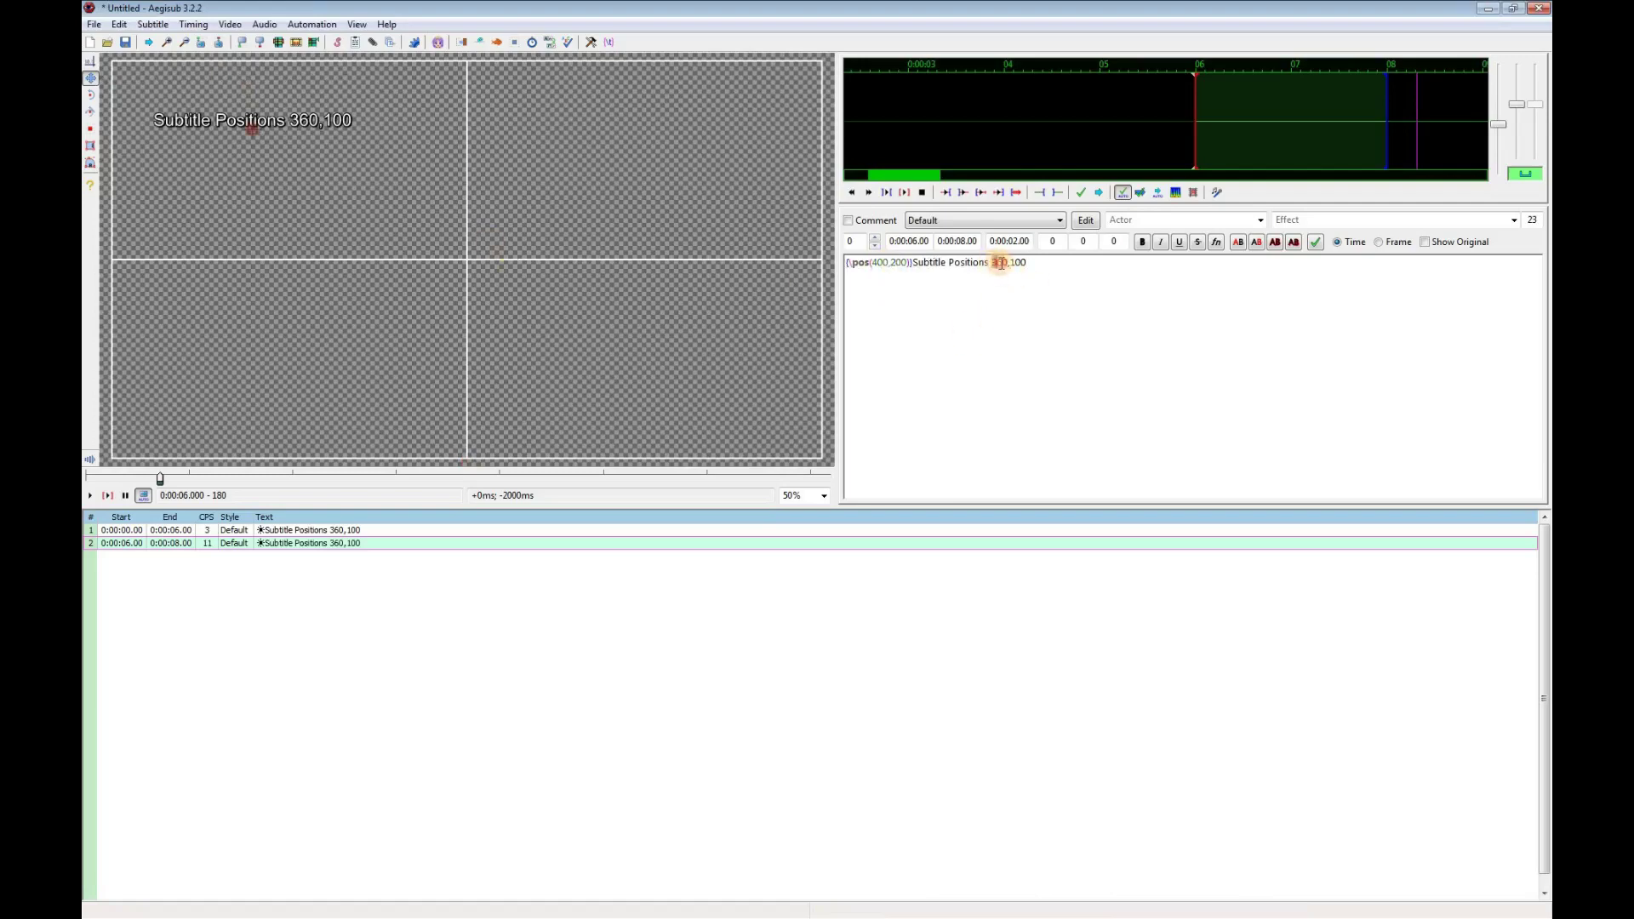
{"action": "type", "text": "400"}
{"action": "double_click", "coordinate": [1014, 263]}
{"action": "type", "text": "200"}
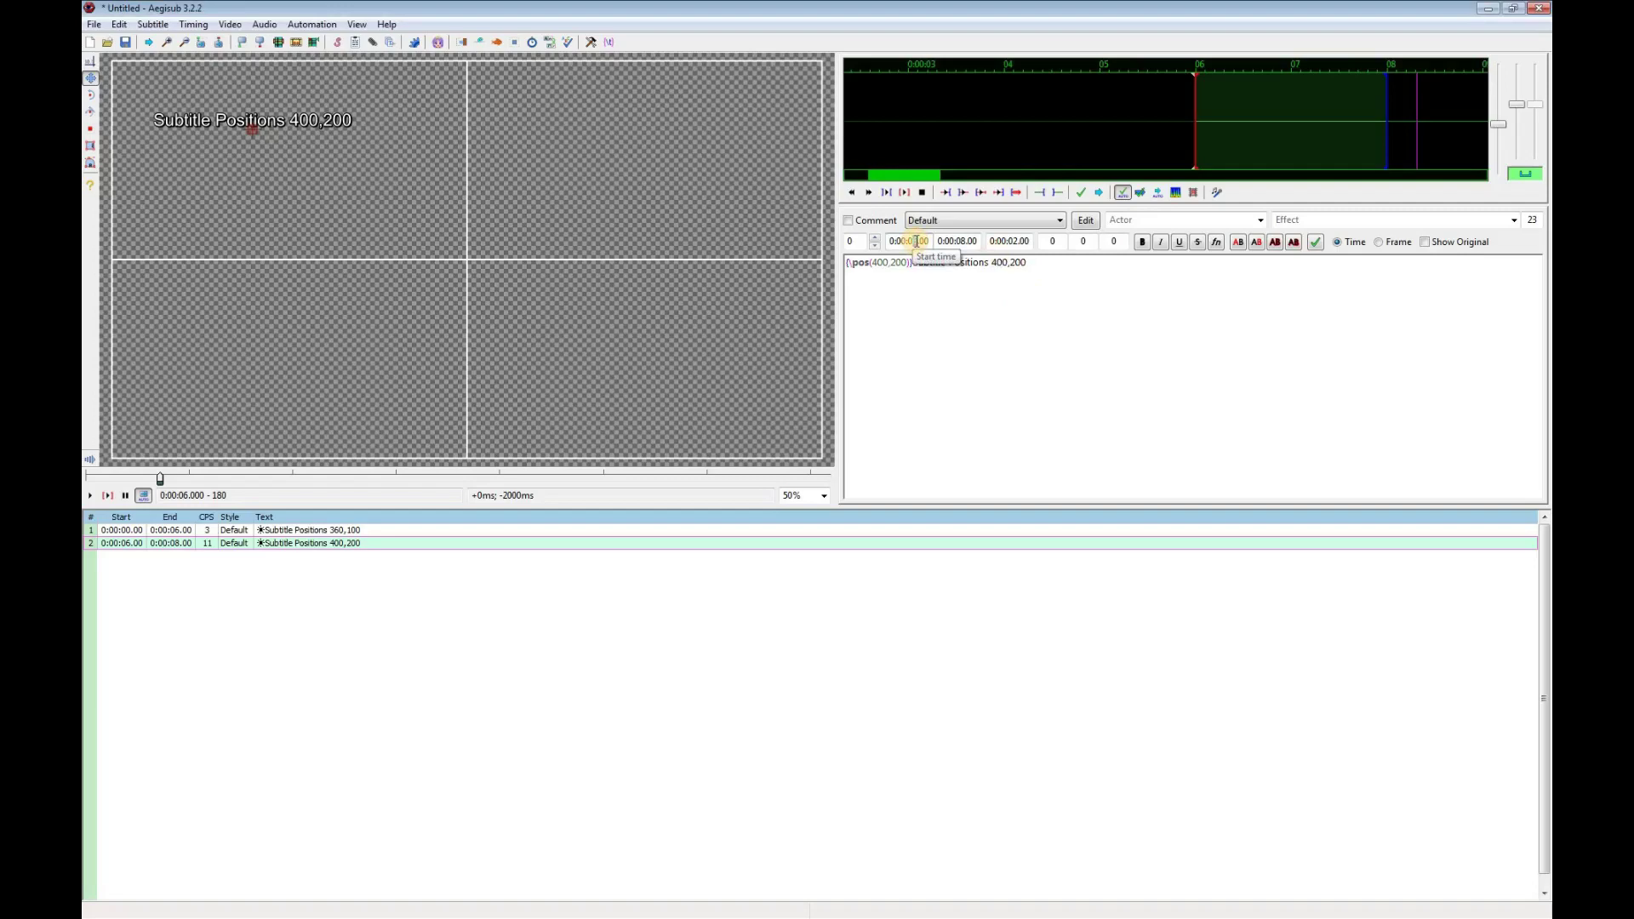
Set line 2's start time to 0:00:02.00.
{"action": "left_click", "coordinate": [916, 242]}
{"action": "type", "text": "2"}
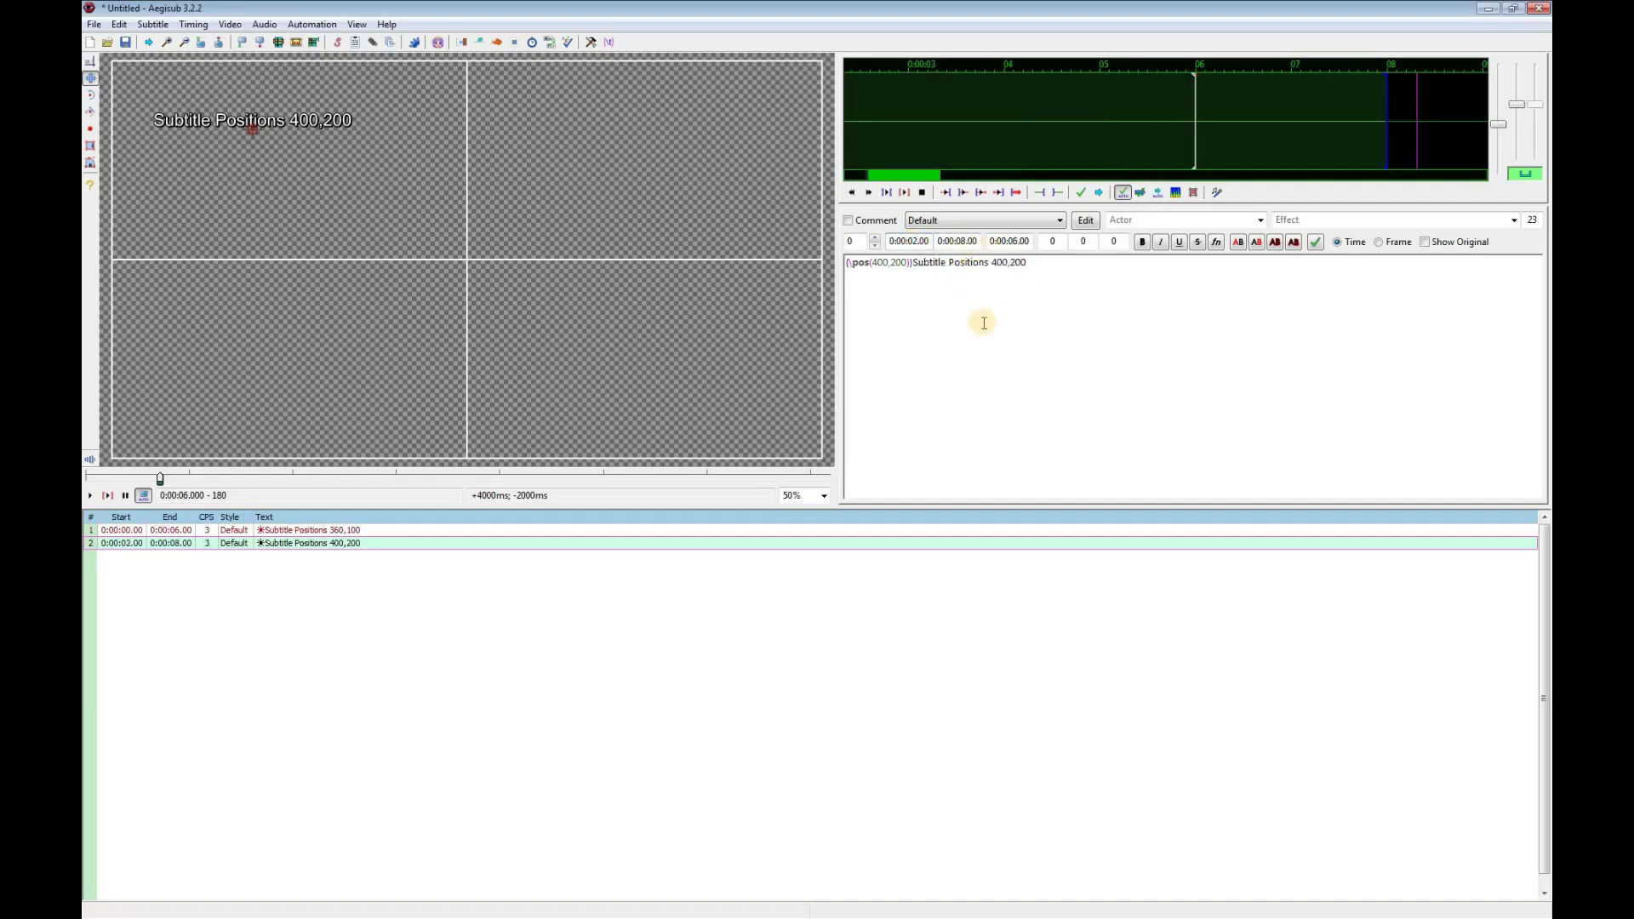
{"action": "key", "text": "Return"}
Insert new lines after lines 2 and 4, pasting the copied caption into line 5.
{"action": "right_click", "coordinate": [528, 551]}
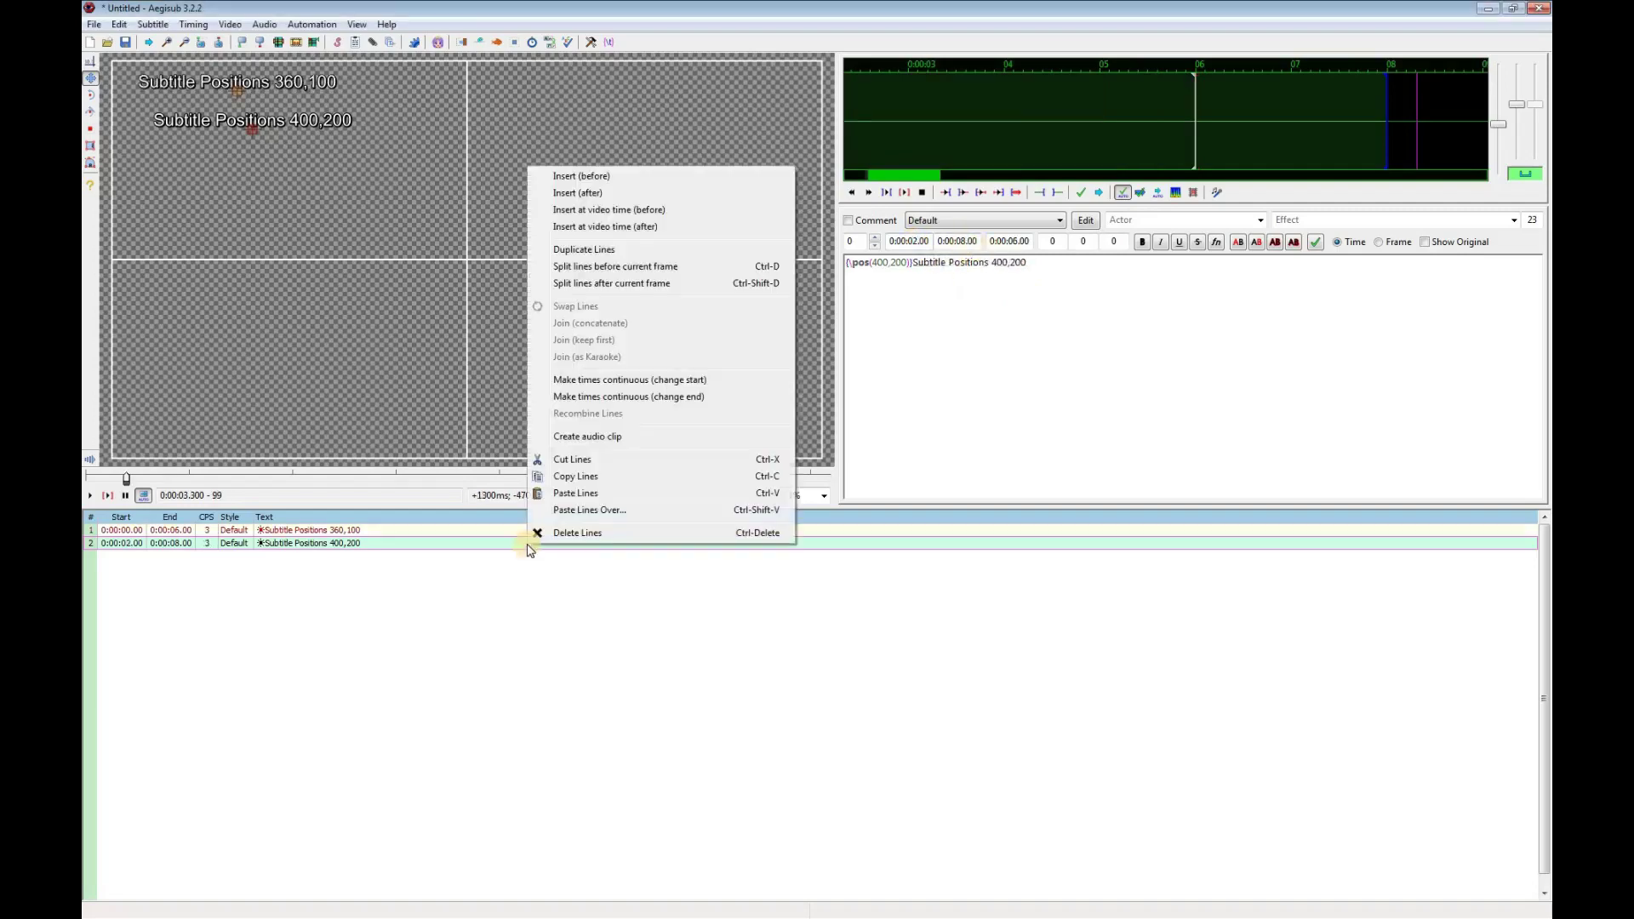
{"action": "left_click", "coordinate": [587, 186]}
{"action": "left_click_drag", "start_coordinate": [1058, 266], "coordinate": [838, 269]}
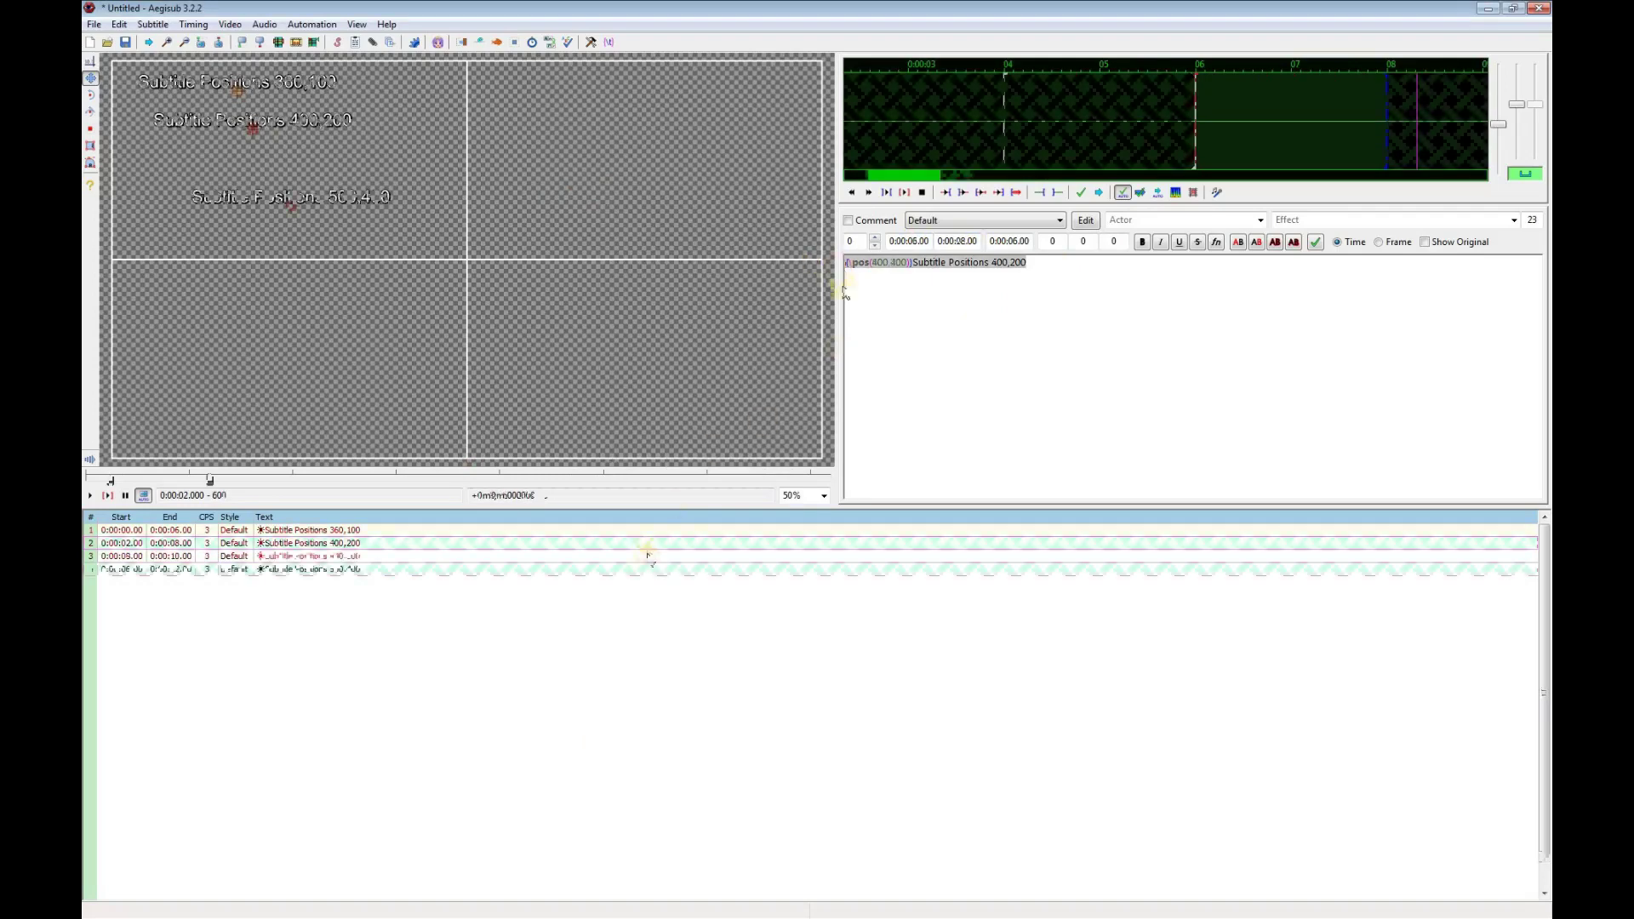
{"action": "right_click", "coordinate": [538, 569]}
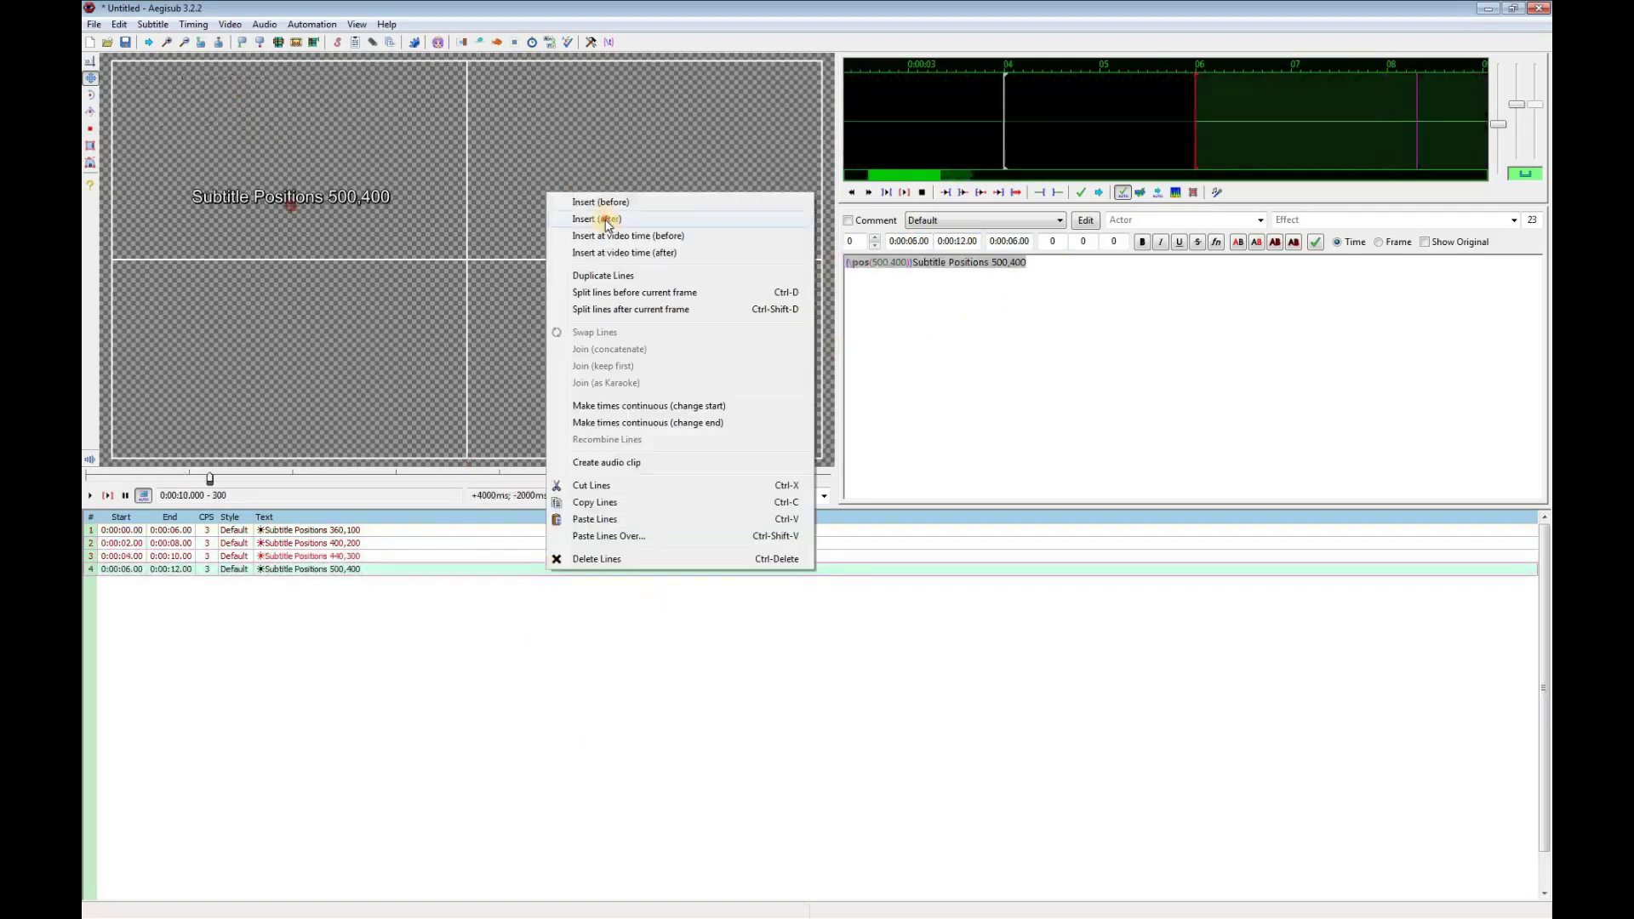
{"action": "left_click", "coordinate": [663, 222]}
{"action": "left_click", "coordinate": [977, 321]}
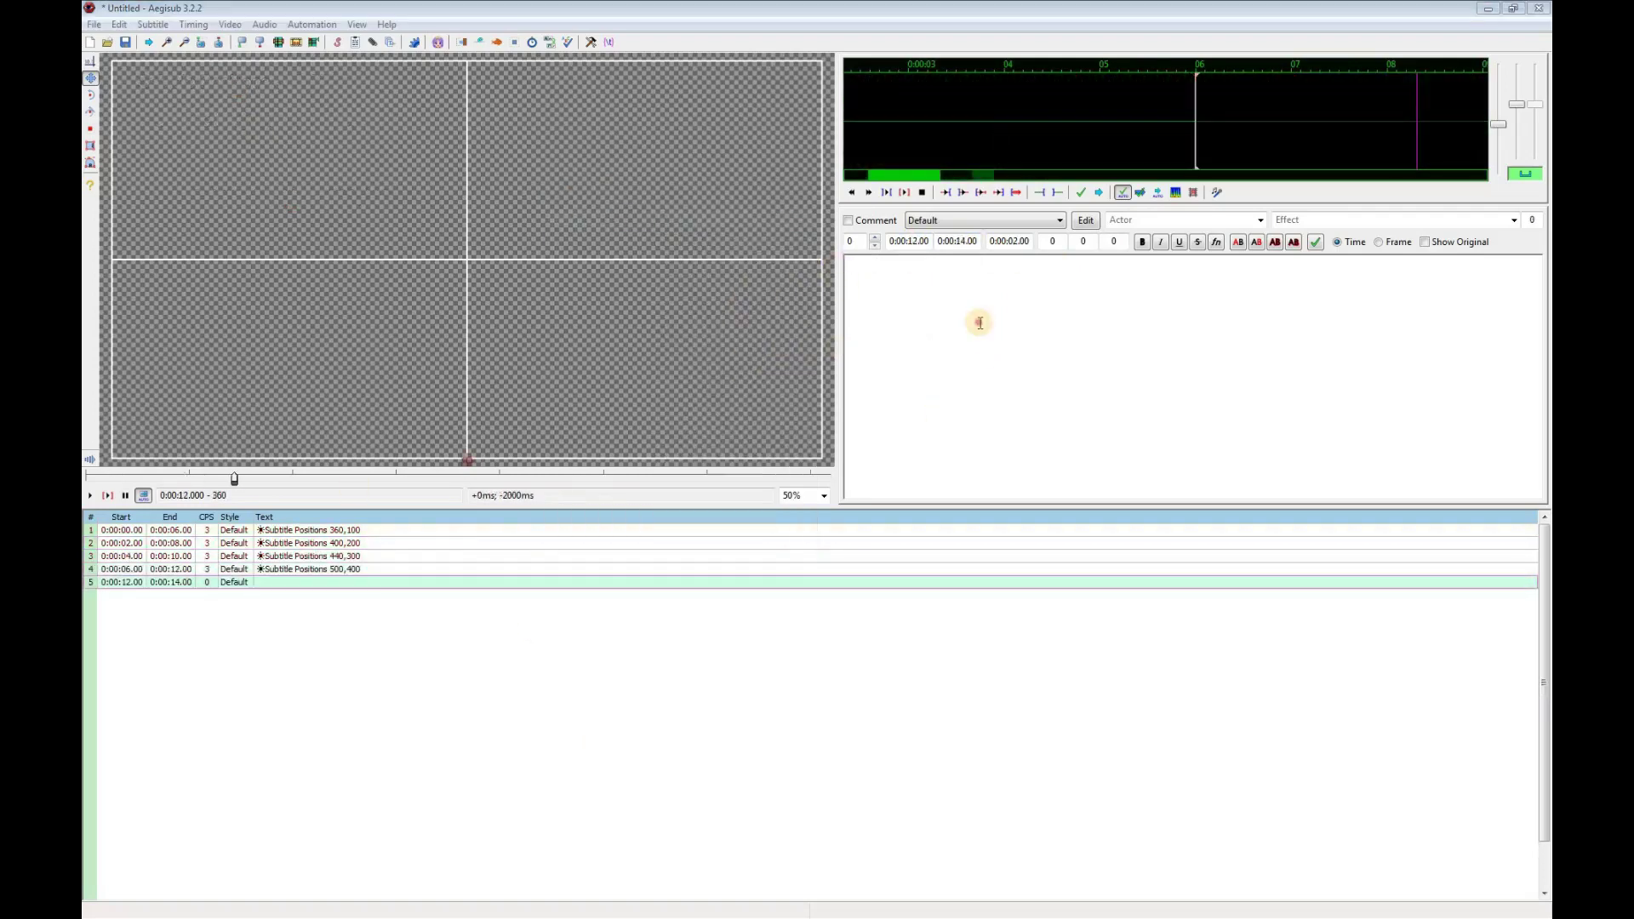
{"action": "type", "text": "{\\pos(700,400)}Subtitle Positions 500,400"}
Give line 5 position 700,500, text 'Subtitle Positions 700,500' and start time 0:00:08.
{"action": "double_click", "coordinate": [894, 262]}
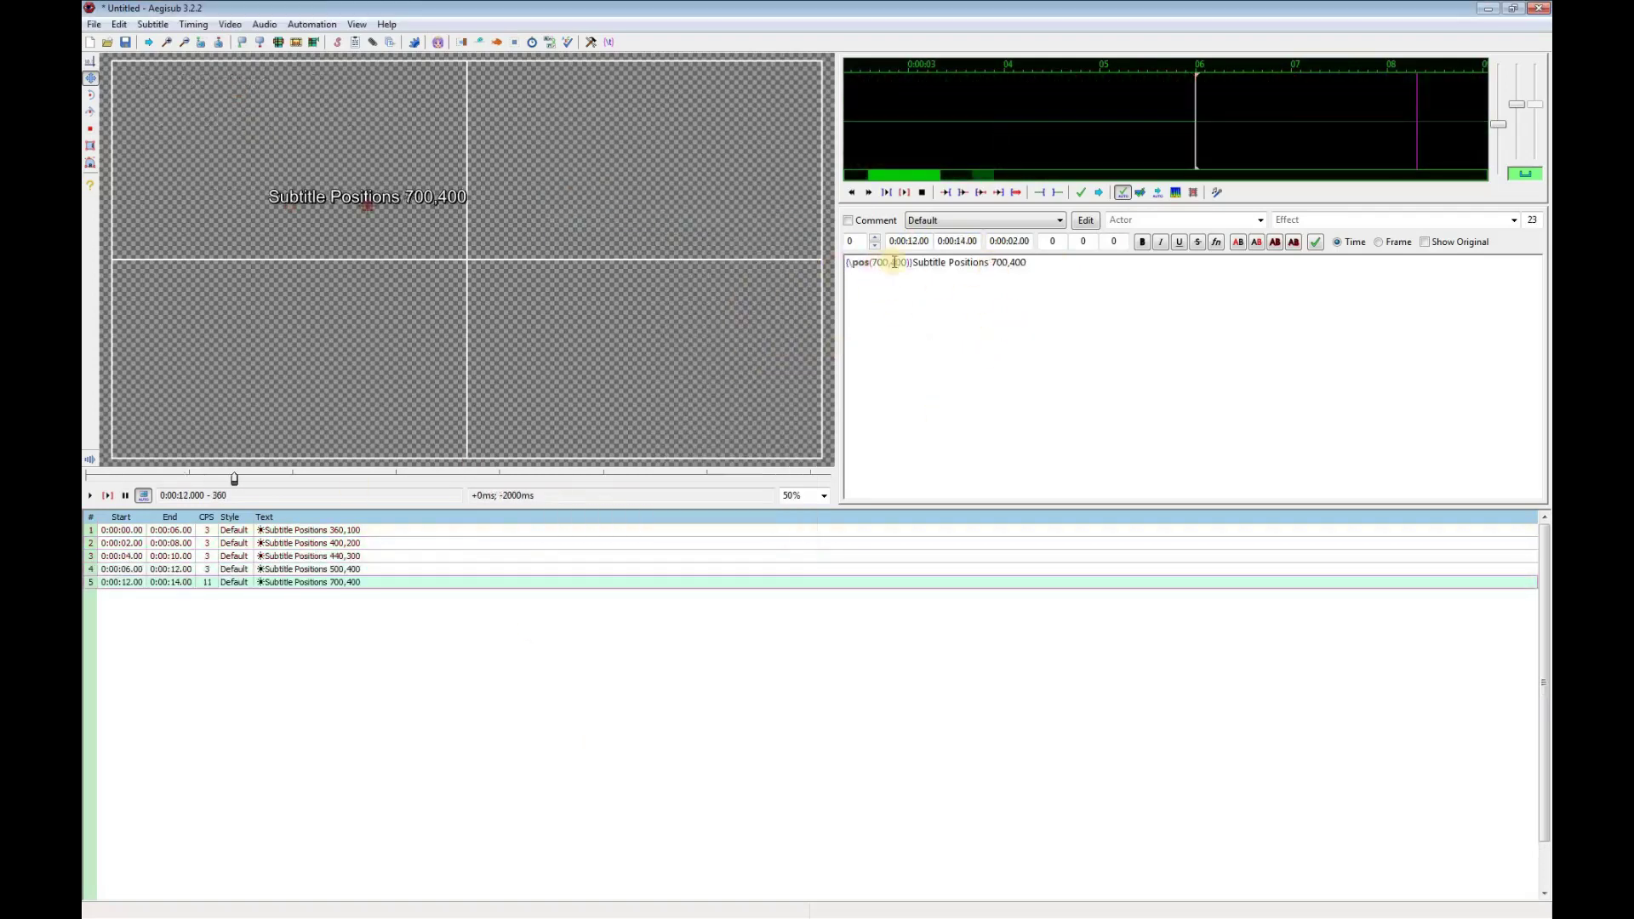
{"action": "type", "text": "500"}
{"action": "double_click", "coordinate": [1011, 262]}
{"action": "type", "text": "700,500"}
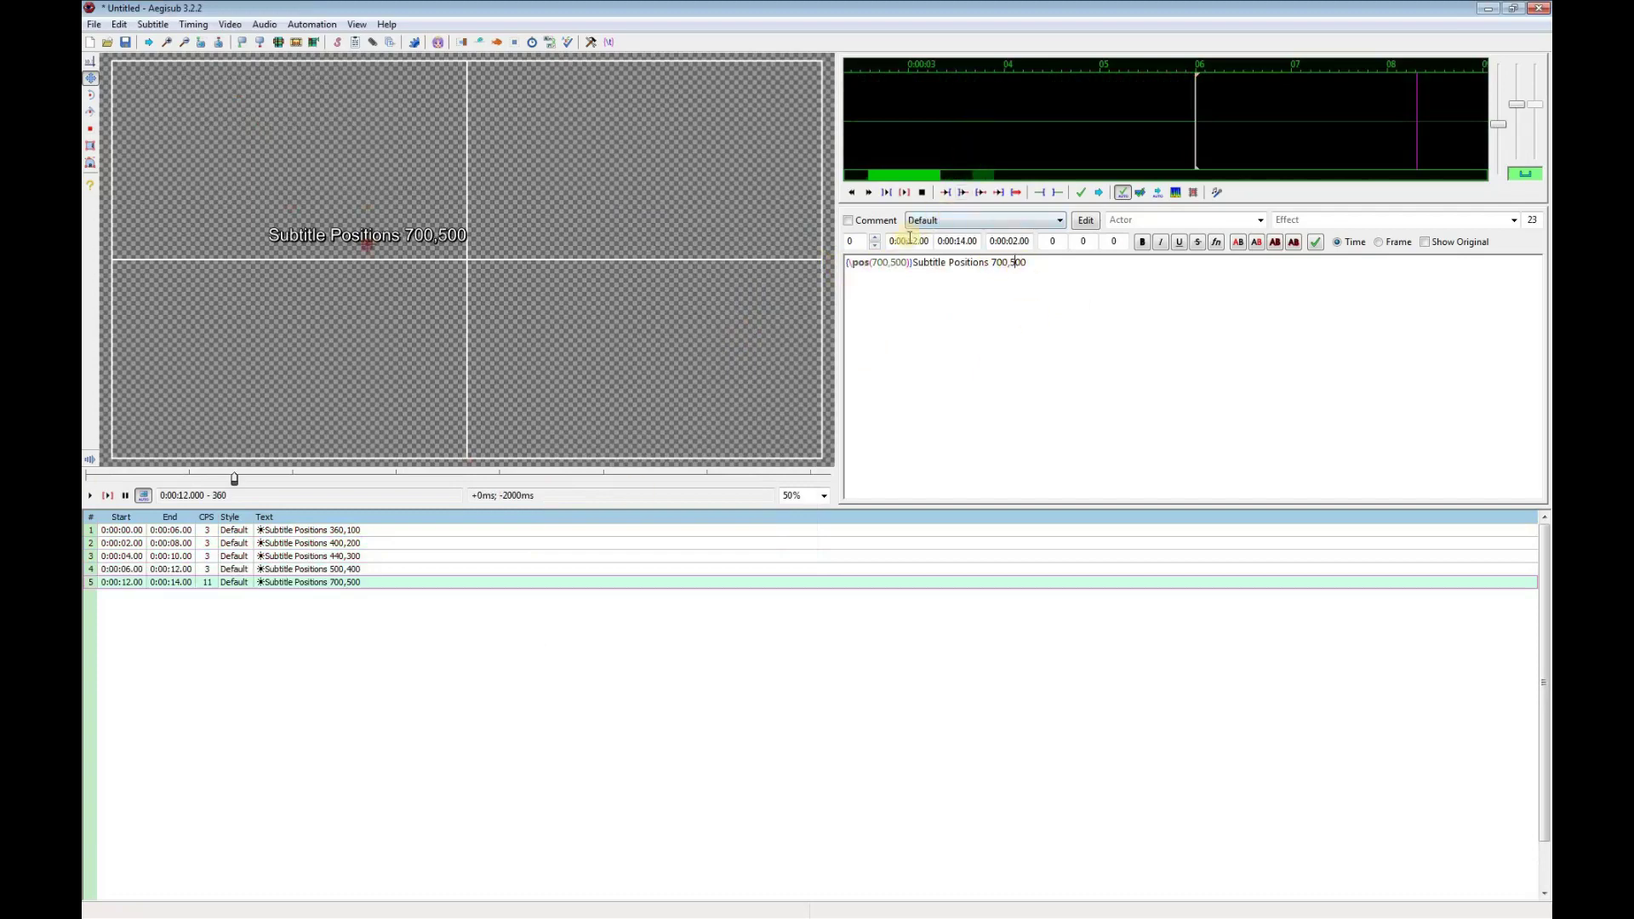
{"action": "left_click", "coordinate": [909, 241]}
{"action": "type", "text": "08"}
{"action": "key", "text": "Return"}
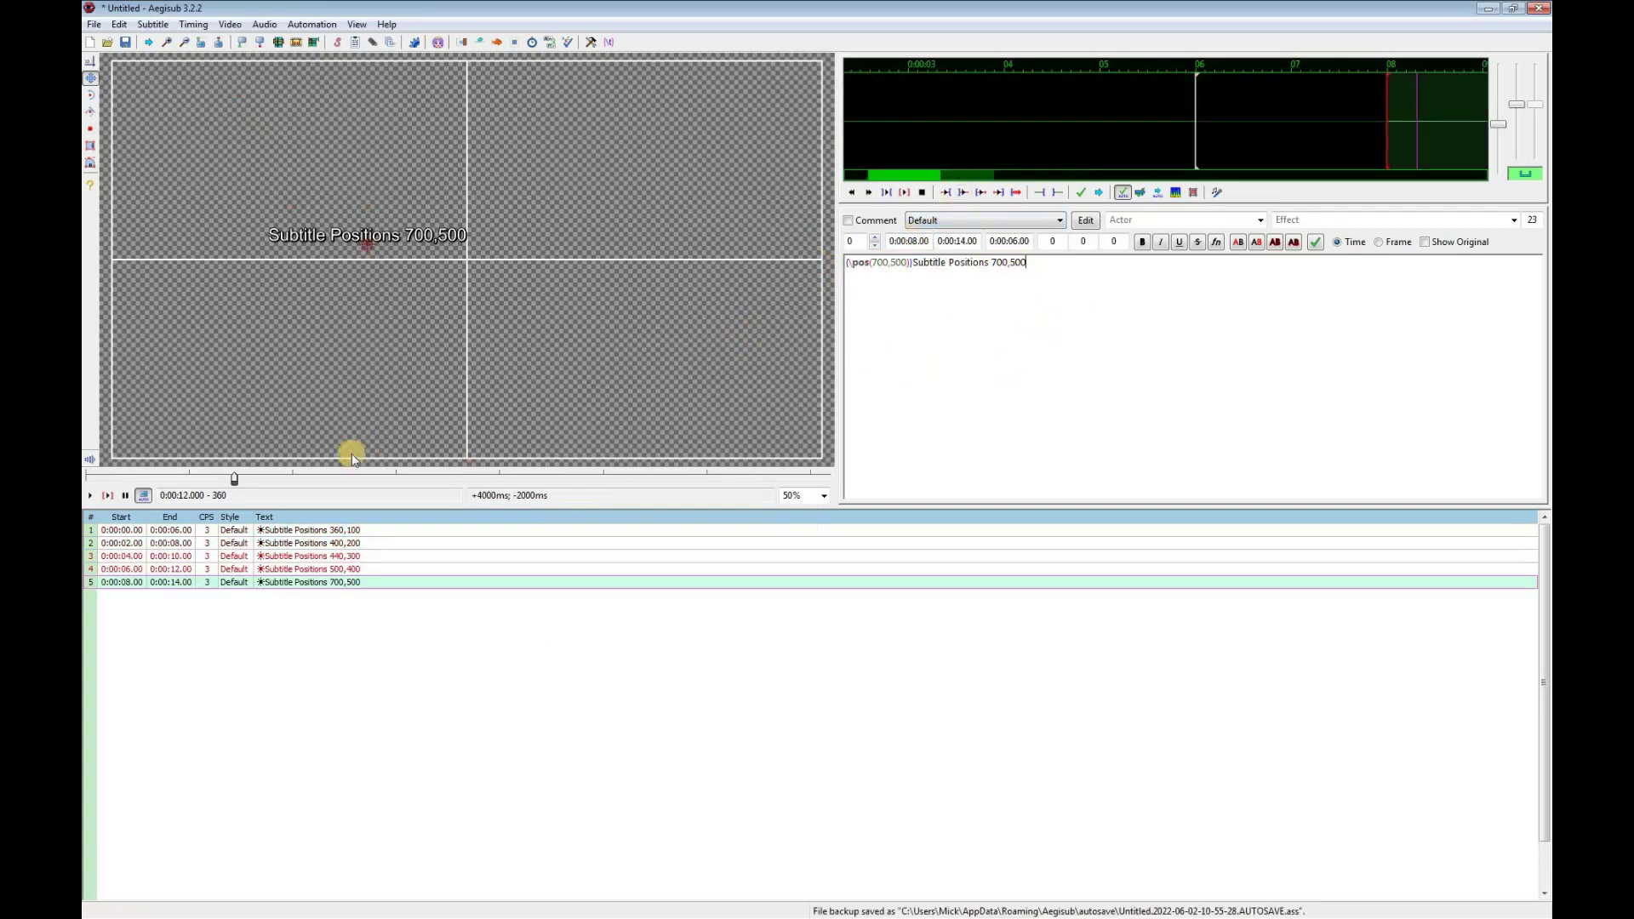
Play from the beginning to watch the staggered captions appear, then select line 5.
{"action": "left_click_drag", "start_coordinate": [236, 482], "coordinate": [86, 477]}
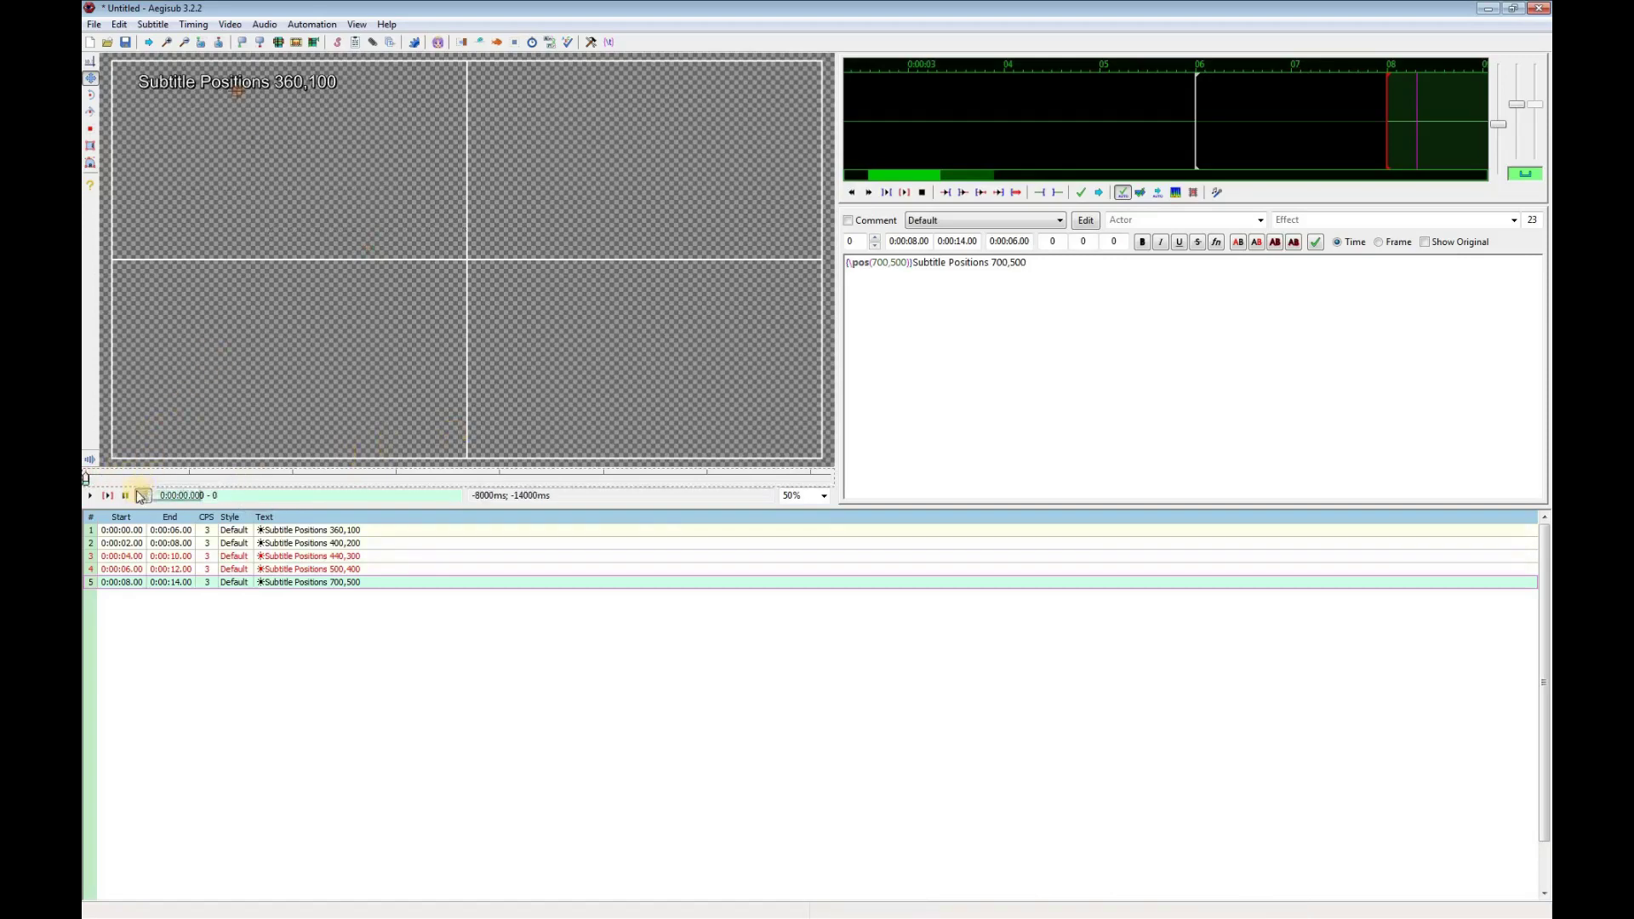
{"action": "left_click", "coordinate": [92, 497]}
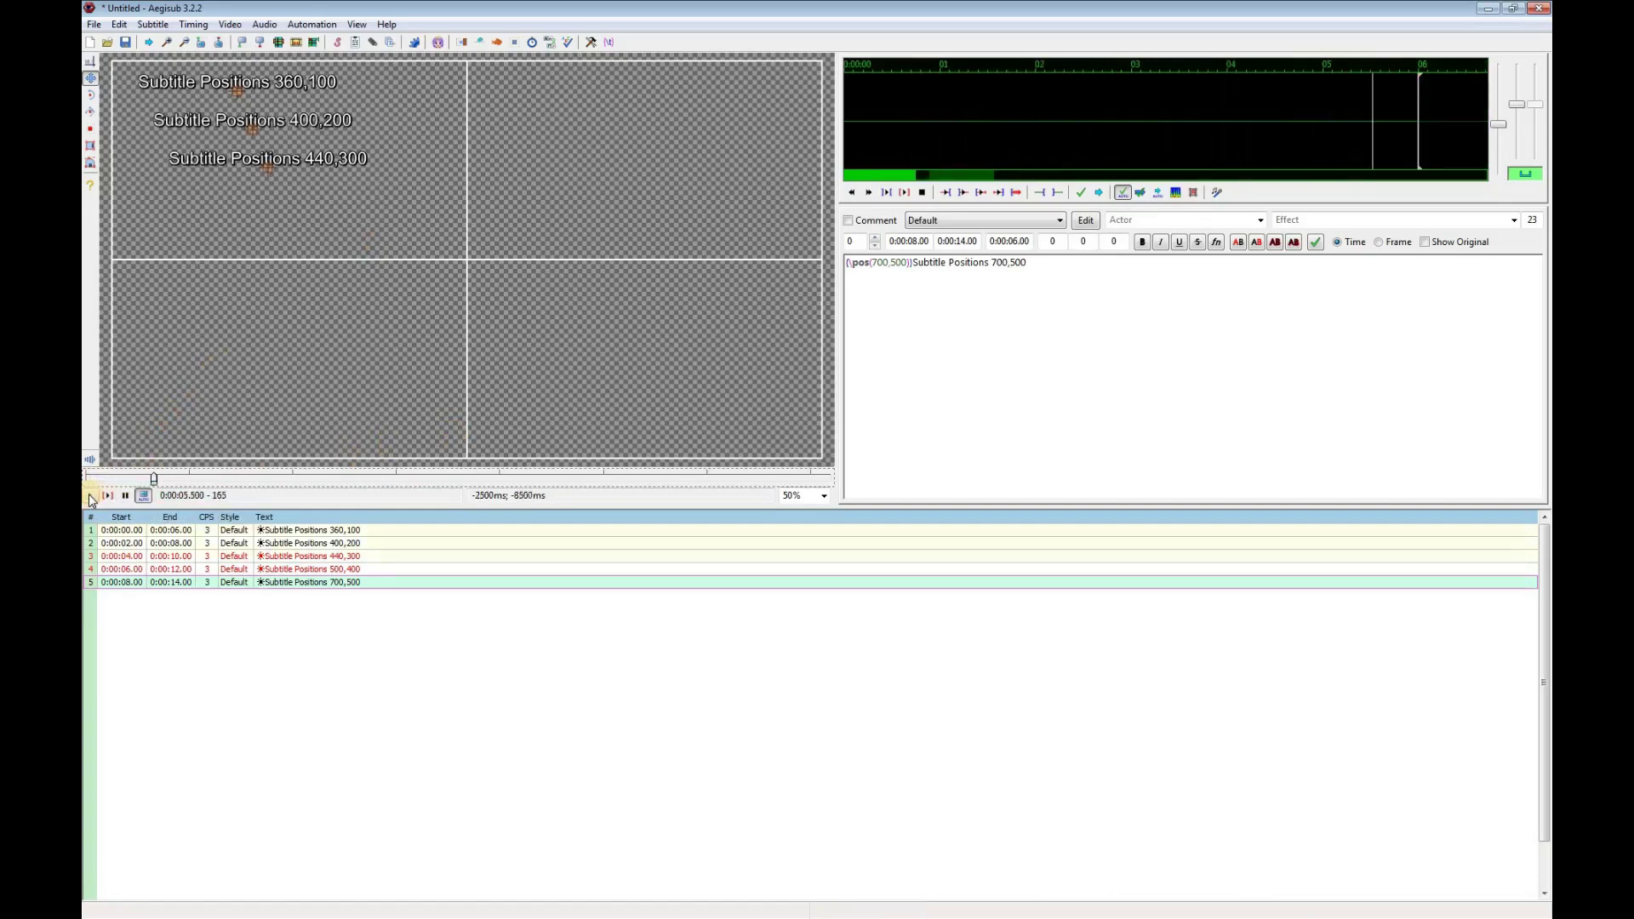
{"action": "left_click", "coordinate": [420, 581]}
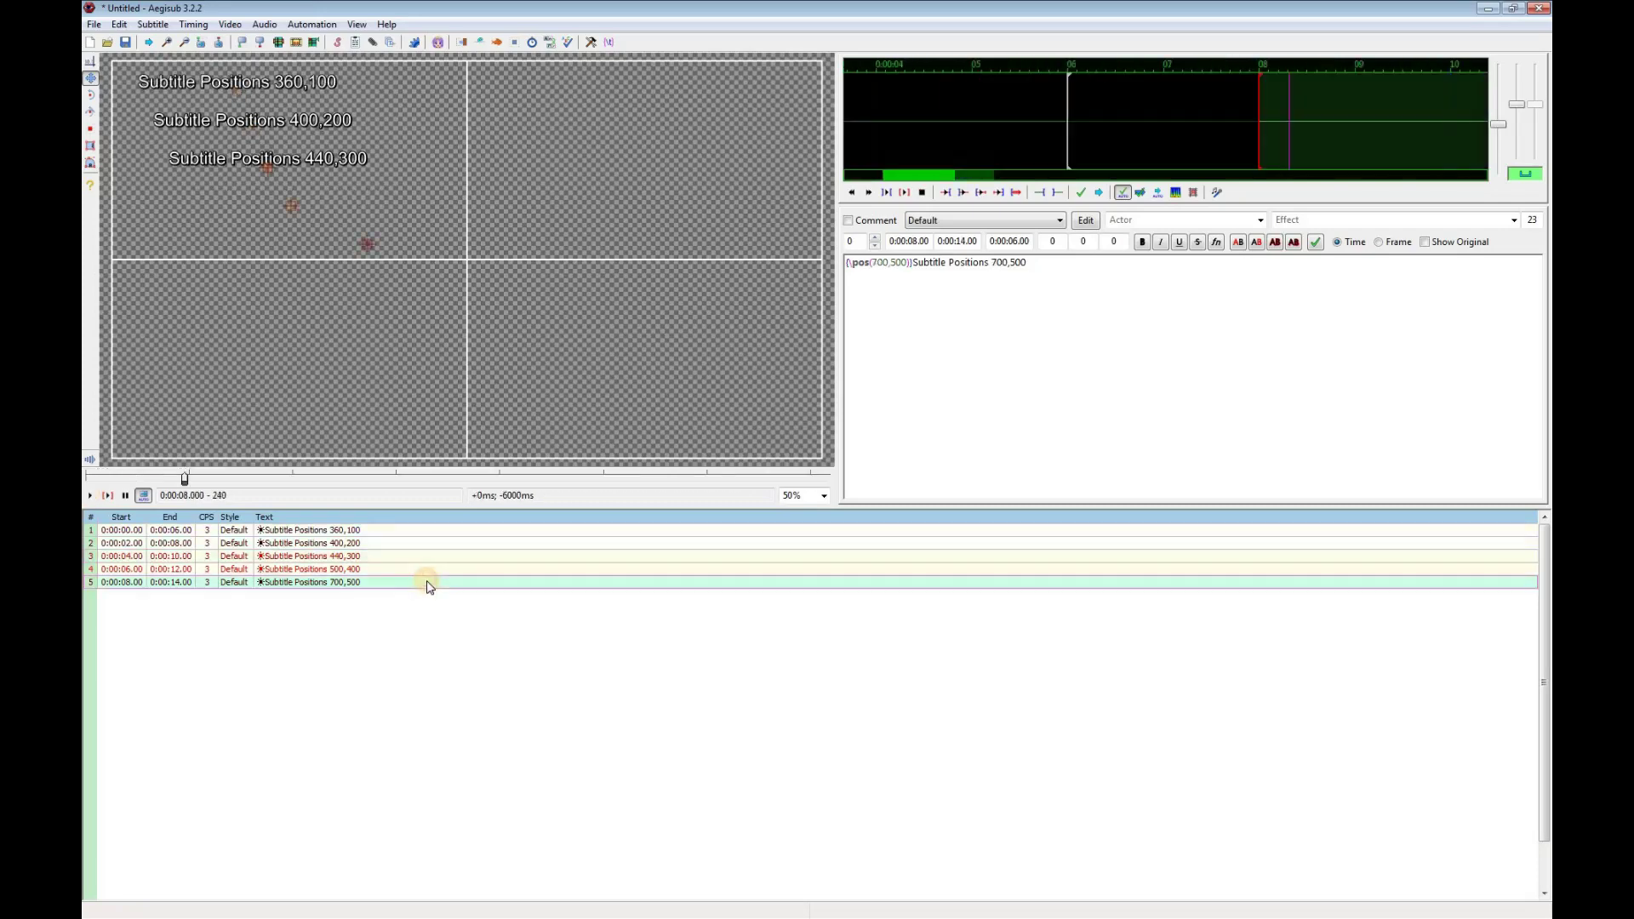
Insert a sixth line after line 5 with the text 'Arial 24 Bold White'.
{"action": "right_click", "coordinate": [428, 587]}
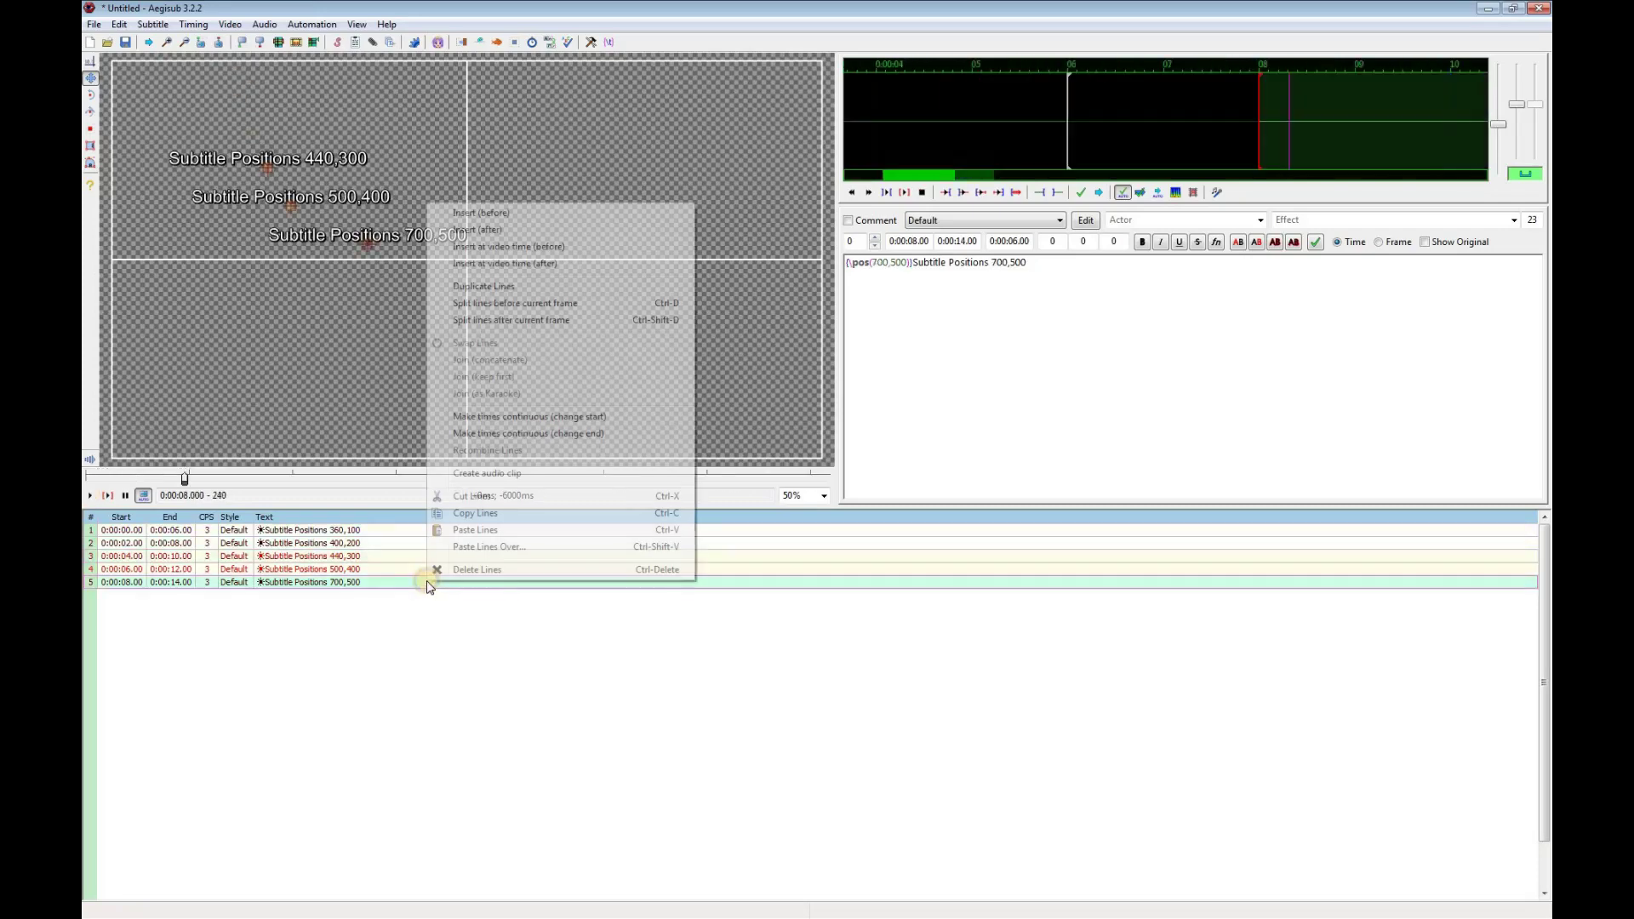
{"action": "left_click", "coordinate": [489, 230]}
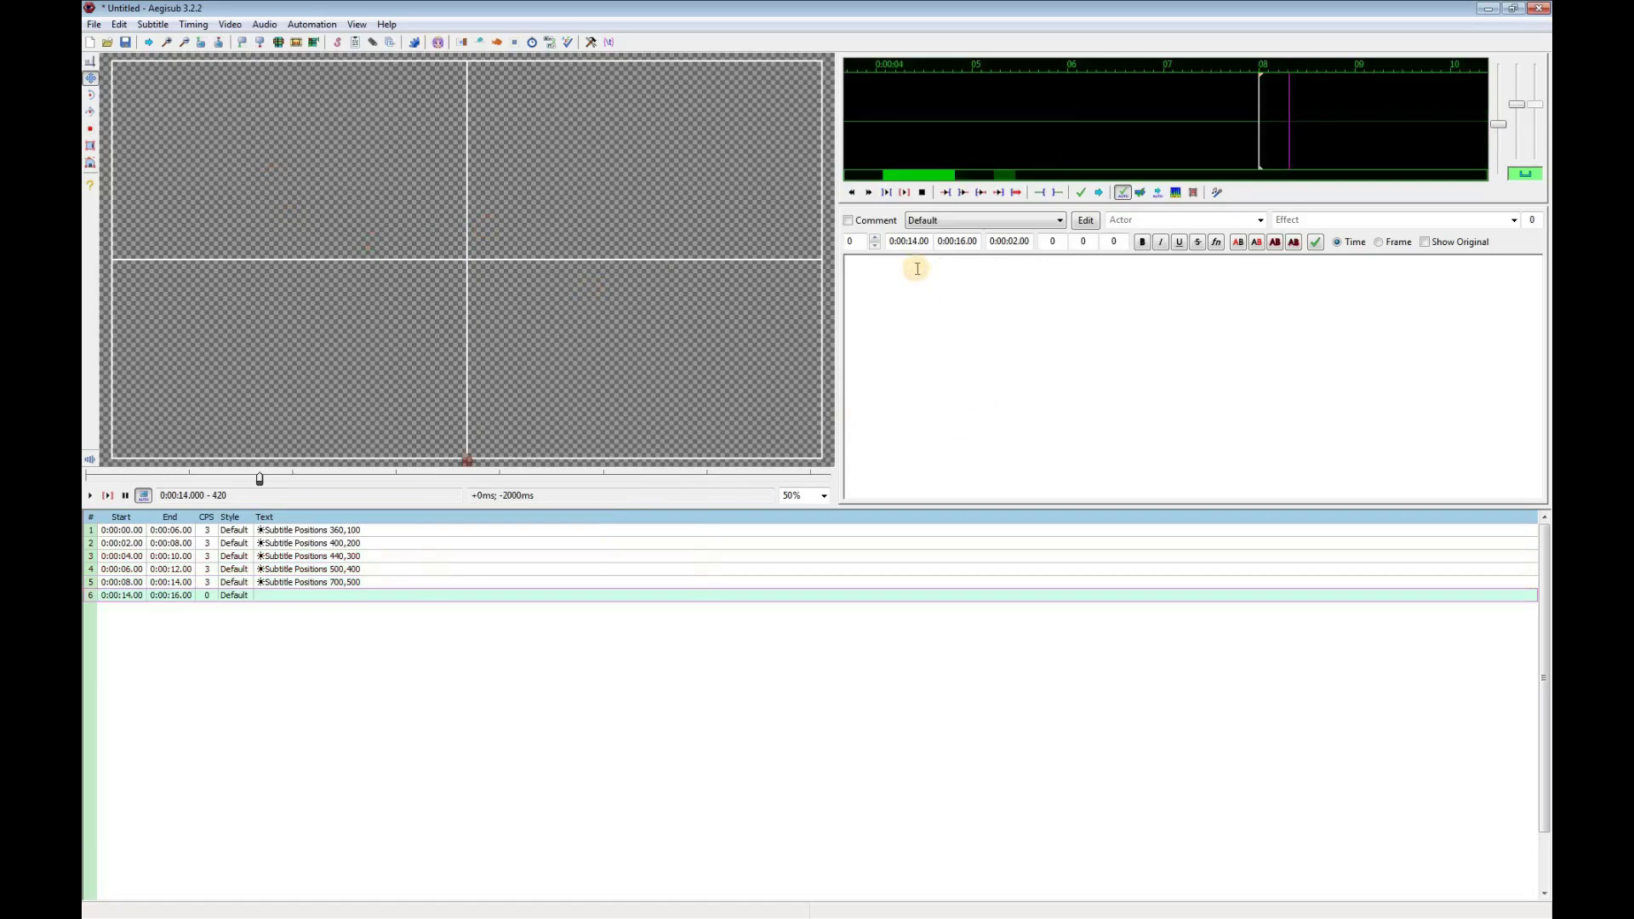
{"action": "type", "text": "Arial 24 Bold"}
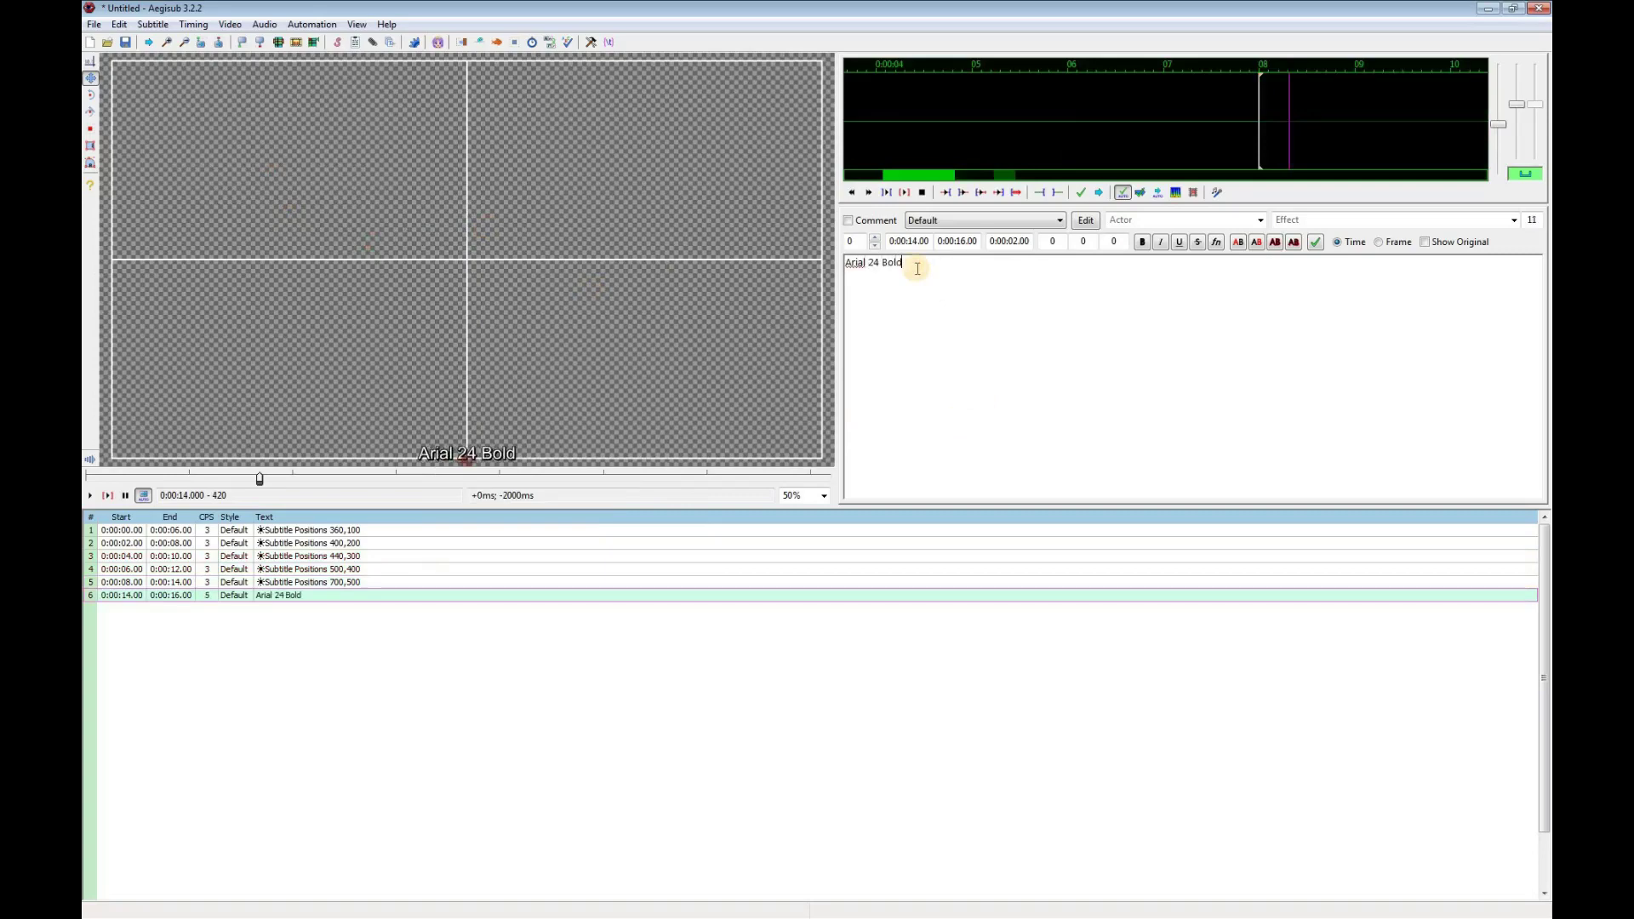
{"action": "type", "text": " White"}
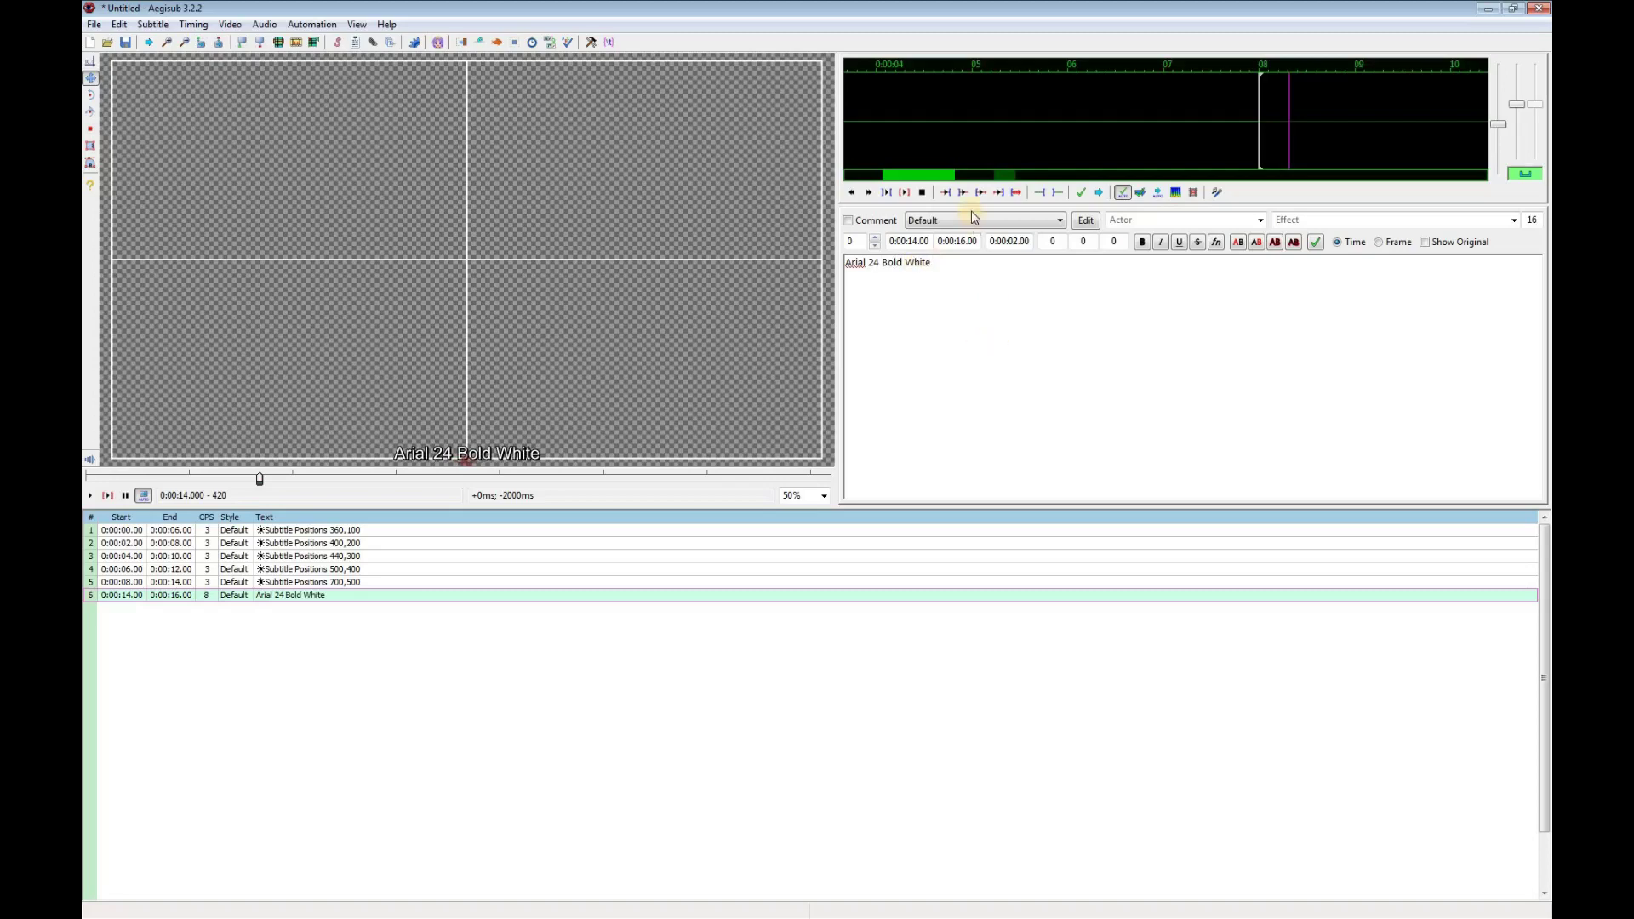
Raise the Default style's font size to 24 and turn on Bold.
{"action": "left_click", "coordinate": [1086, 220]}
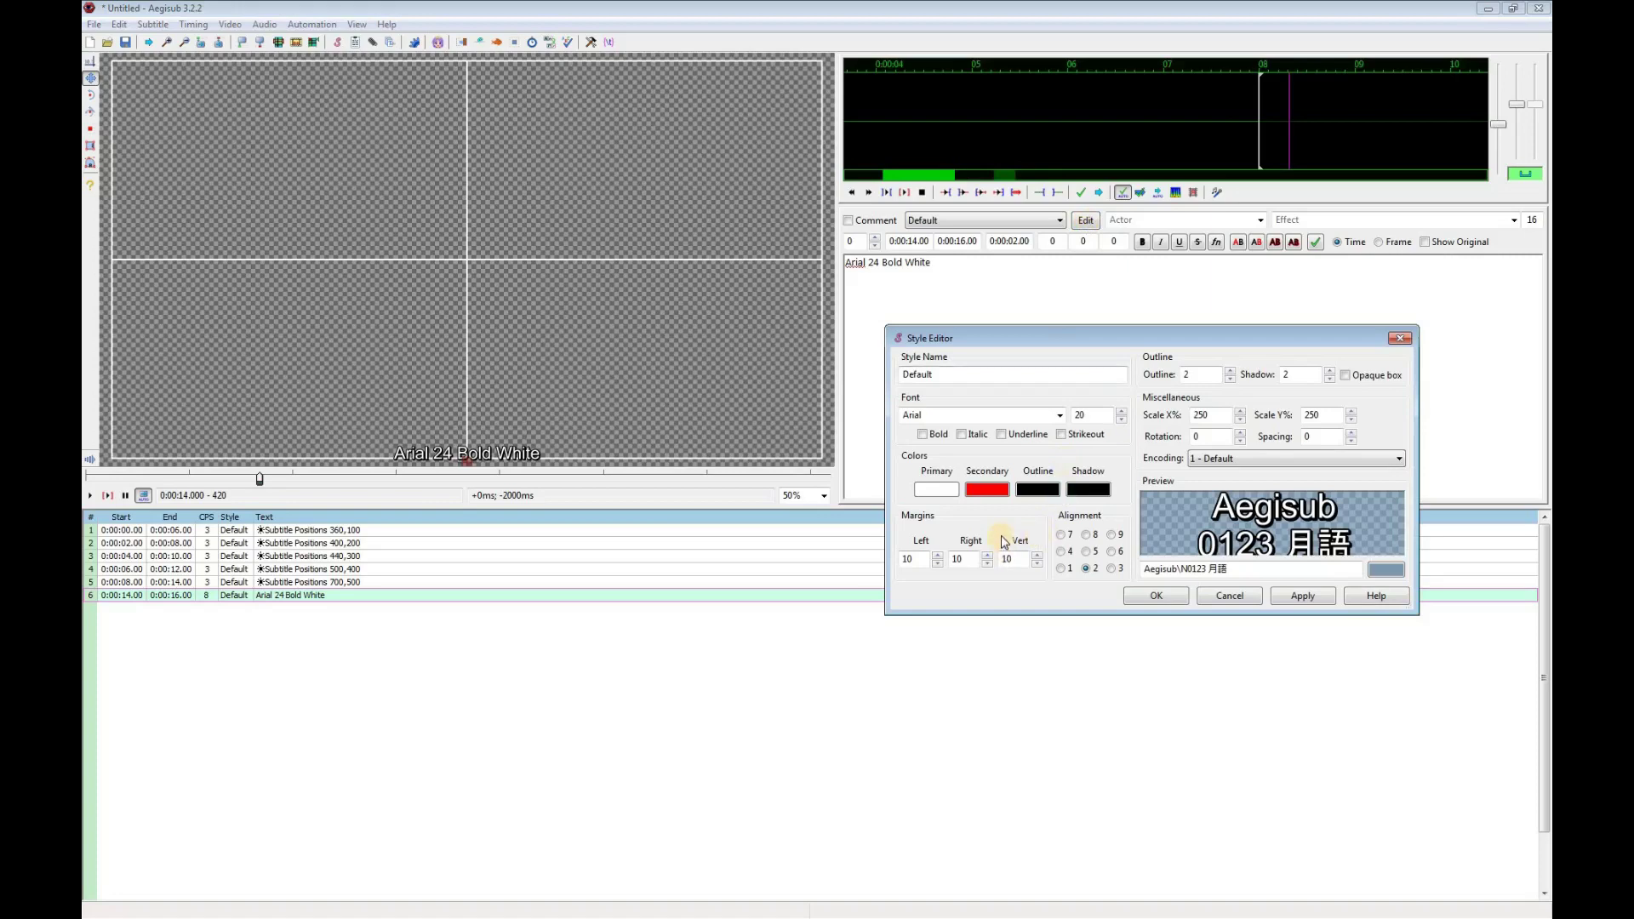
{"action": "left_click", "coordinate": [1123, 413]}
{"action": "left_click", "coordinate": [1123, 412]}
{"action": "left_click", "coordinate": [1123, 413]}
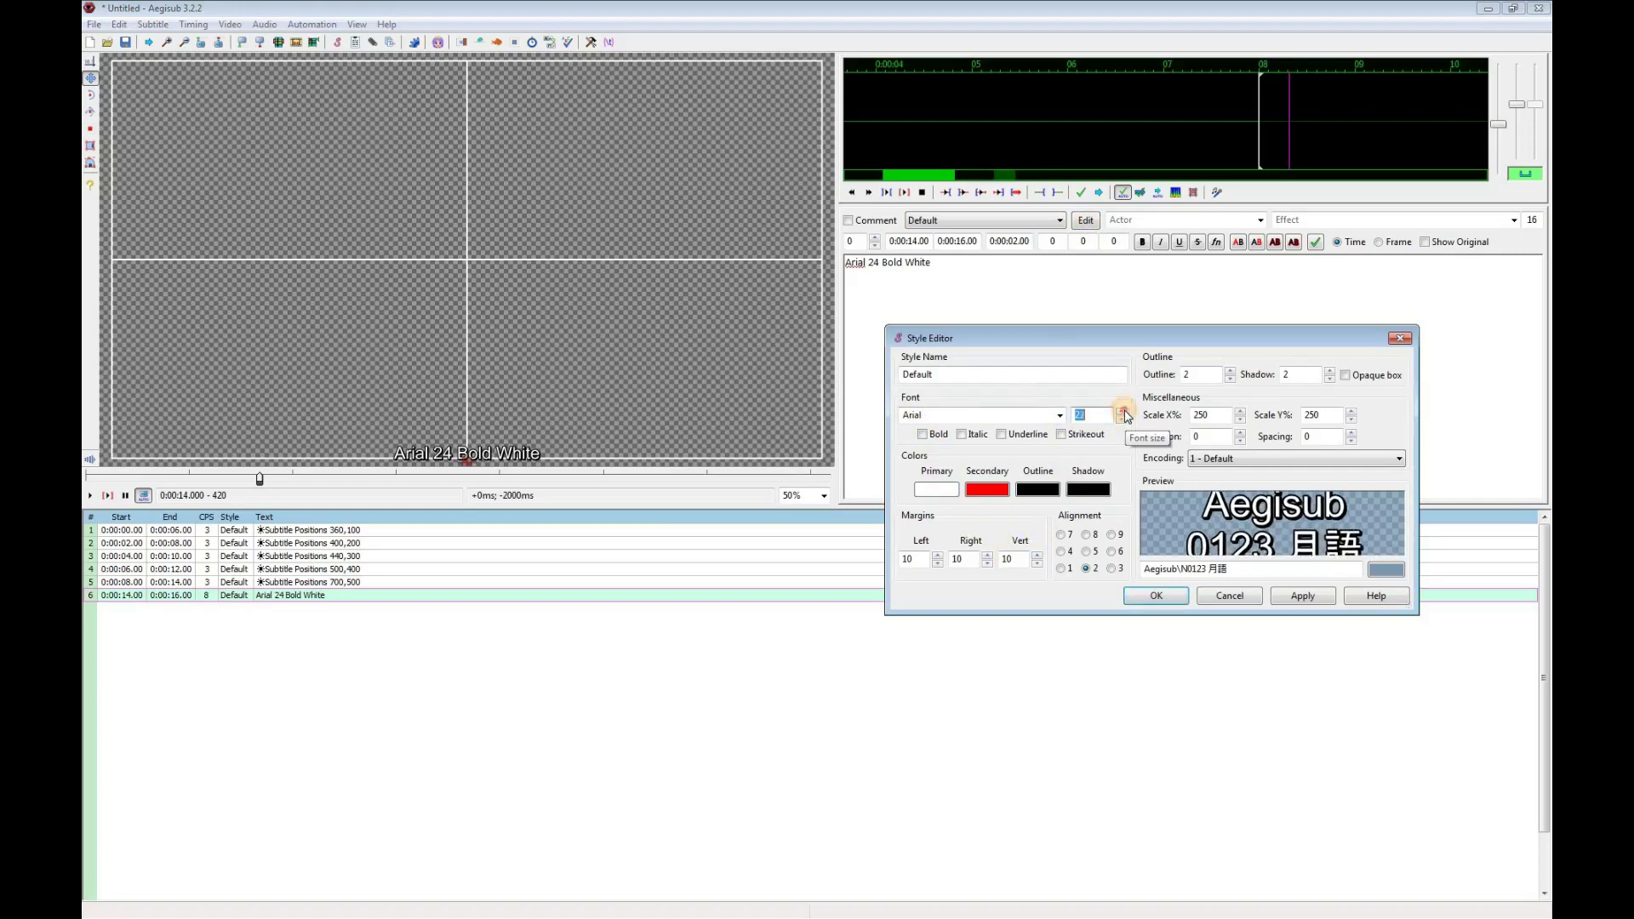
{"action": "left_click", "coordinate": [1123, 412]}
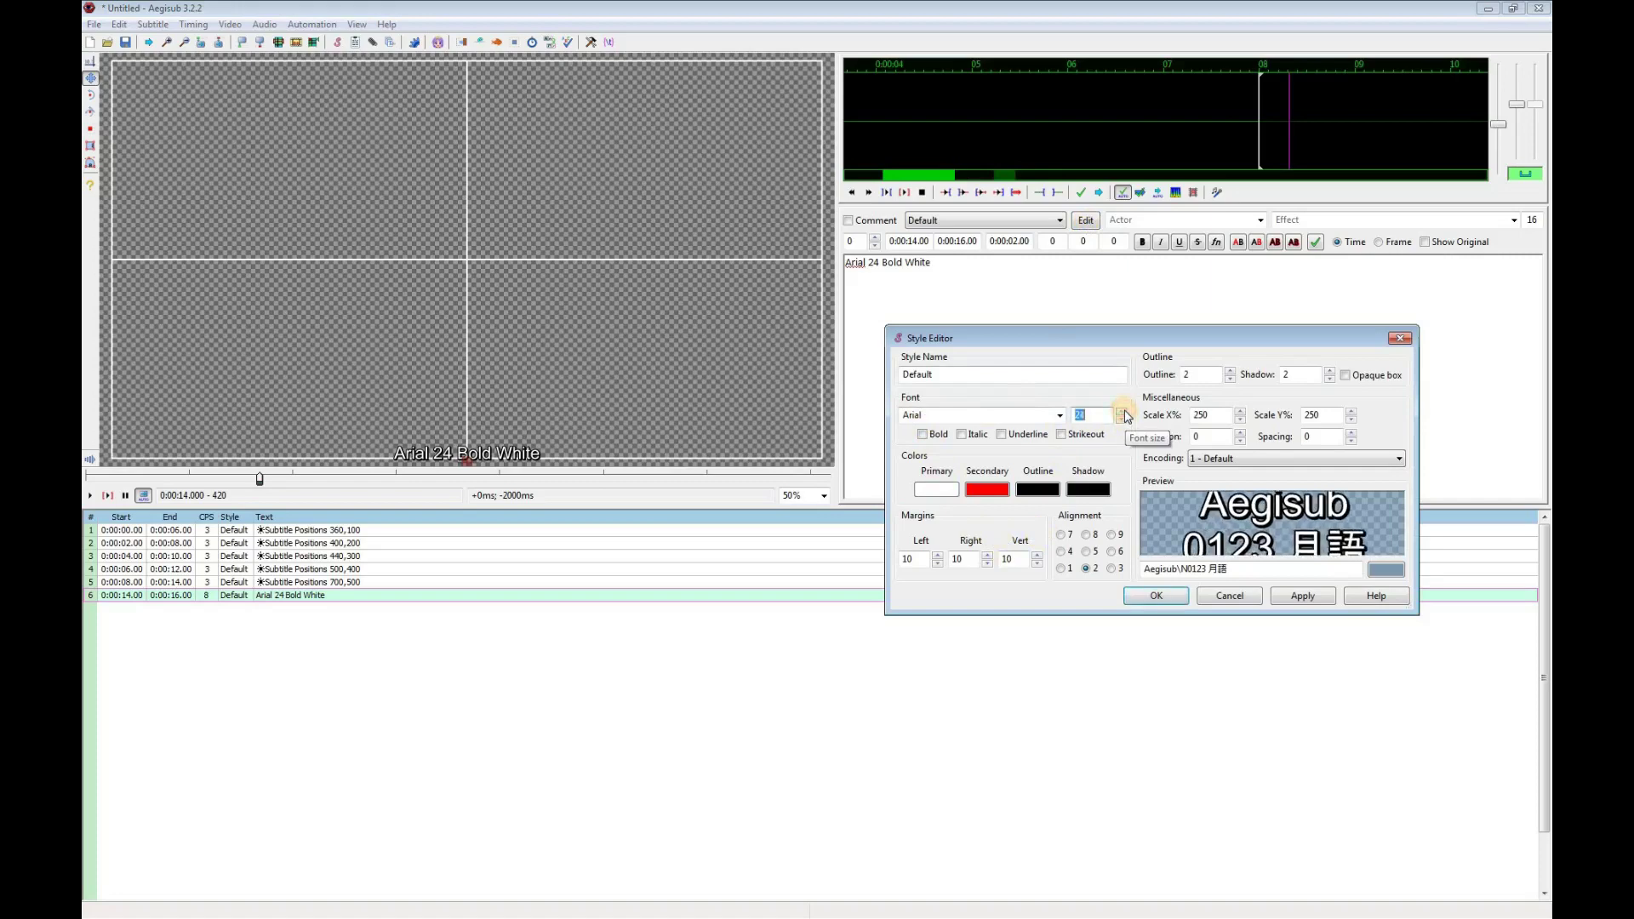
{"action": "left_click", "coordinate": [923, 433]}
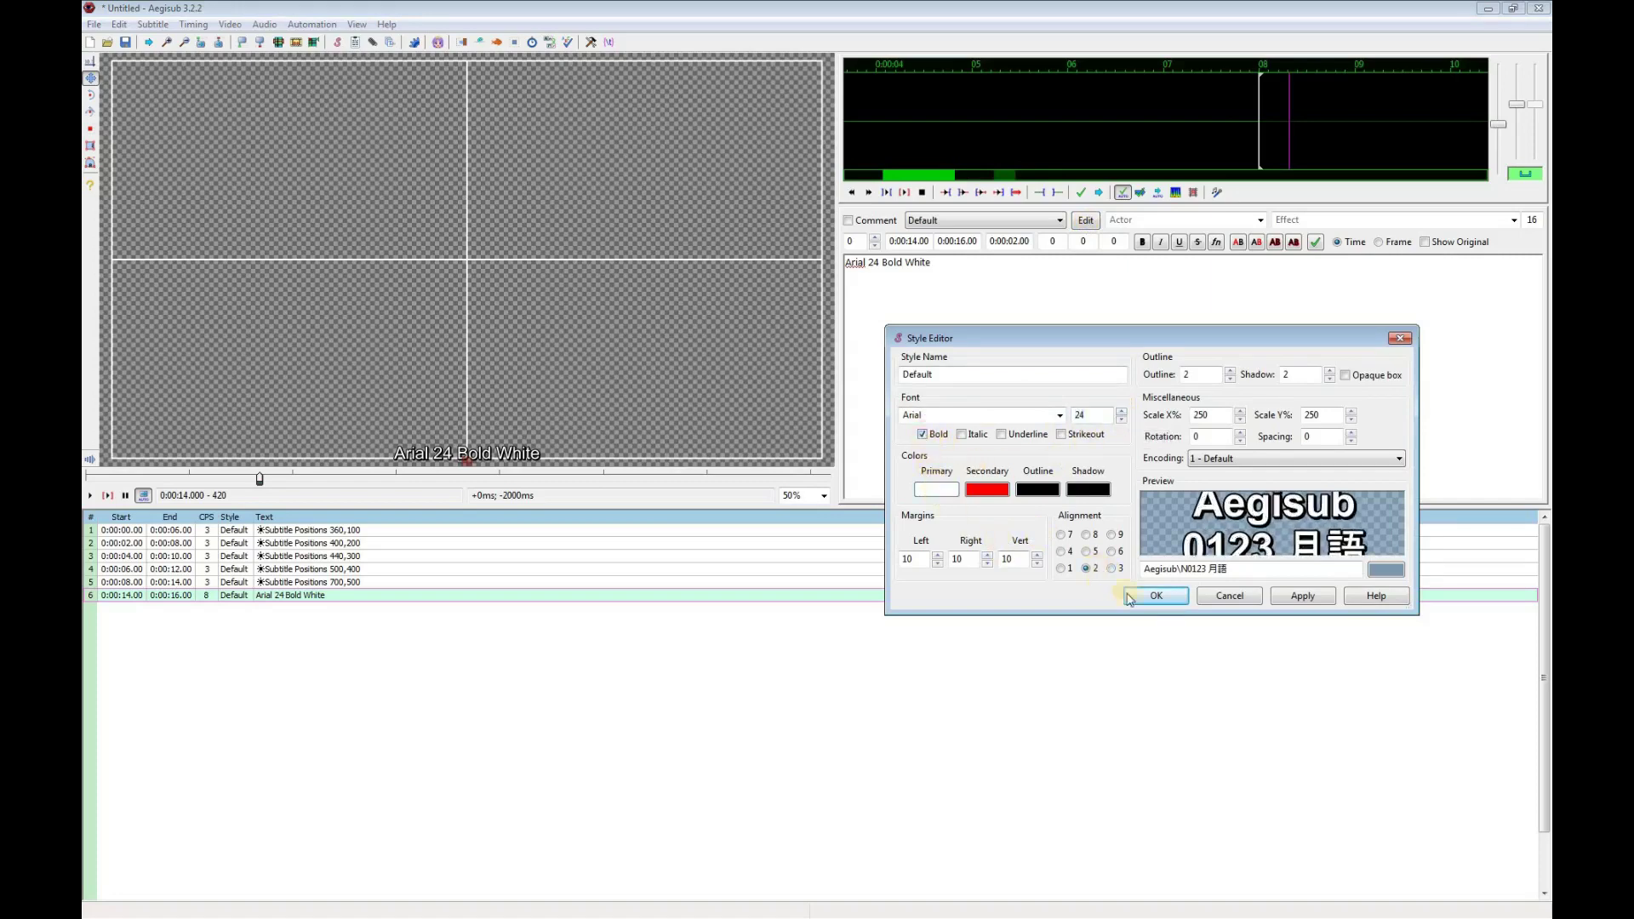
{"action": "left_click", "coordinate": [1157, 596]}
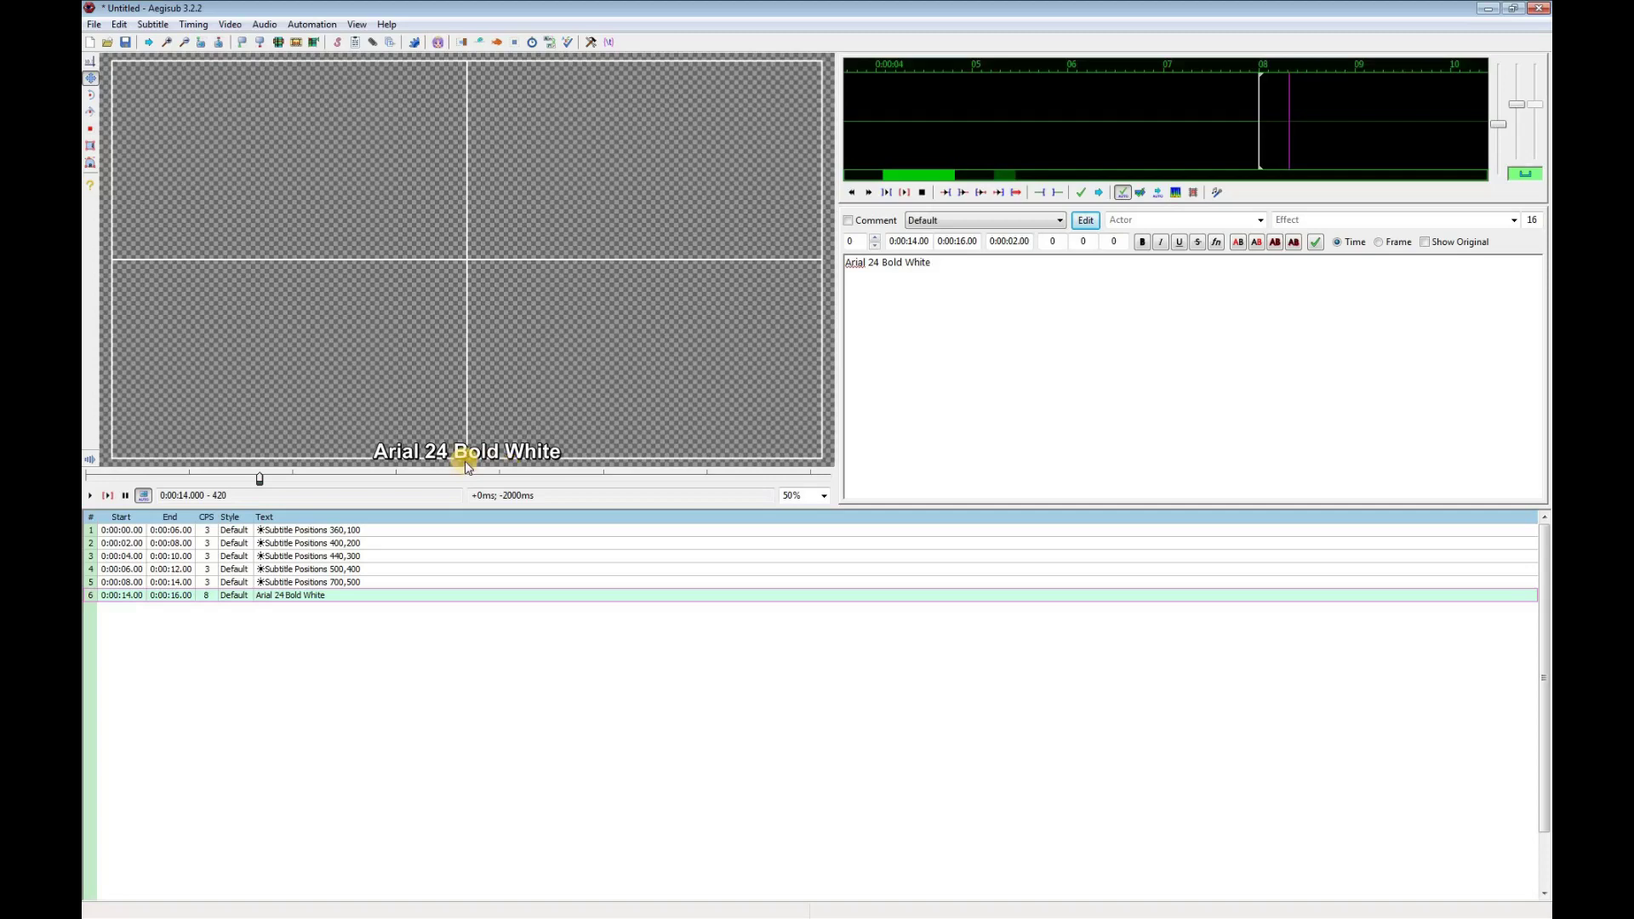
Drag the 'Arial 24 Bold White' caption to the video centre, then review lines 5, 4 and 3 in bold.
{"action": "left_click_drag", "start_coordinate": [466, 464], "coordinate": [570, 293]}
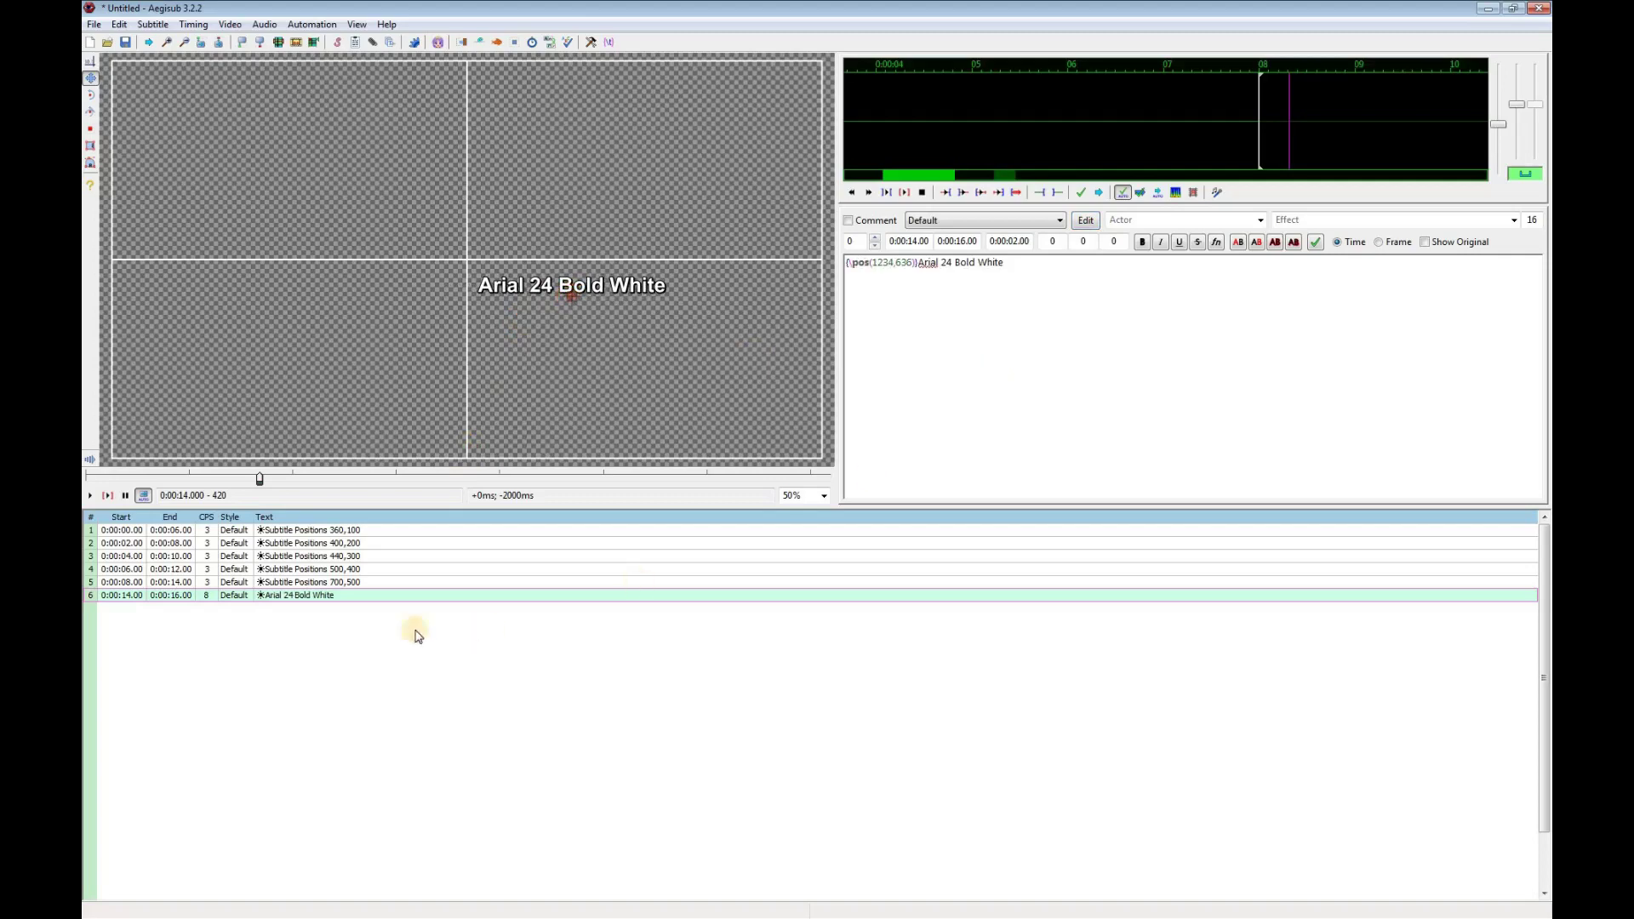
{"action": "left_click", "coordinate": [380, 584]}
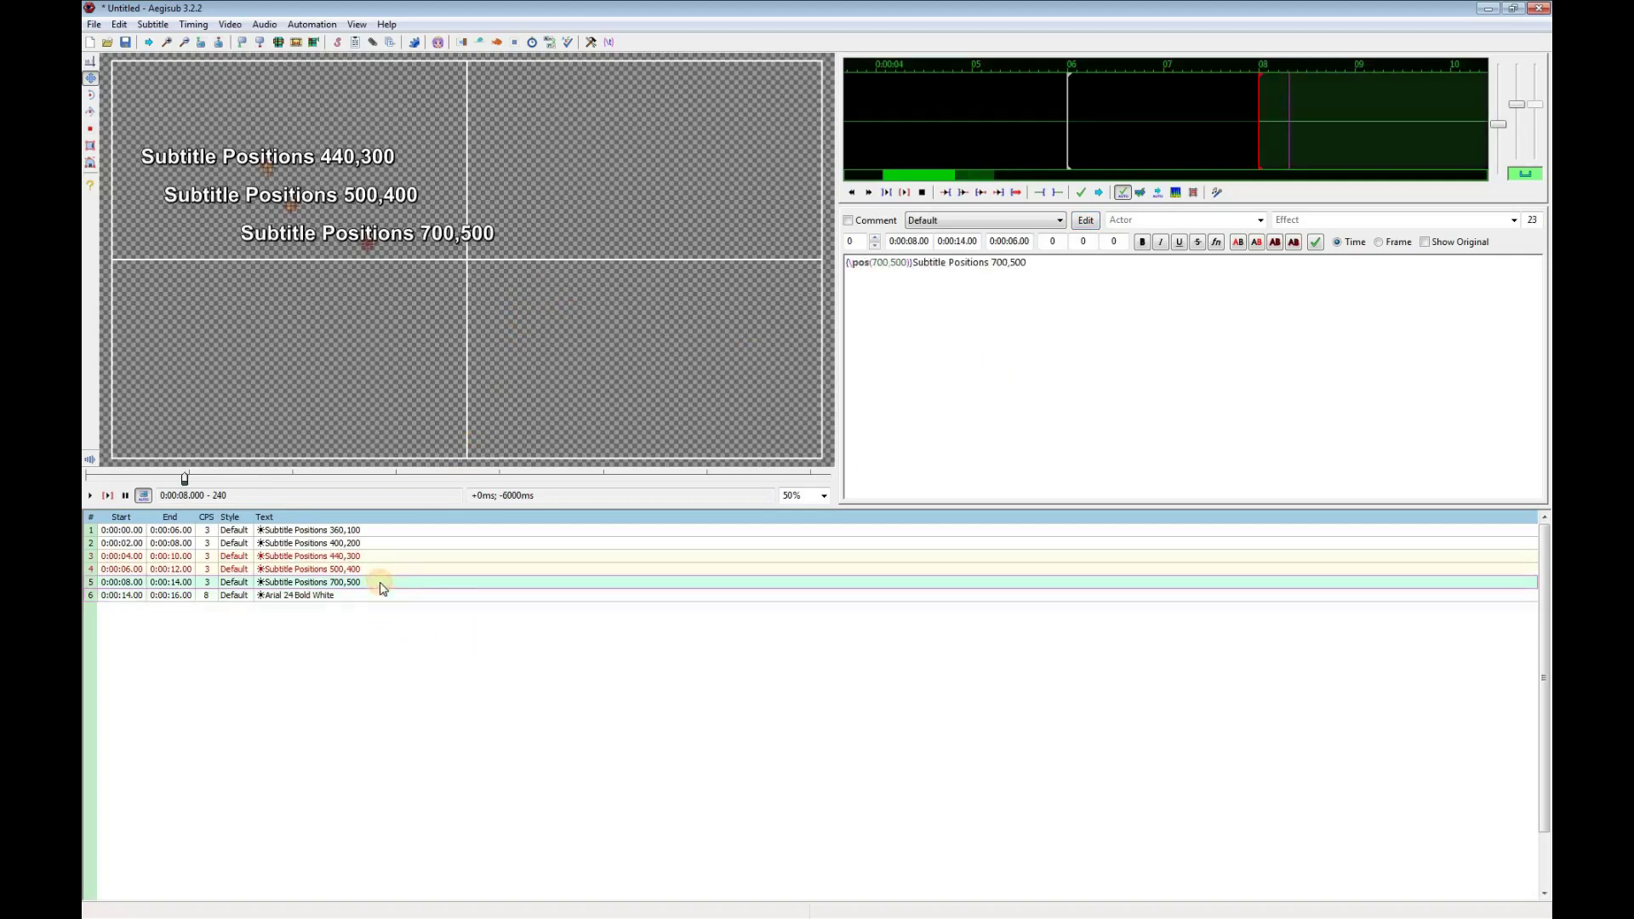
{"action": "left_click", "coordinate": [383, 569]}
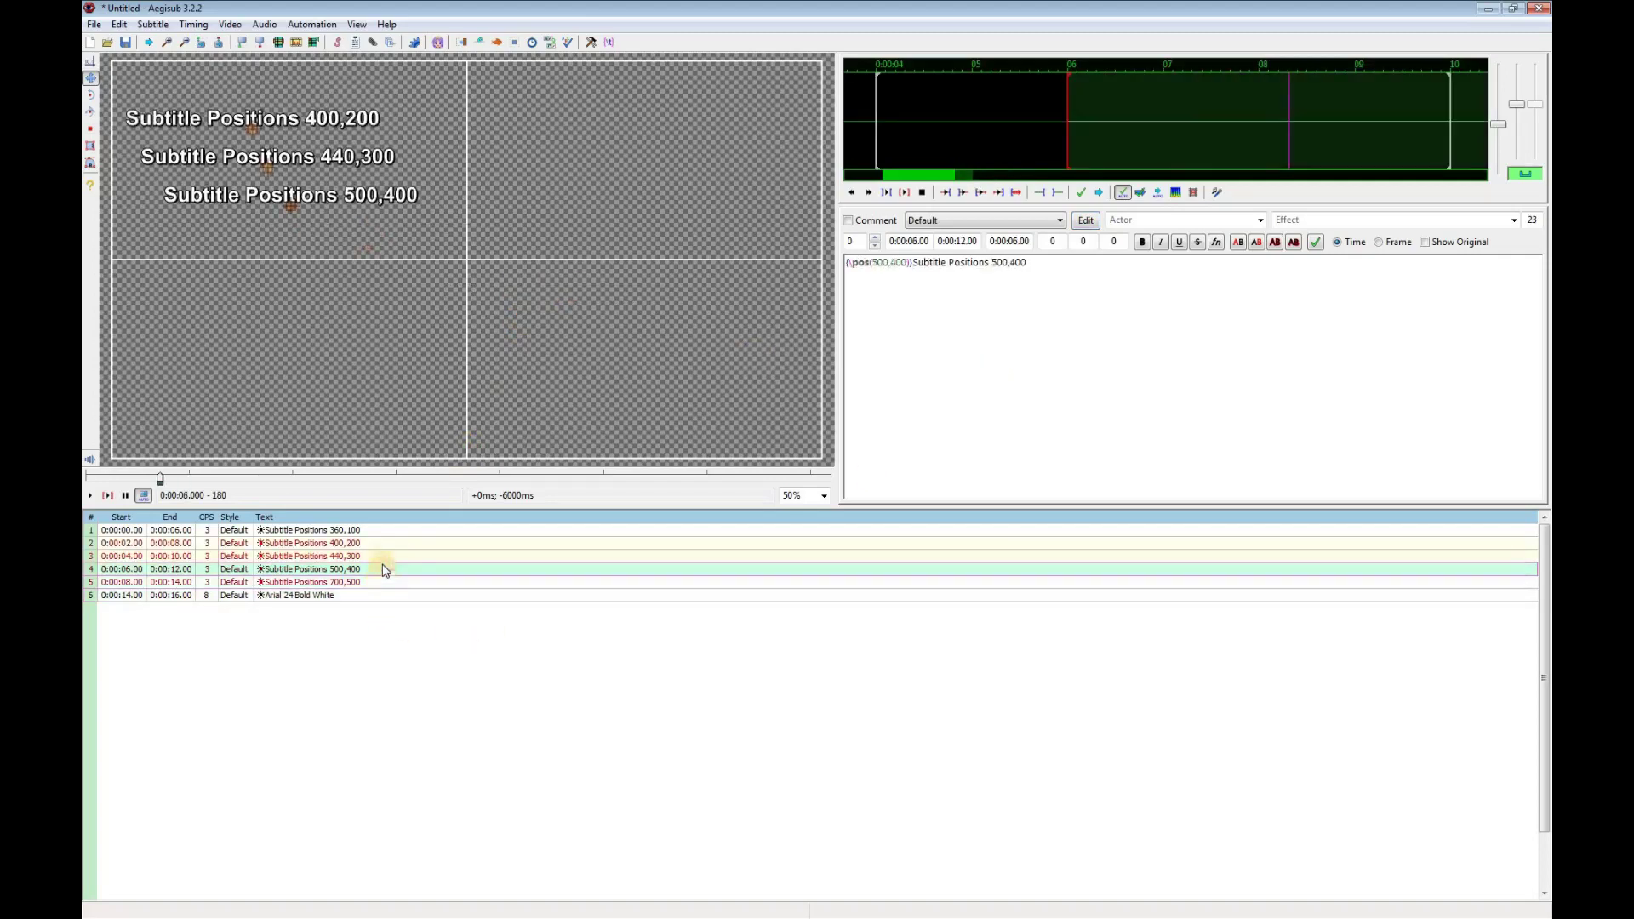
{"action": "left_click", "coordinate": [383, 557]}
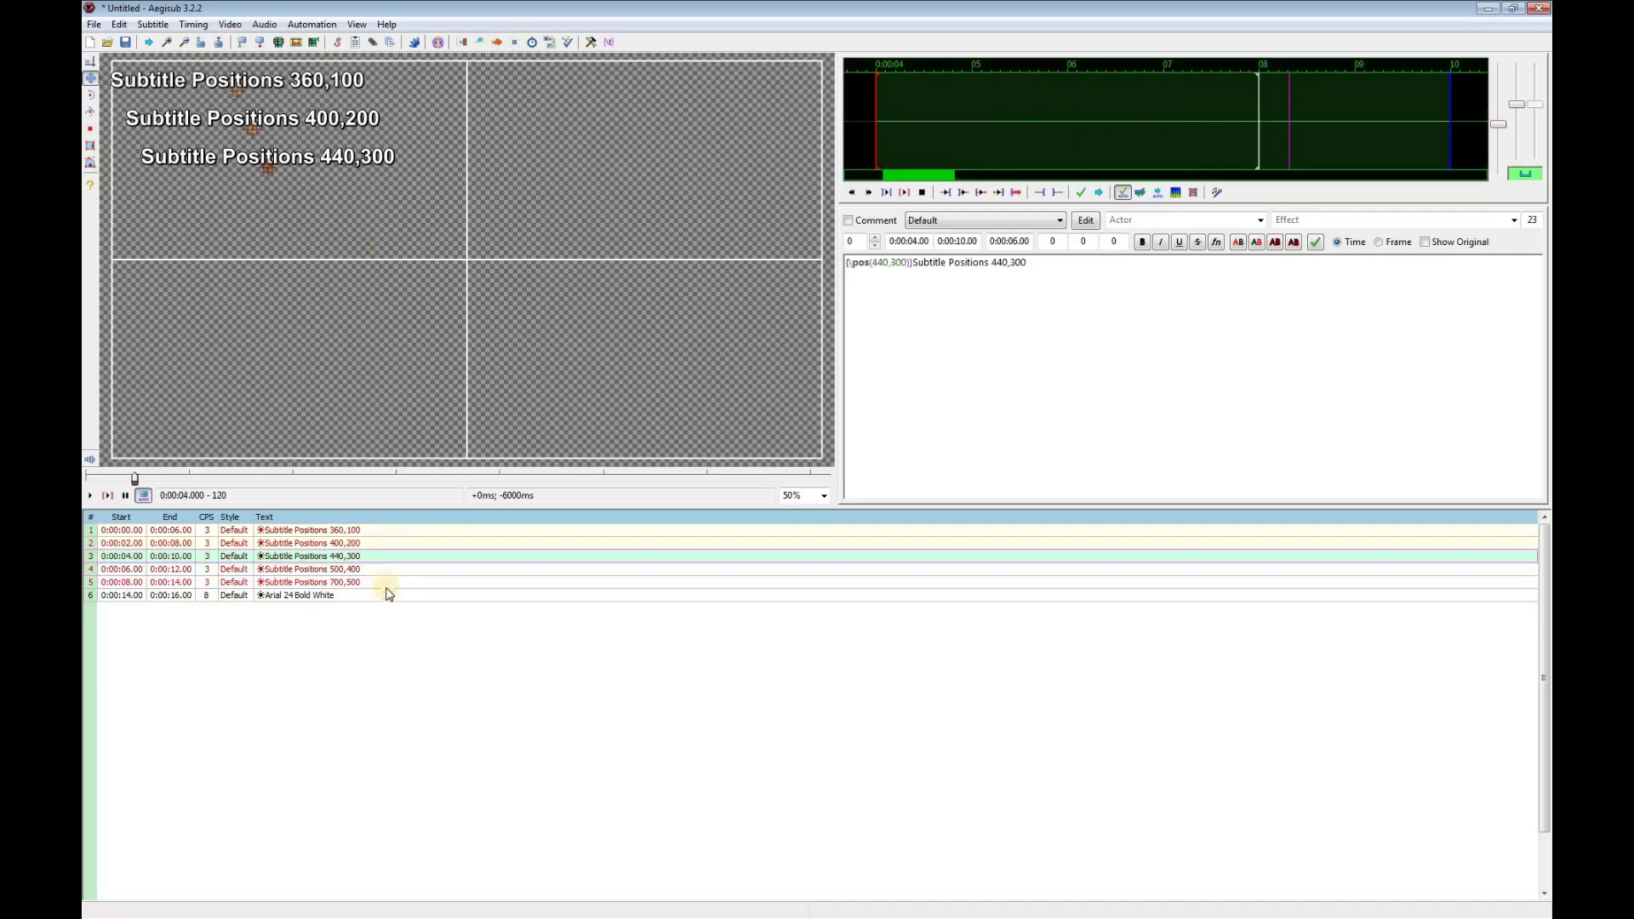
{"action": "left_click", "coordinate": [387, 596]}
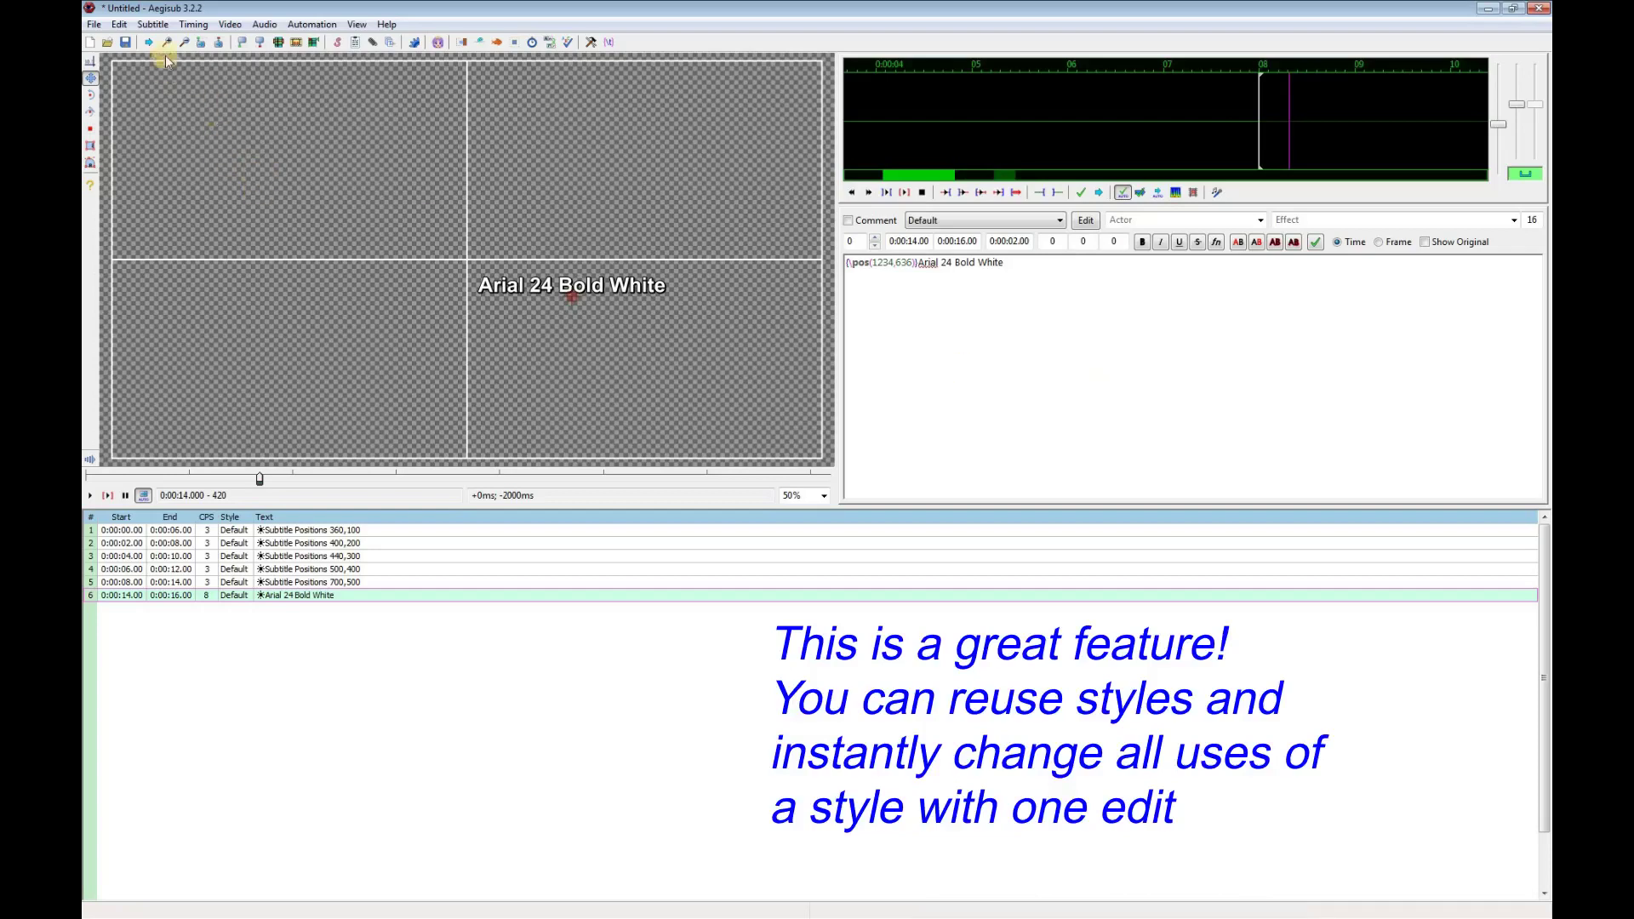
Open the Styles Manager from the Subtitle menu and select the script's Default style.
{"action": "left_click", "coordinate": [154, 24]}
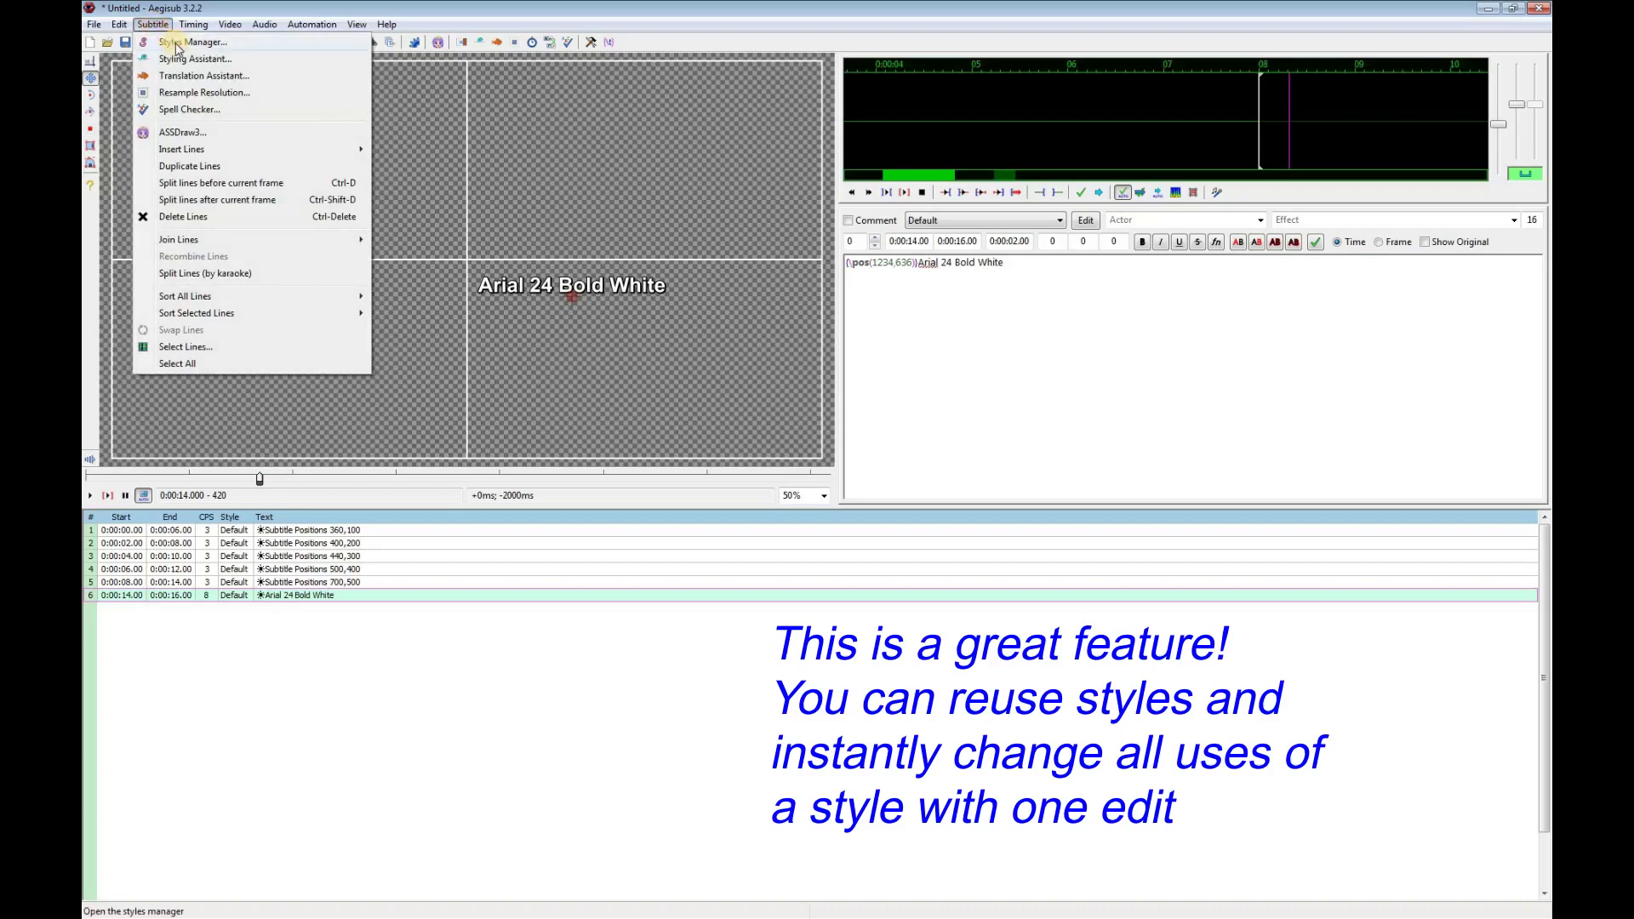
{"action": "left_click", "coordinate": [175, 43]}
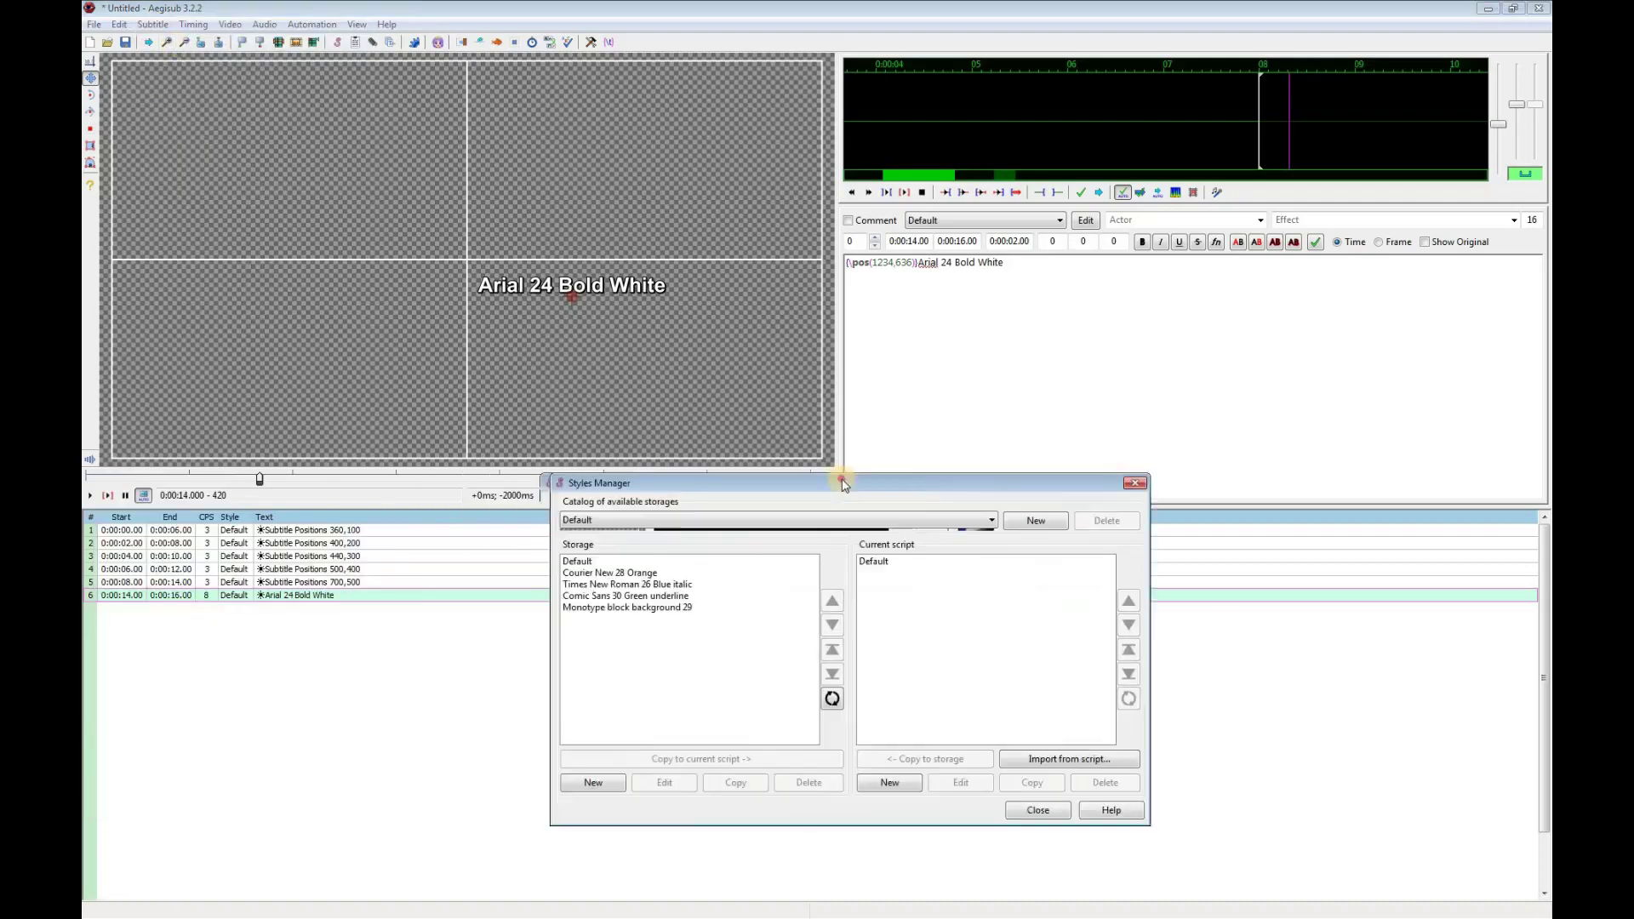
{"action": "left_click_drag", "start_coordinate": [843, 474], "coordinate": [1136, 356]}
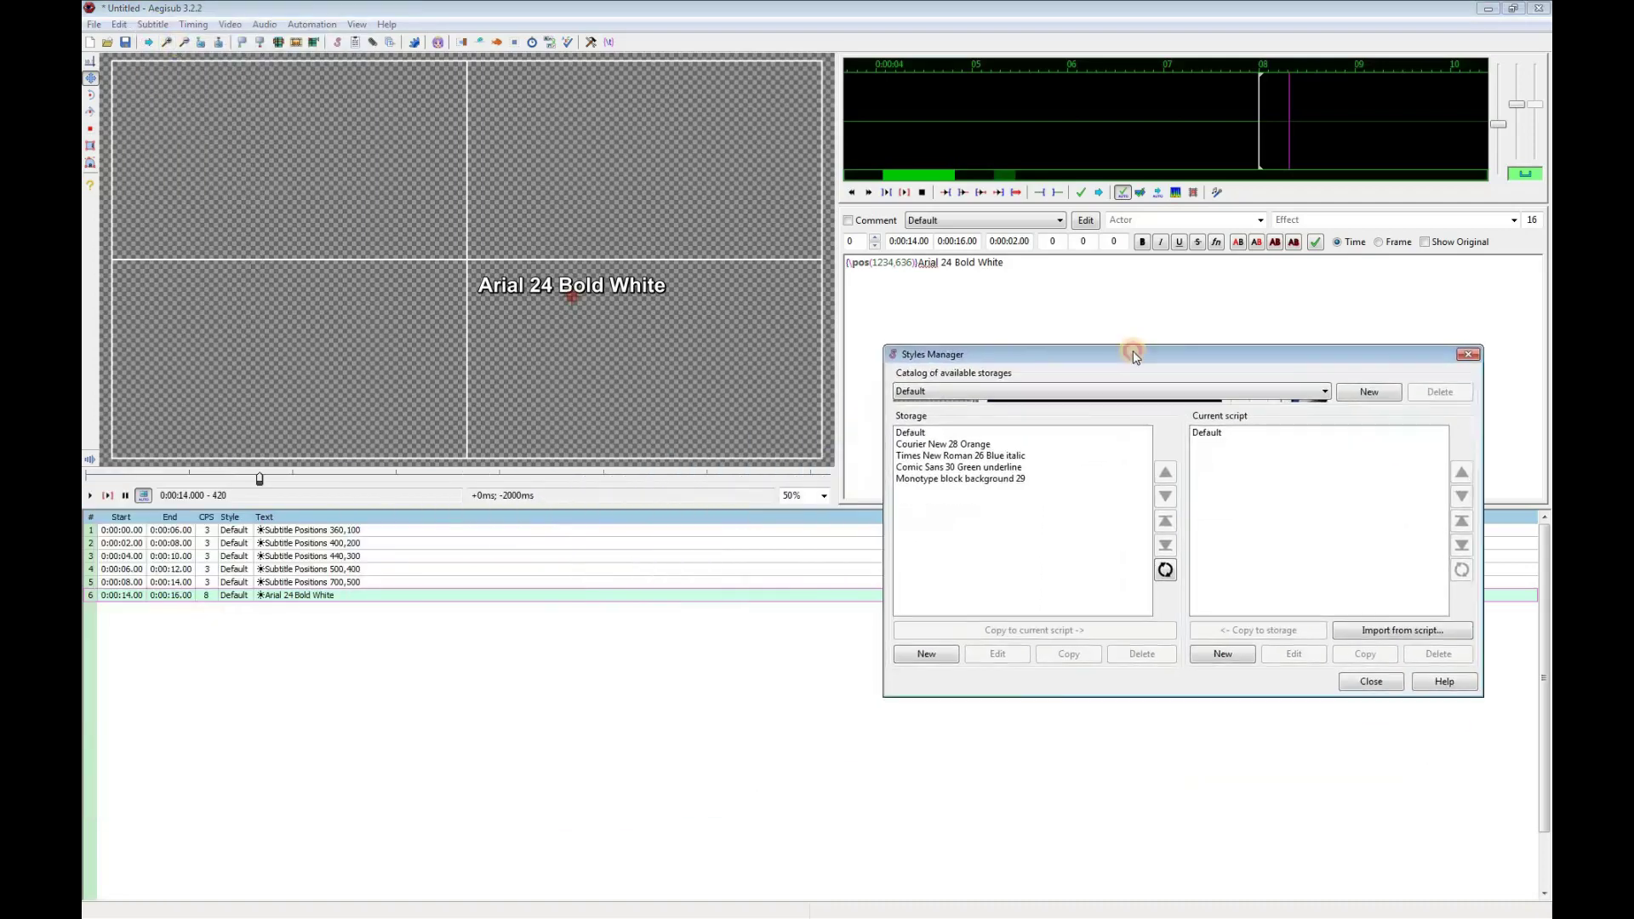
{"action": "left_click", "coordinate": [1217, 436]}
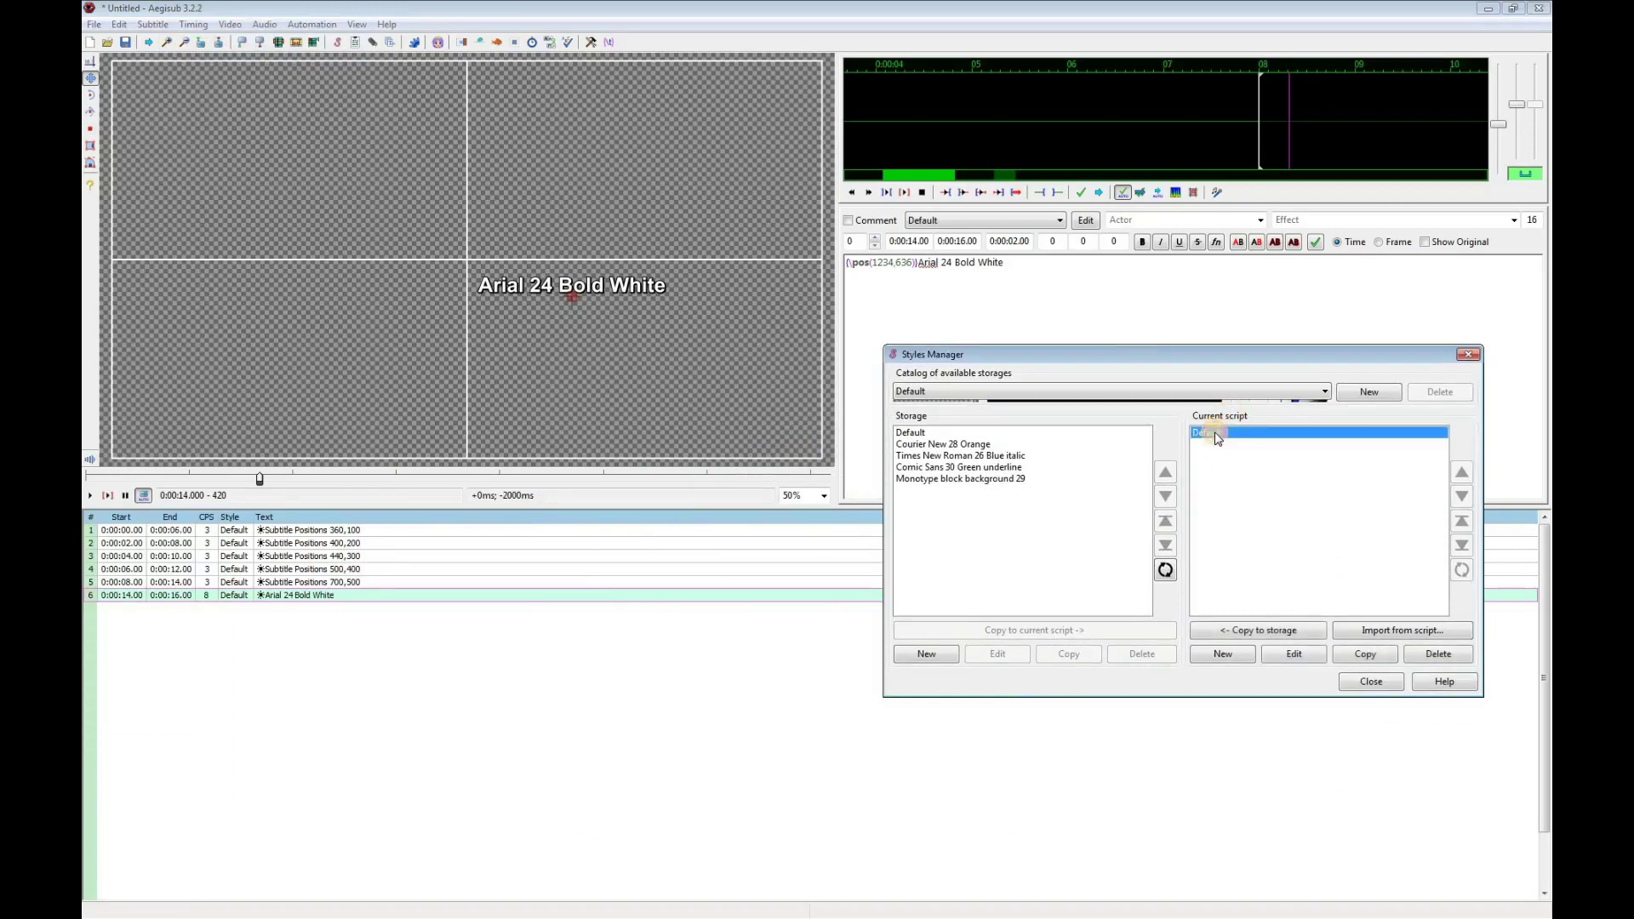
{"action": "left_click_drag", "start_coordinate": [1212, 355], "coordinate": [1083, 521]}
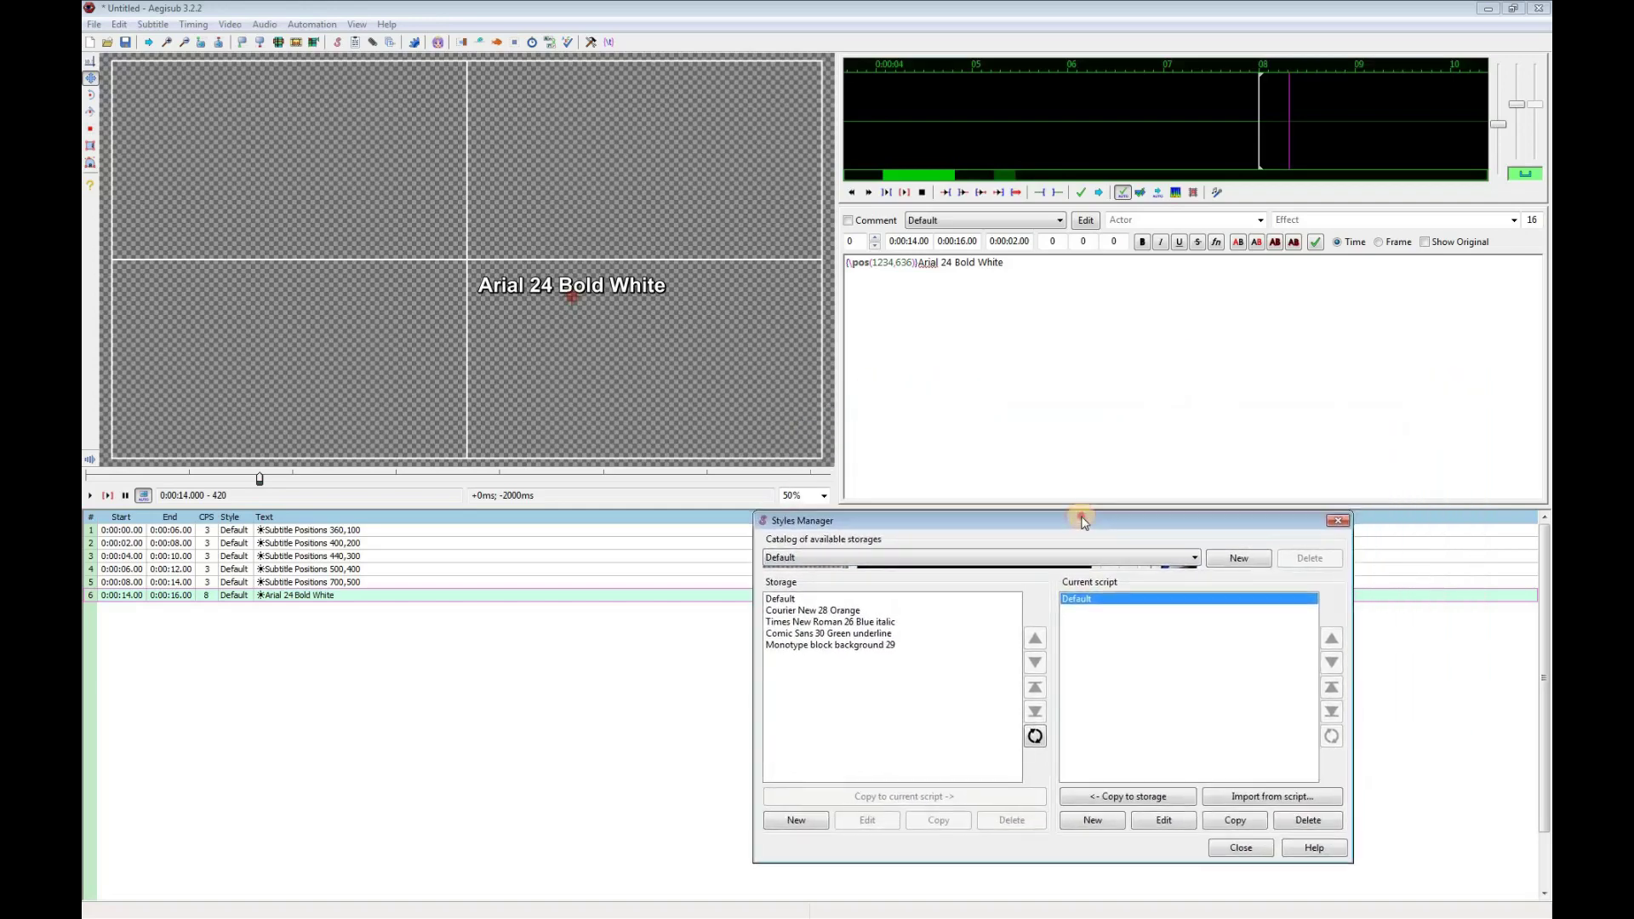
Rename the Default style to 'Default 250 Arial' and update every line that uses it.
{"action": "left_click", "coordinate": [1161, 820]}
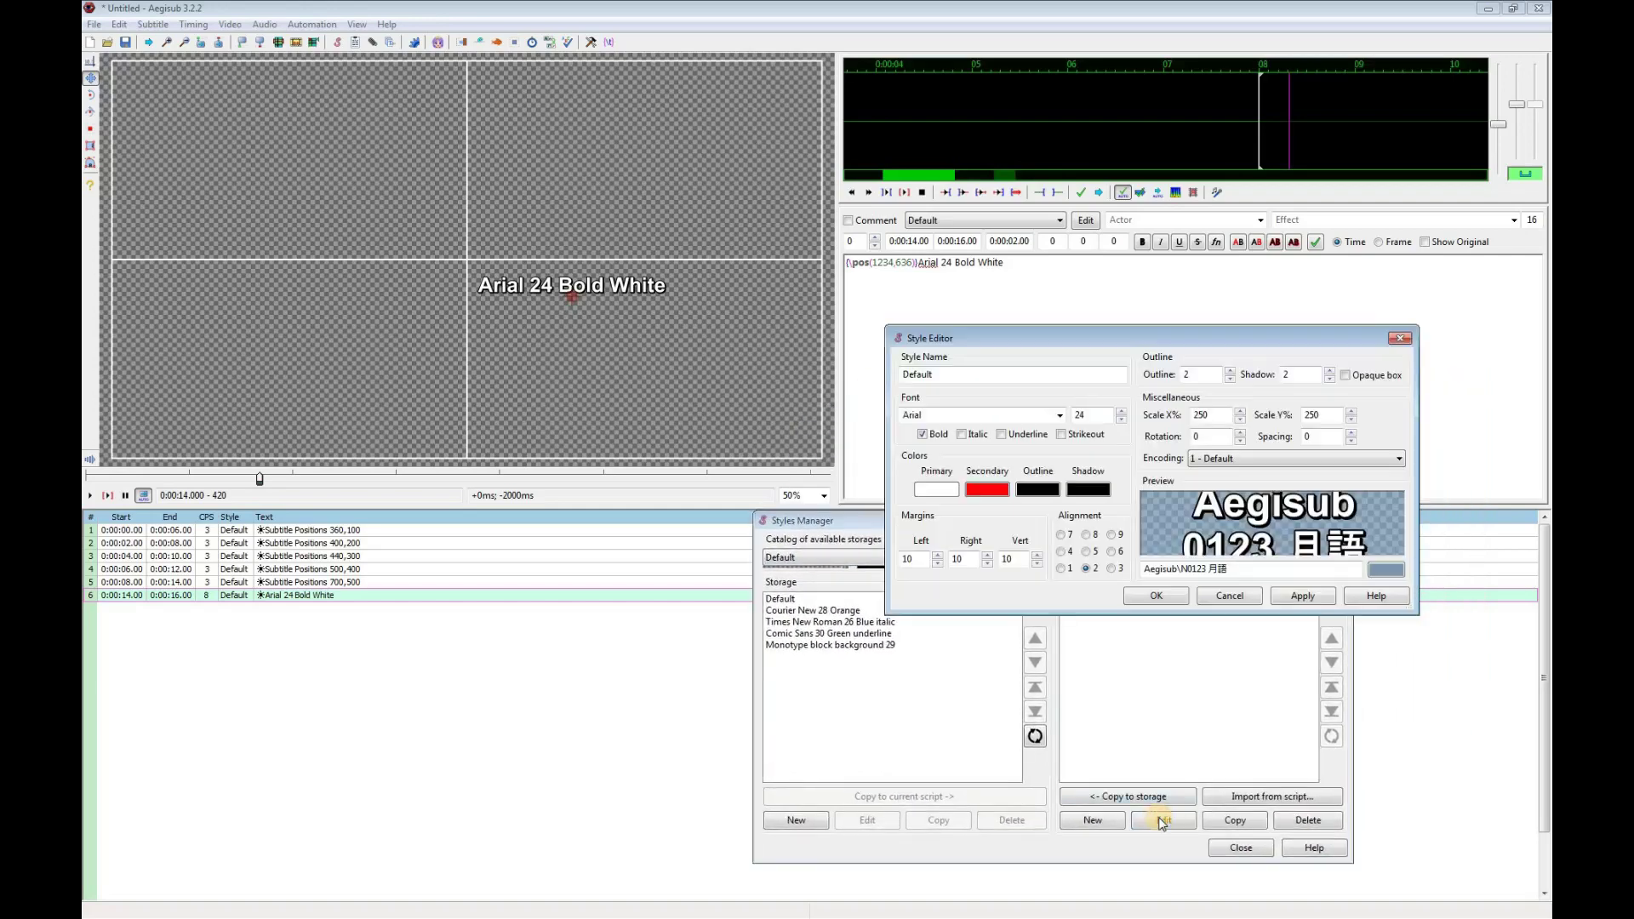
{"action": "left_click", "coordinate": [964, 375]}
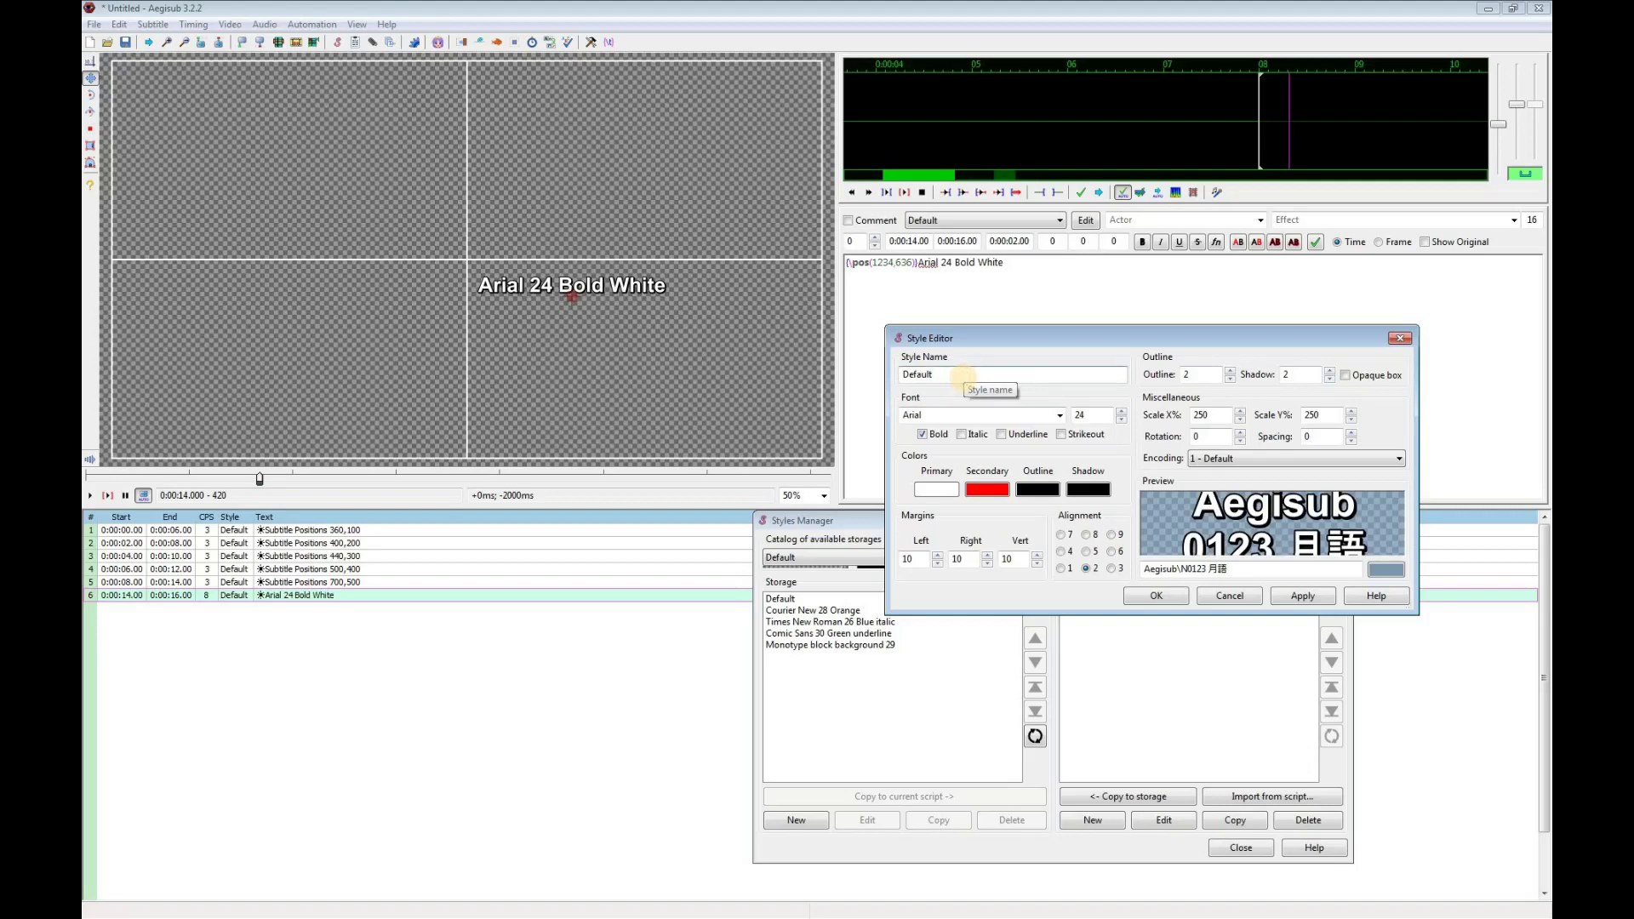
{"action": "type", "text": "250 Arial"}
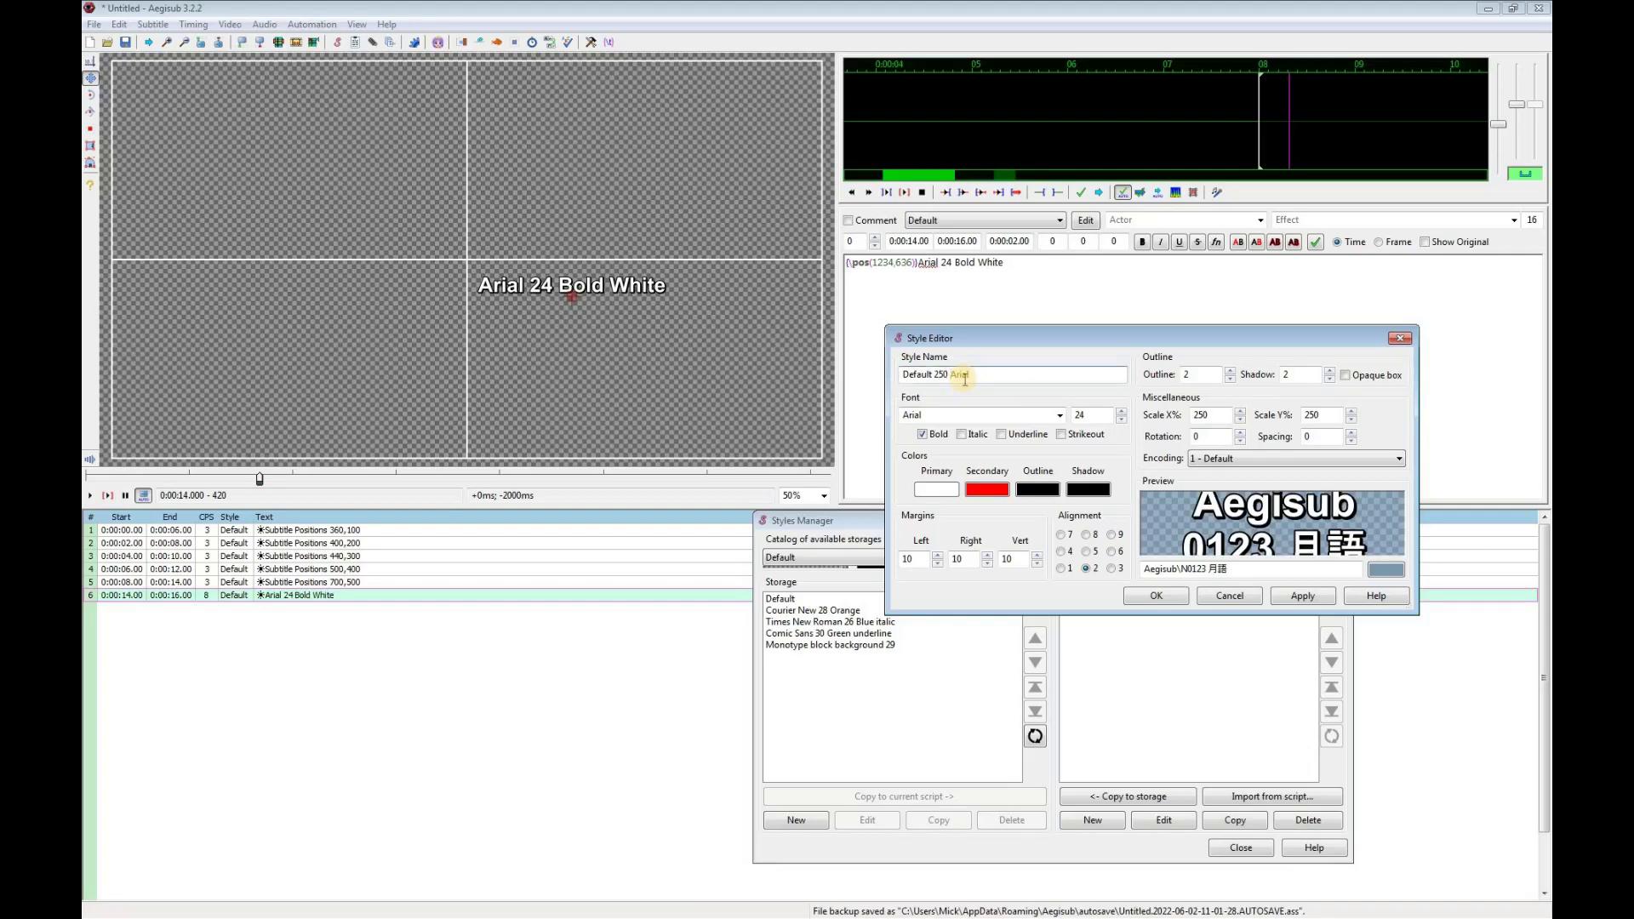
{"action": "left_click", "coordinate": [1305, 596]}
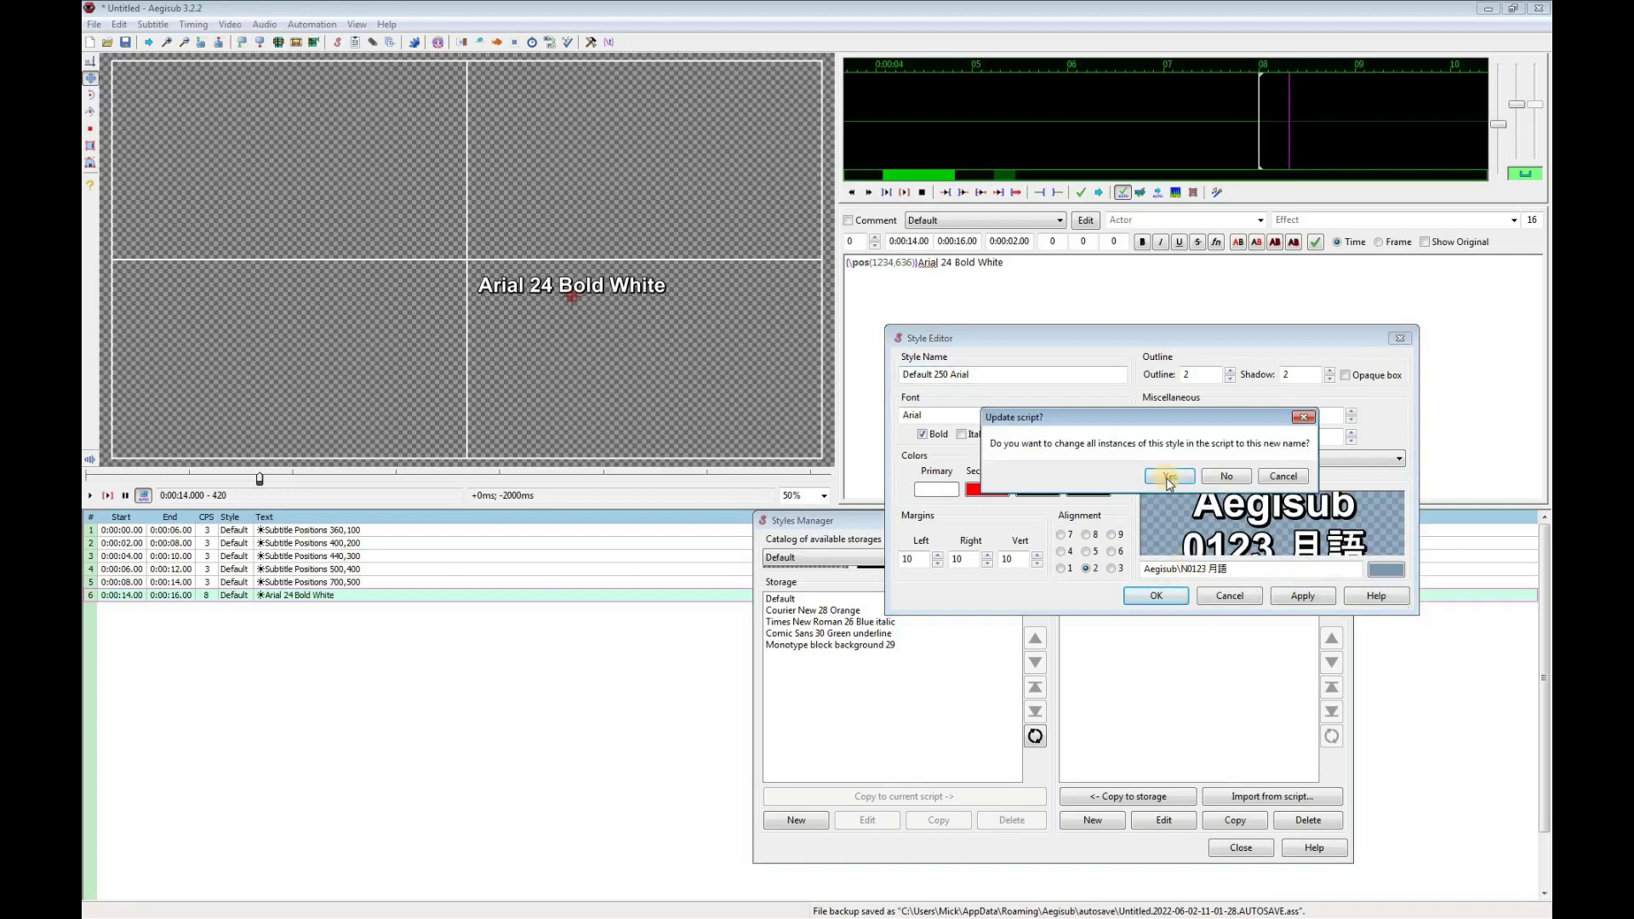
{"action": "left_click", "coordinate": [1168, 476]}
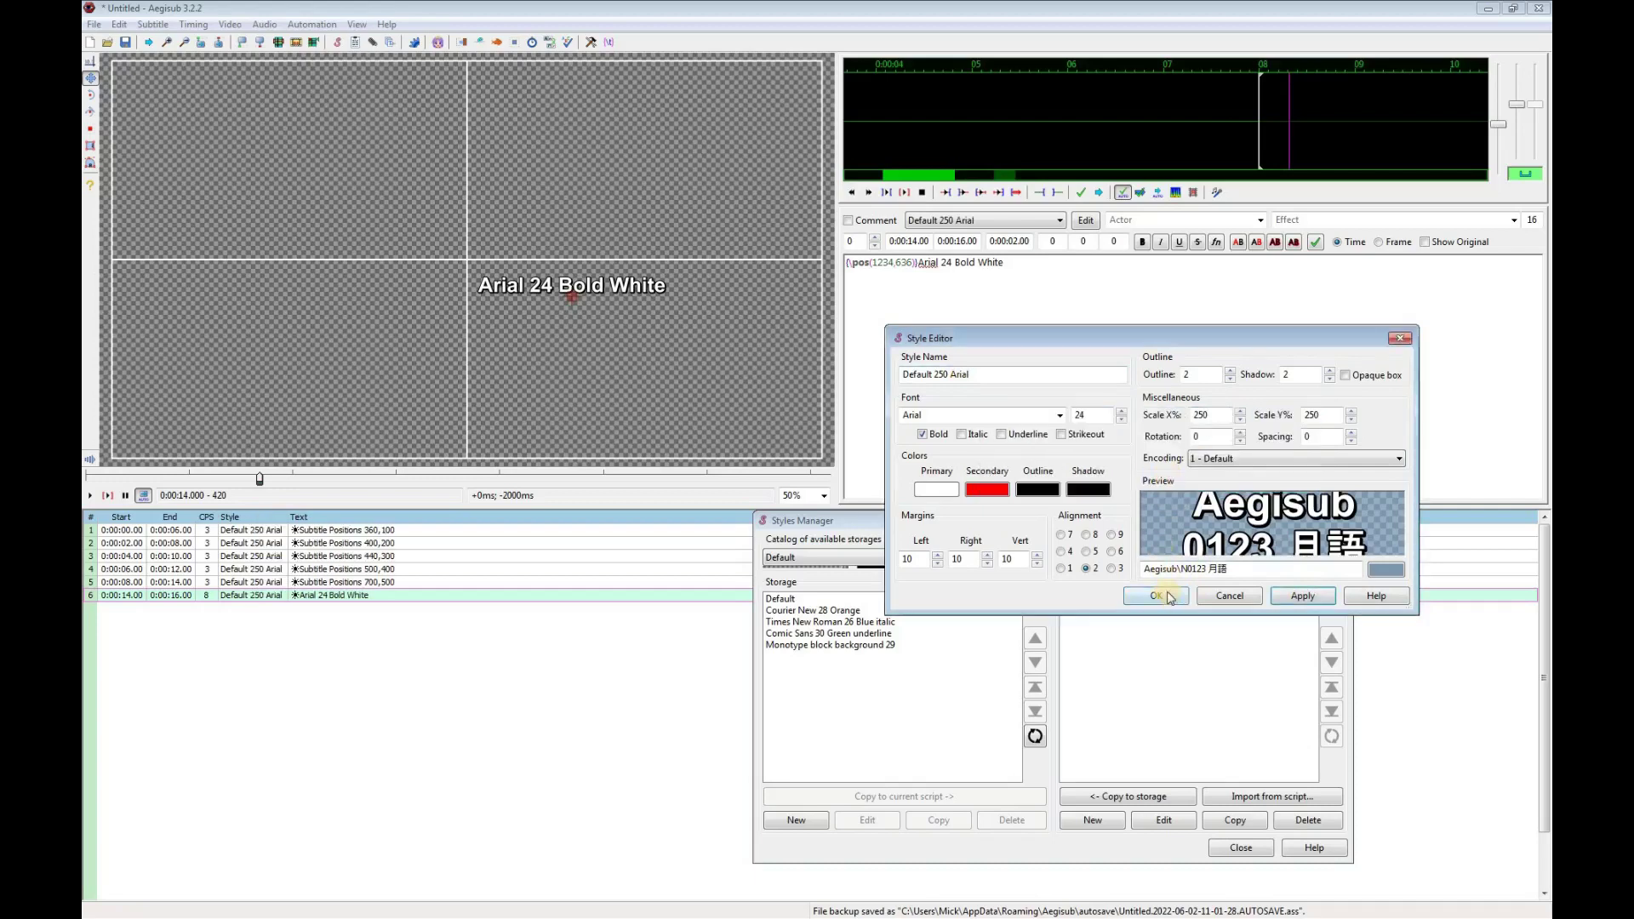
{"action": "left_click", "coordinate": [1166, 598]}
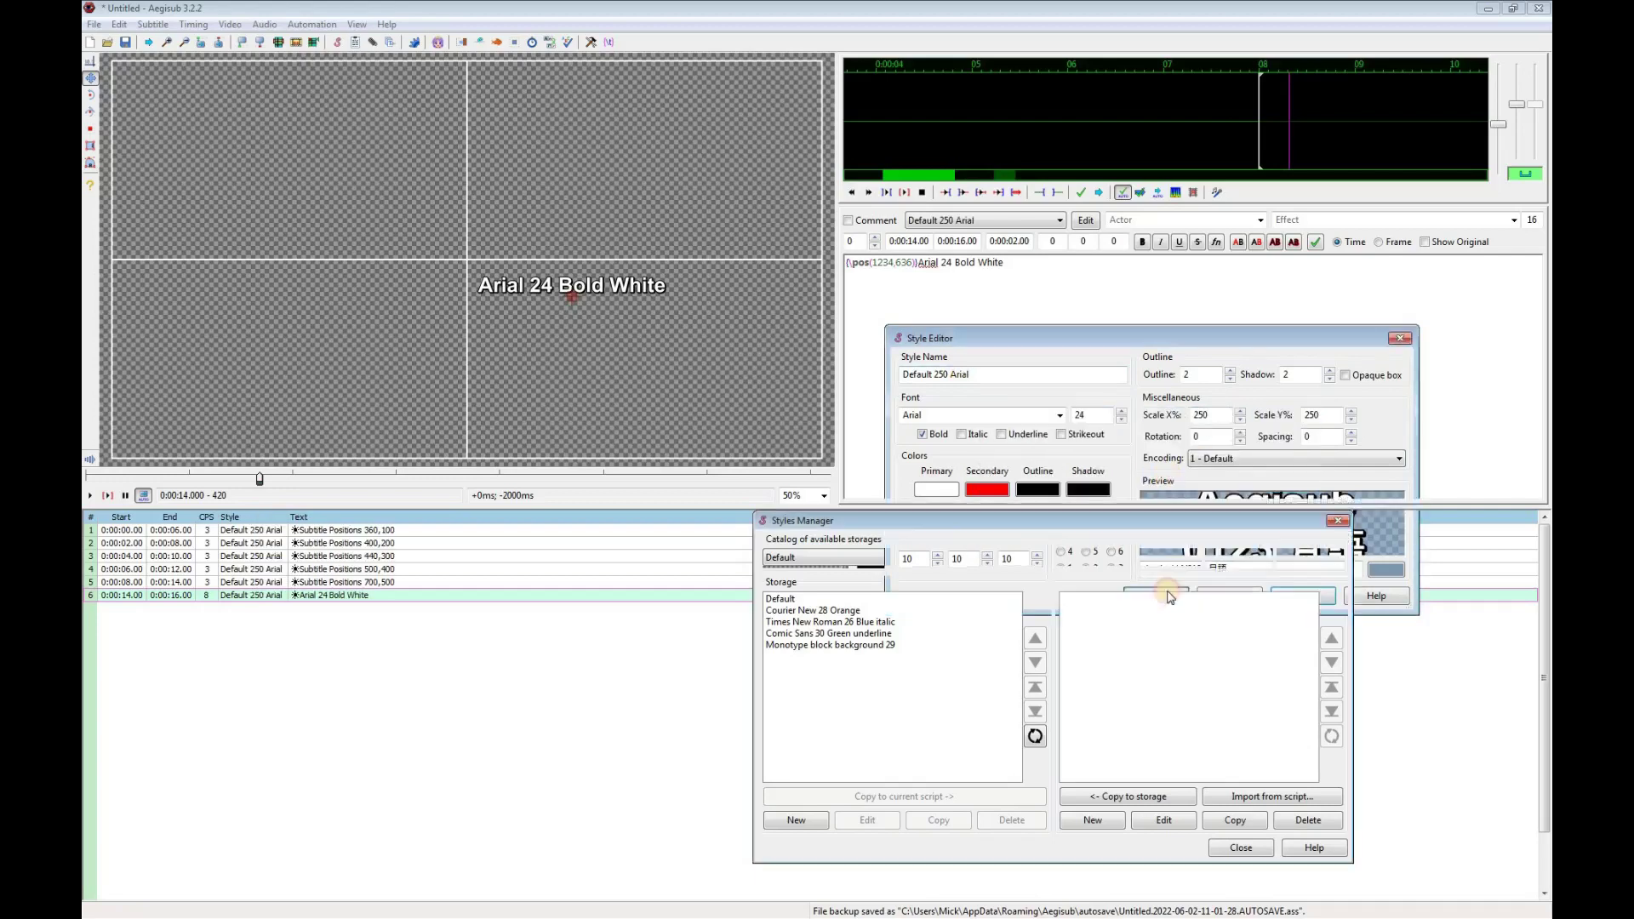
Create a new script style in Courier New and raise its font size to 28.
{"action": "left_click", "coordinate": [1094, 821]}
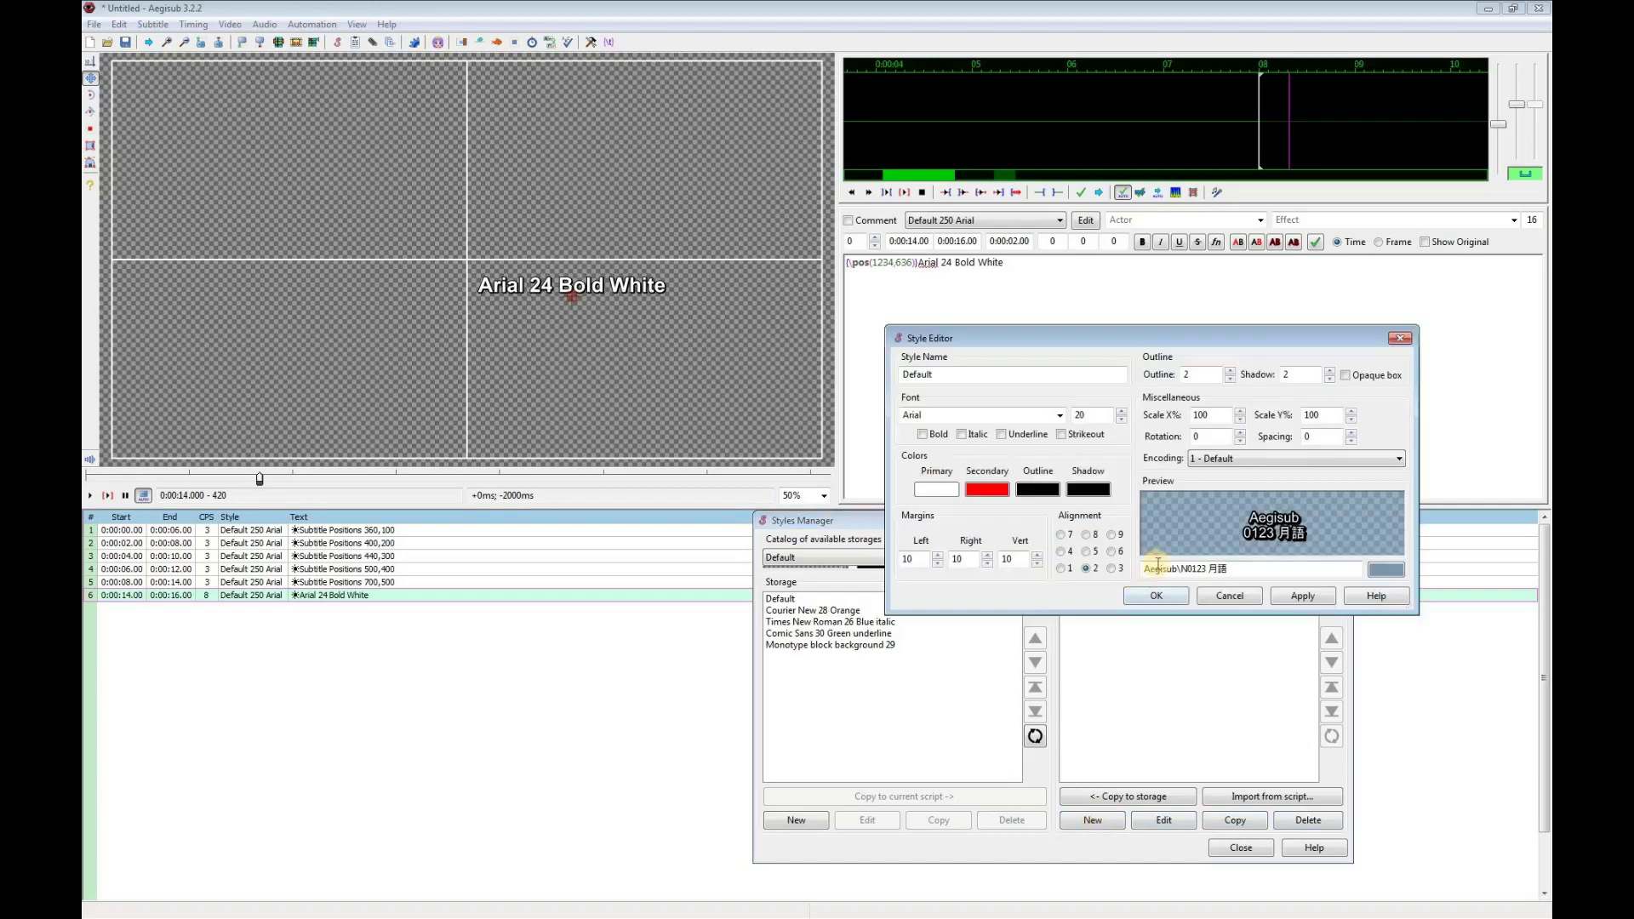
{"action": "left_click", "coordinate": [1060, 416]}
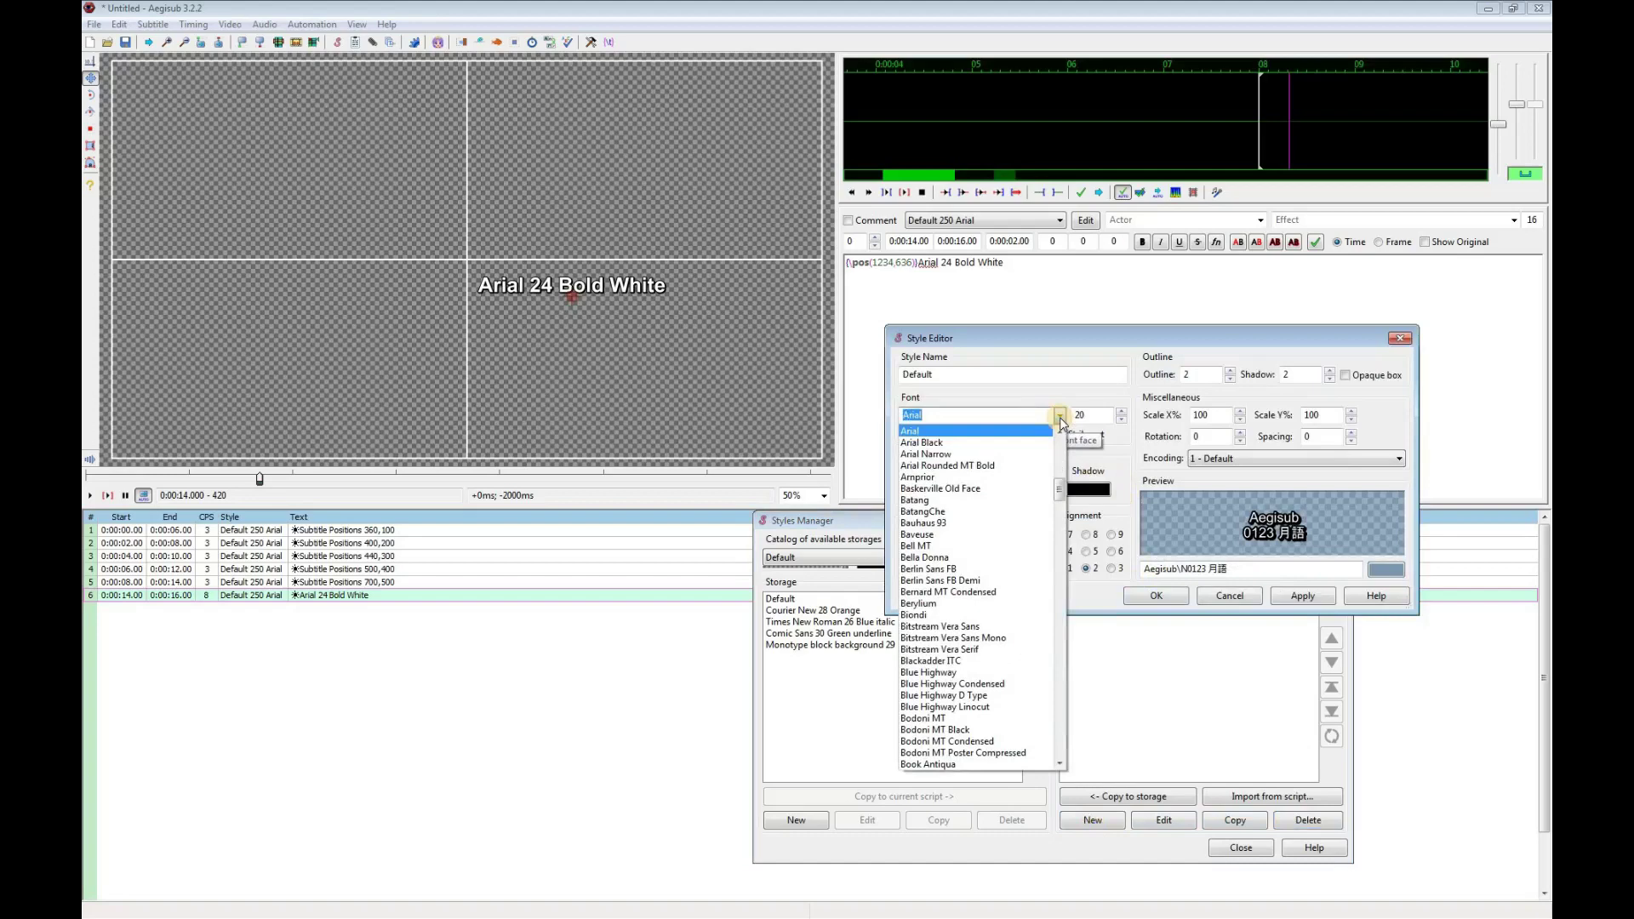
{"action": "left_click_drag", "start_coordinate": [1060, 490], "coordinate": [1061, 531]}
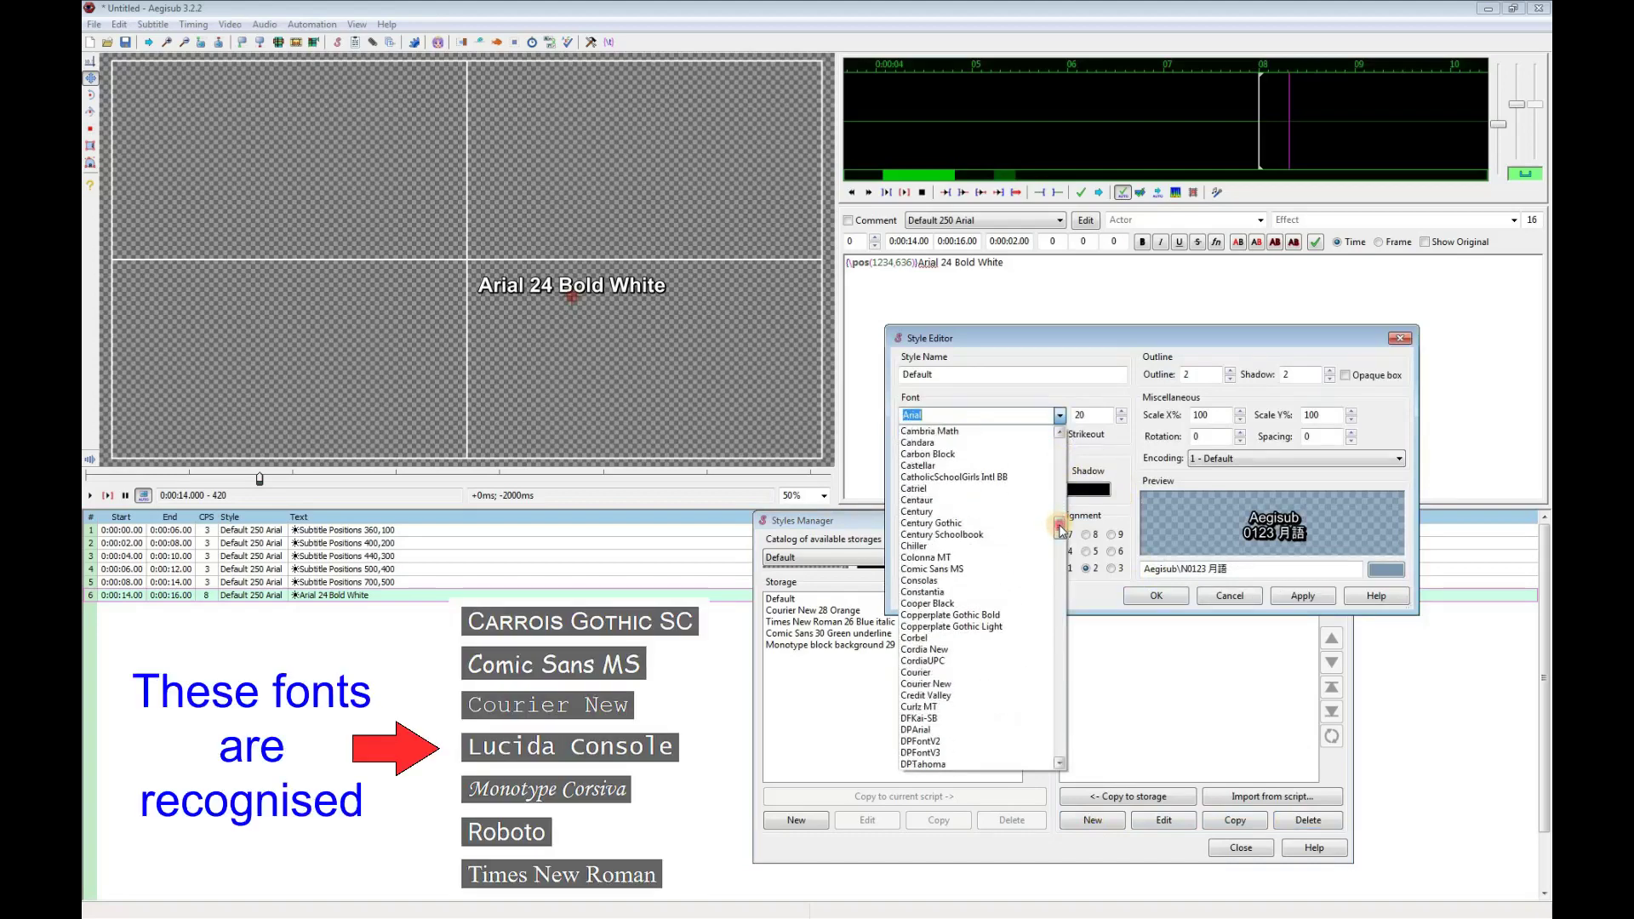
{"action": "left_click", "coordinate": [945, 684]}
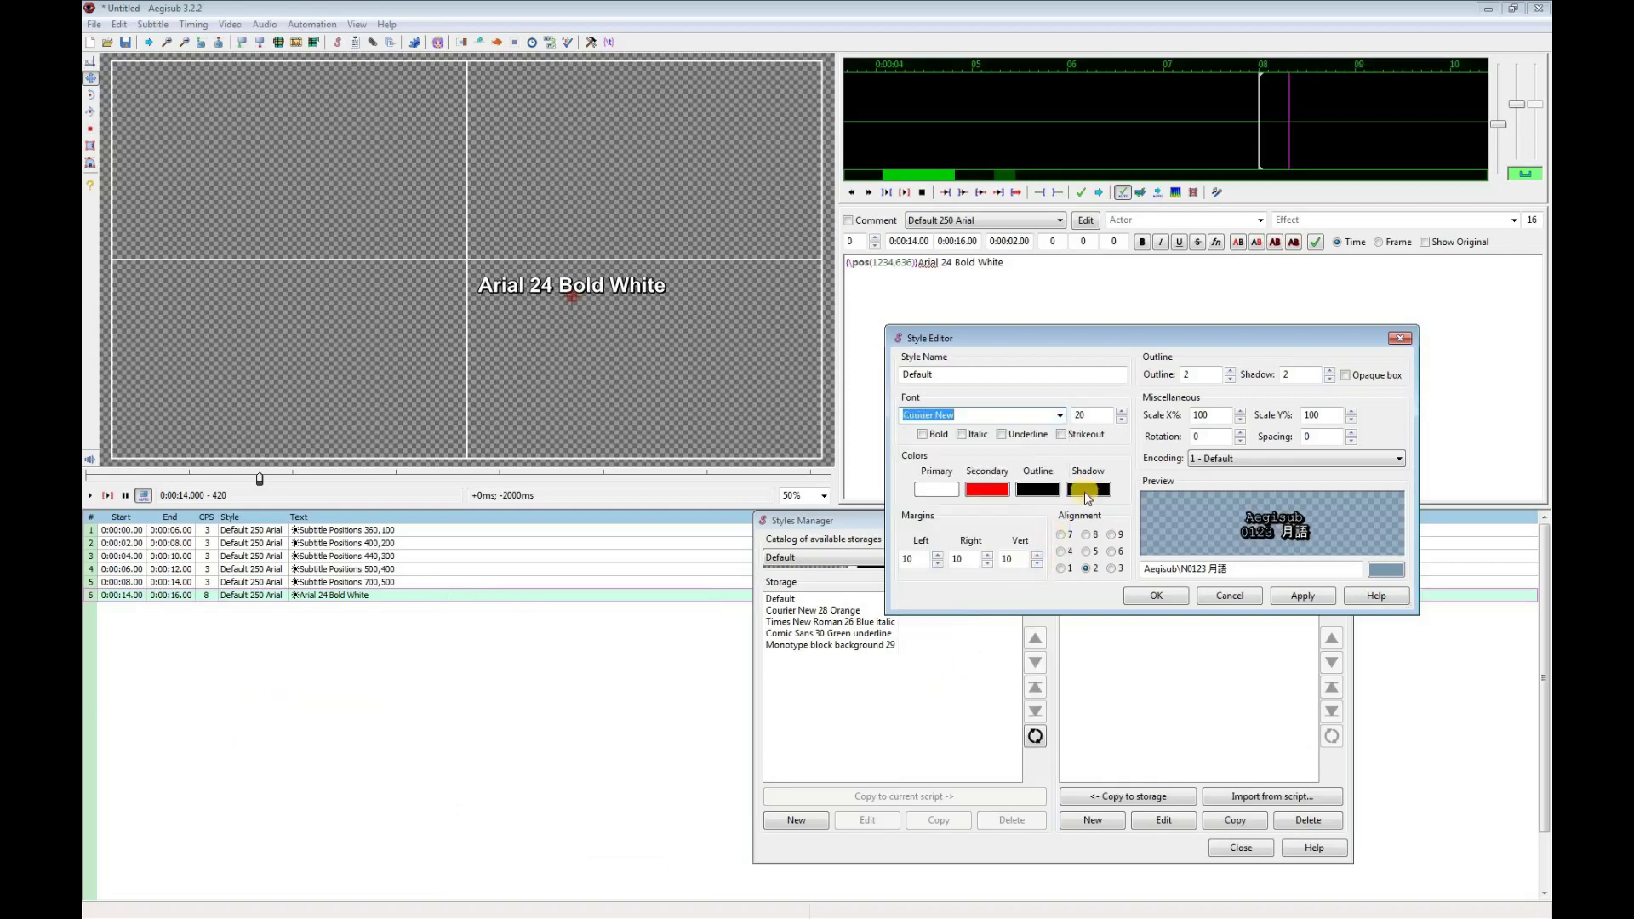
{"action": "left_click", "coordinate": [1123, 411]}
{"action": "left_click", "coordinate": [1123, 411]}
{"action": "left_click", "coordinate": [1124, 411]}
{"action": "left_click", "coordinate": [1123, 411]}
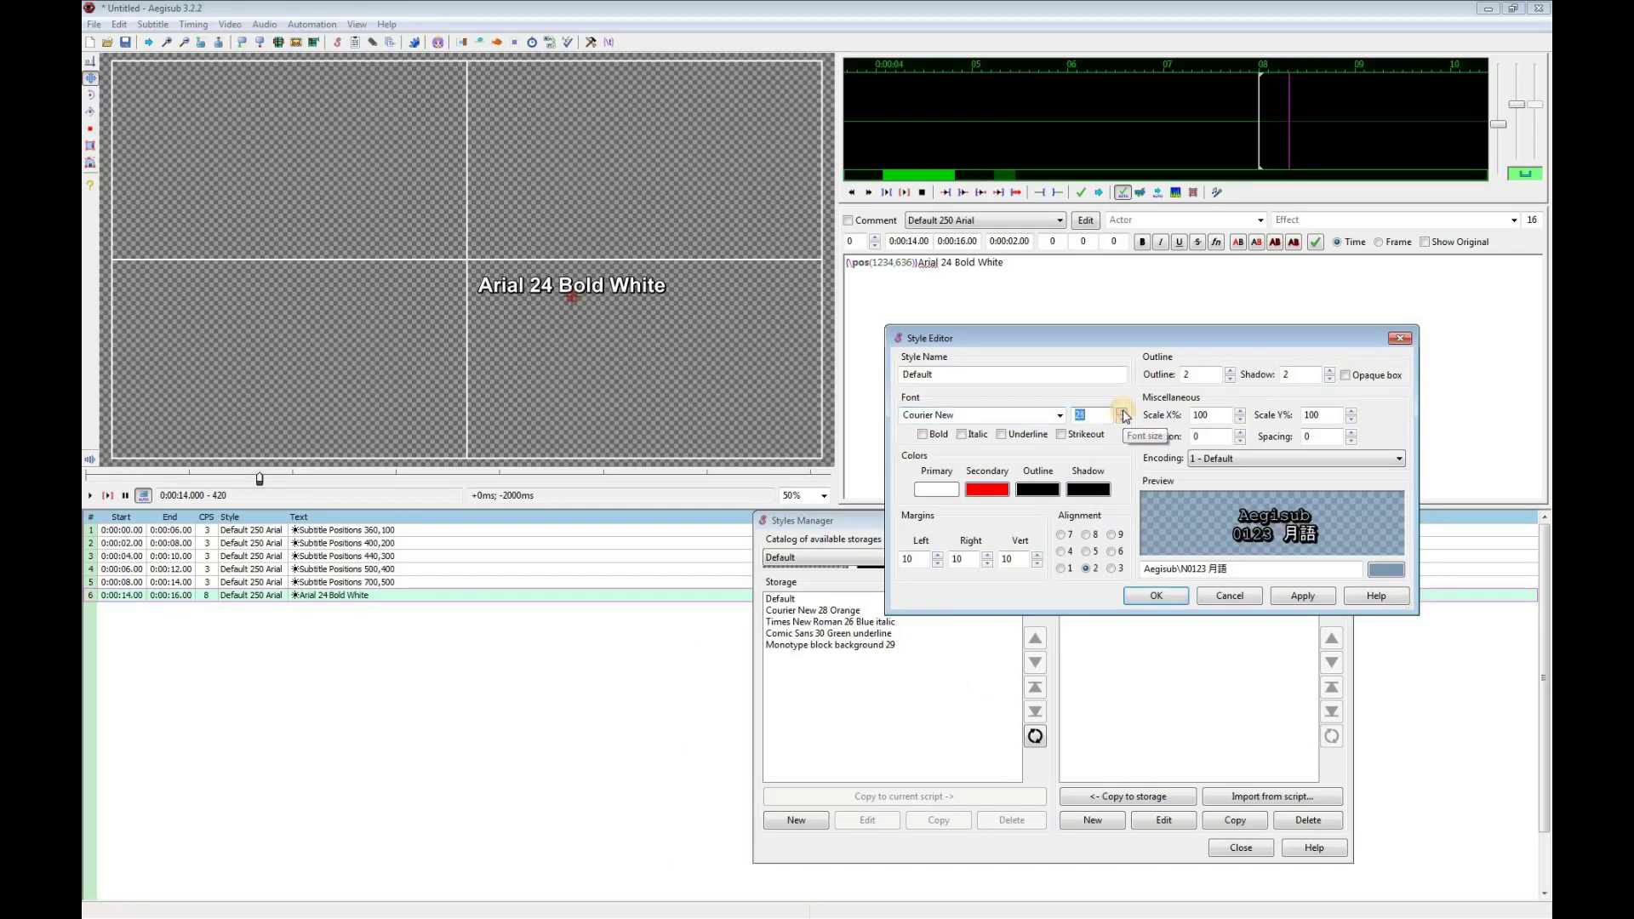
{"action": "left_click", "coordinate": [1123, 412]}
{"action": "left_click", "coordinate": [1124, 411]}
{"action": "left_click", "coordinate": [1123, 411]}
{"action": "left_click", "coordinate": [1123, 411]}
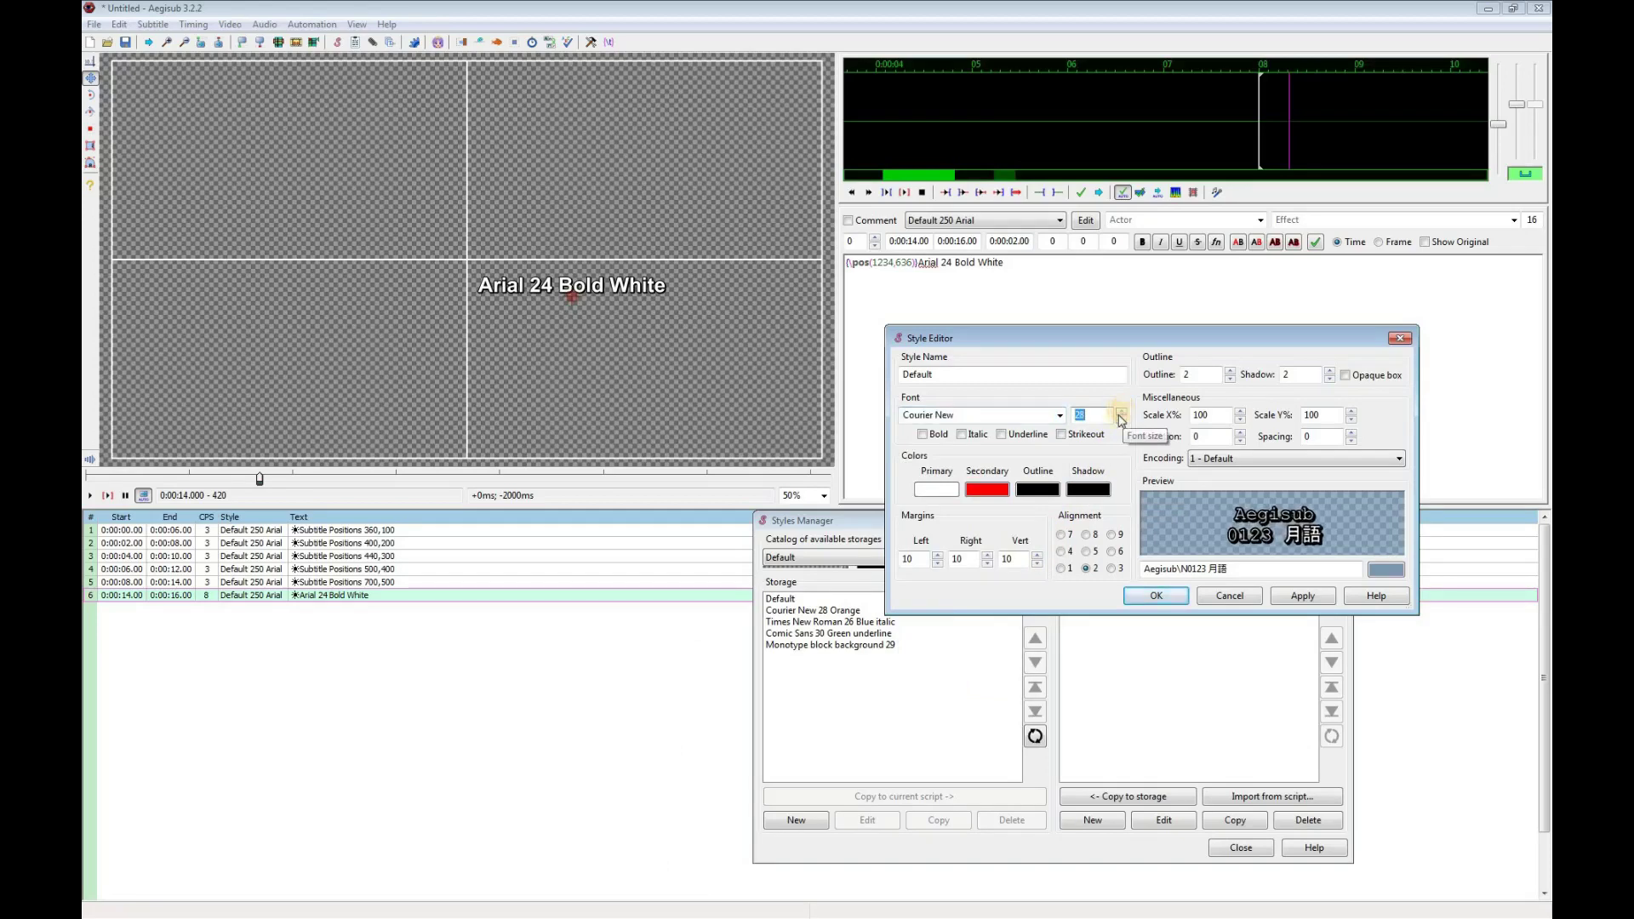
Make the new style bold with an orange primary text colour.
{"action": "left_click", "coordinate": [925, 435]}
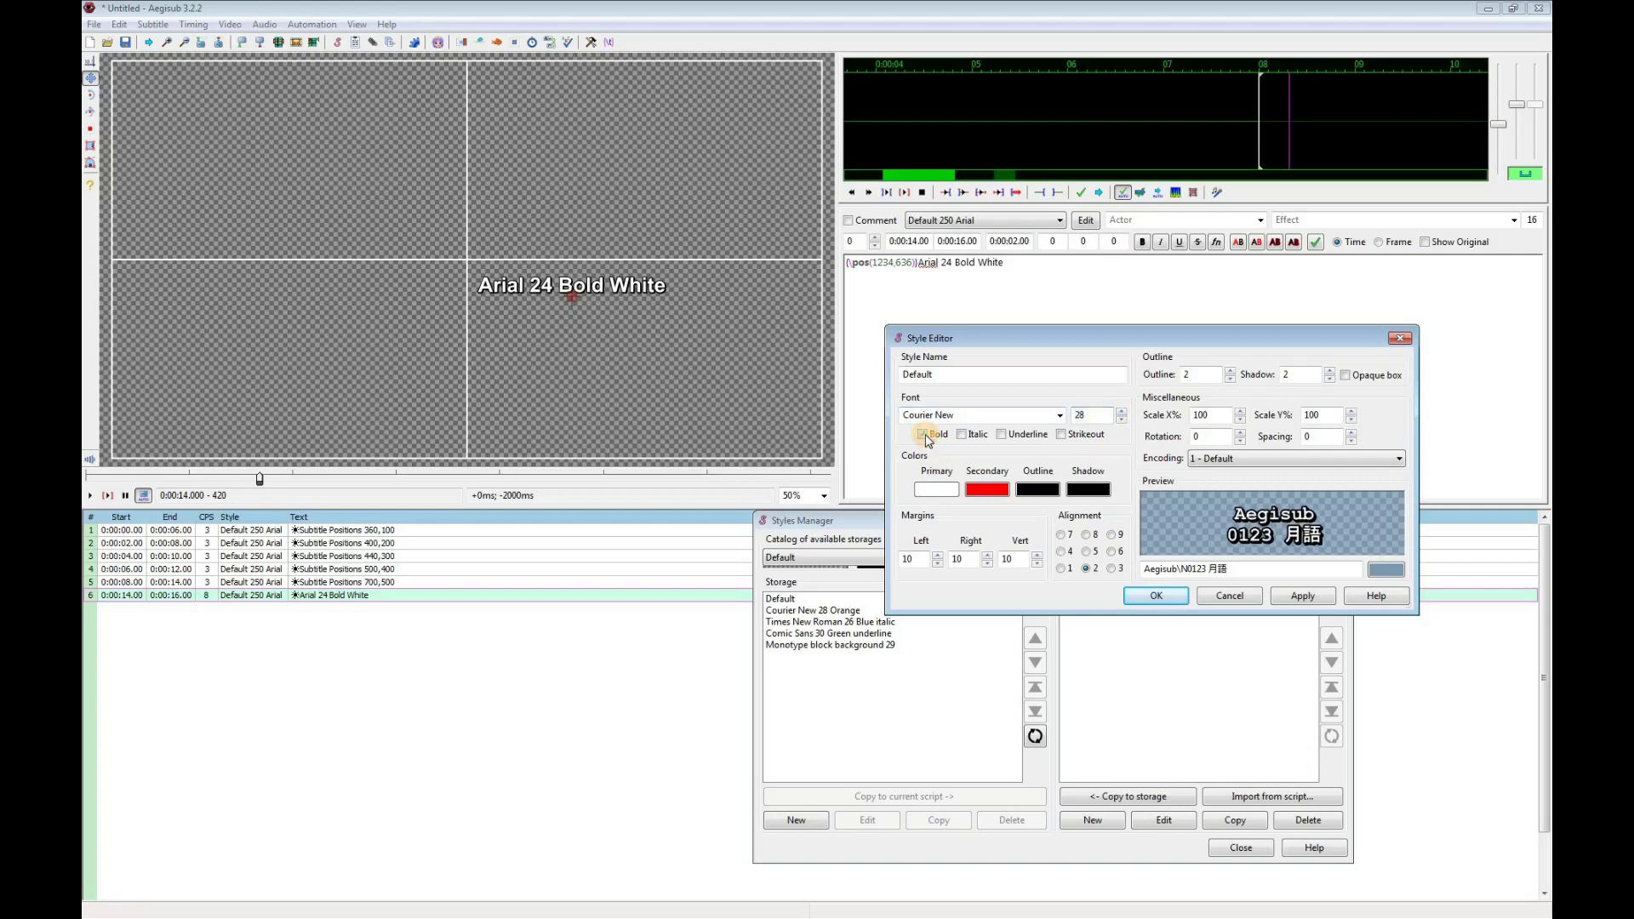
{"action": "left_click", "coordinate": [945, 490]}
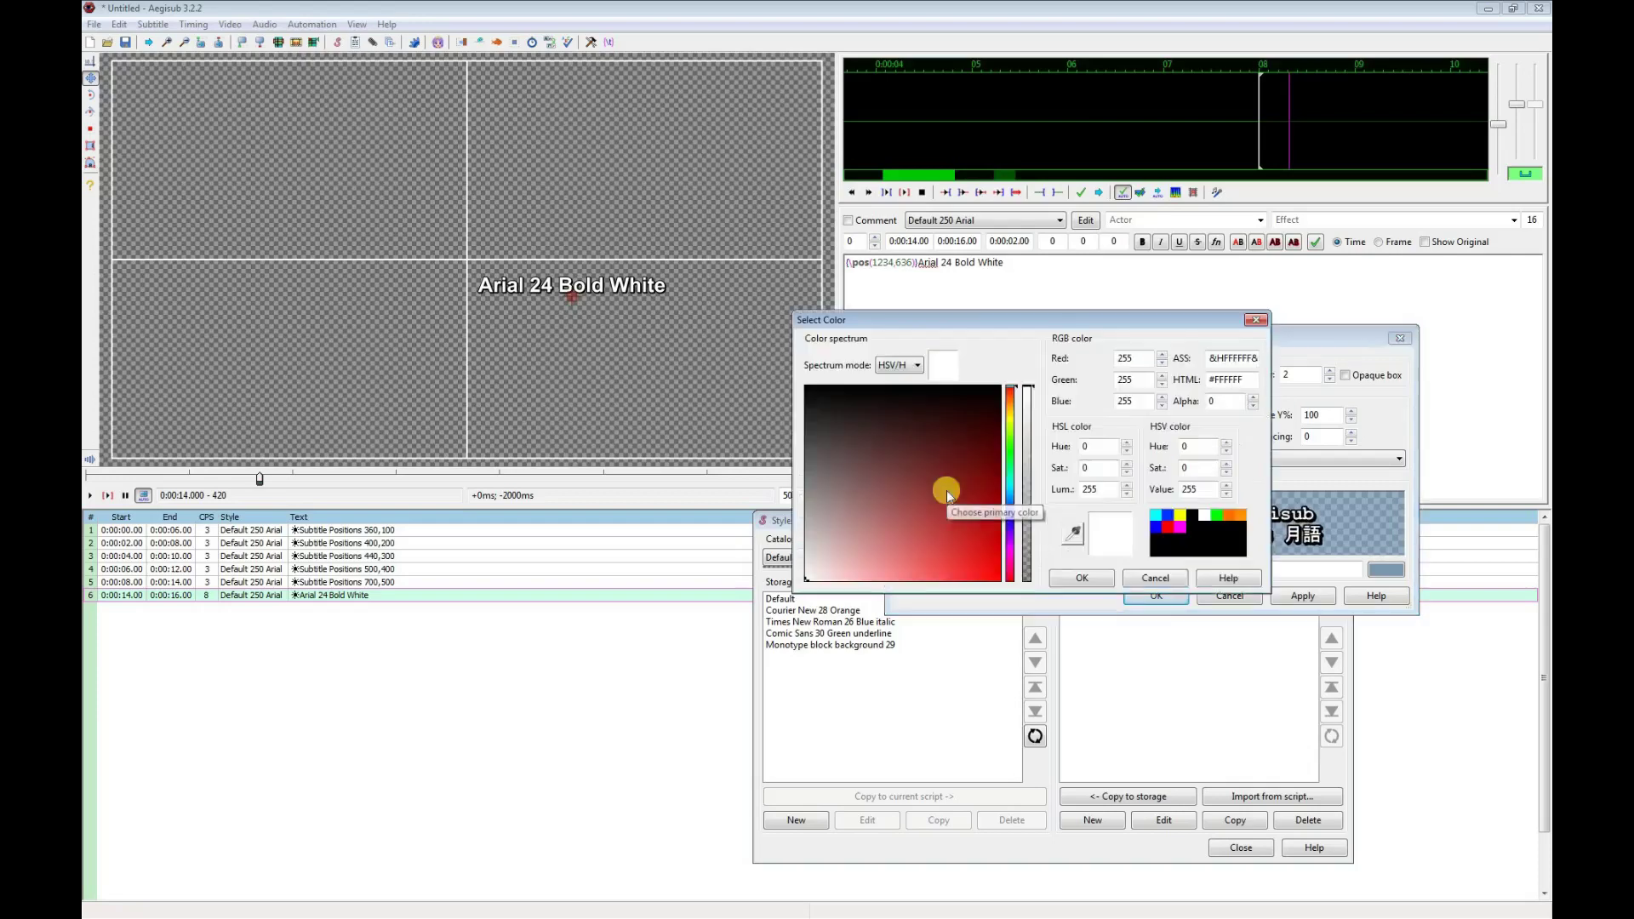
{"action": "left_click", "coordinate": [1242, 515]}
{"action": "left_click", "coordinate": [1104, 580]}
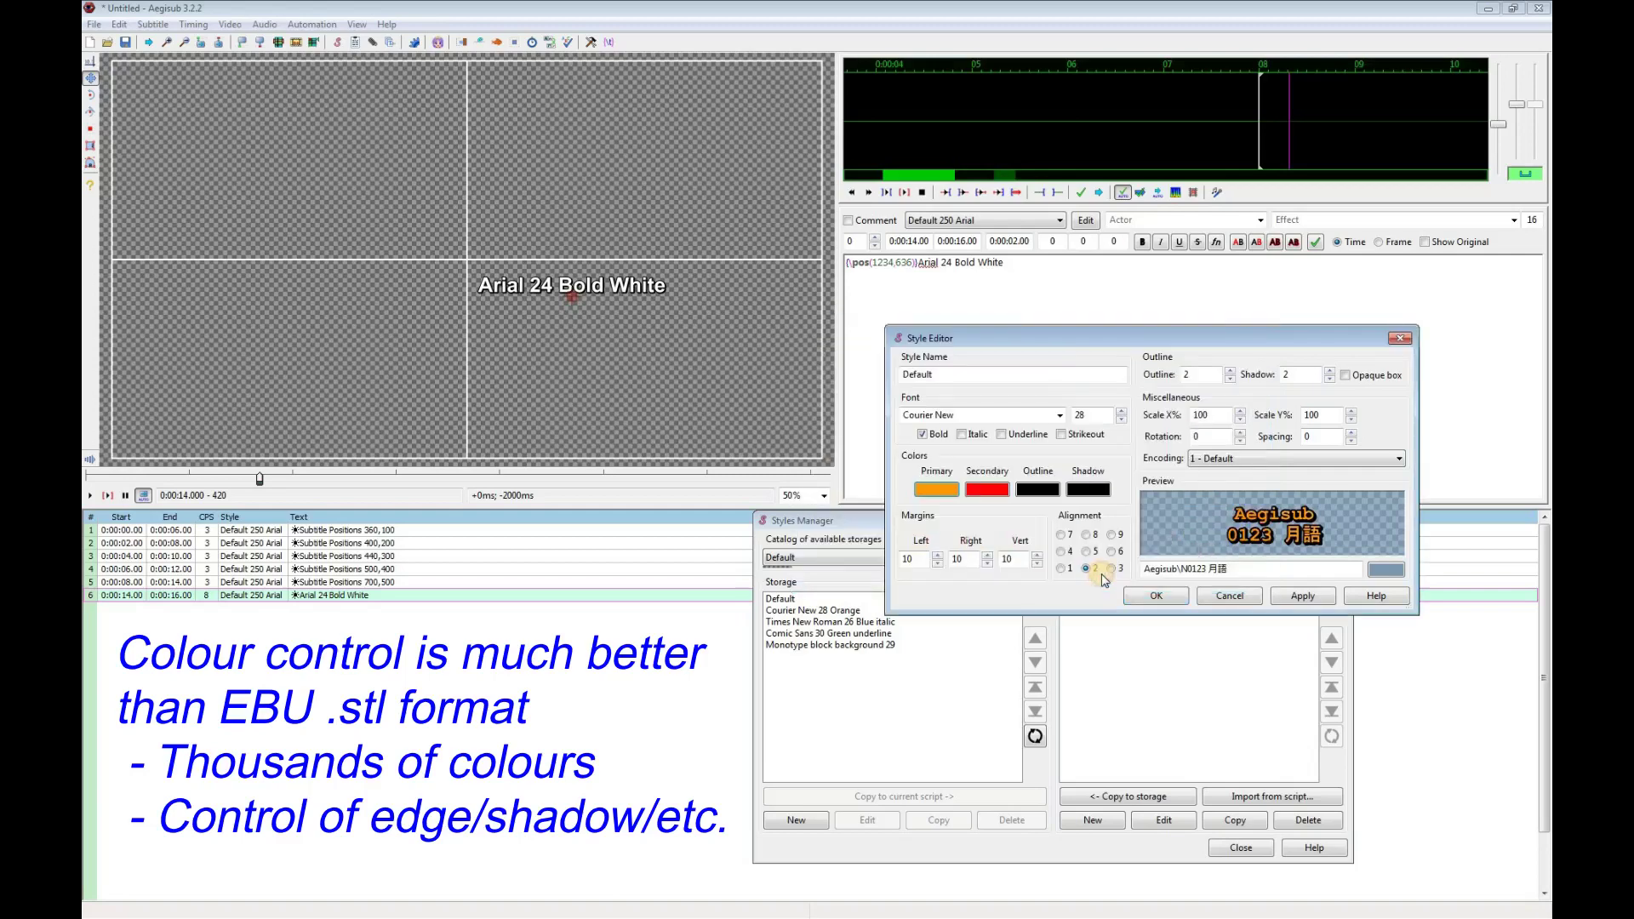
Set the style's secondary colour to white and its outline colour to blue.
{"action": "left_click", "coordinate": [1000, 494]}
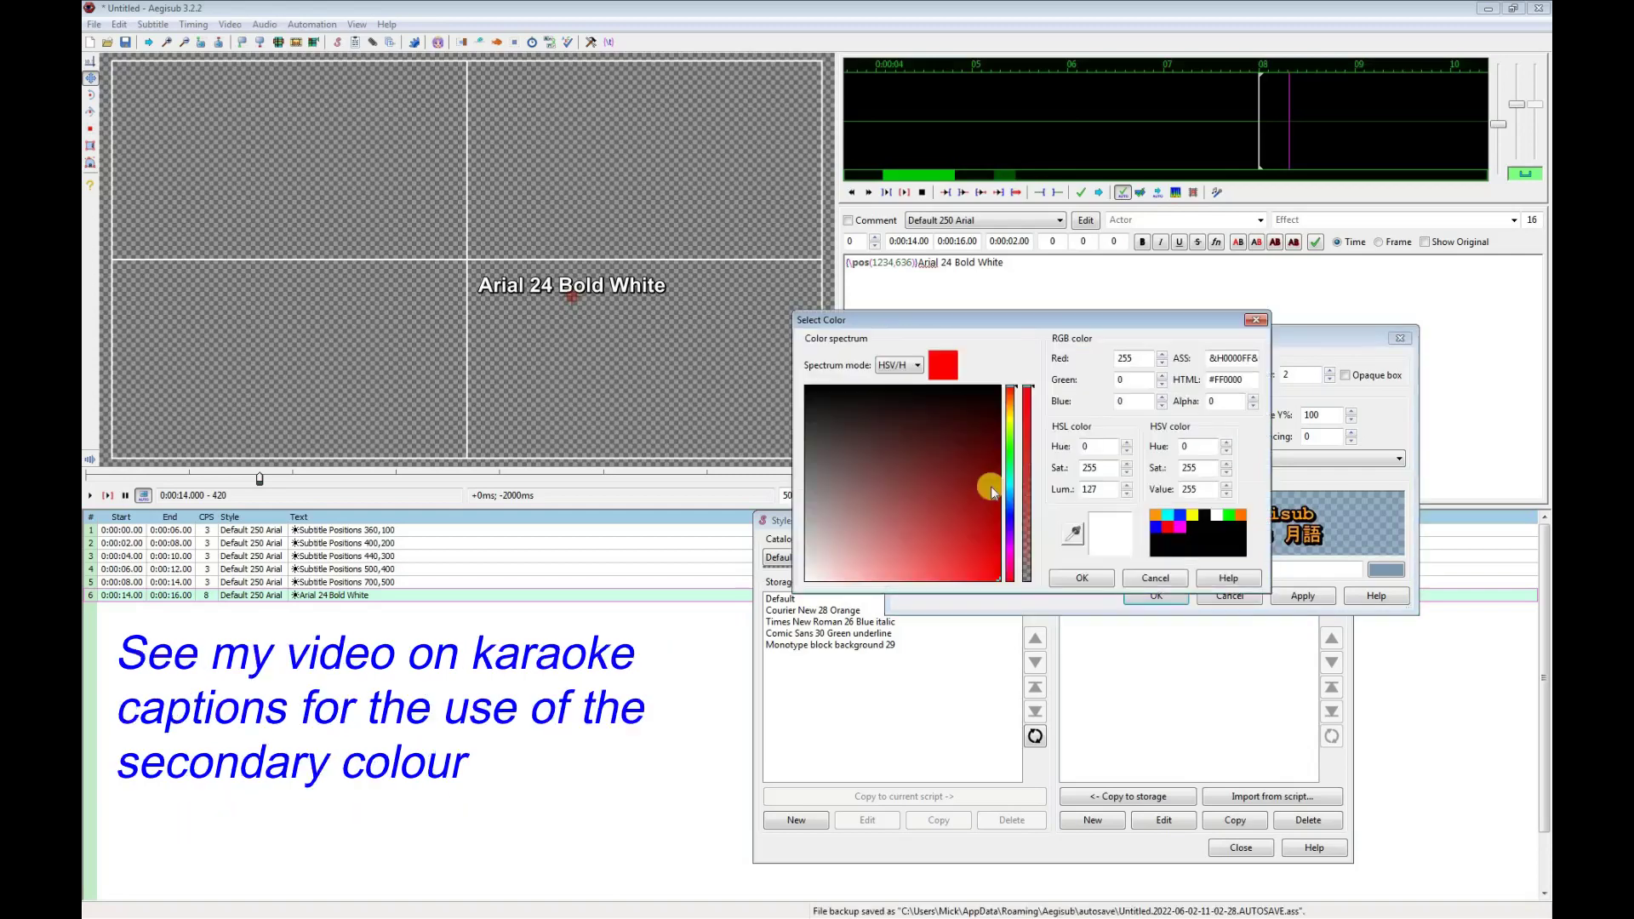
{"action": "left_click", "coordinate": [1218, 514]}
{"action": "left_click", "coordinate": [1082, 578]}
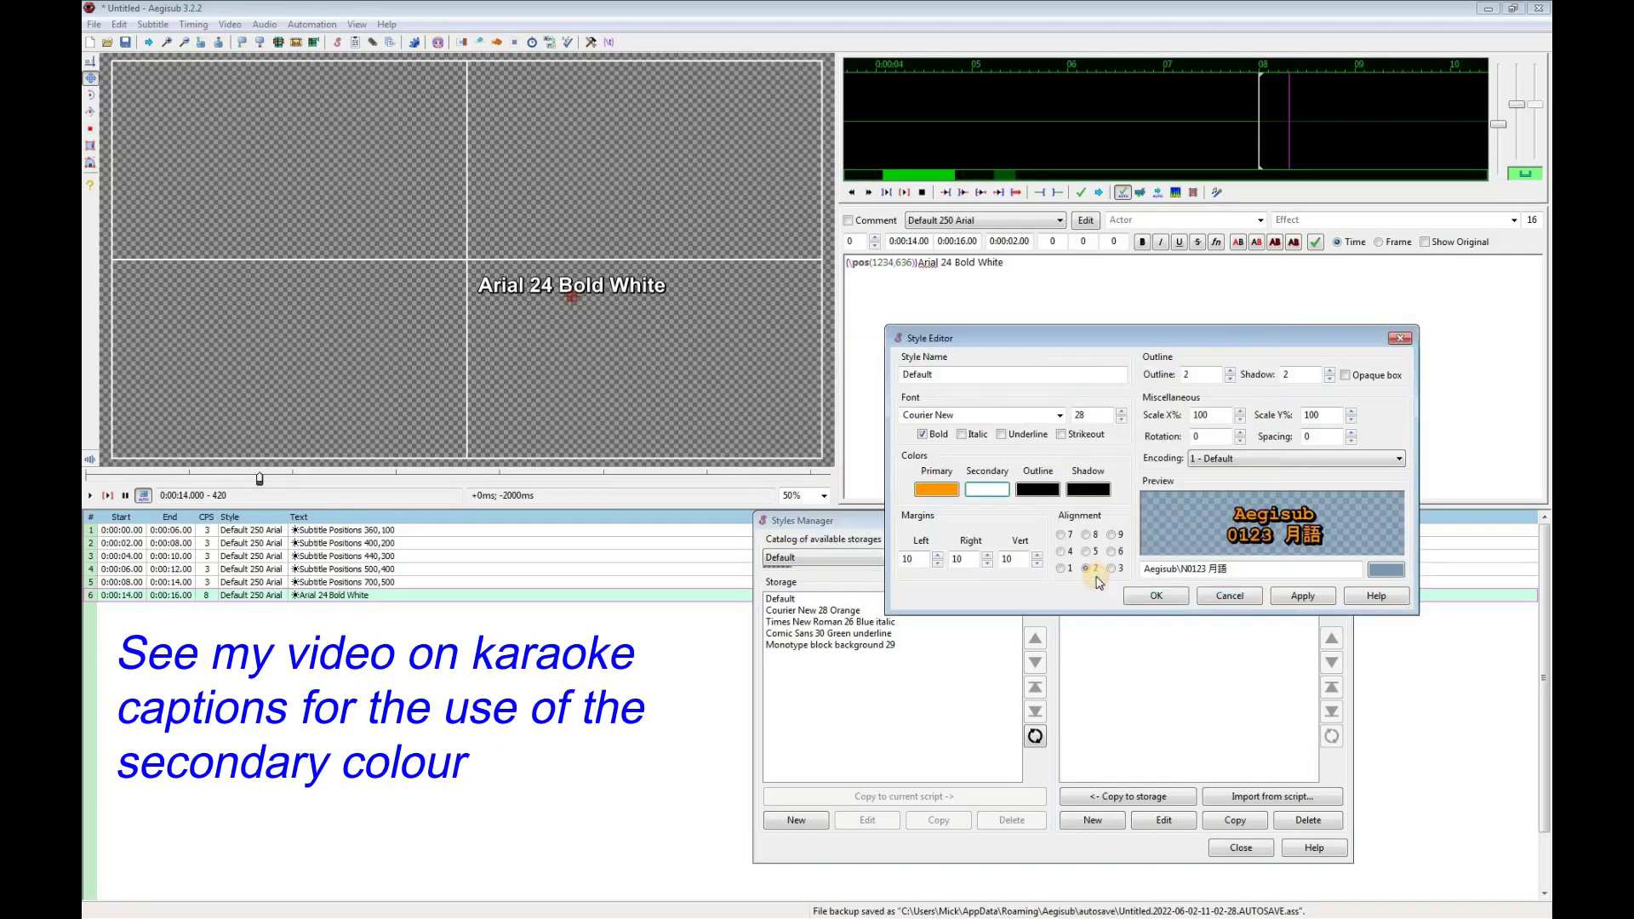
{"action": "left_click", "coordinate": [1050, 490]}
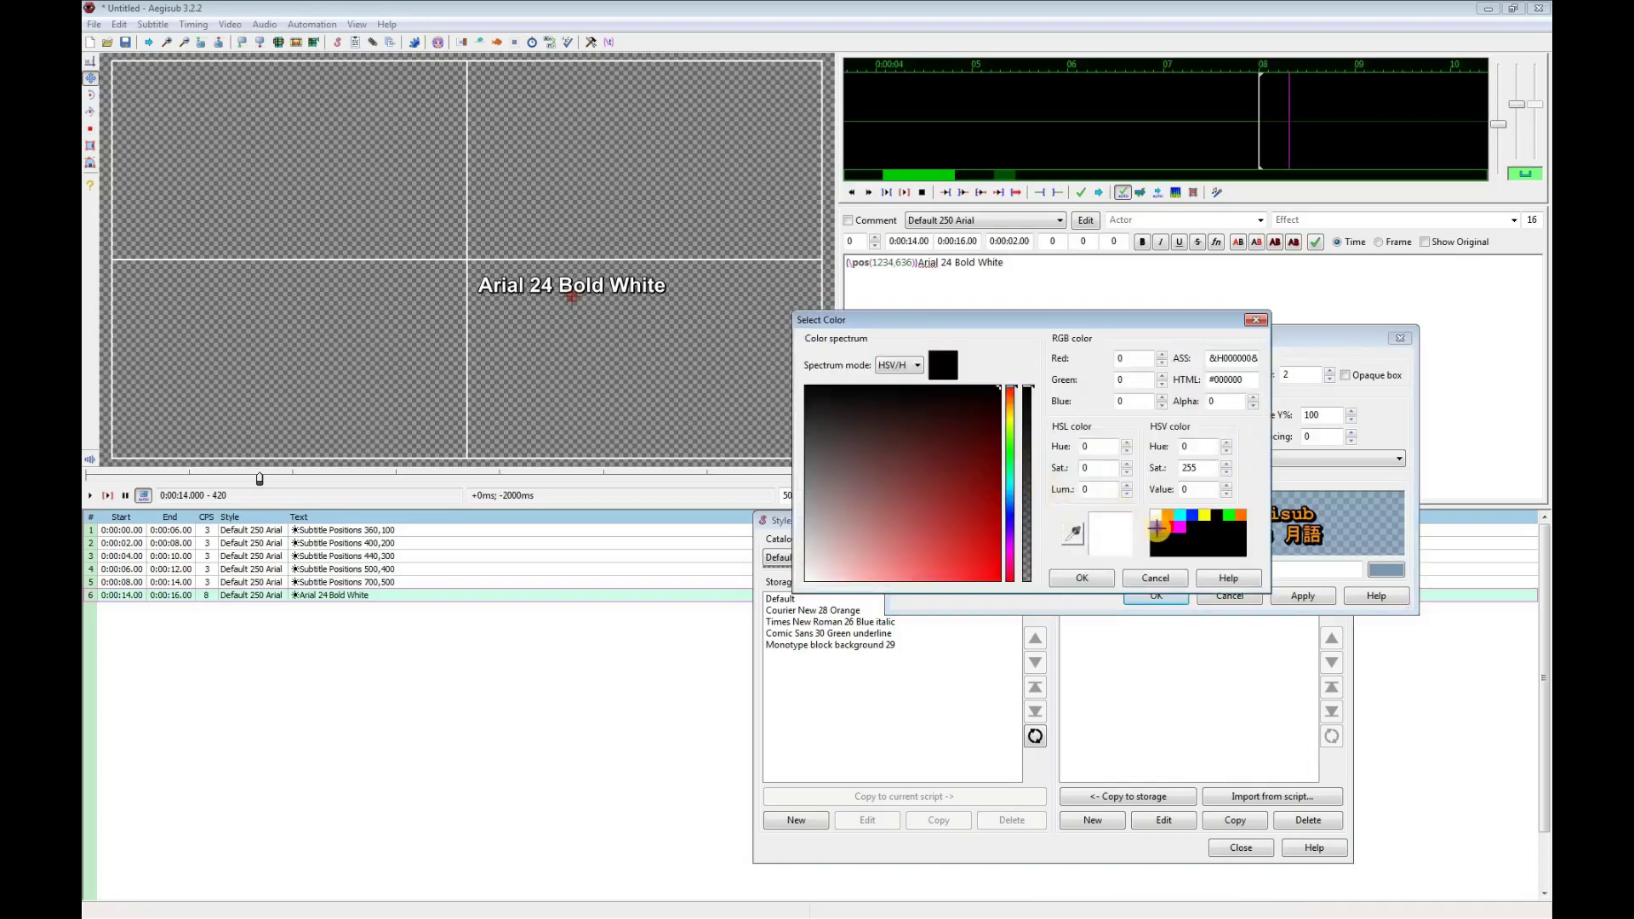
{"action": "left_click", "coordinate": [1156, 528]}
{"action": "left_click", "coordinate": [1101, 579]}
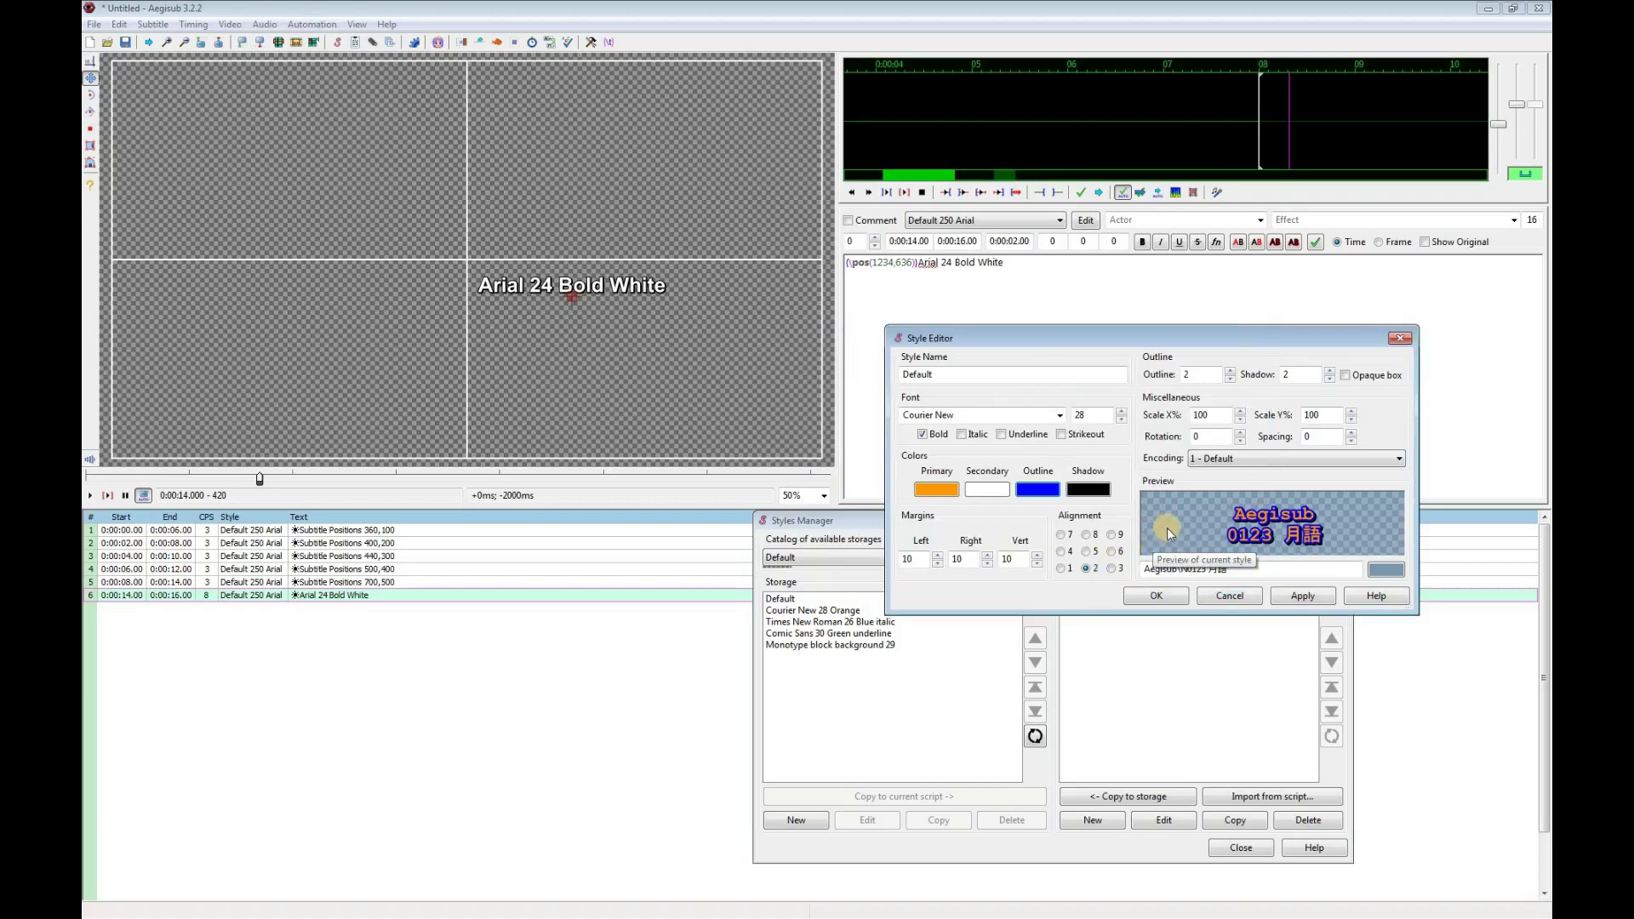
Set Scale X and Scale Y to 250% and save the style as 'Courier New 28 Orange/Blue'.
{"action": "left_click_drag", "start_coordinate": [1226, 415], "coordinate": [1164, 417]}
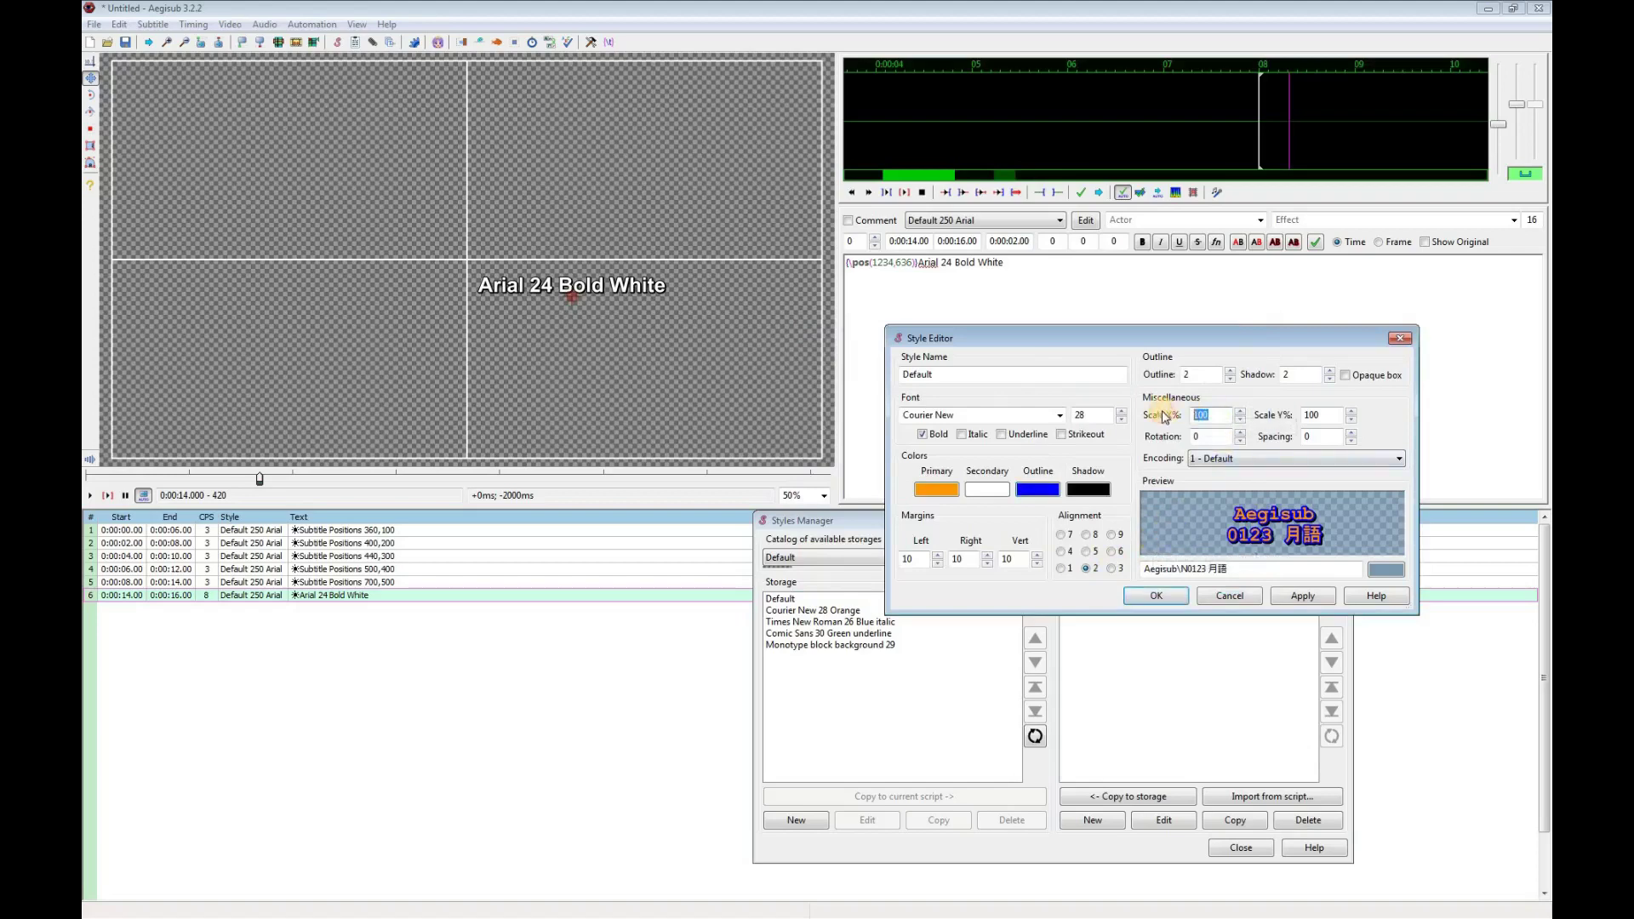
{"action": "type", "text": "250"}
{"action": "left_click_drag", "start_coordinate": [1333, 415], "coordinate": [1281, 421]}
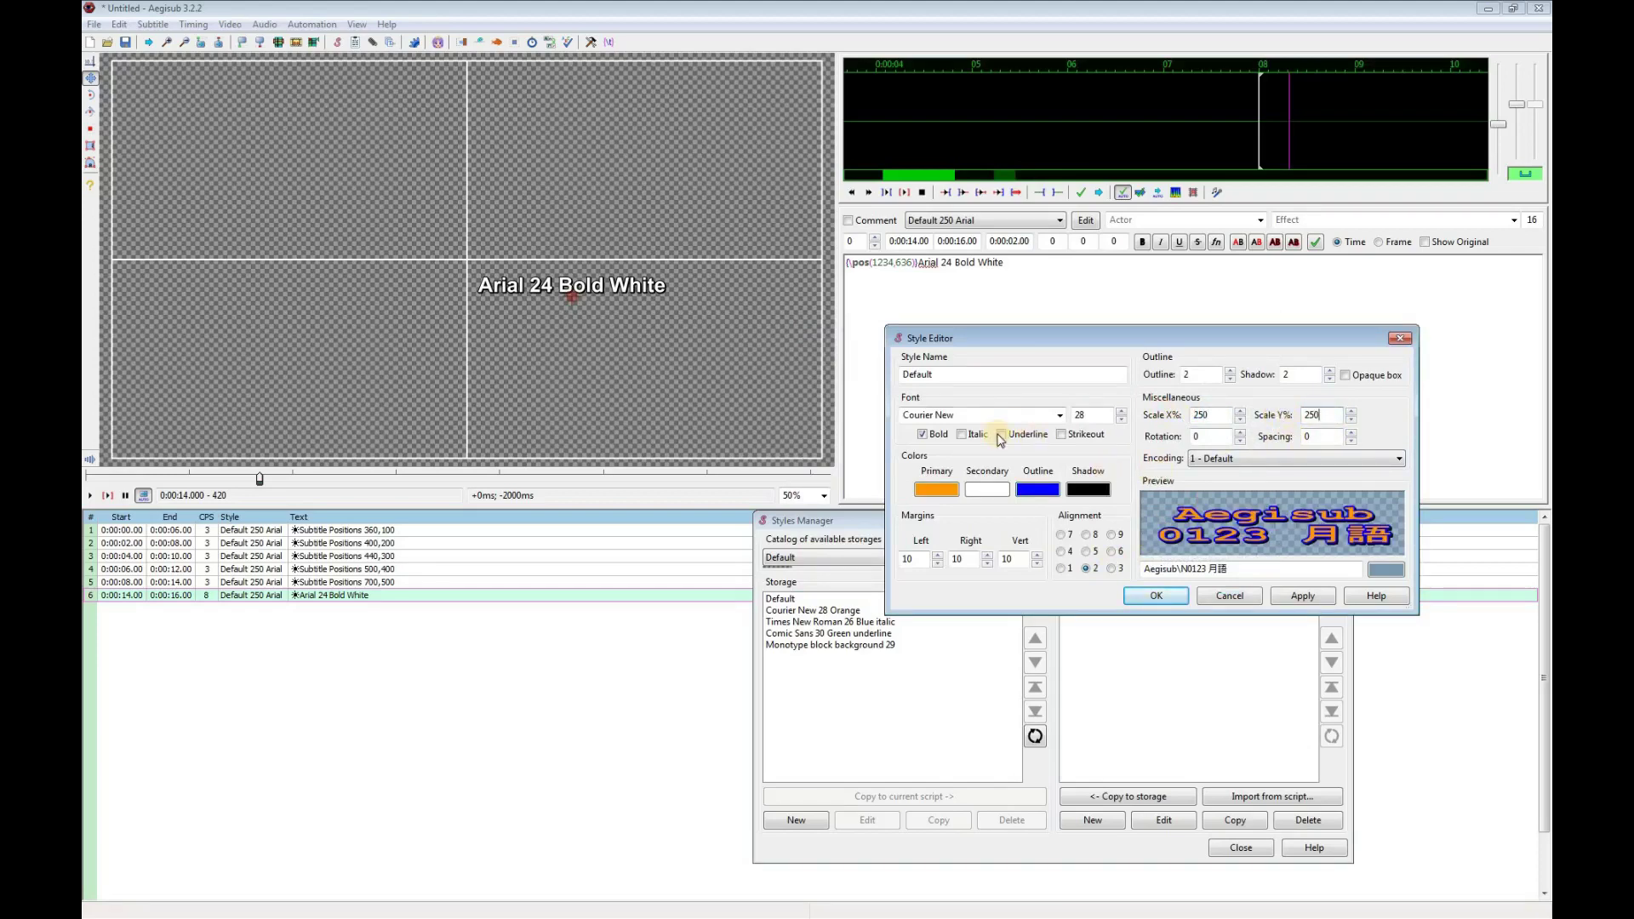
{"action": "left_click_drag", "start_coordinate": [981, 374], "coordinate": [893, 377]}
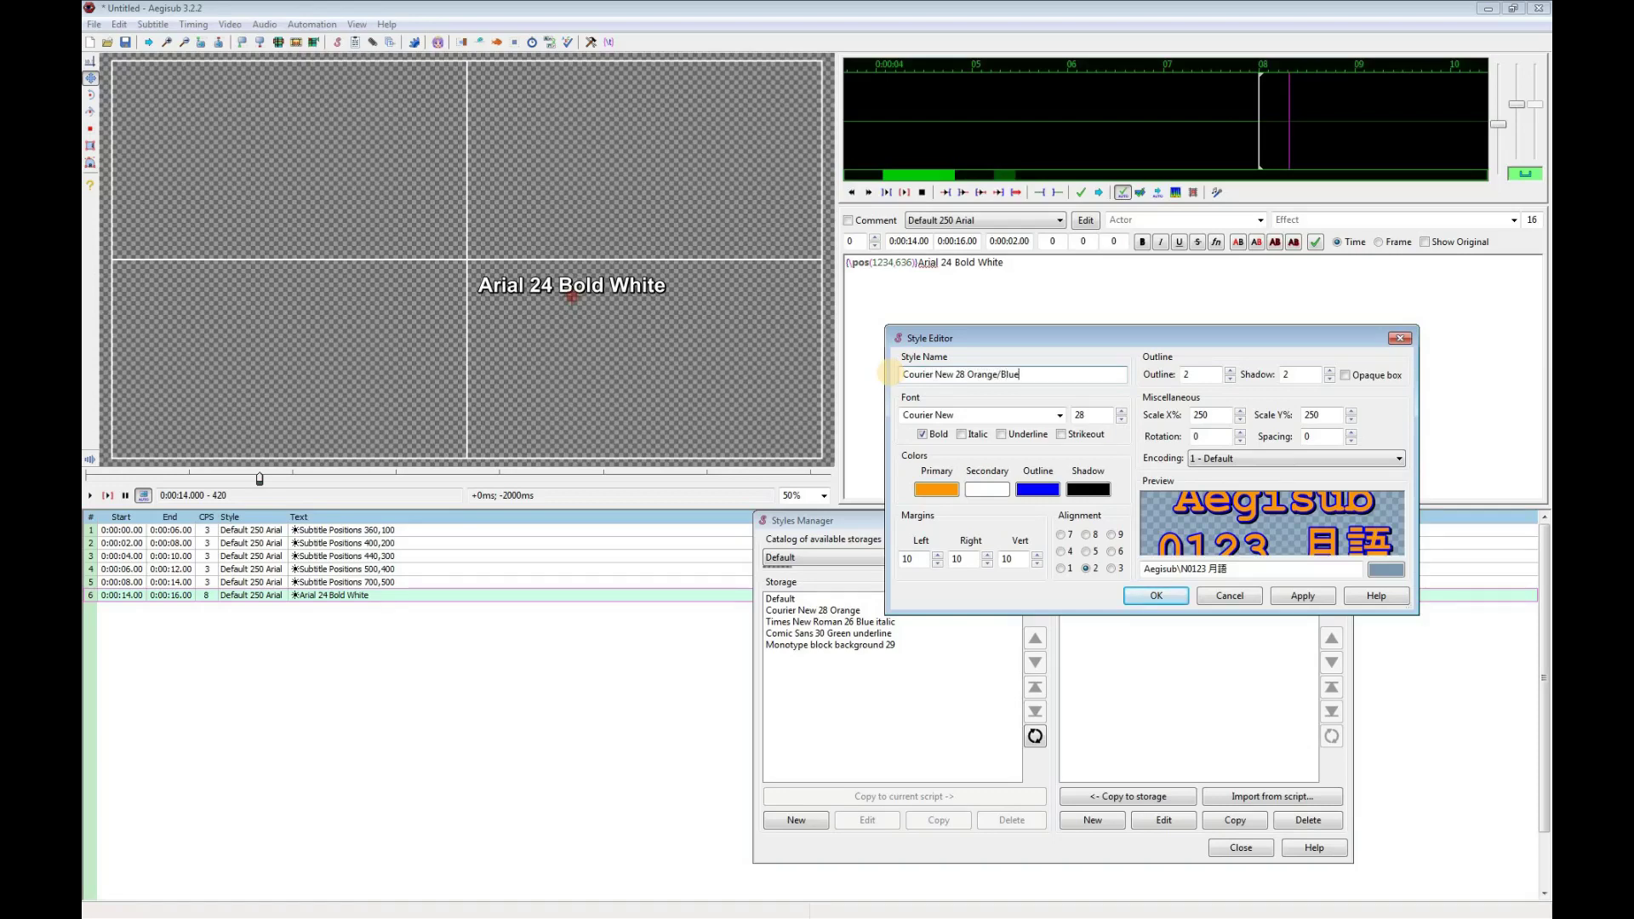
{"action": "left_click", "coordinate": [1156, 595]}
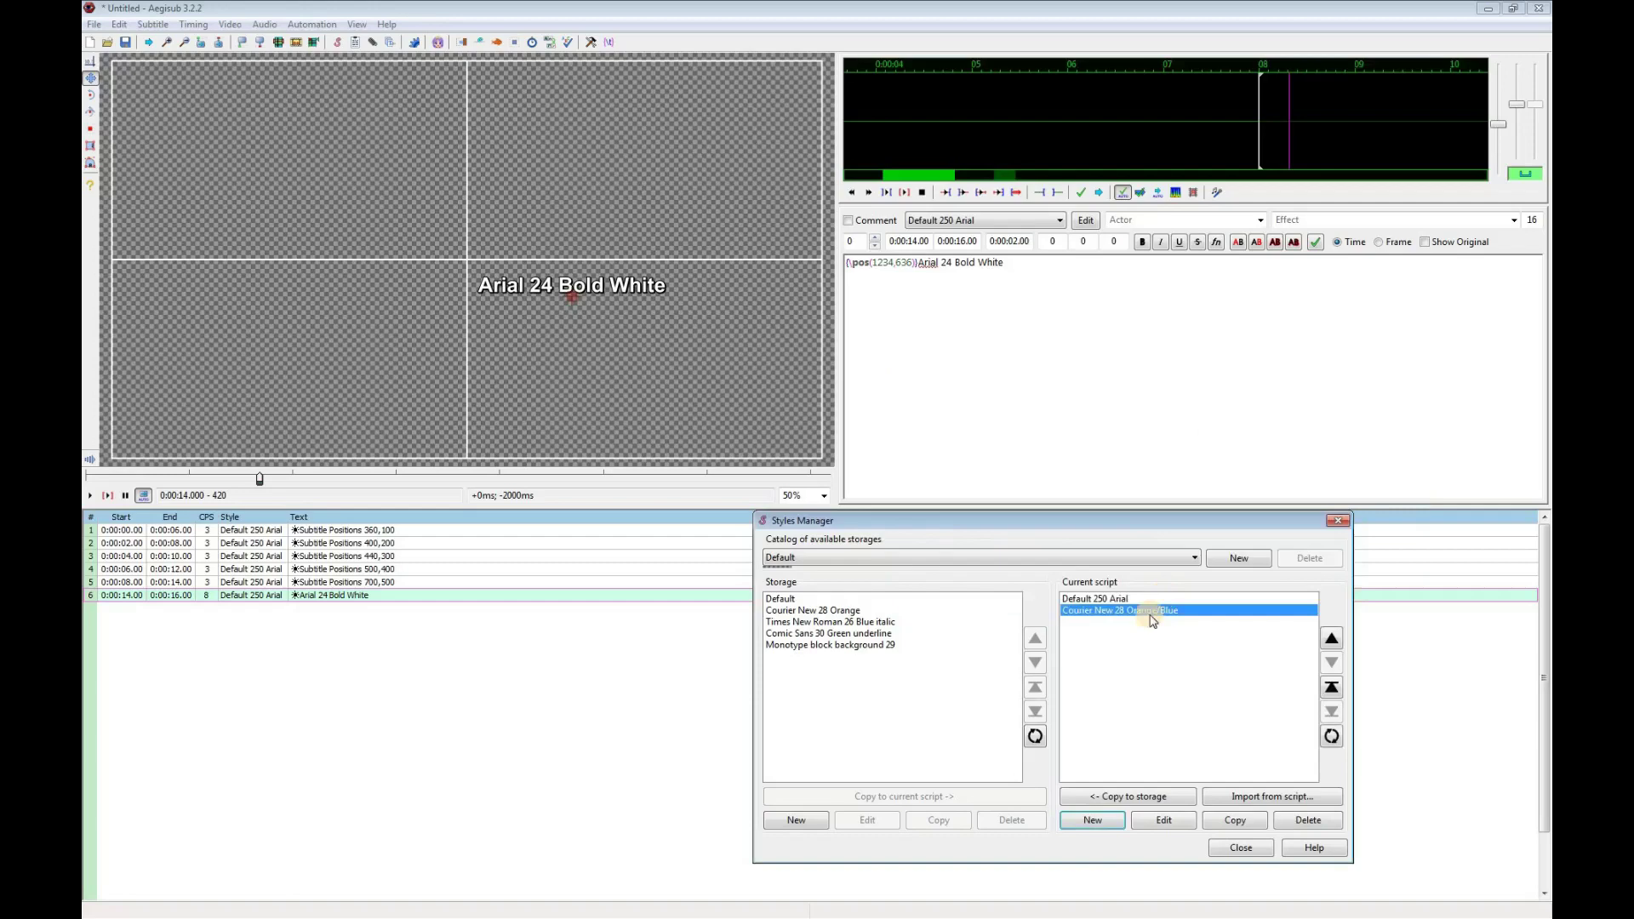
Insert a line after the last subtitle reading 'Courier New 28 Orange/Blue'.
{"action": "left_click", "coordinate": [1240, 848]}
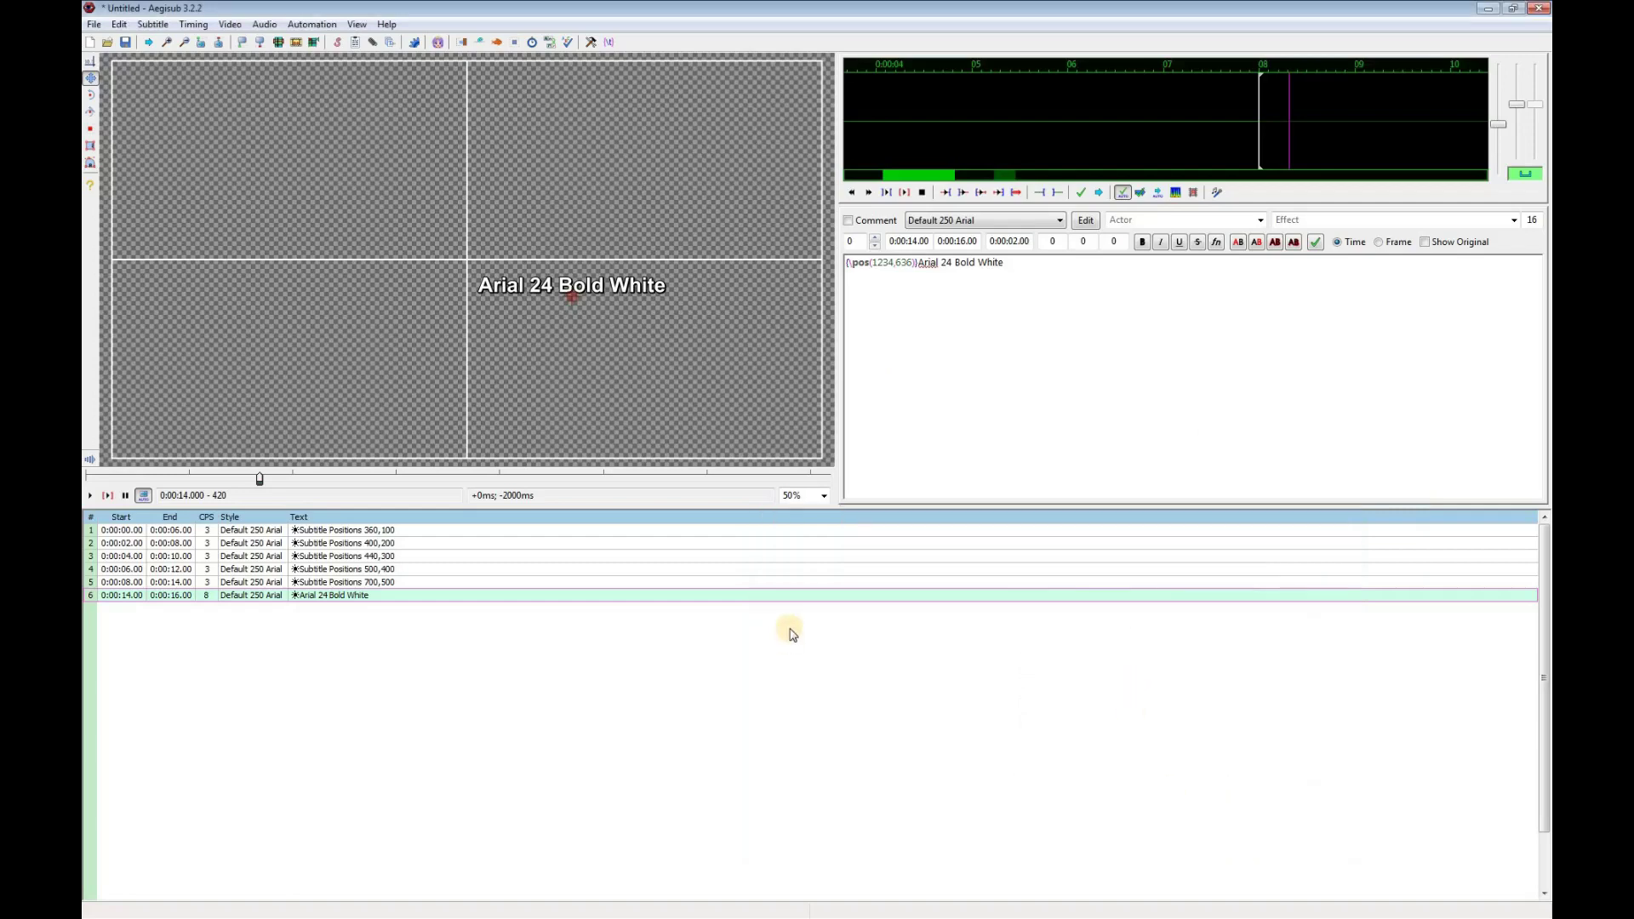
{"action": "right_click", "coordinate": [487, 597]}
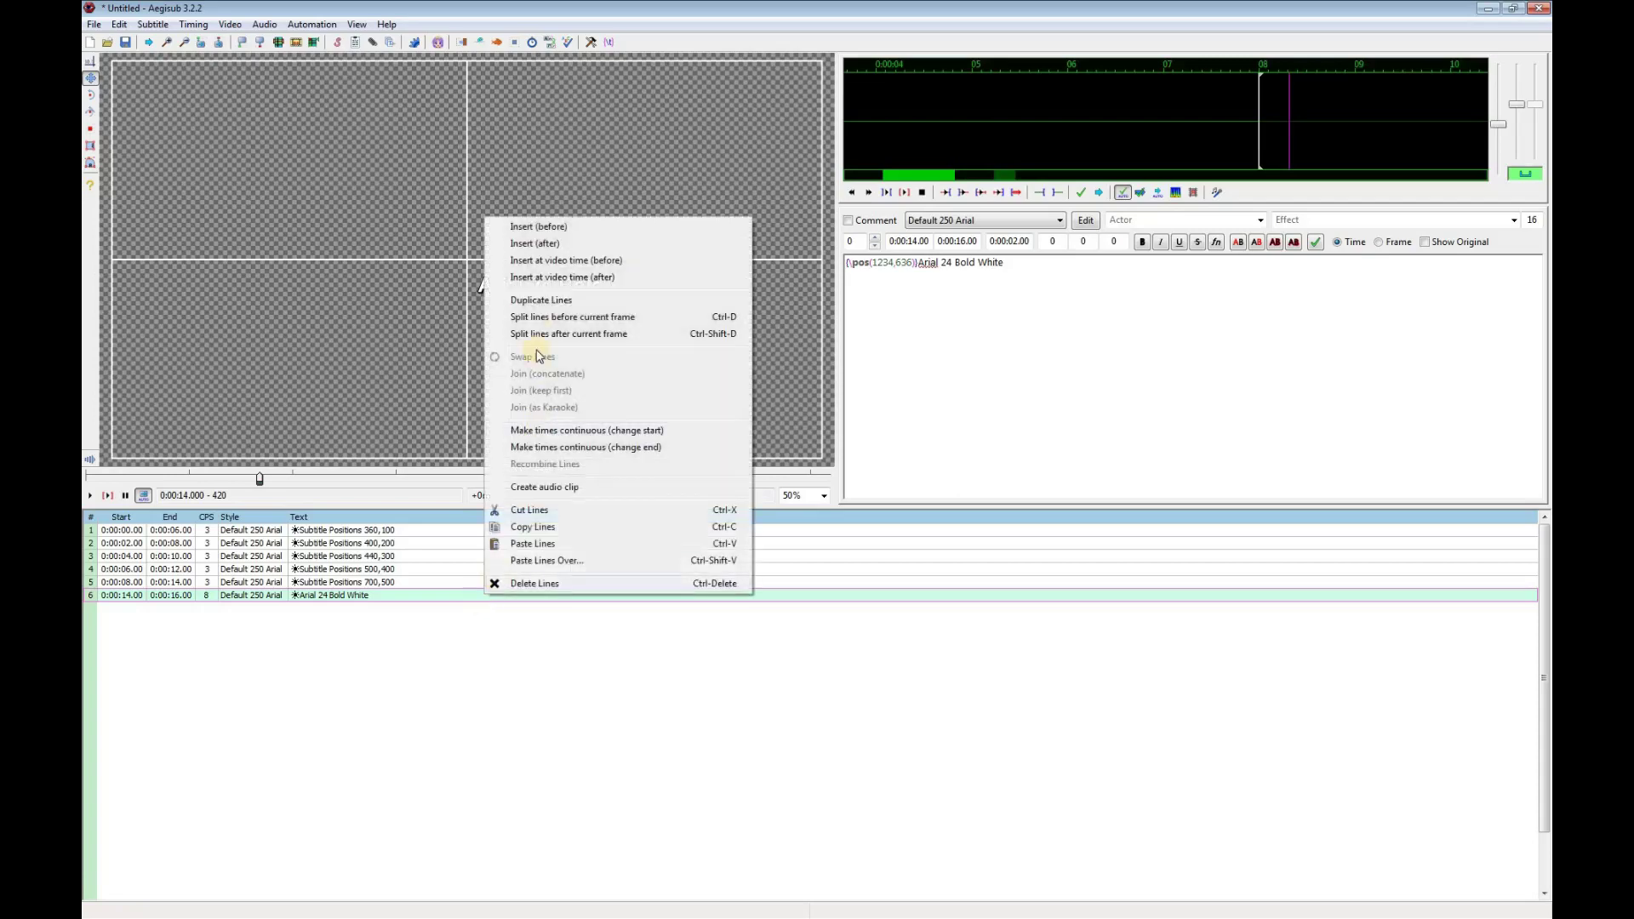
{"action": "left_click", "coordinate": [545, 246]}
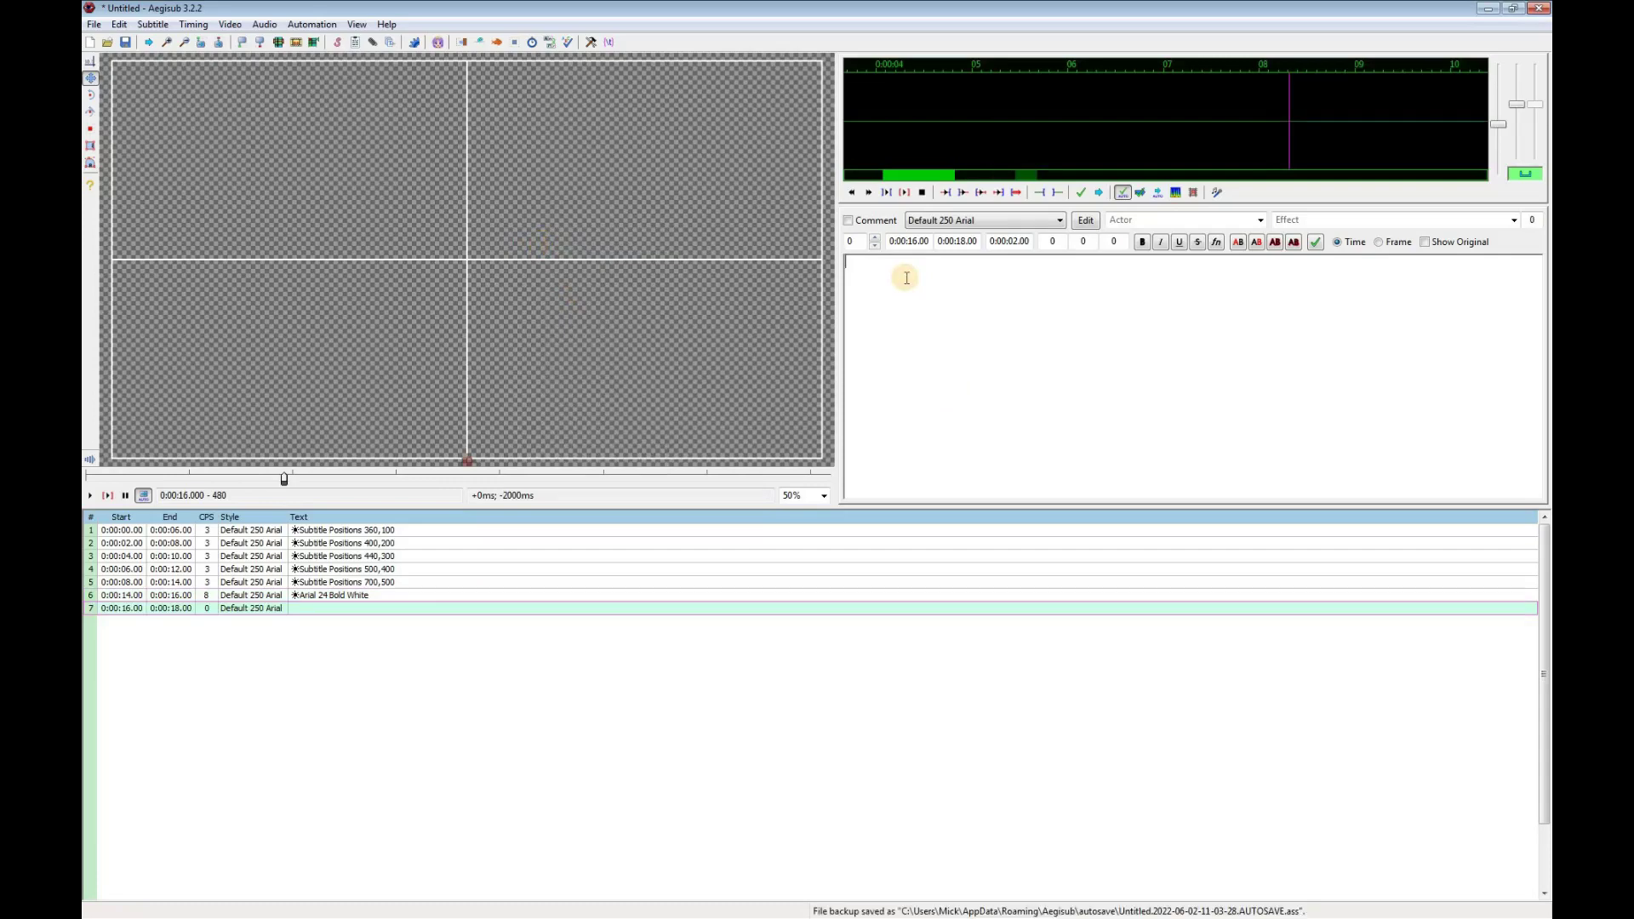
{"action": "type", "text": "Courier"}
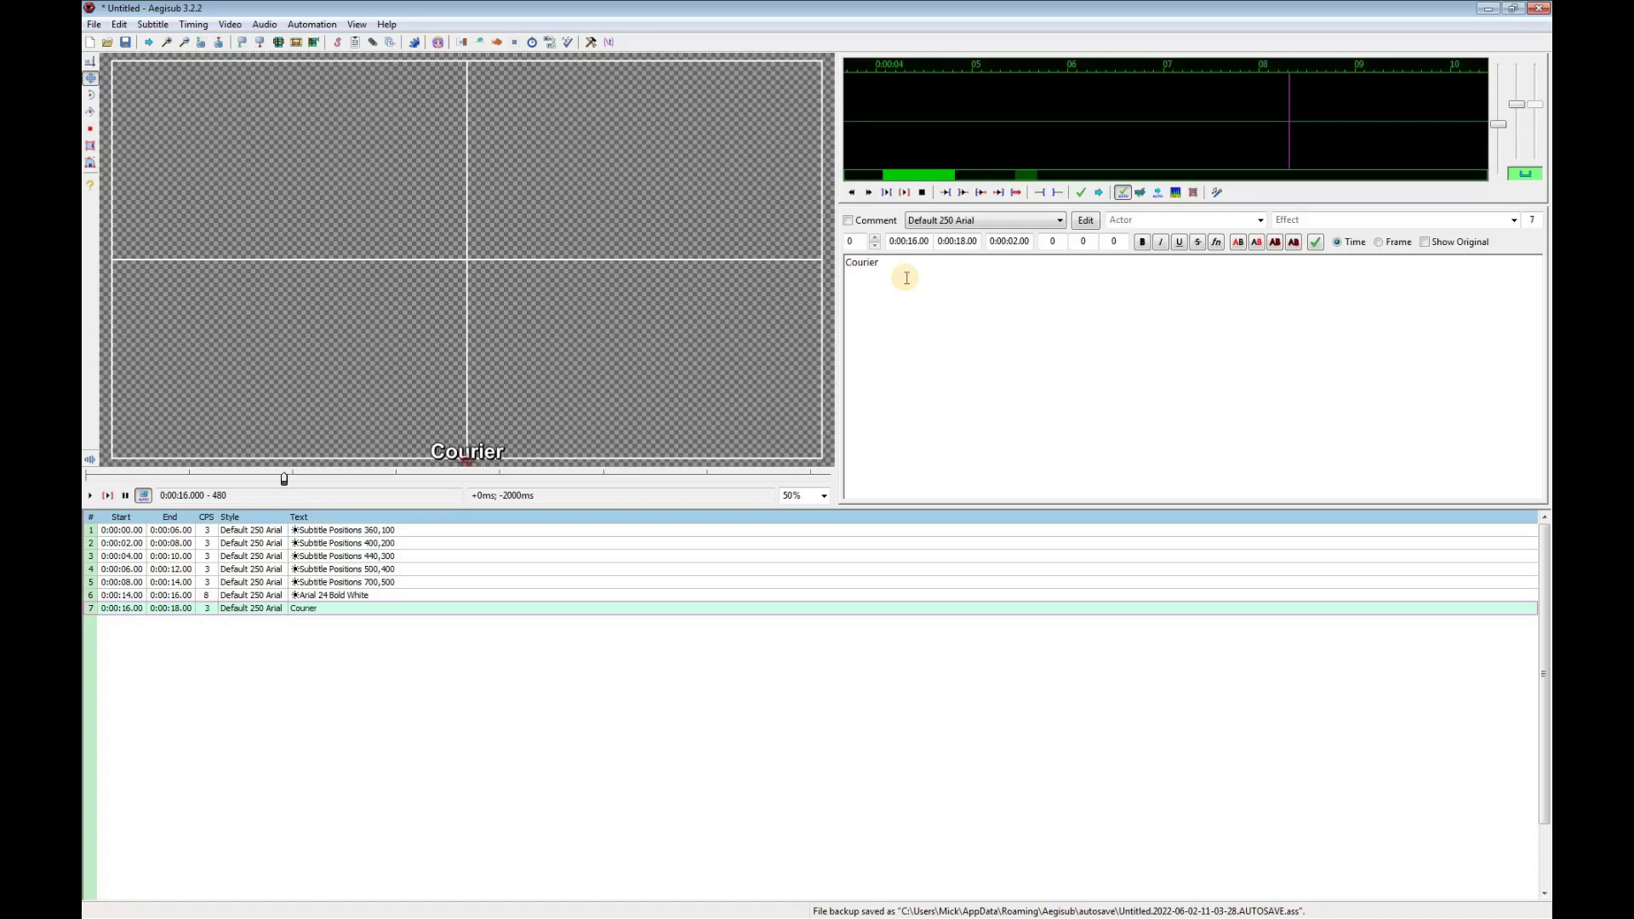
{"action": "type", "text": " New"}
{"action": "key", "text": "BackSpace"}
{"action": "key", "text": "BackSpace"}
{"action": "key", "text": "BackSpace"}
{"action": "type", "text": "N"}
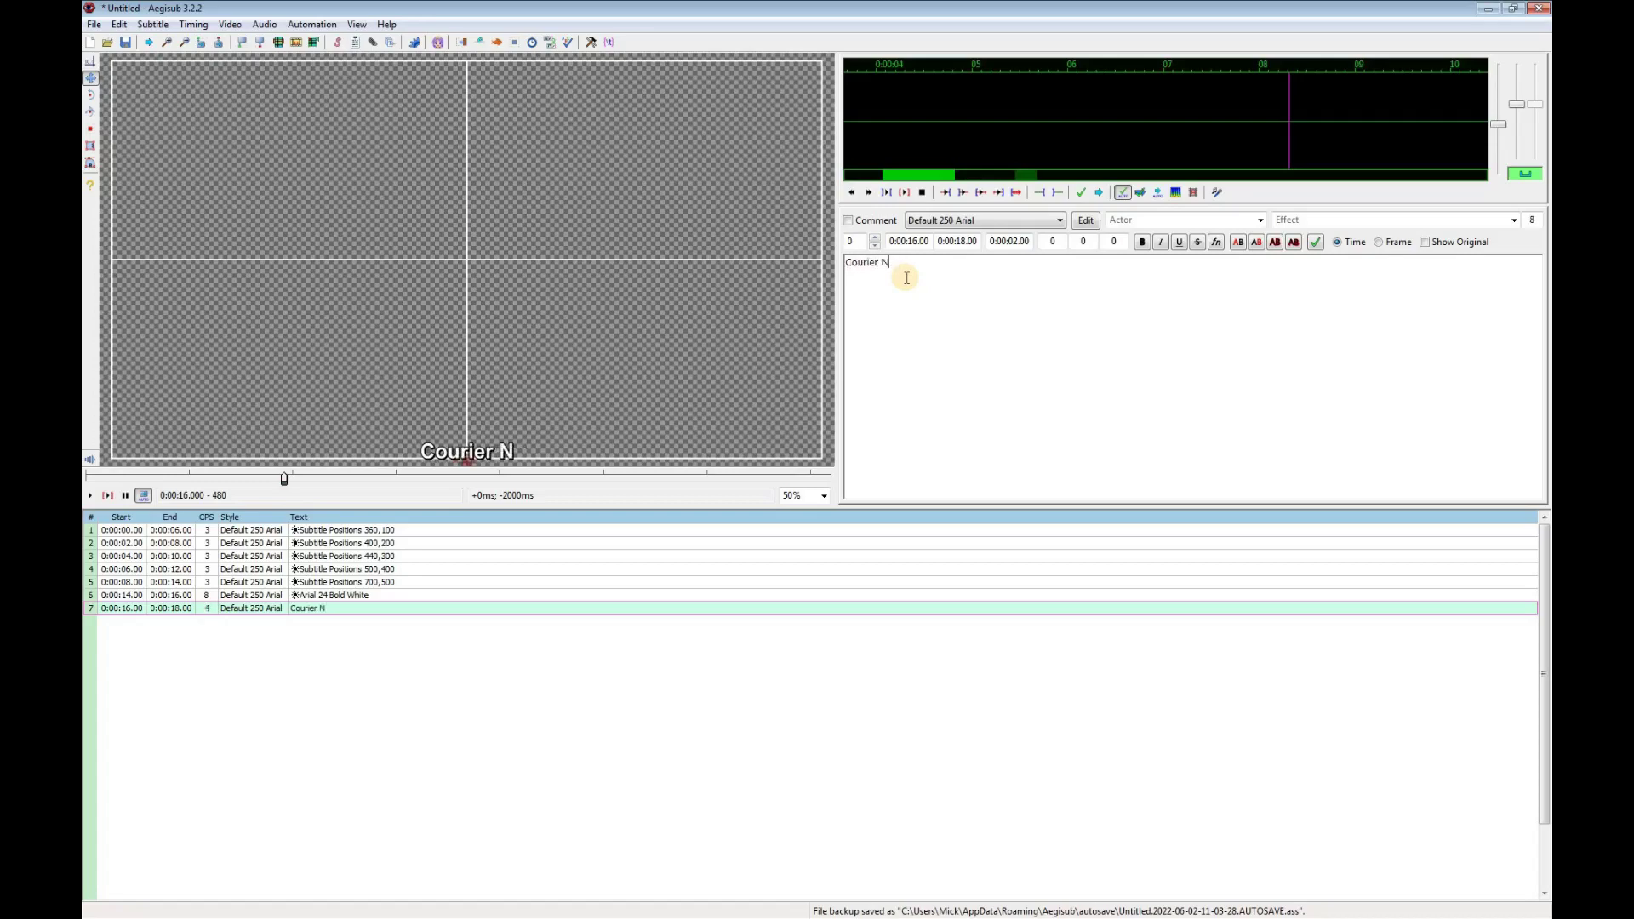
{"action": "type", "text": "ew"}
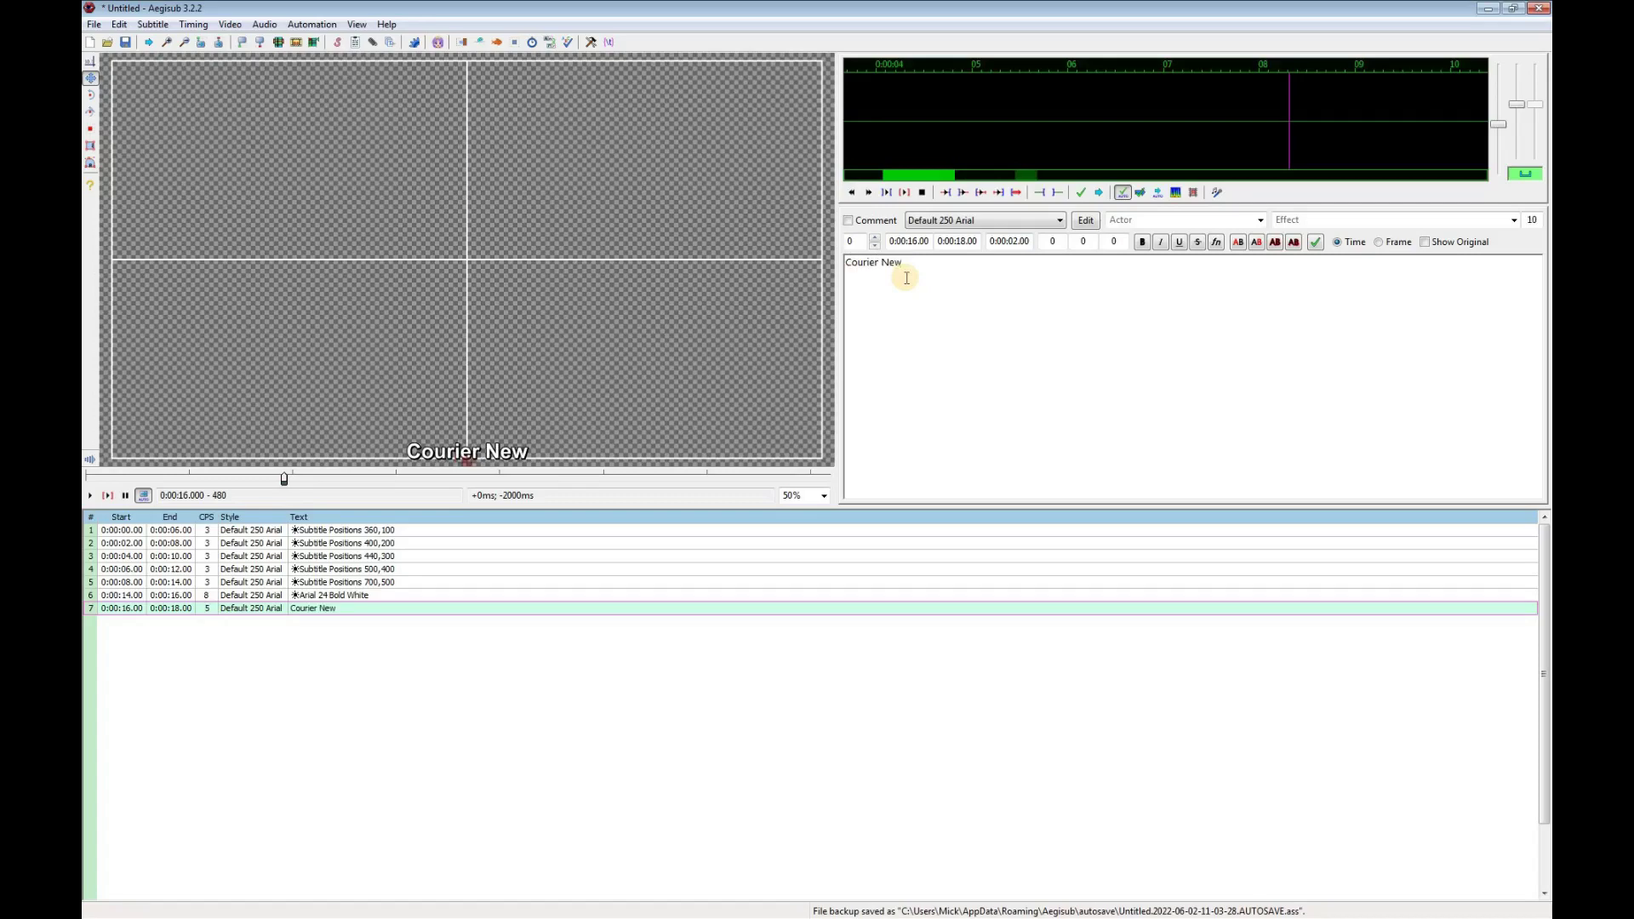
{"action": "type", "text": " 28 "}
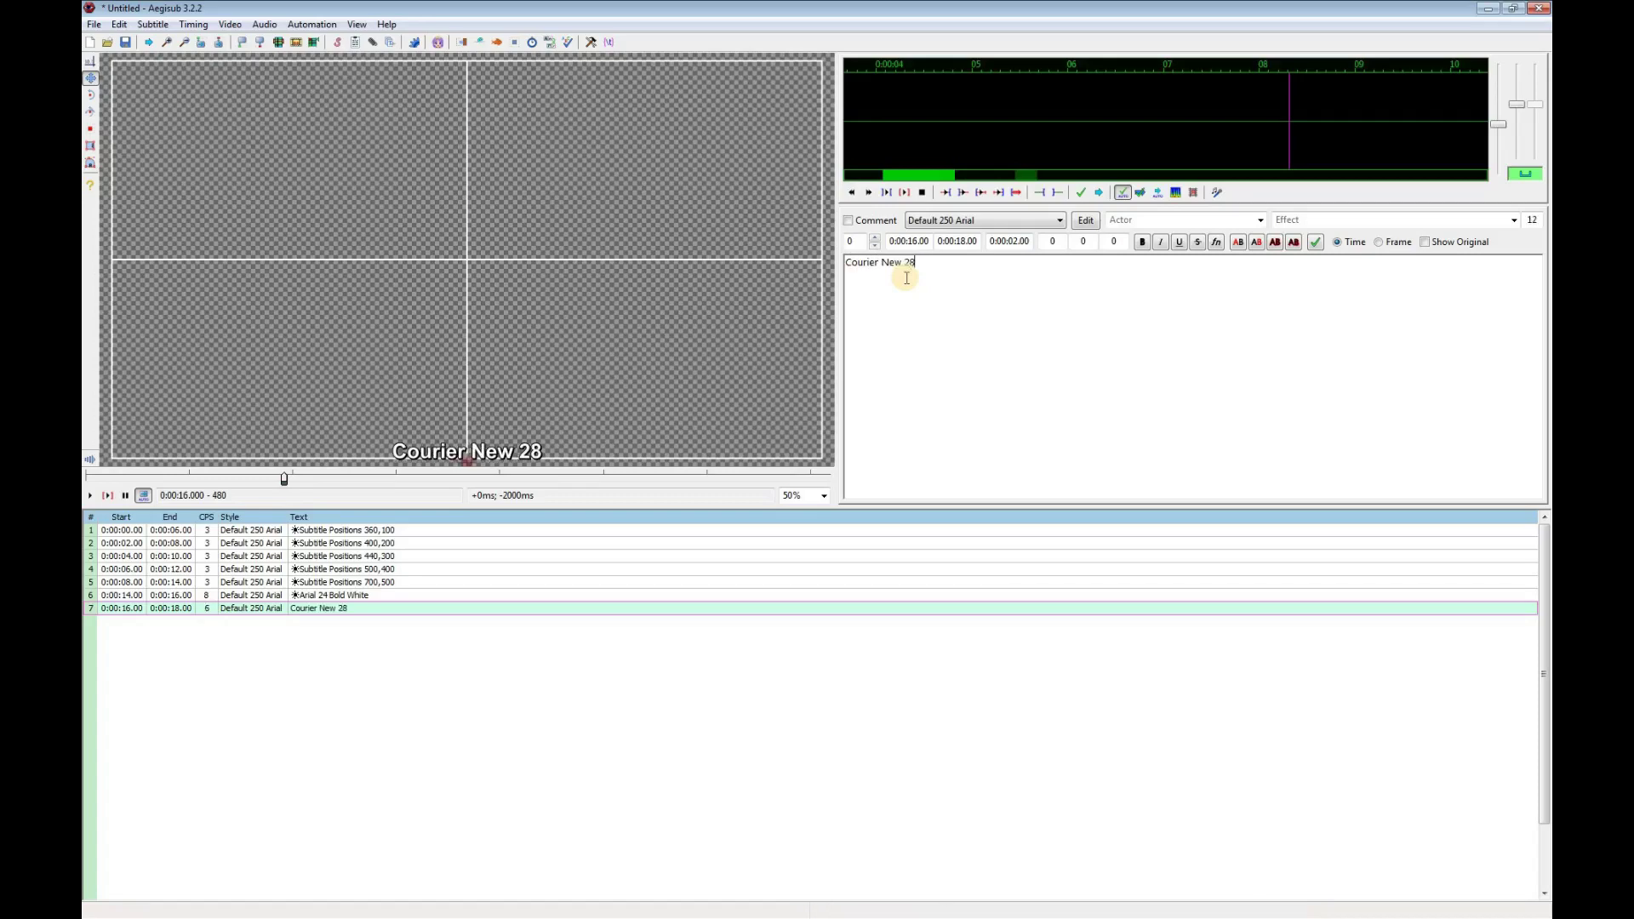
{"action": "type", "text": "Orange"}
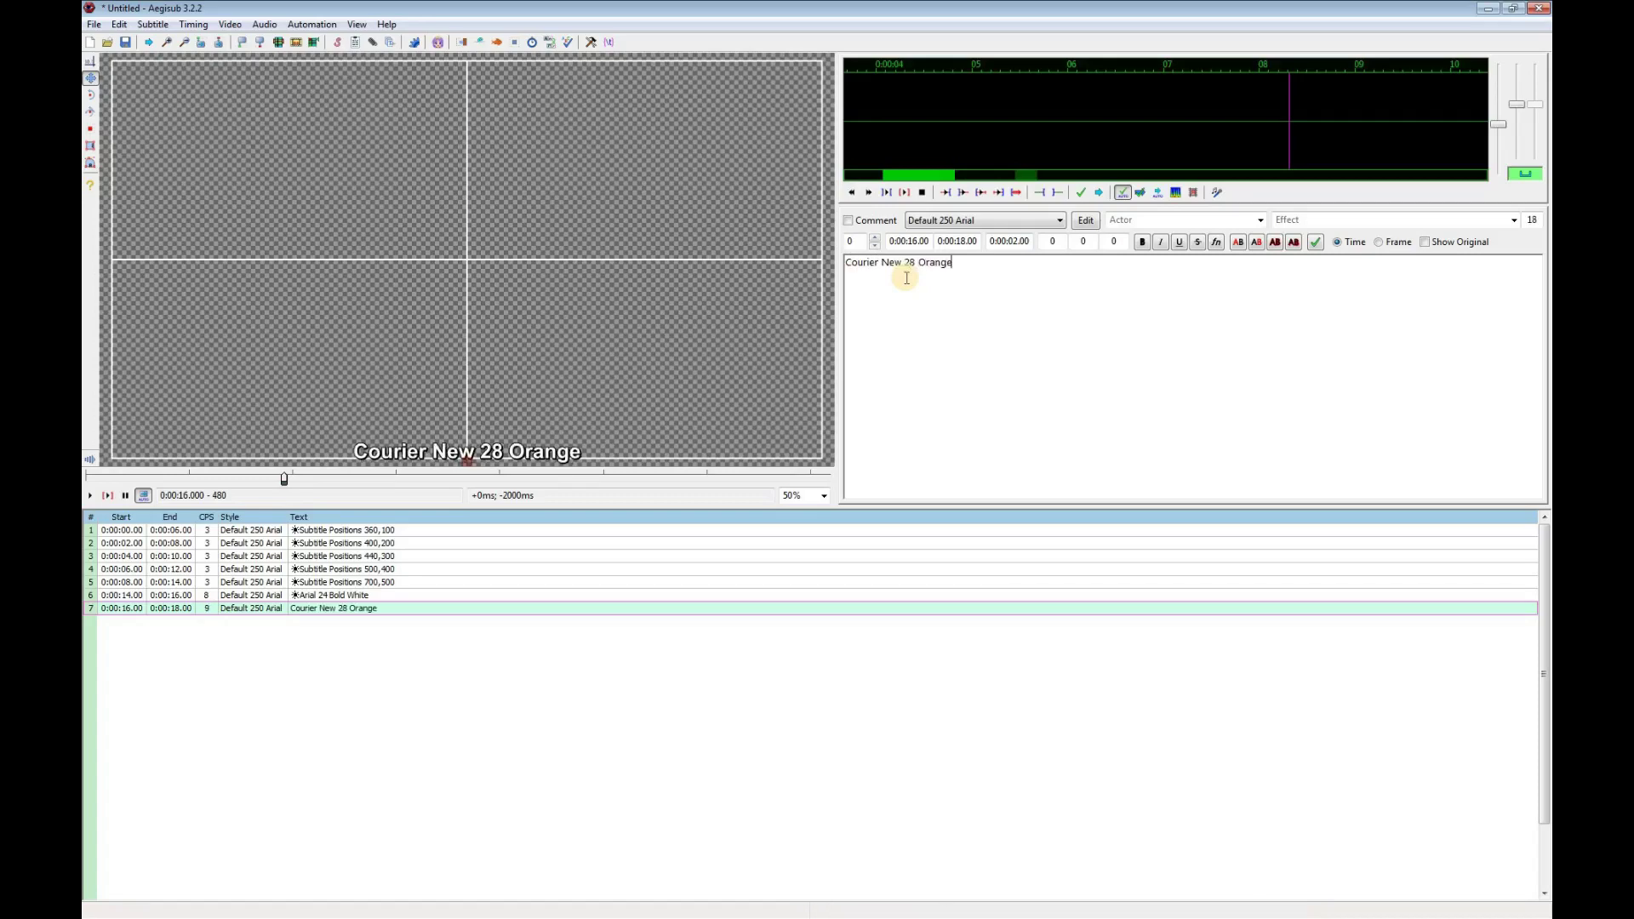
{"action": "type", "text": "/Blue"}
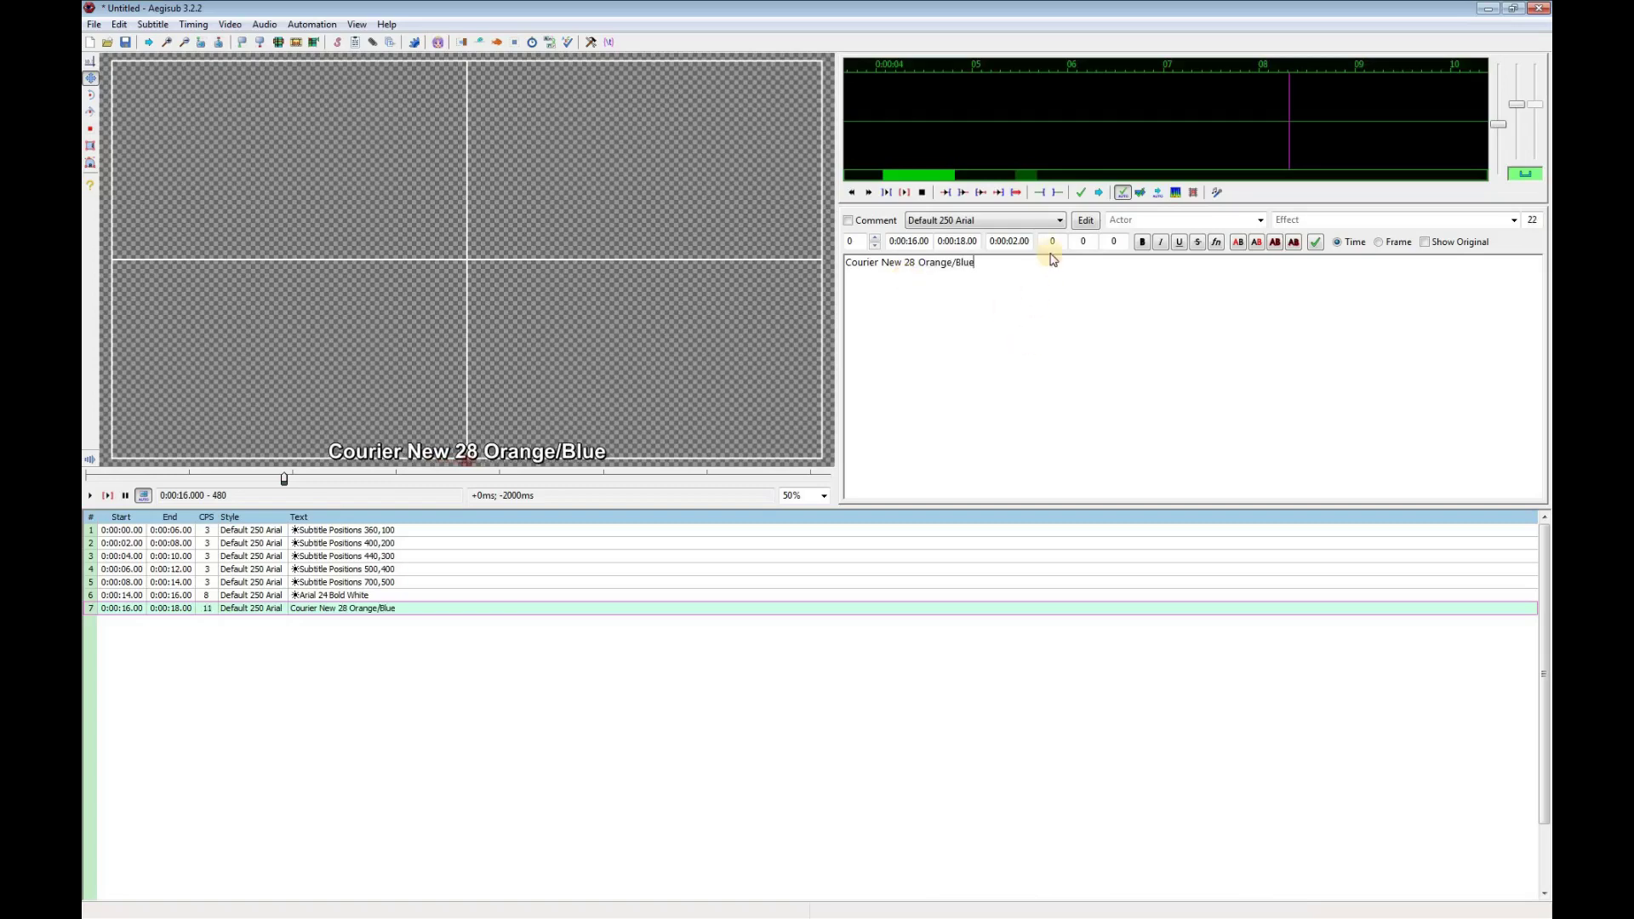
Style line 7 as Courier New 28 Orange/Blue, end it at 0:00:30, and drag it to pos(1356,740).
{"action": "left_click", "coordinate": [1062, 221]}
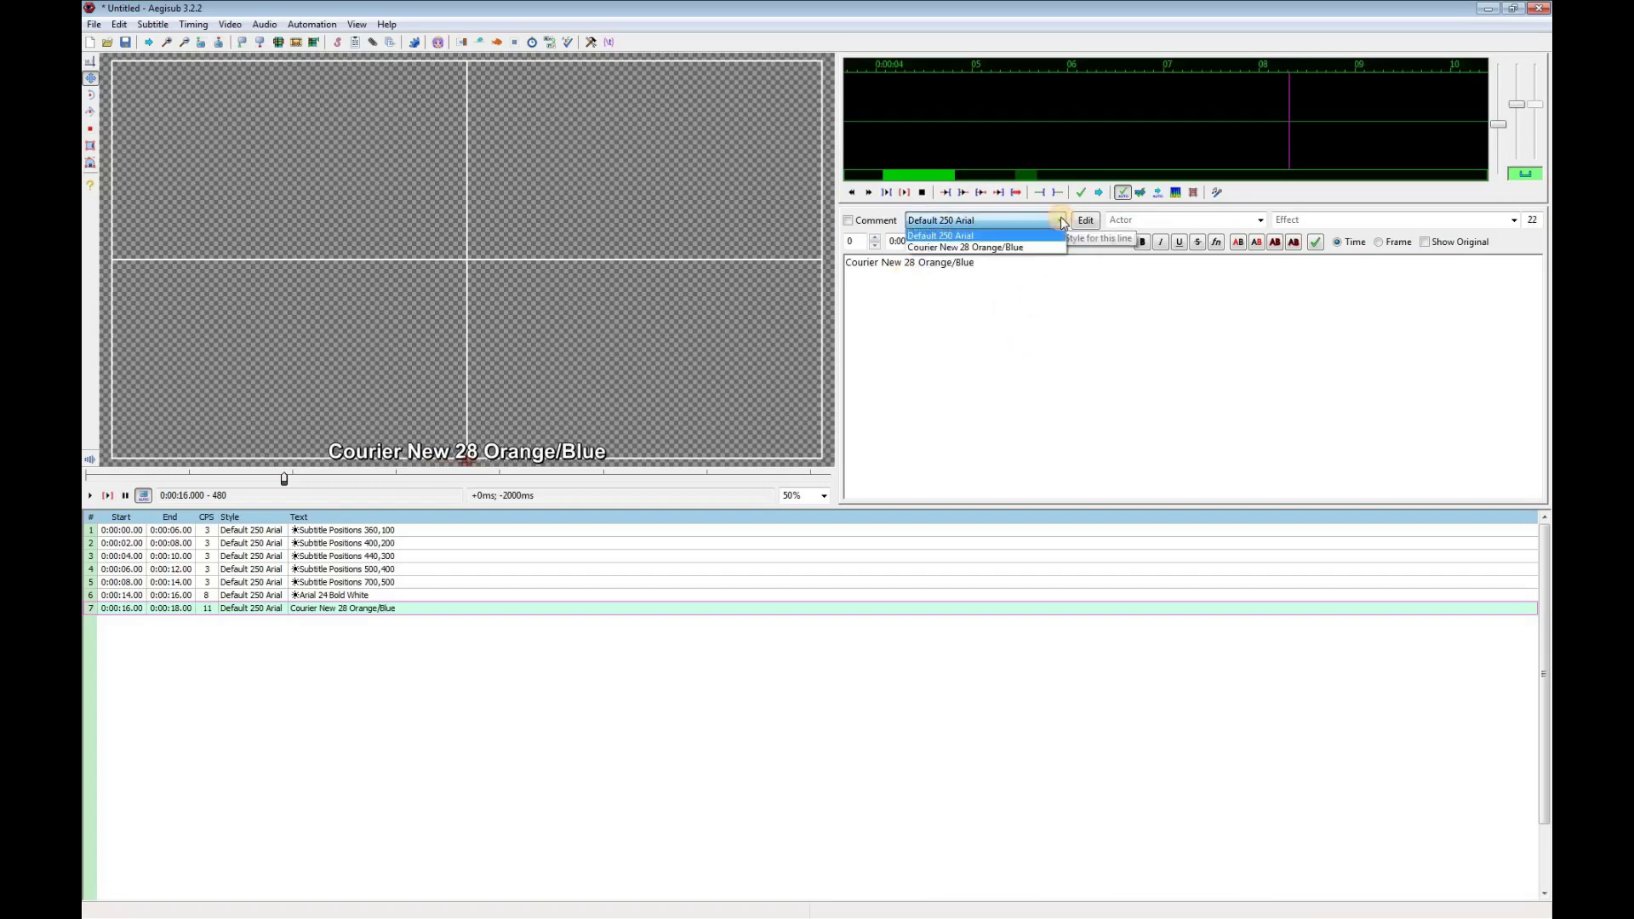
{"action": "left_click", "coordinate": [1024, 247]}
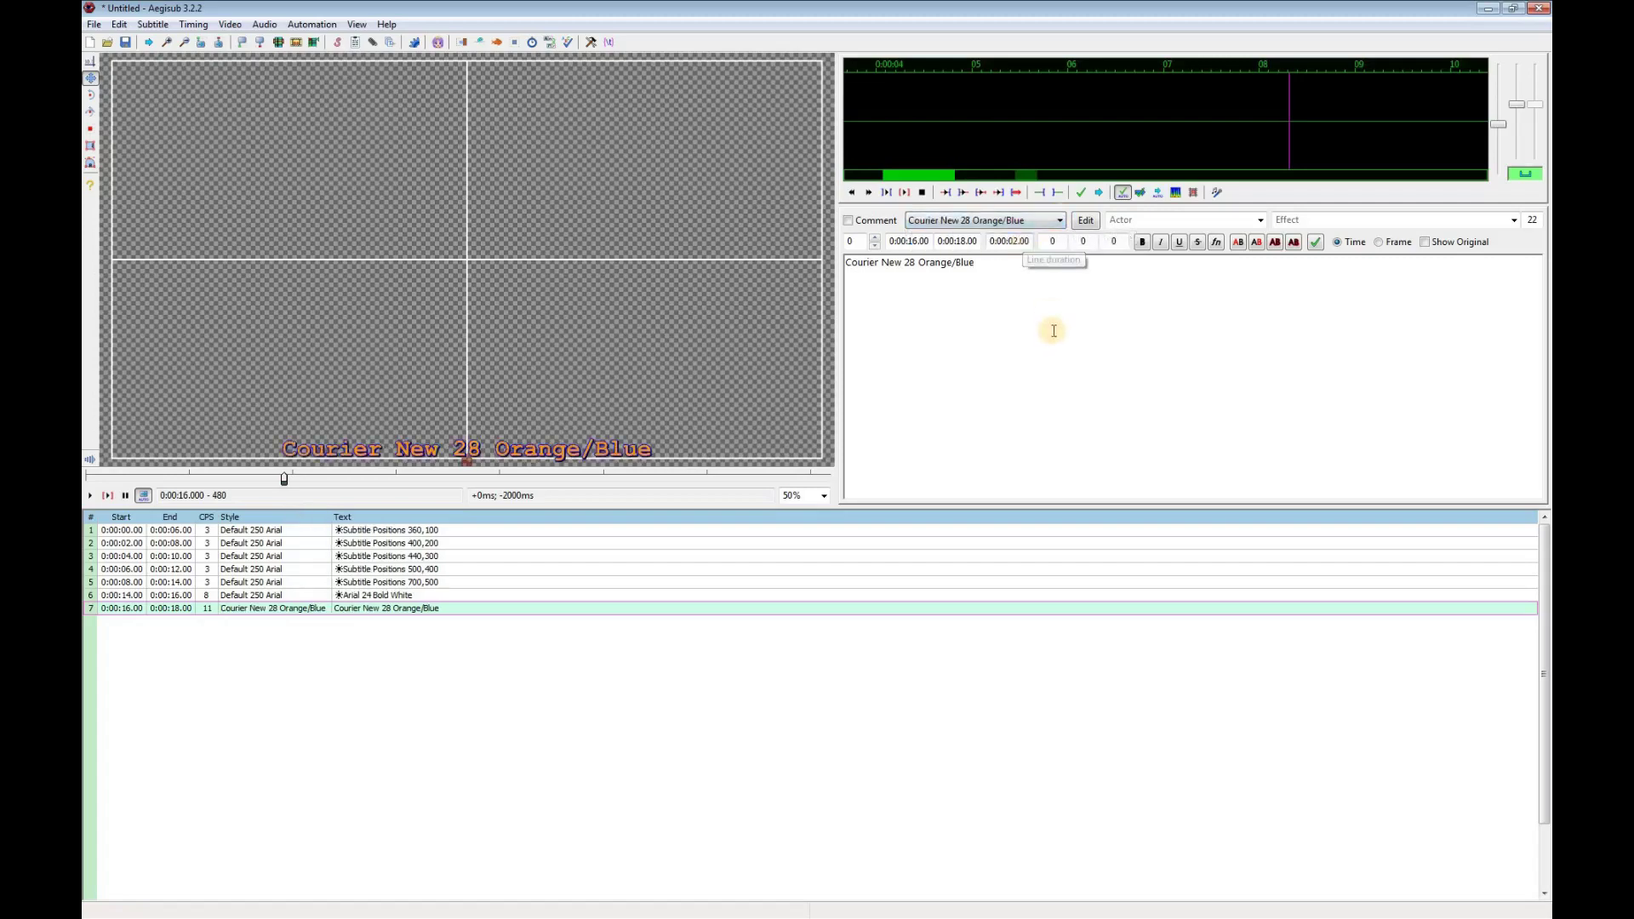
{"action": "left_click", "coordinate": [964, 242]}
{"action": "type", "text": "30"}
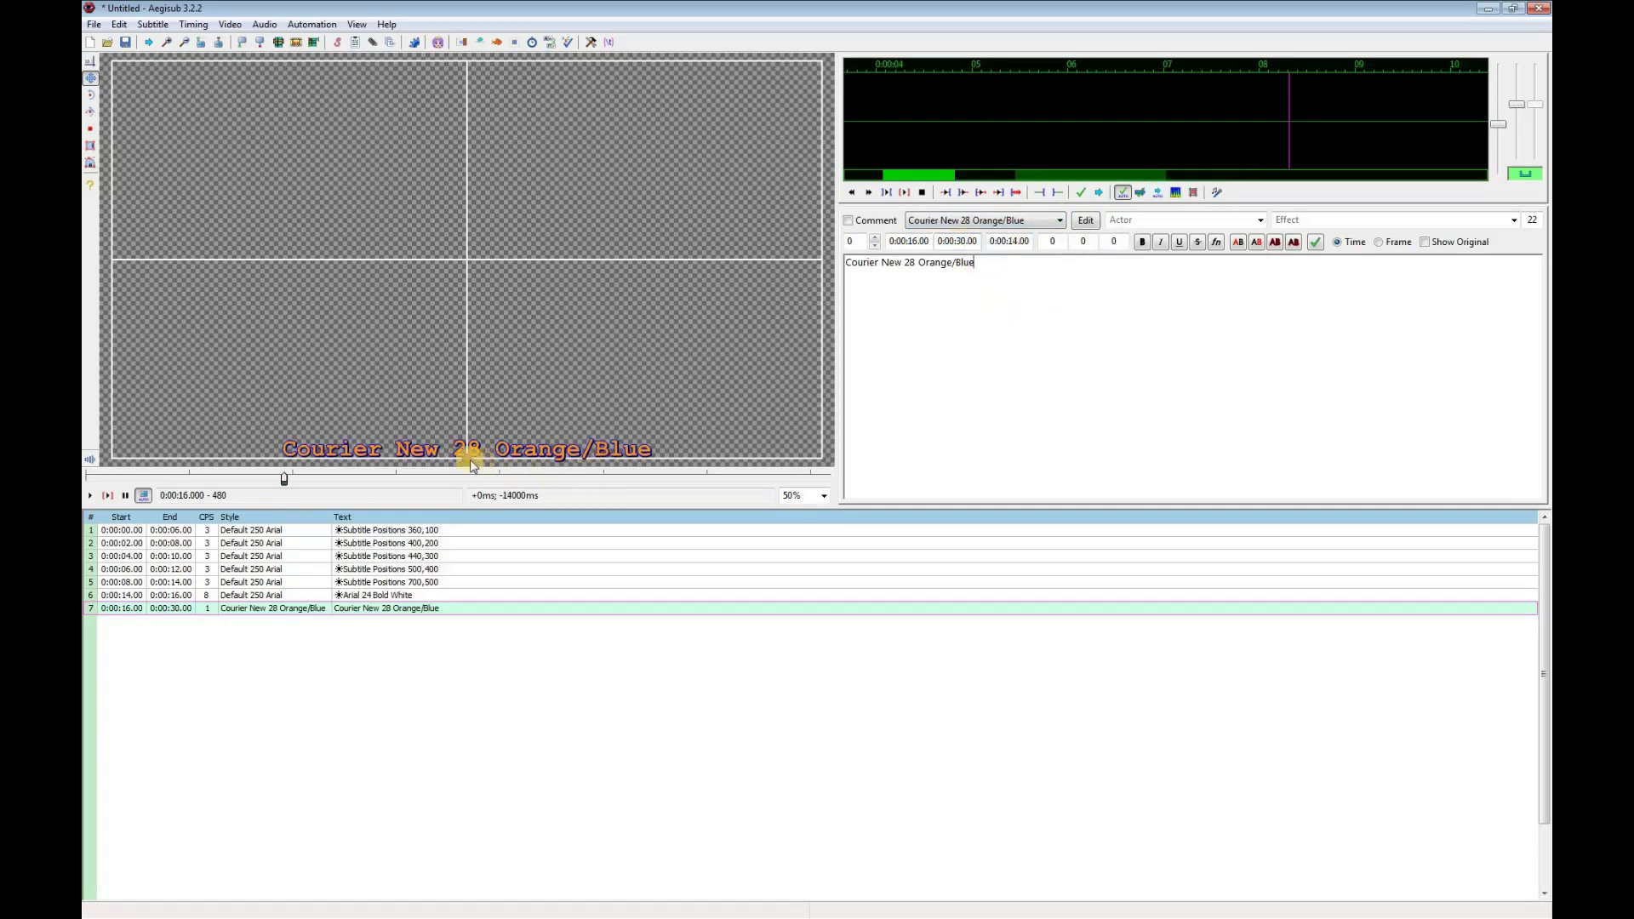
{"action": "left_click_drag", "start_coordinate": [469, 465], "coordinate": [619, 334]}
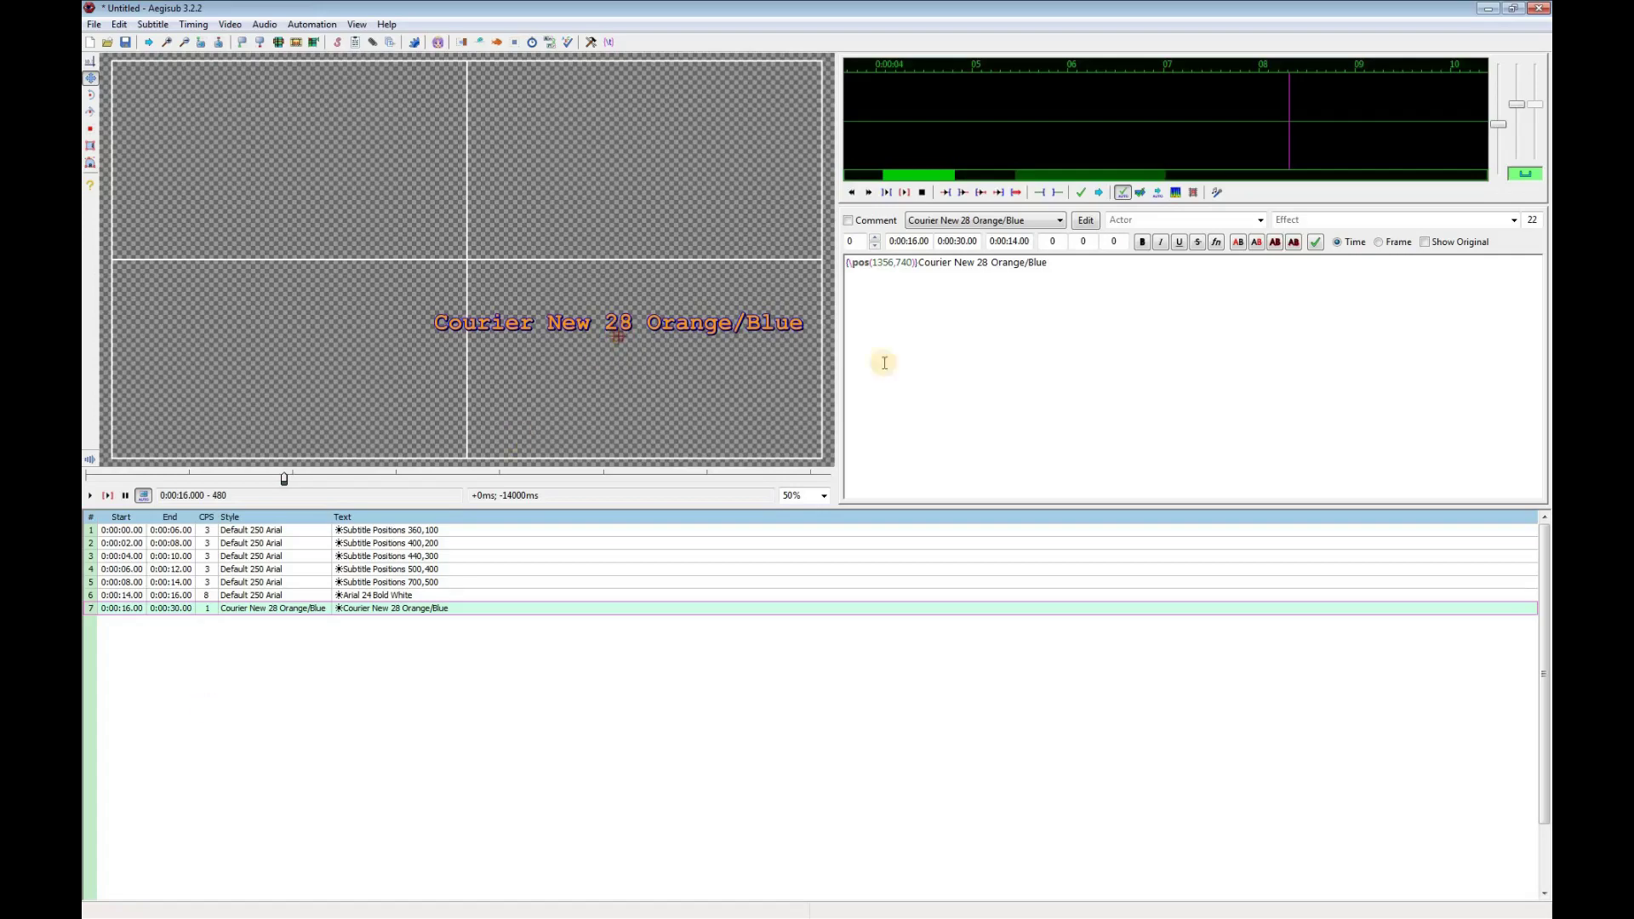
Copy the Times New Roman 26 Blue italic, Comic Sans 30 Green underline and Monotype block background 29 storage styles into the script.
{"action": "left_click", "coordinate": [153, 25]}
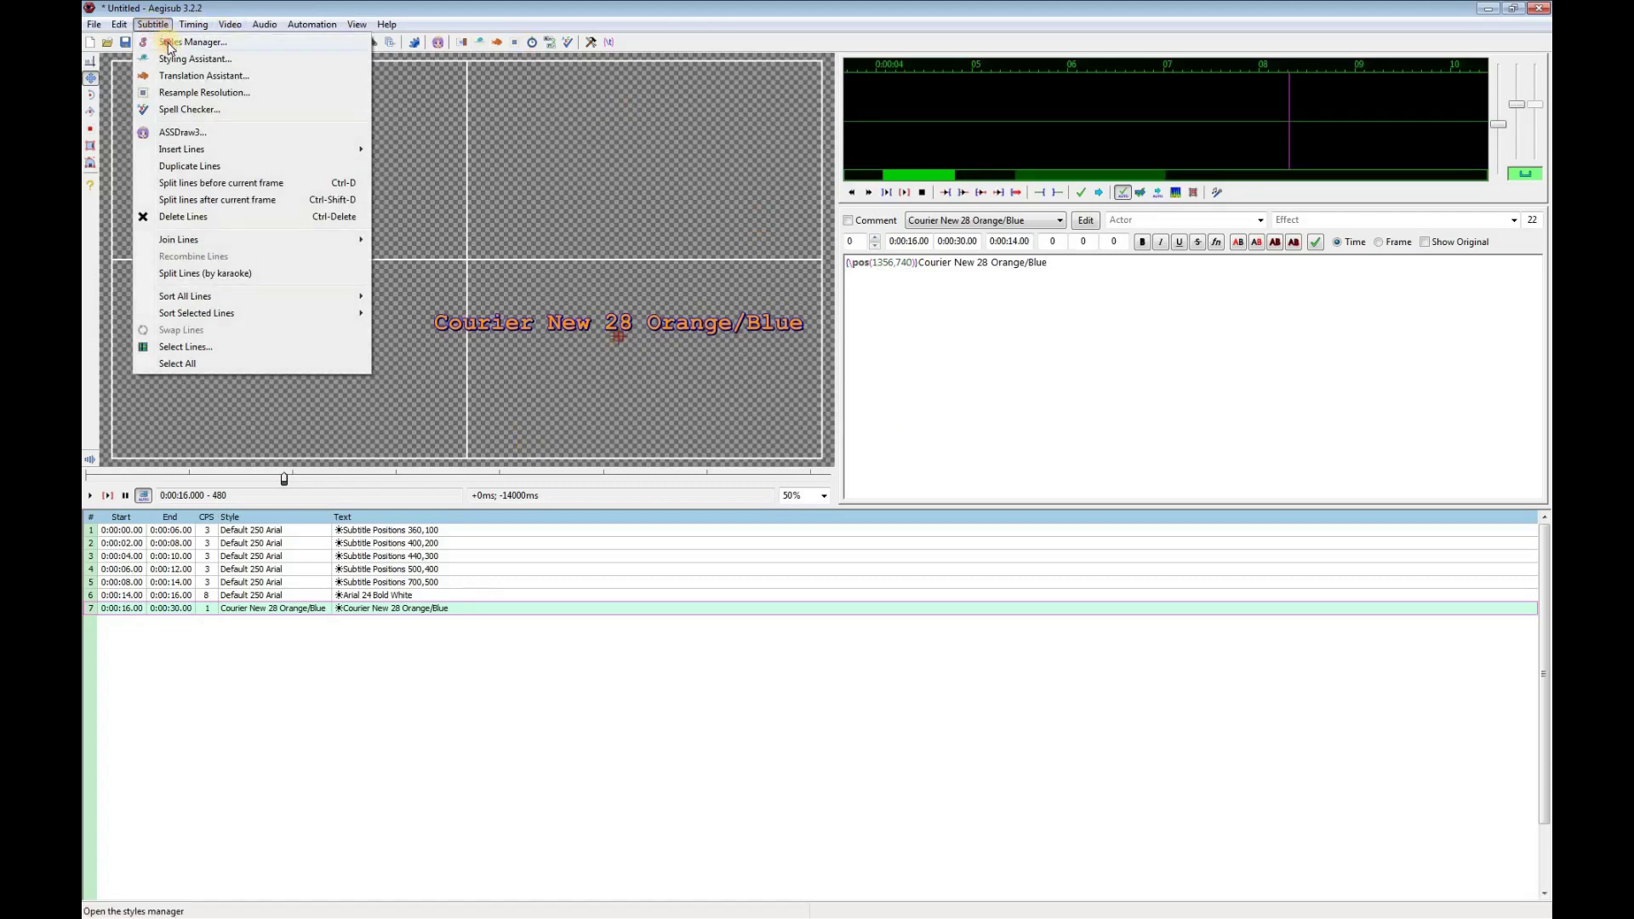
{"action": "left_click", "coordinate": [171, 42]}
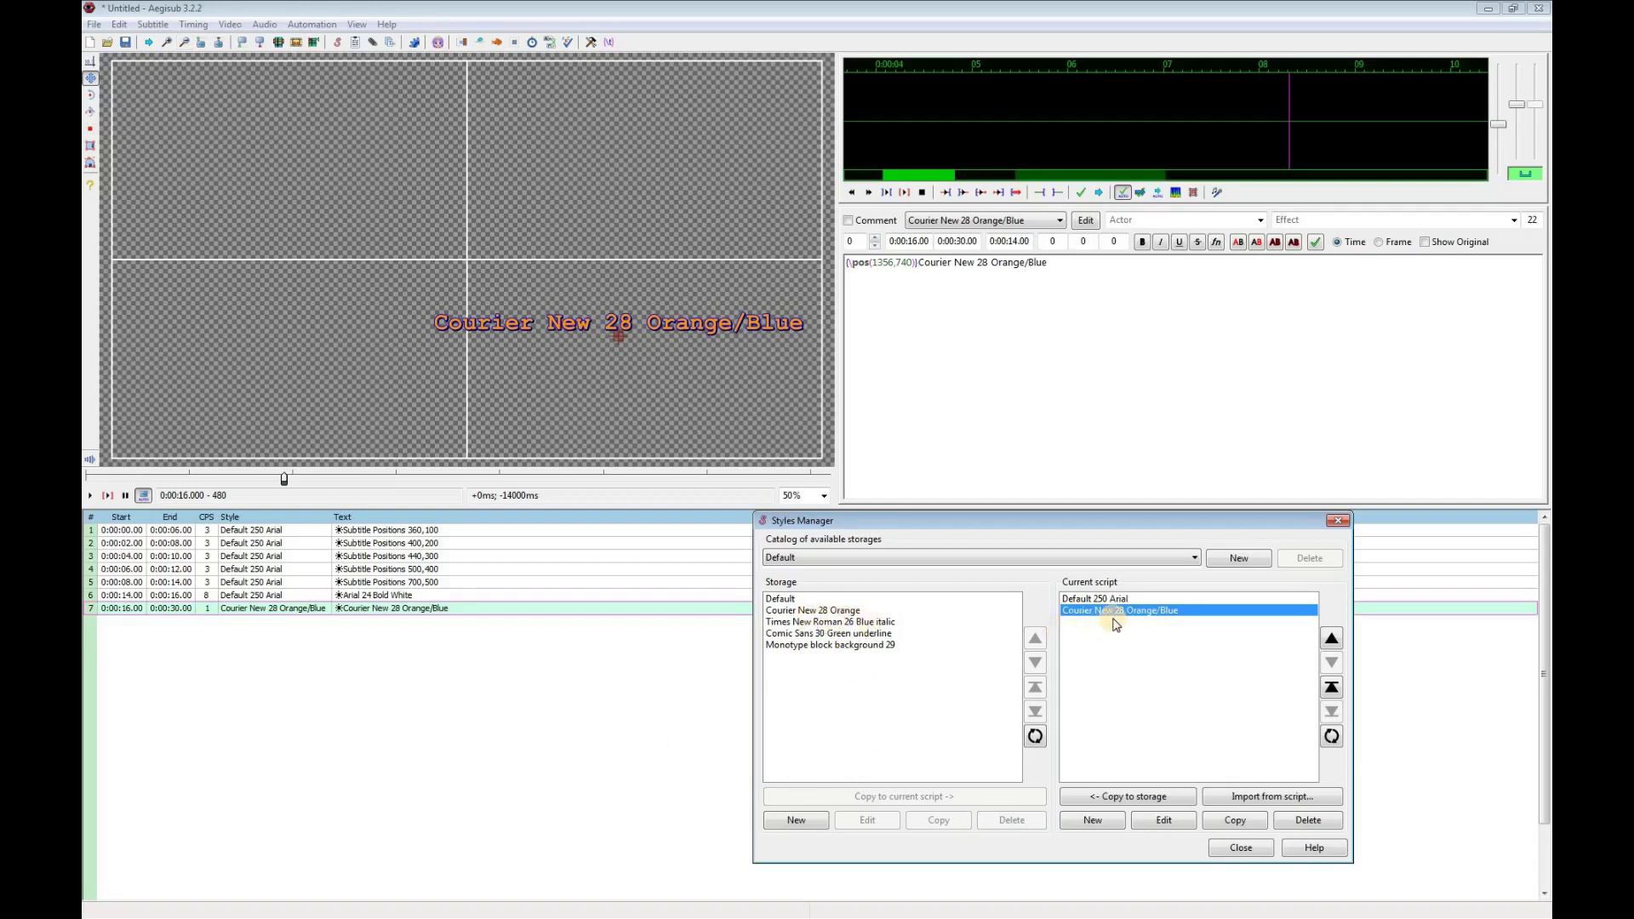
{"action": "left_click", "coordinate": [817, 625]}
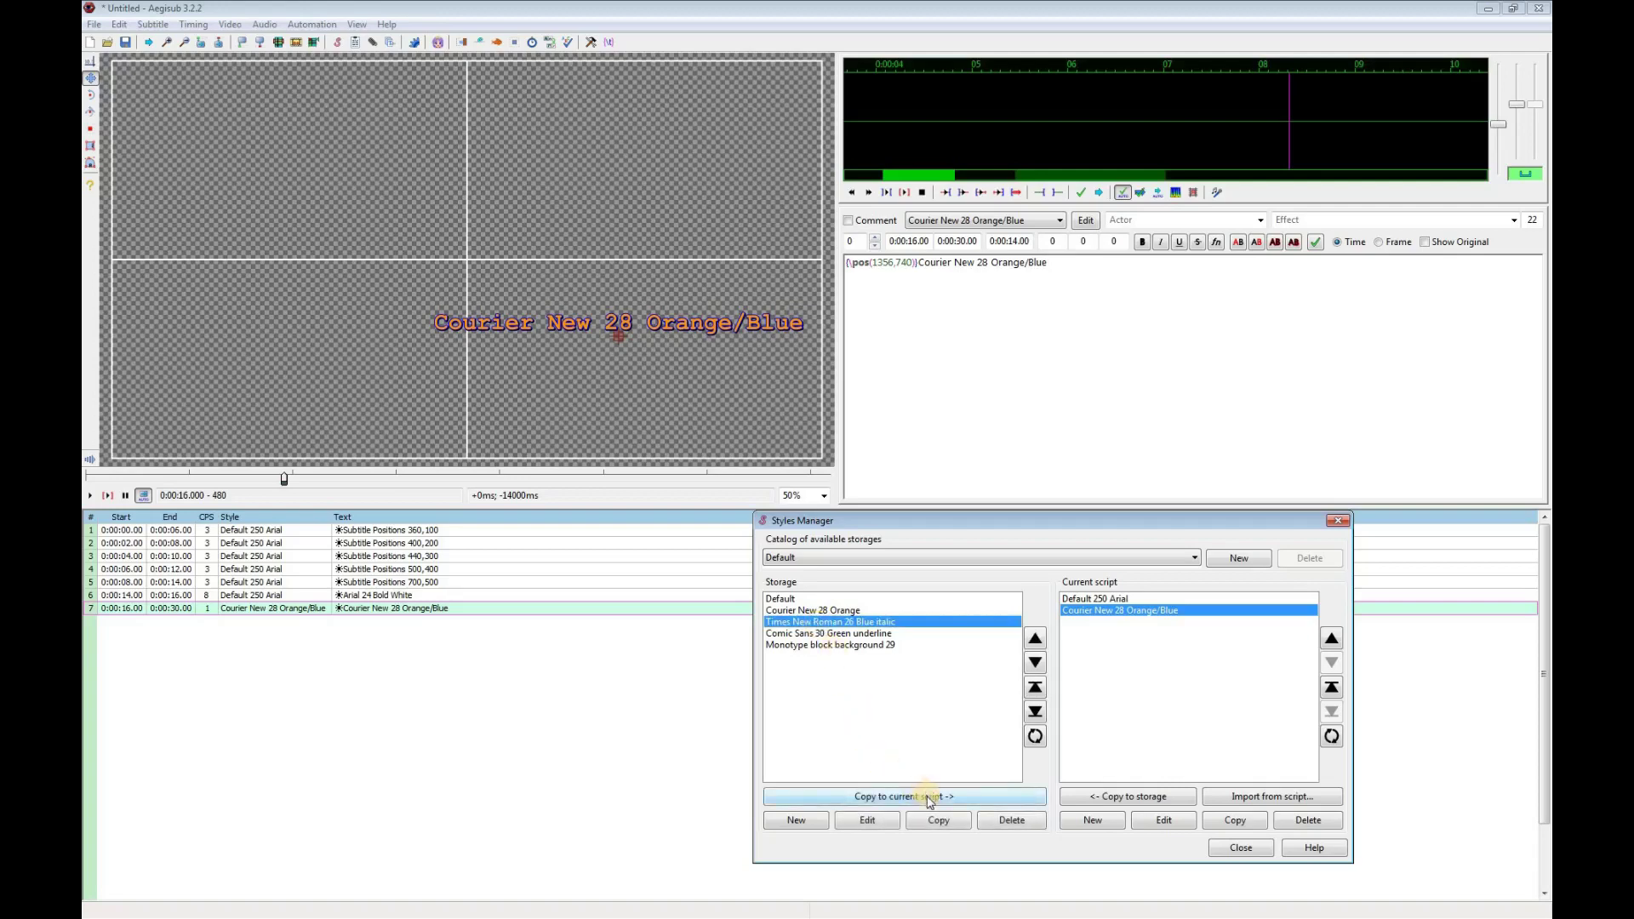
{"action": "left_click", "coordinate": [929, 797]}
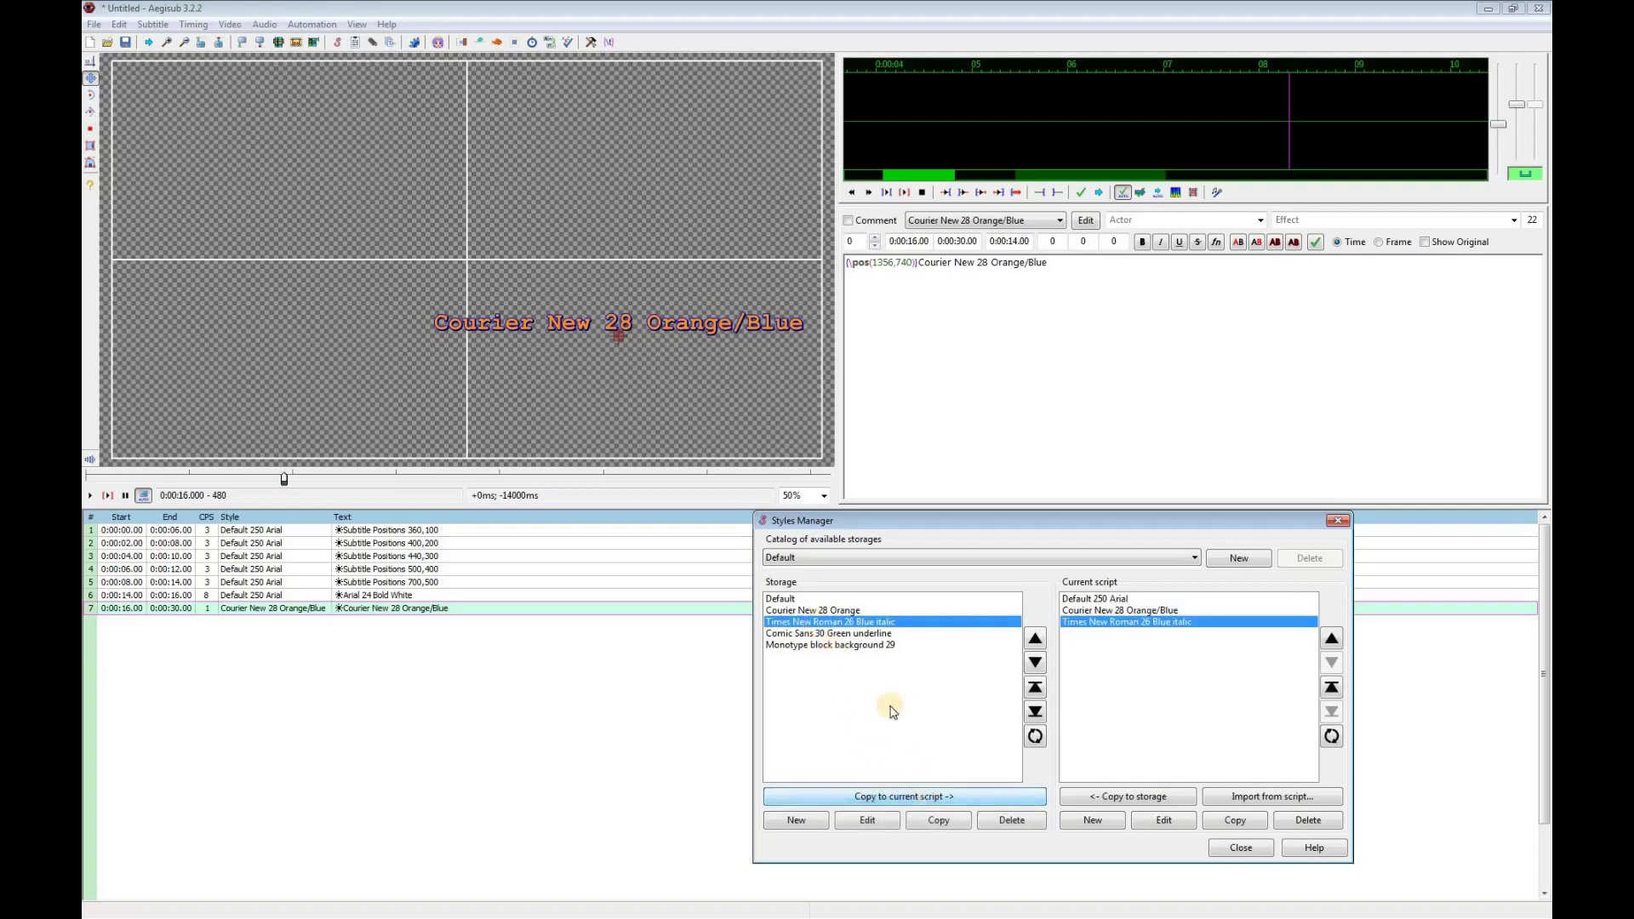
{"action": "left_click", "coordinate": [855, 633]}
{"action": "left_click", "coordinate": [895, 797]}
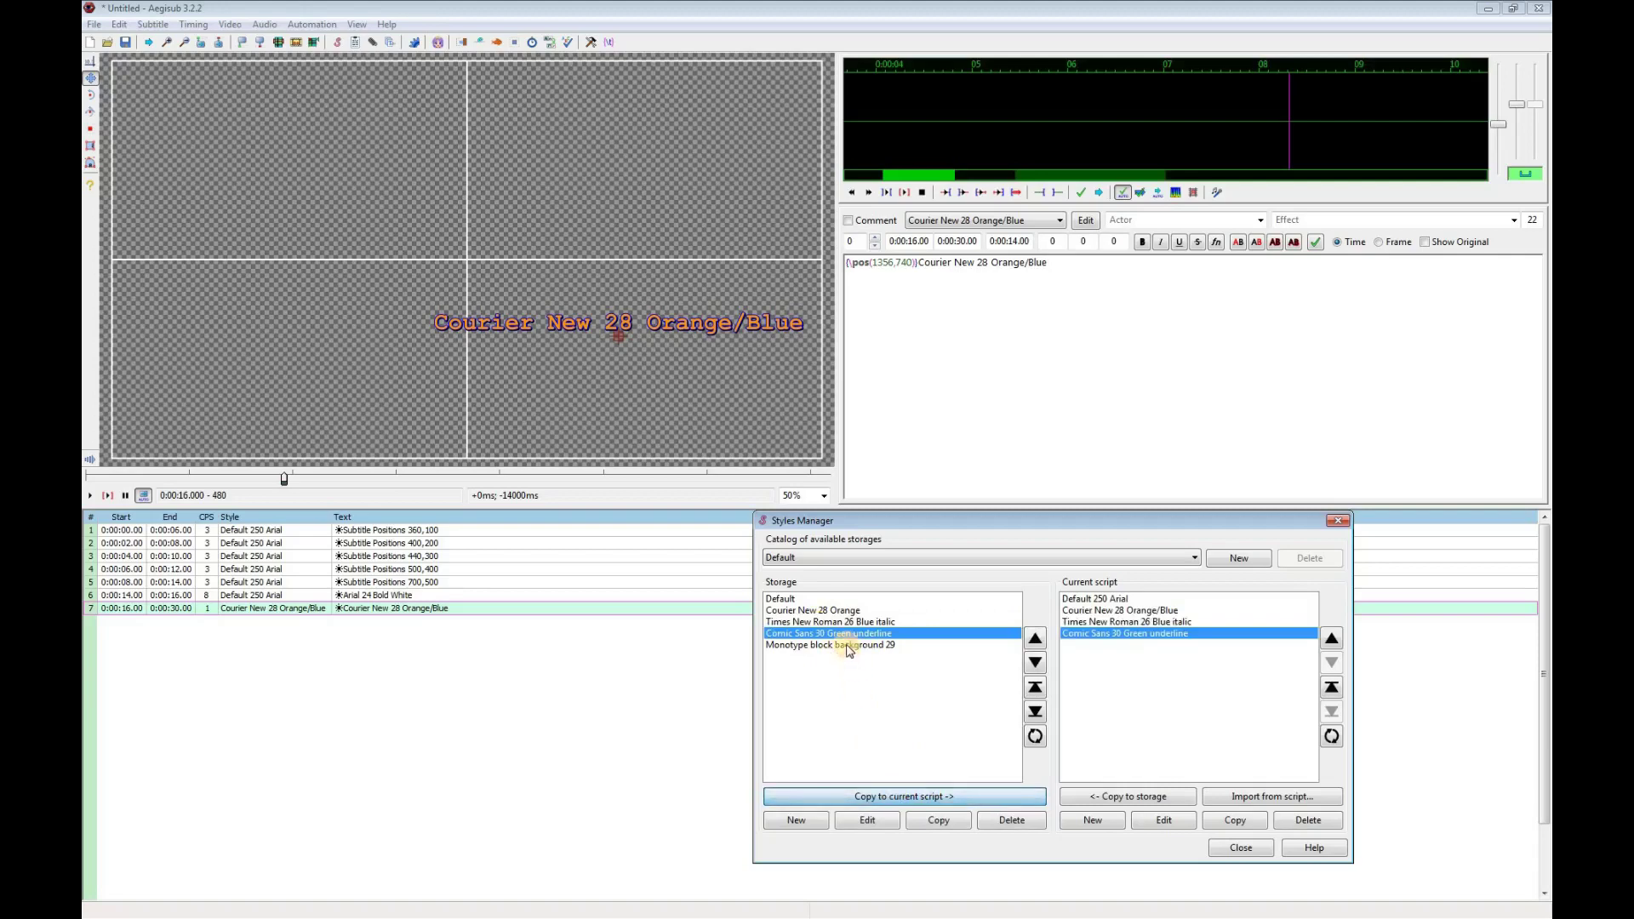
{"action": "left_click", "coordinate": [847, 644]}
{"action": "left_click", "coordinate": [887, 797]}
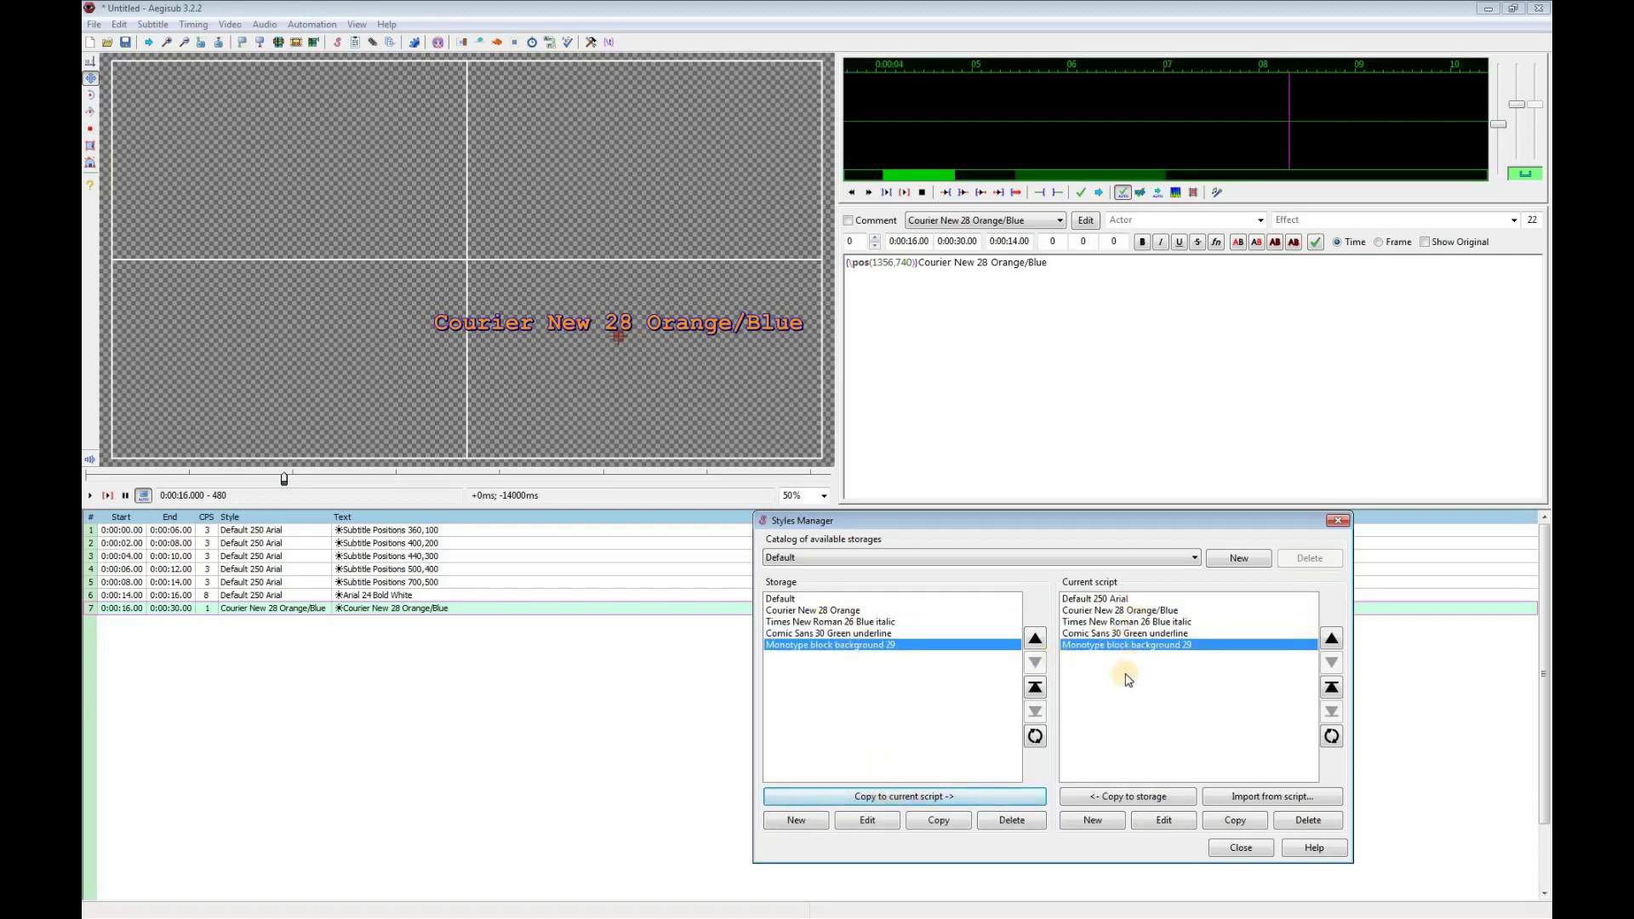
{"action": "left_click", "coordinate": [1239, 849]}
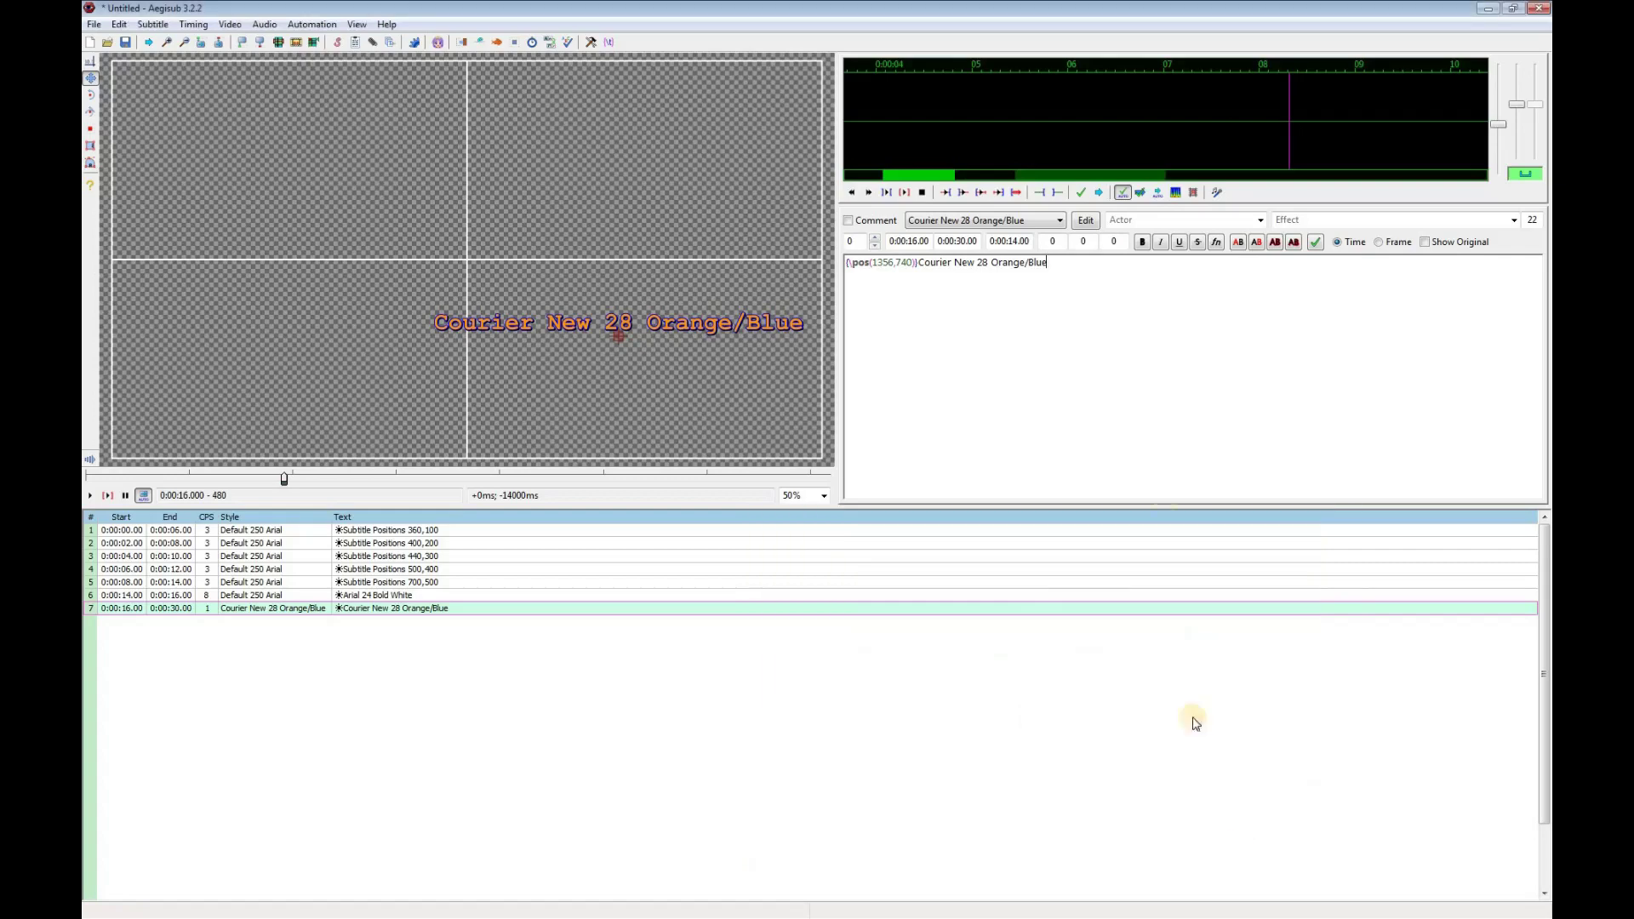
{"action": "left_click", "coordinate": [1061, 222]}
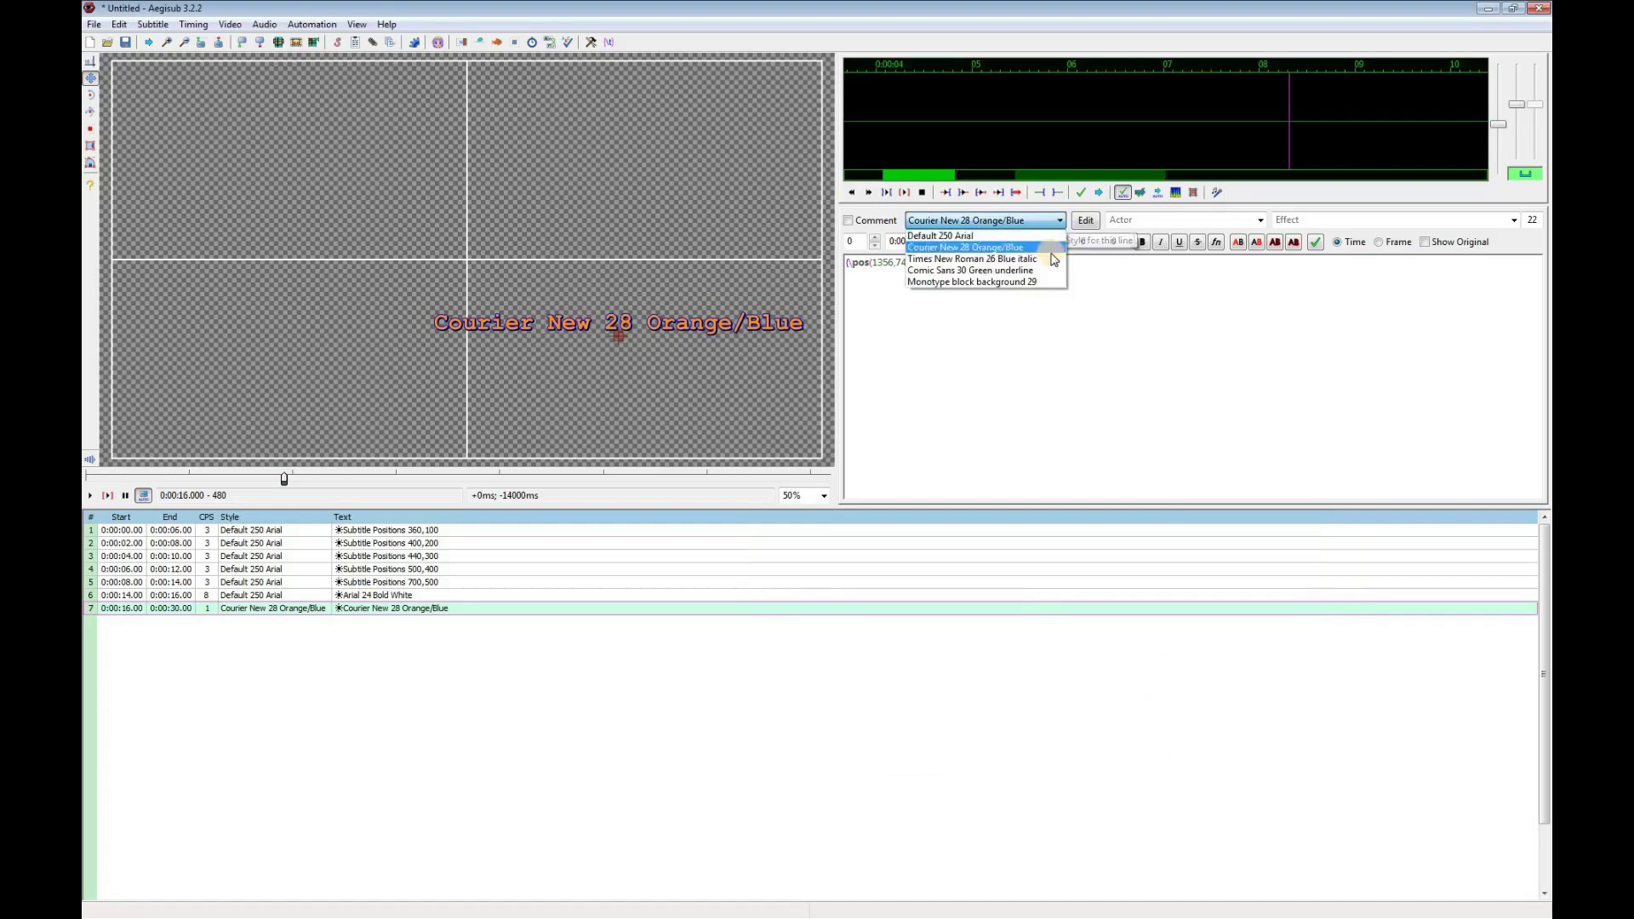
{"action": "left_click", "coordinate": [1051, 257]}
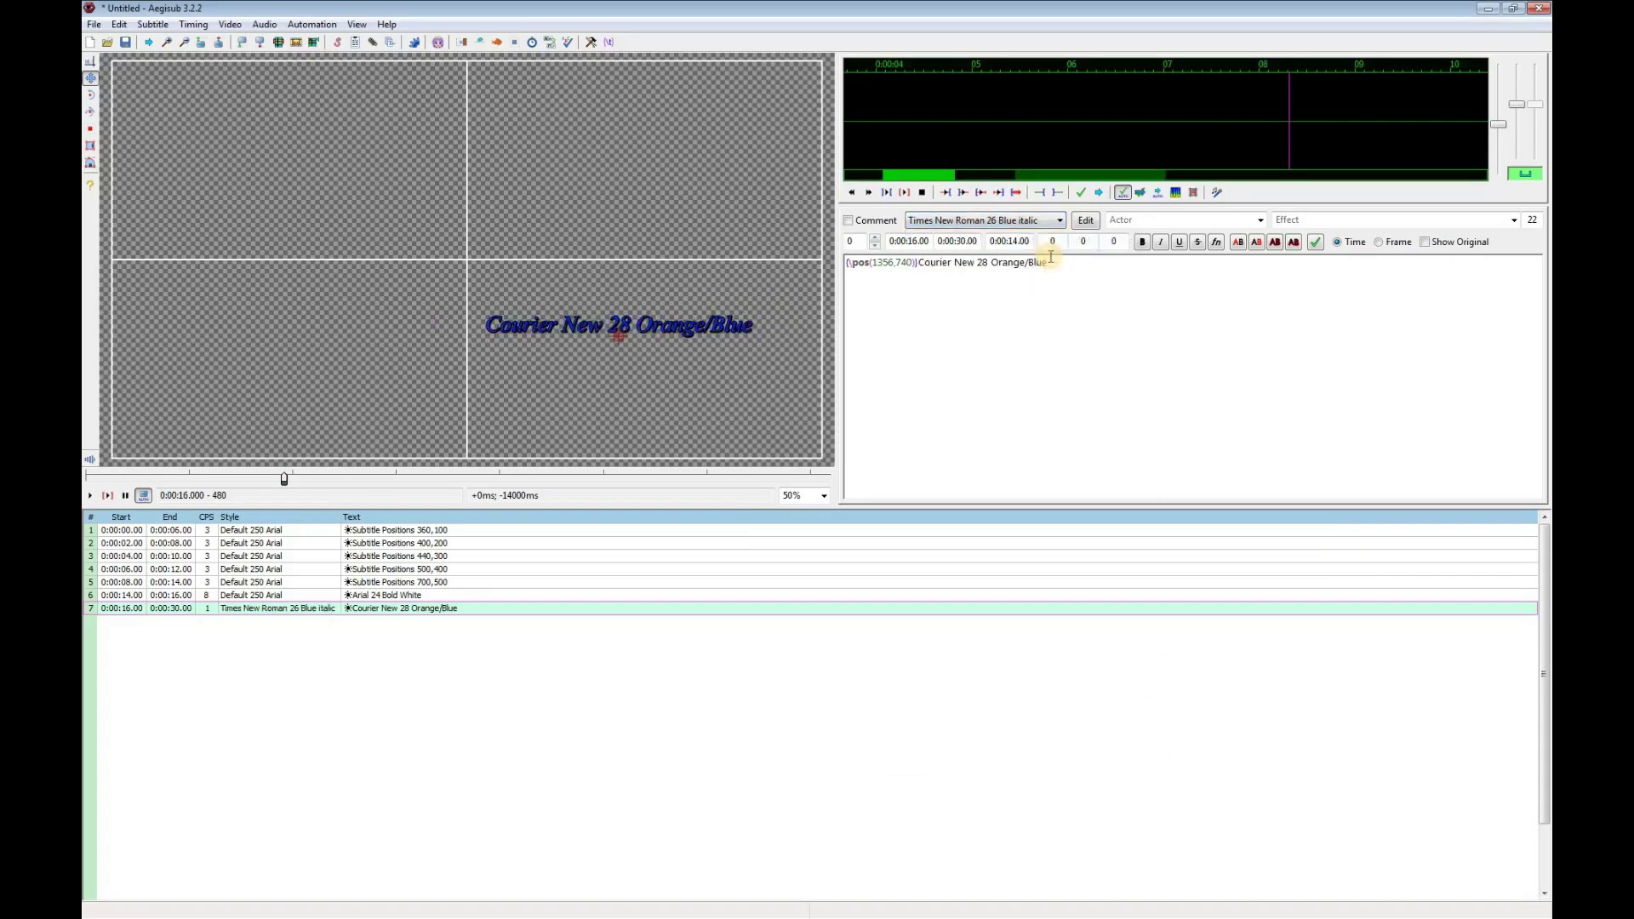
{"action": "left_click", "coordinate": [1060, 221]}
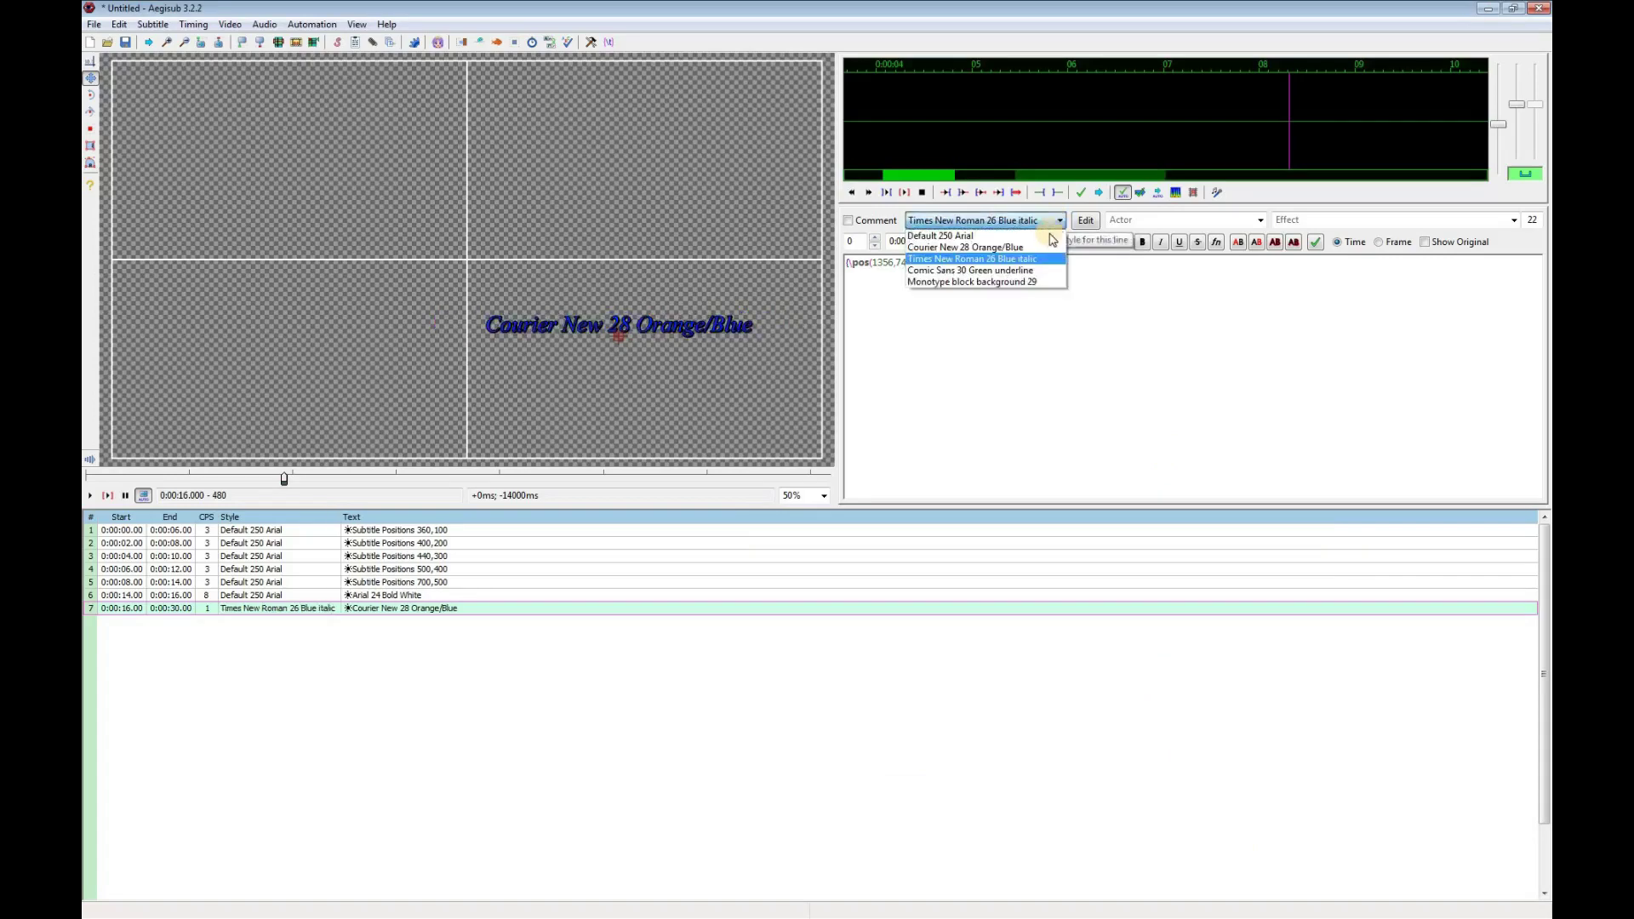
{"action": "left_click", "coordinate": [1048, 244]}
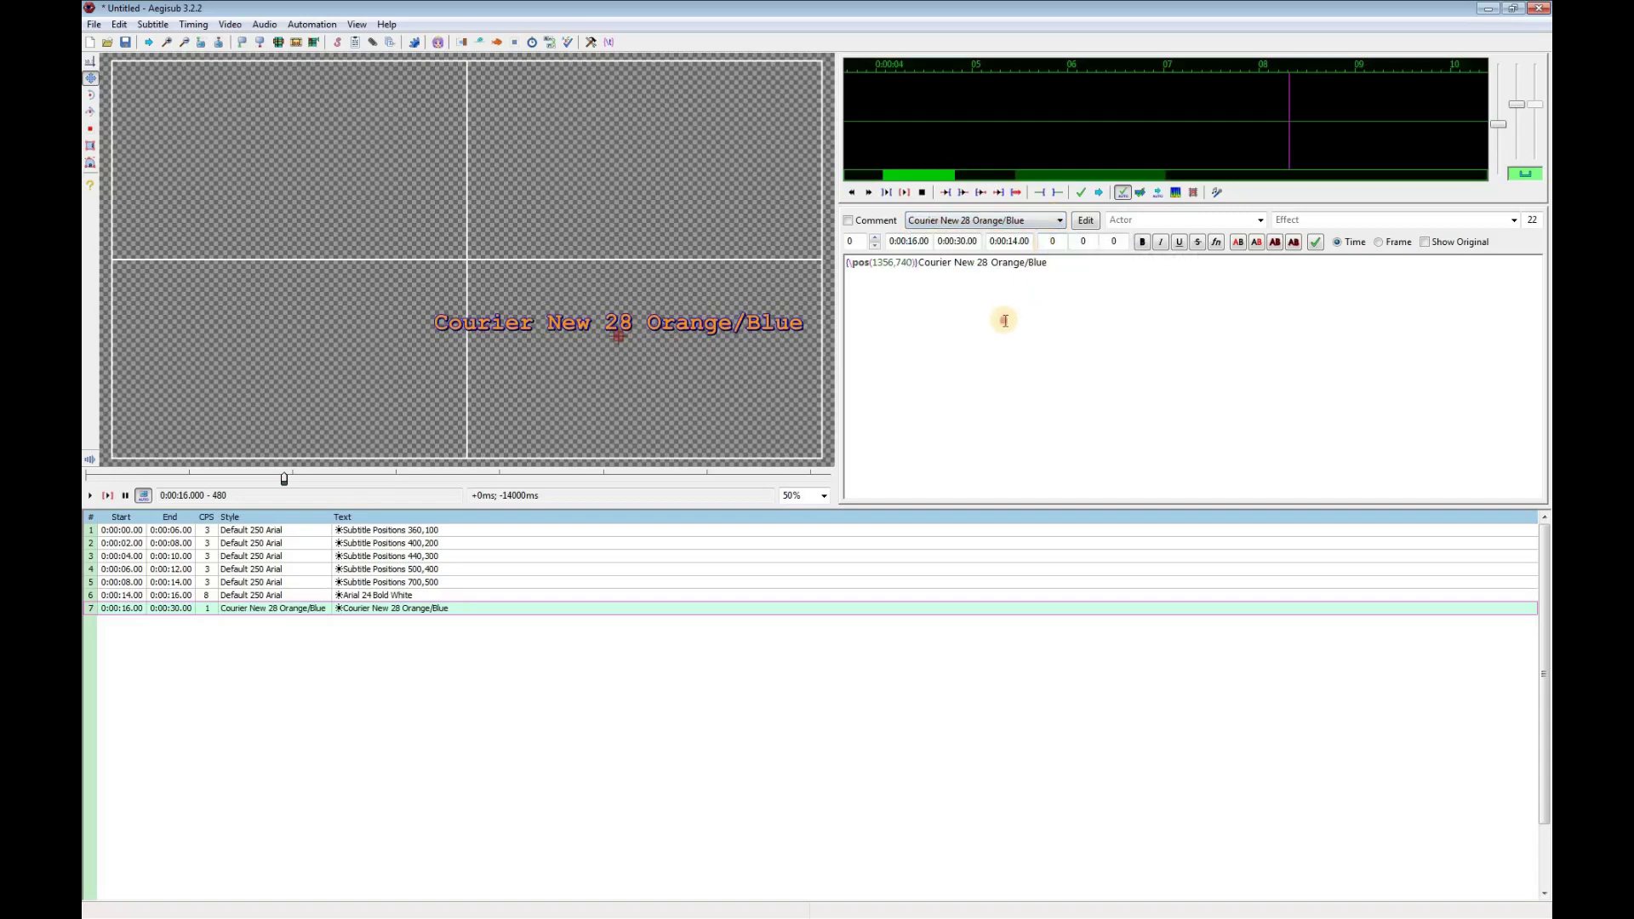
Insert four empty lines after line 7.
{"action": "right_click", "coordinate": [553, 614]}
{"action": "left_click", "coordinate": [587, 253]}
{"action": "right_click", "coordinate": [515, 623]}
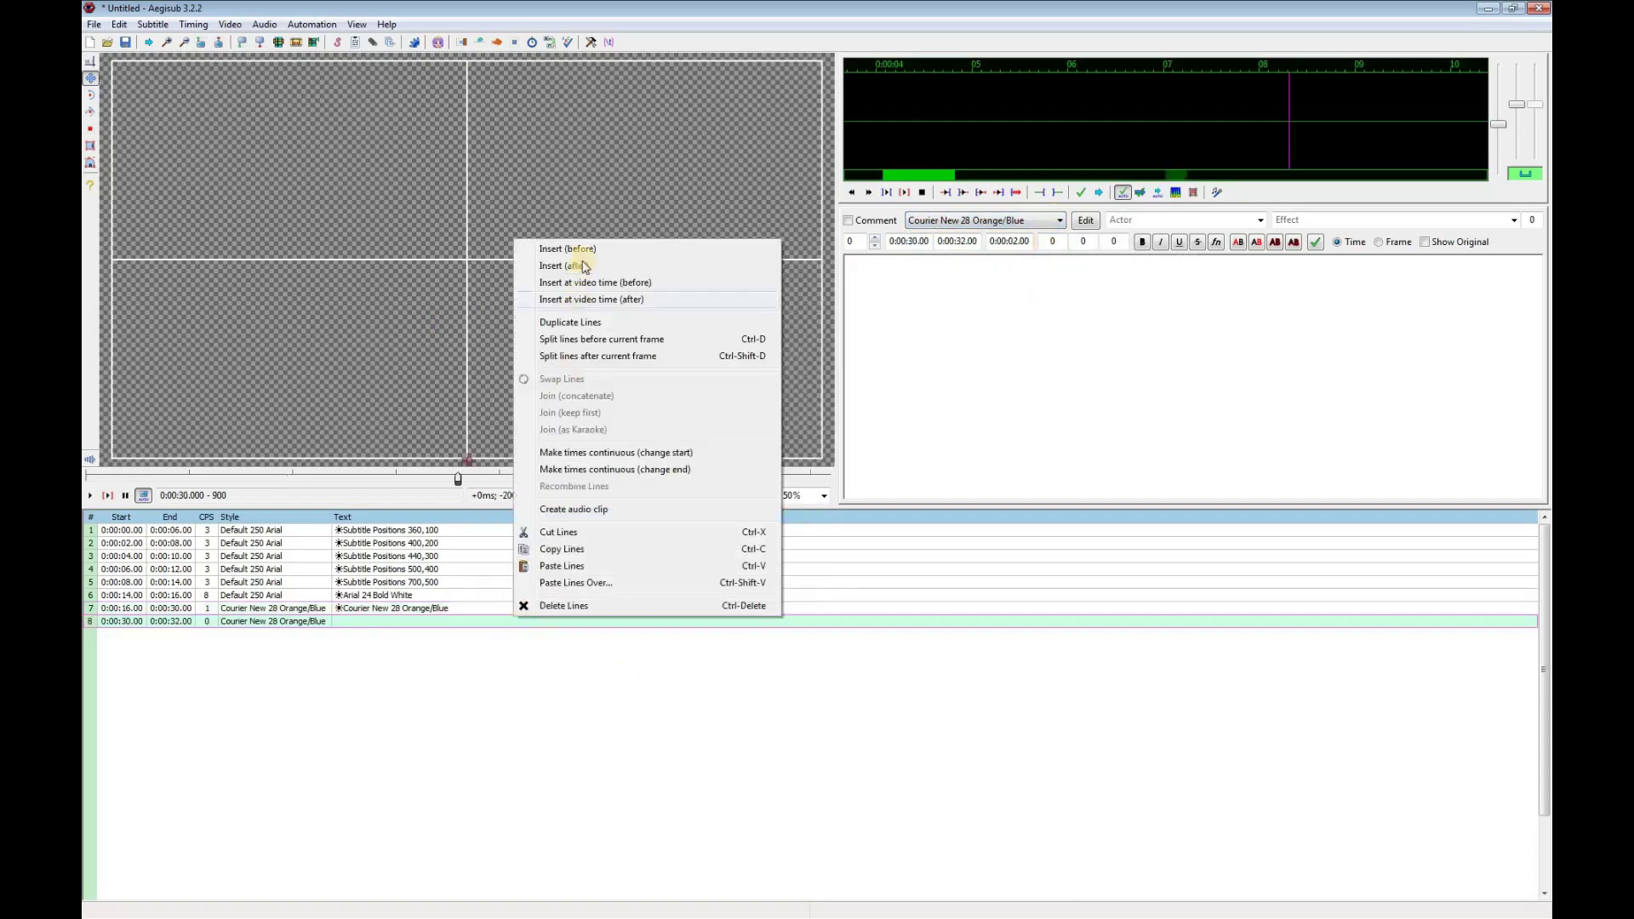
{"action": "left_click", "coordinate": [586, 267]}
{"action": "right_click", "coordinate": [511, 640]}
{"action": "left_click", "coordinate": [578, 288]}
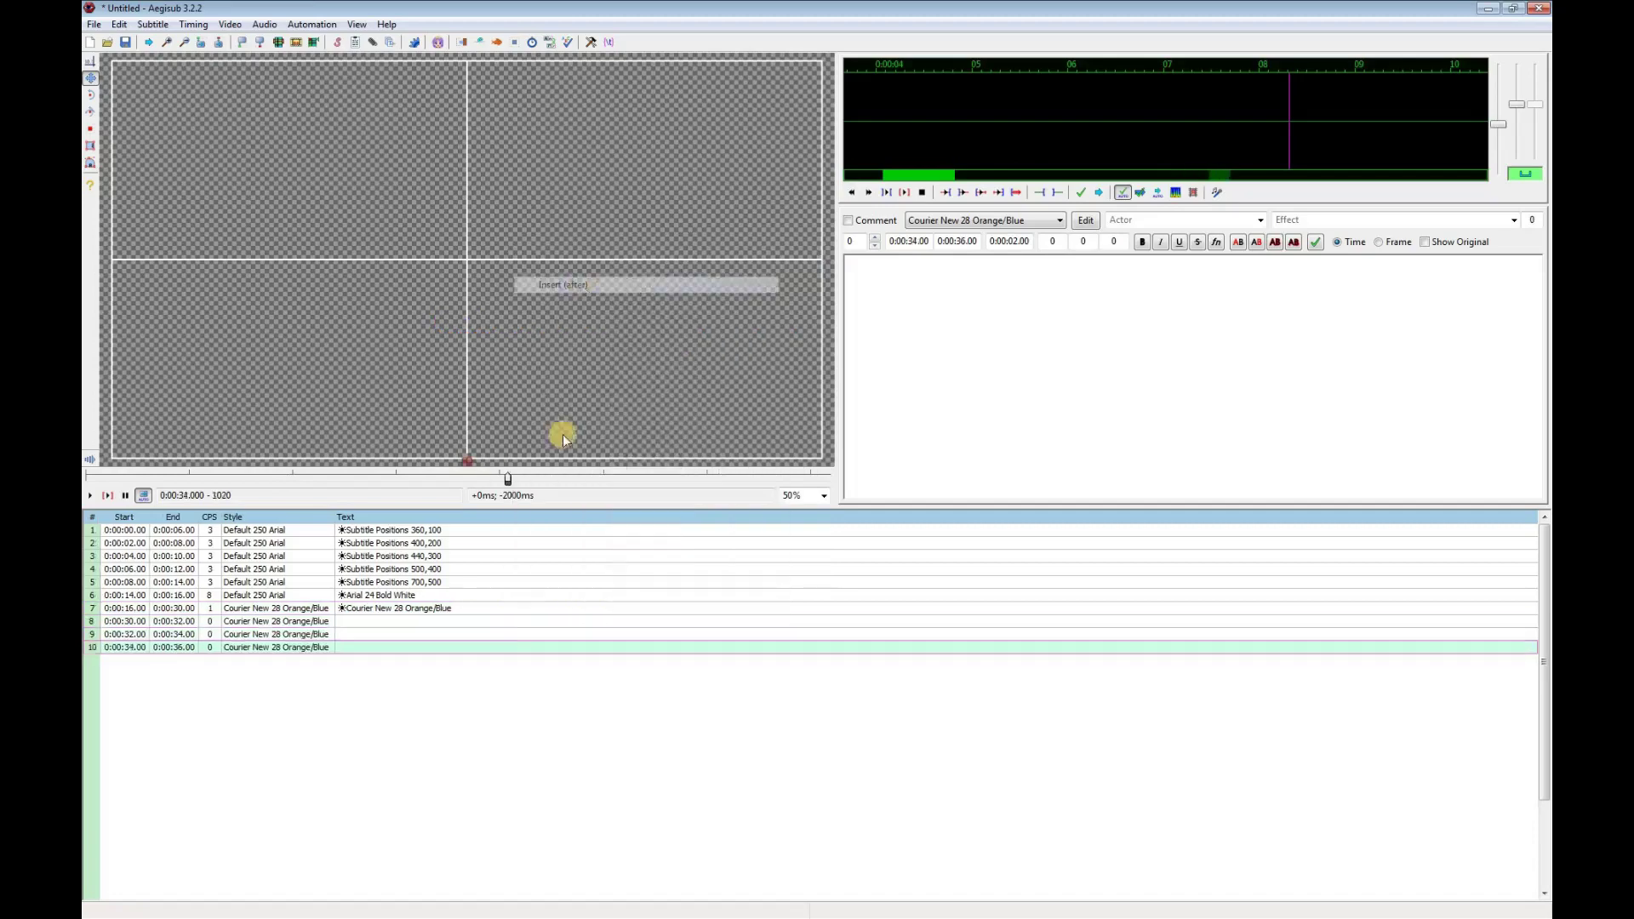
{"action": "right_click", "coordinate": [513, 648]}
{"action": "left_click", "coordinate": [581, 302]}
{"action": "key", "text": "Up"}
{"action": "key", "text": "Up"}
{"action": "key", "text": "Up"}
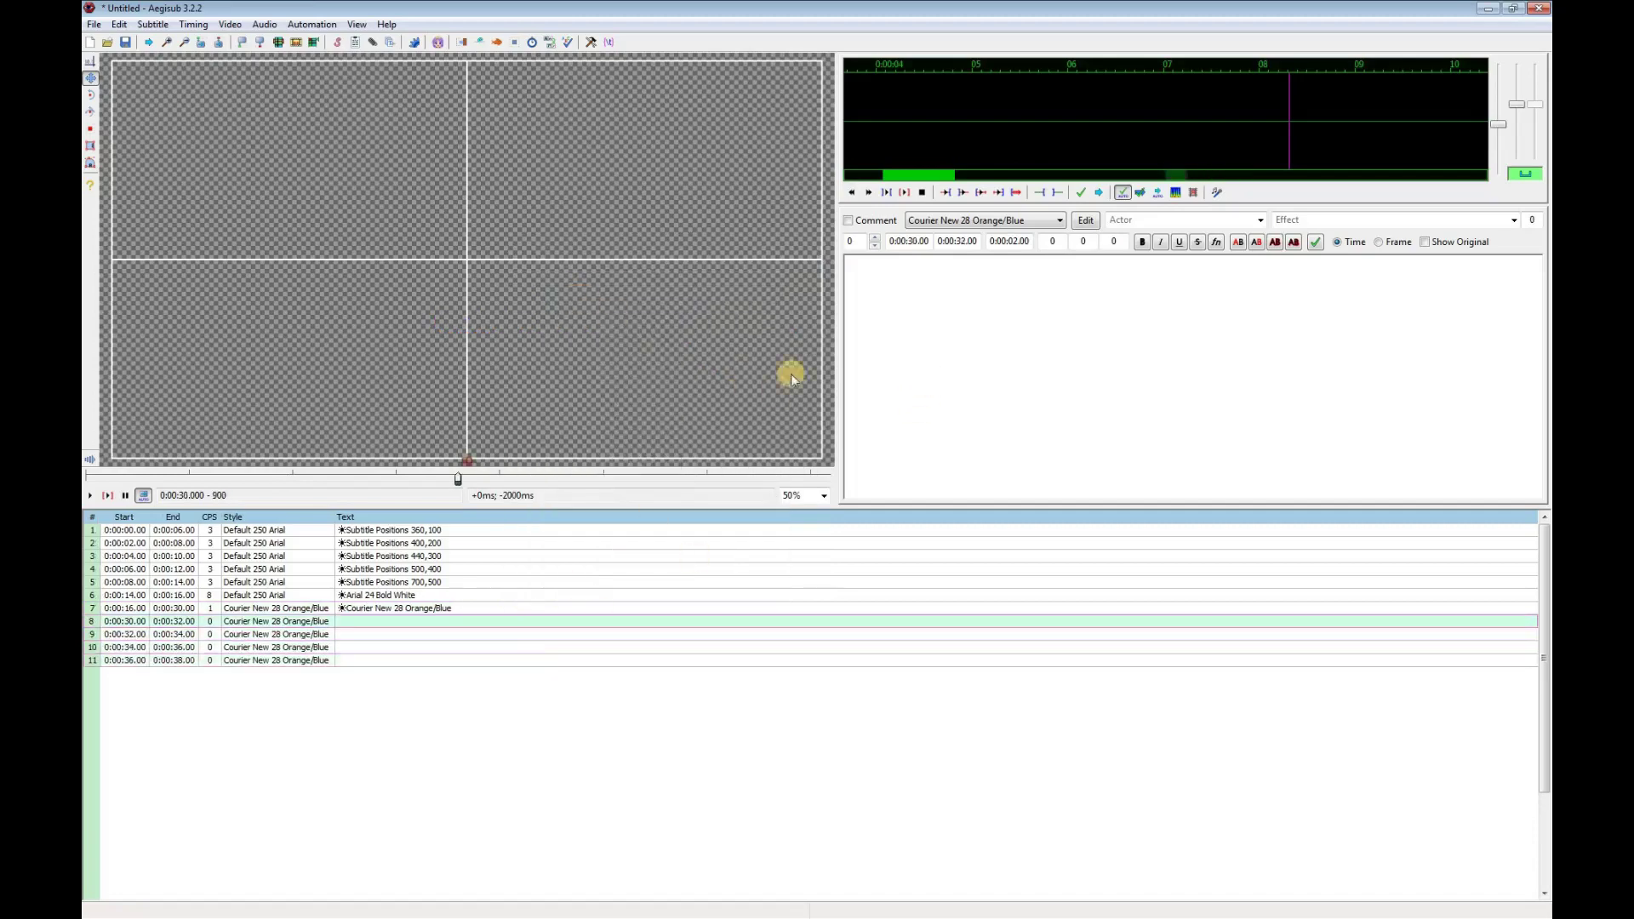
Label line 8 'Times New Roman 26 Blue italic', apply that style, and move it up-right.
{"action": "left_click", "coordinate": [866, 284]}
{"action": "type", "text": "Times New Roman"}
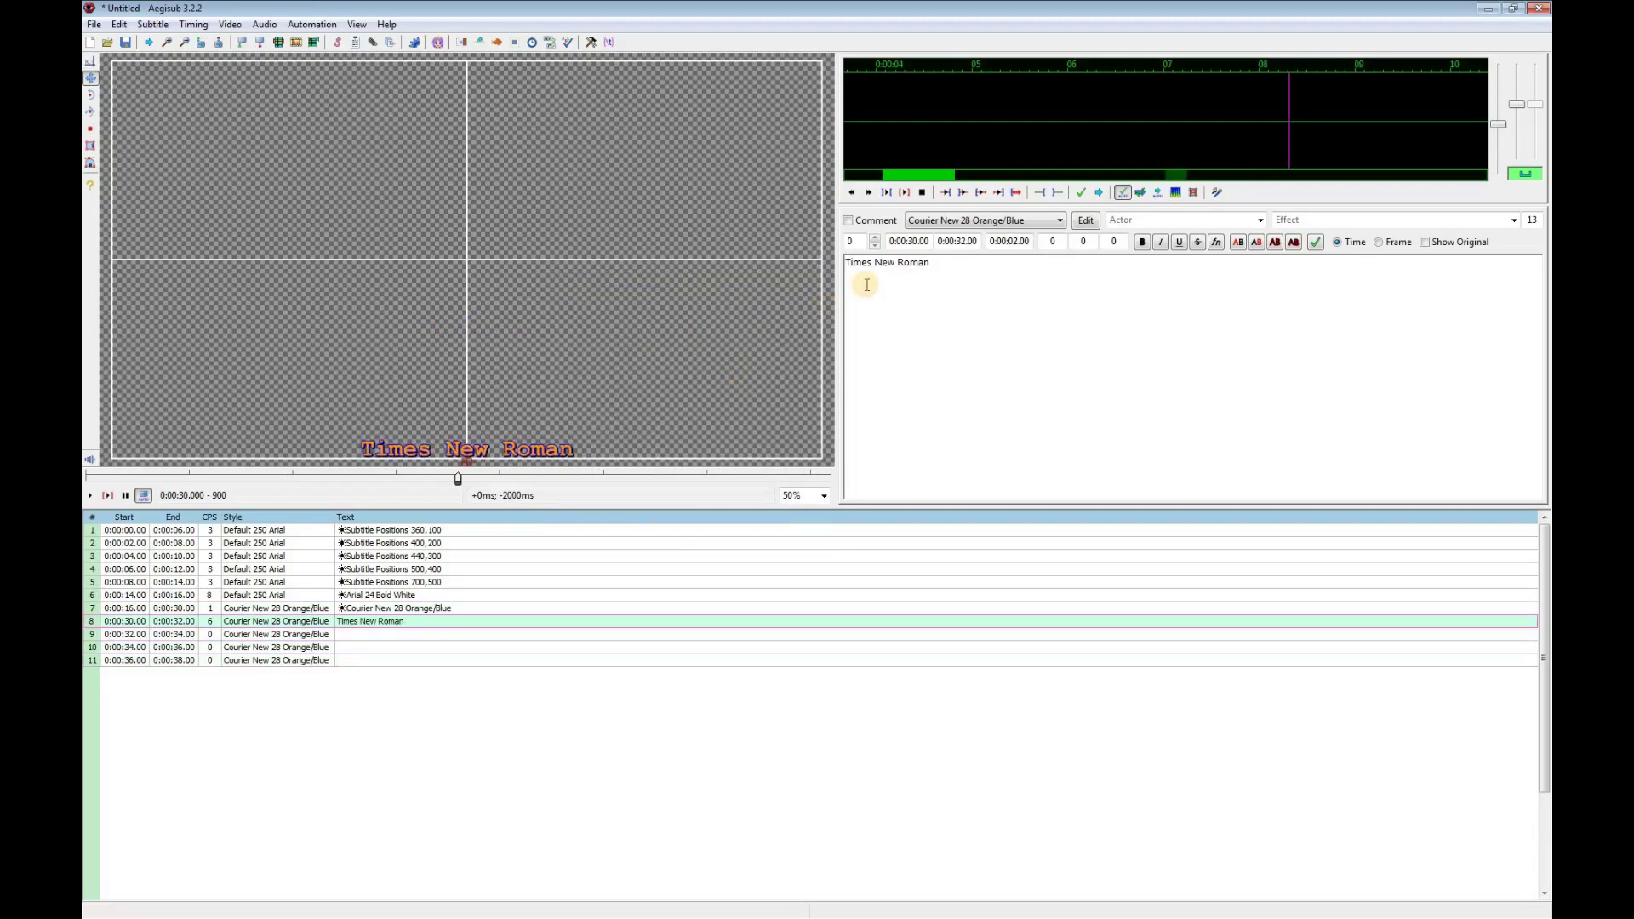
{"action": "type", "text": " 26 Blue italic"}
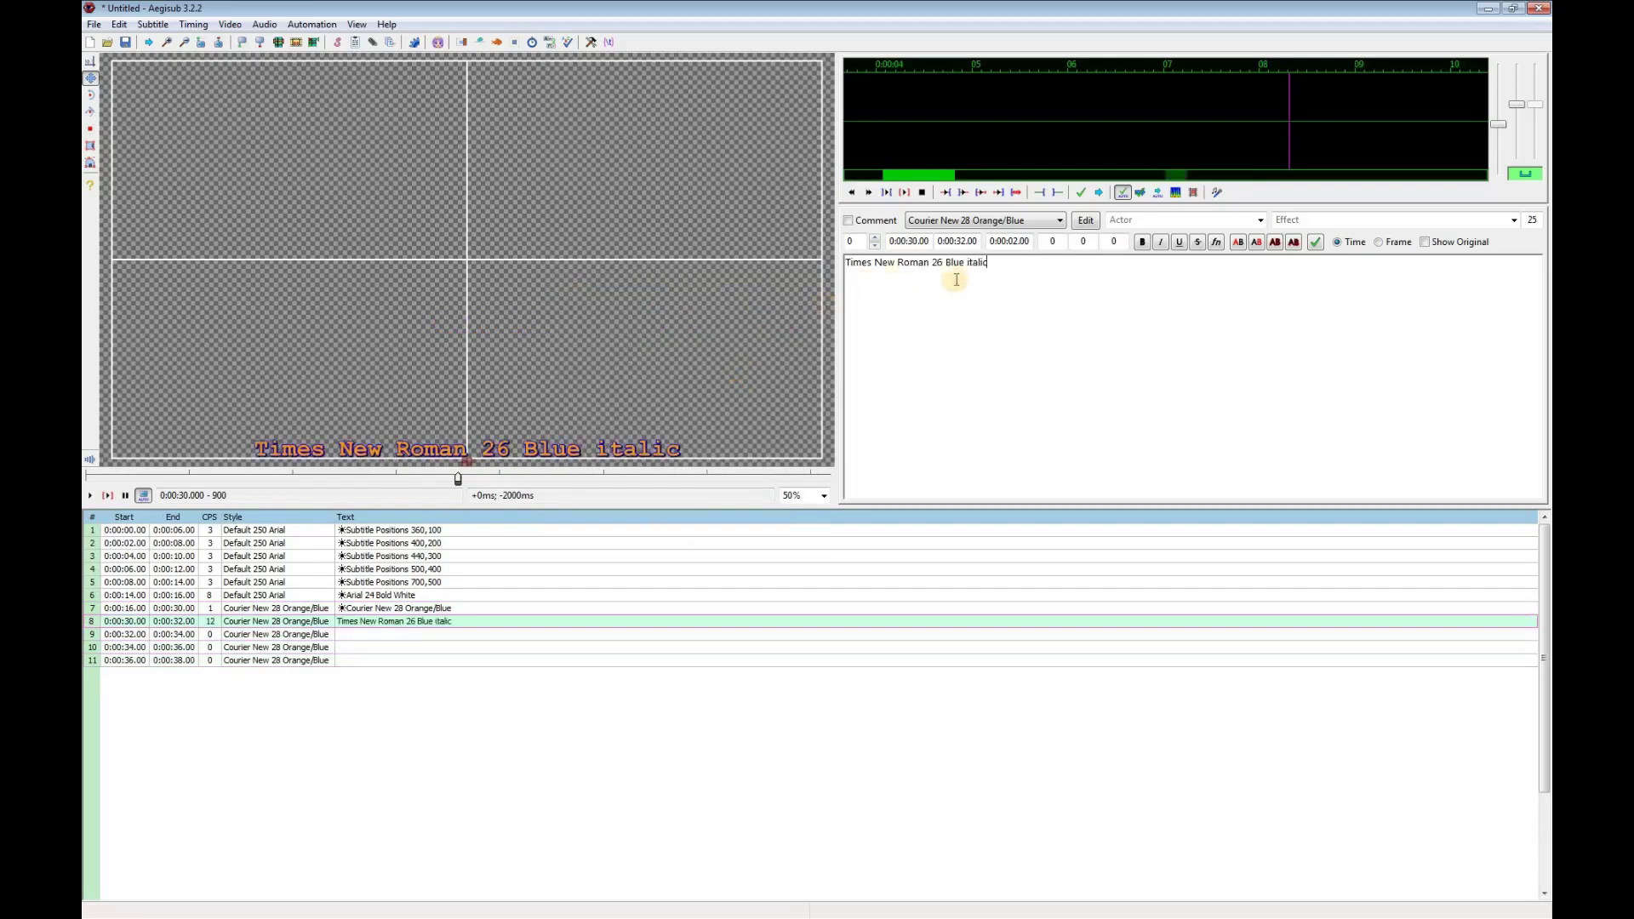
{"action": "left_click", "coordinate": [984, 220]}
{"action": "left_click", "coordinate": [979, 247]}
{"action": "left_click", "coordinate": [984, 220]}
{"action": "left_click", "coordinate": [978, 240]}
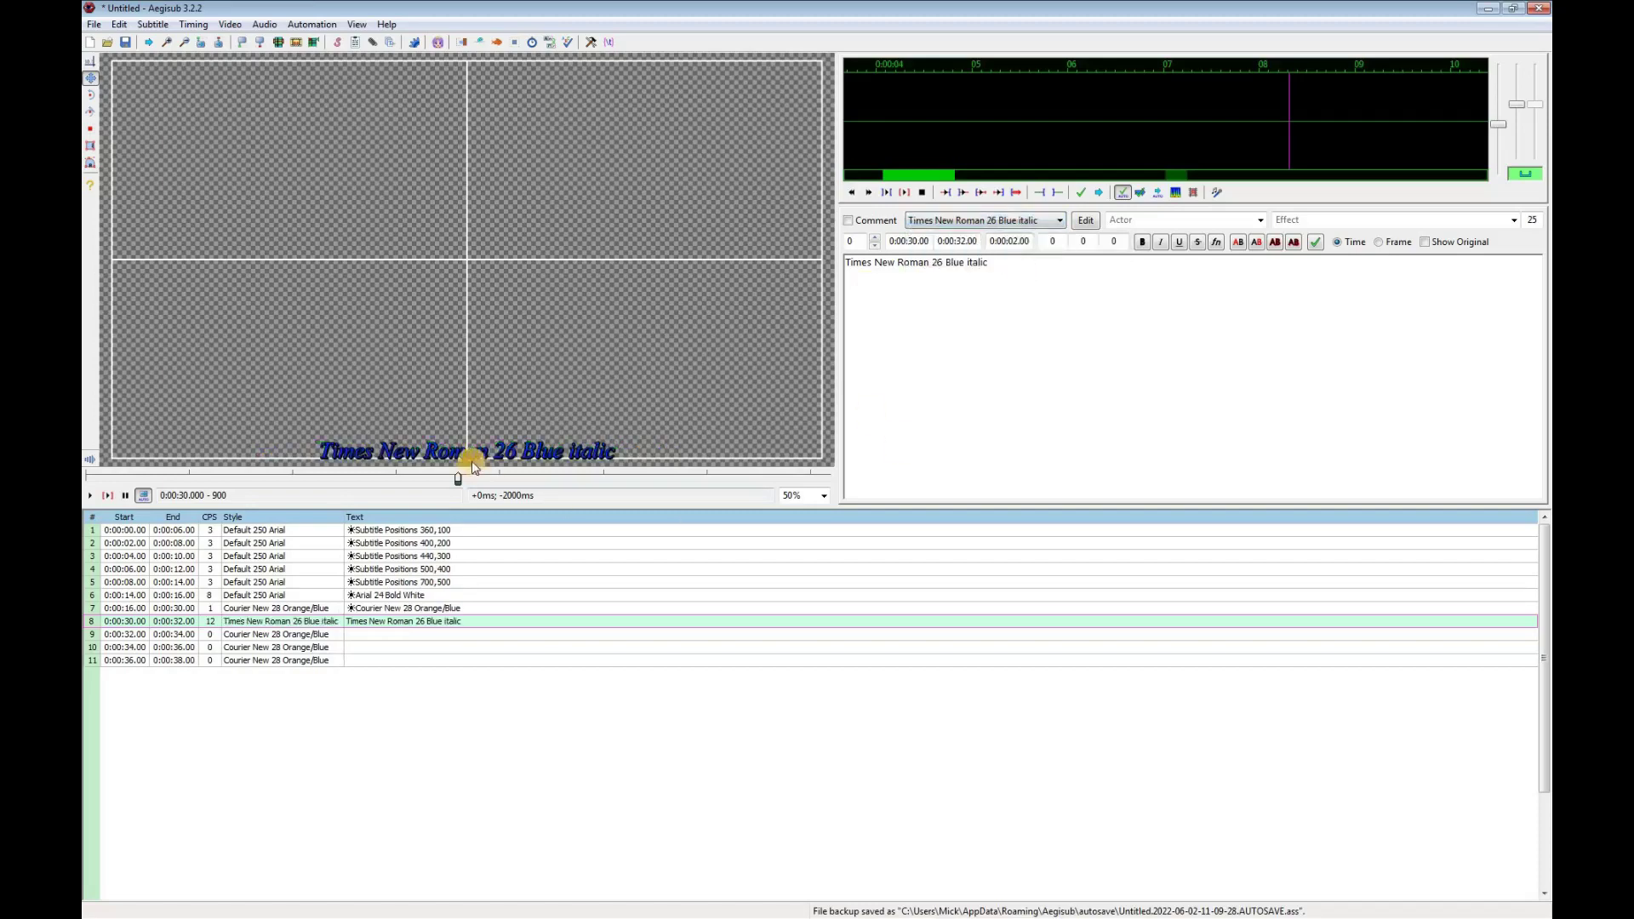
{"action": "left_click_drag", "start_coordinate": [474, 467], "coordinate": [624, 375]}
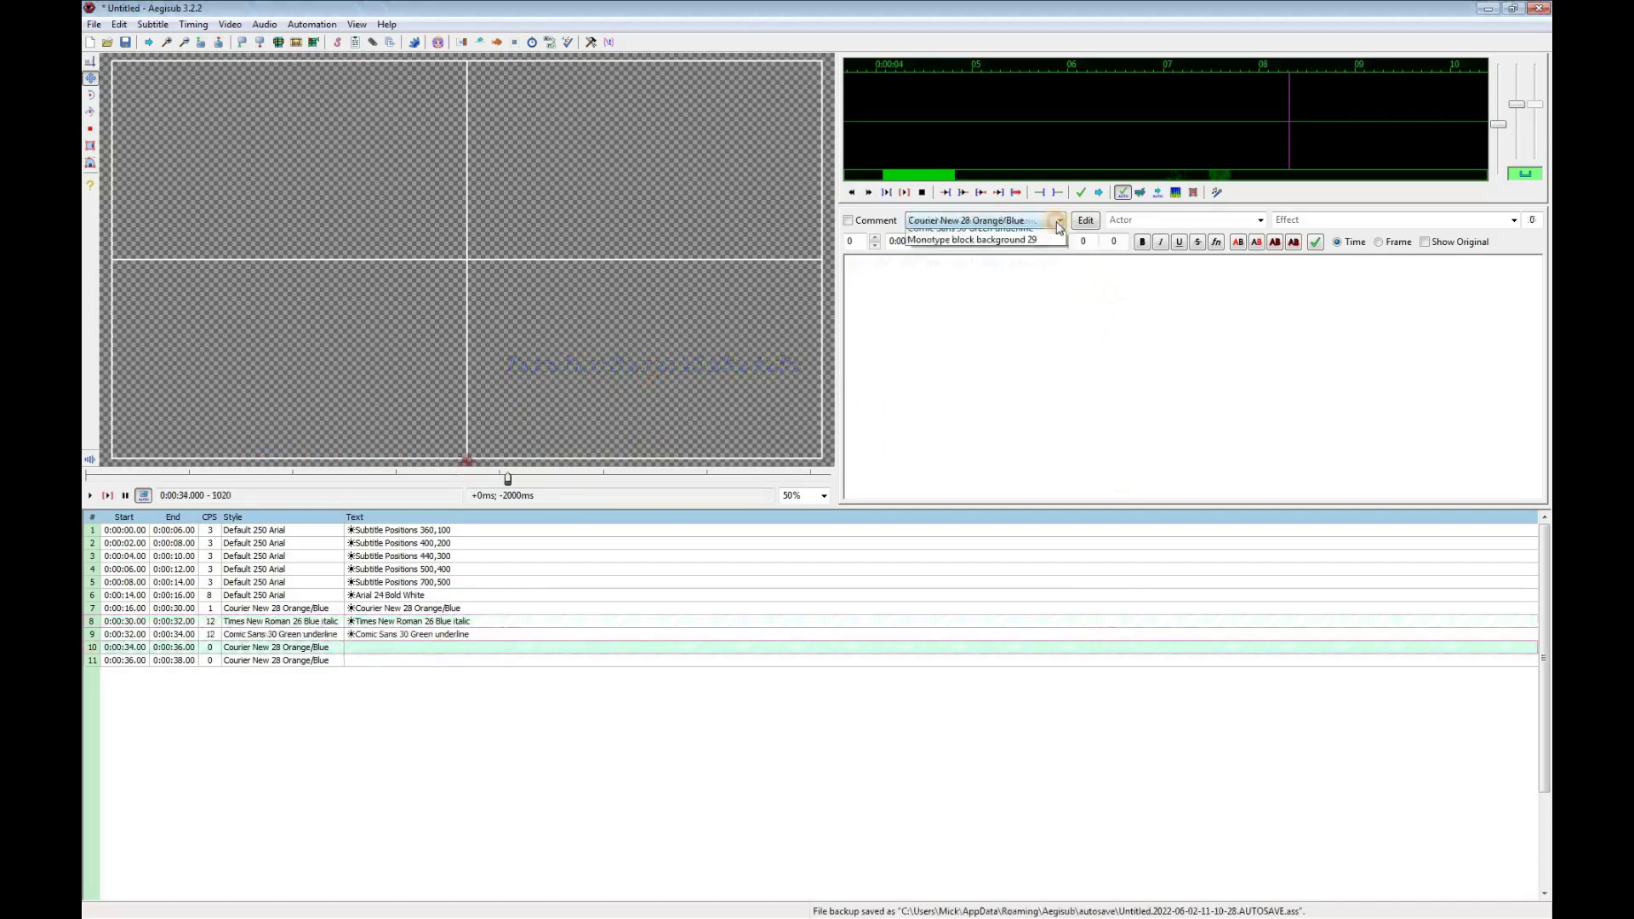
Give line 10 the Monotype block background 29 style and text, place it lower right, and delete empty line 11.
{"action": "left_click", "coordinate": [1060, 221]}
{"action": "left_click", "coordinate": [916, 280]}
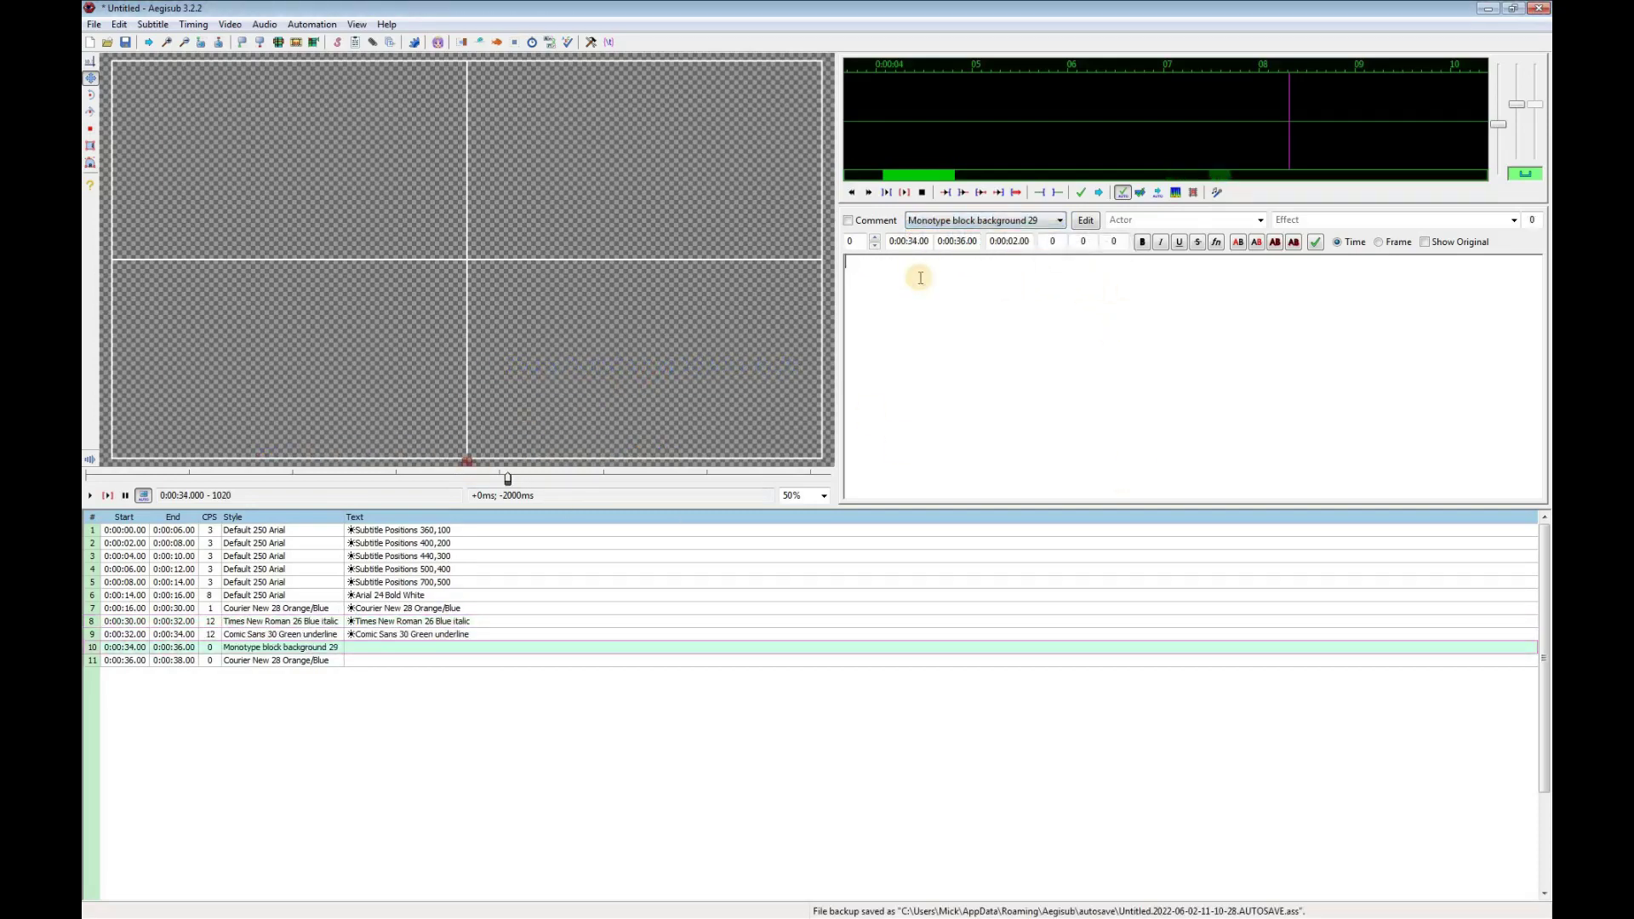
{"action": "type", "text": "Monotyp block backg"}
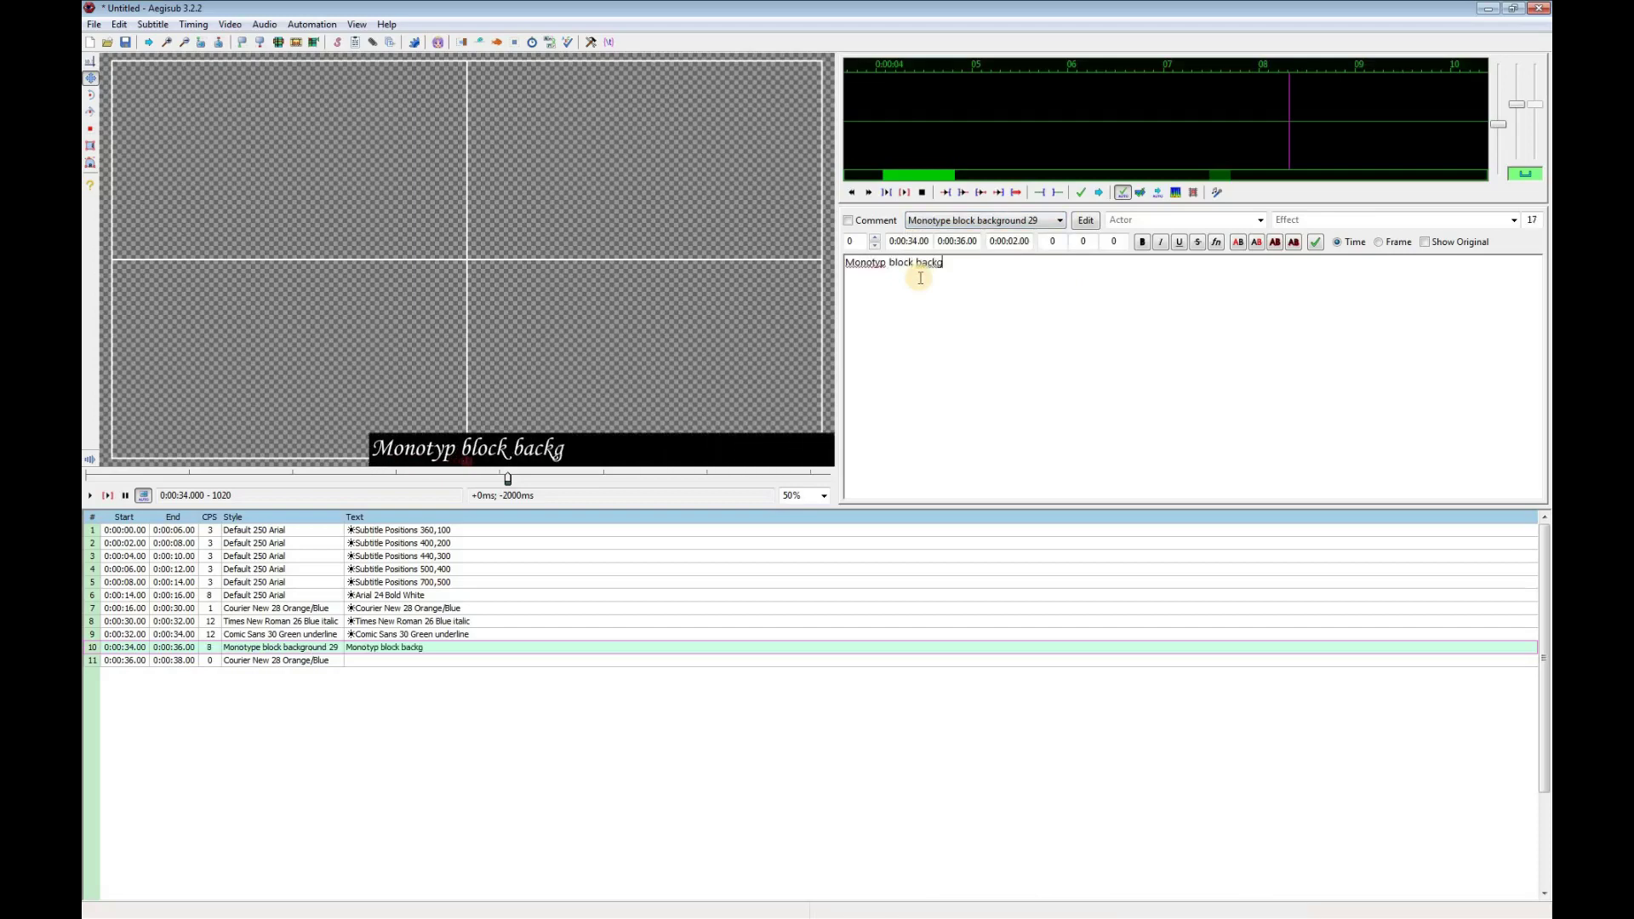
{"action": "type", "text": "round 29"}
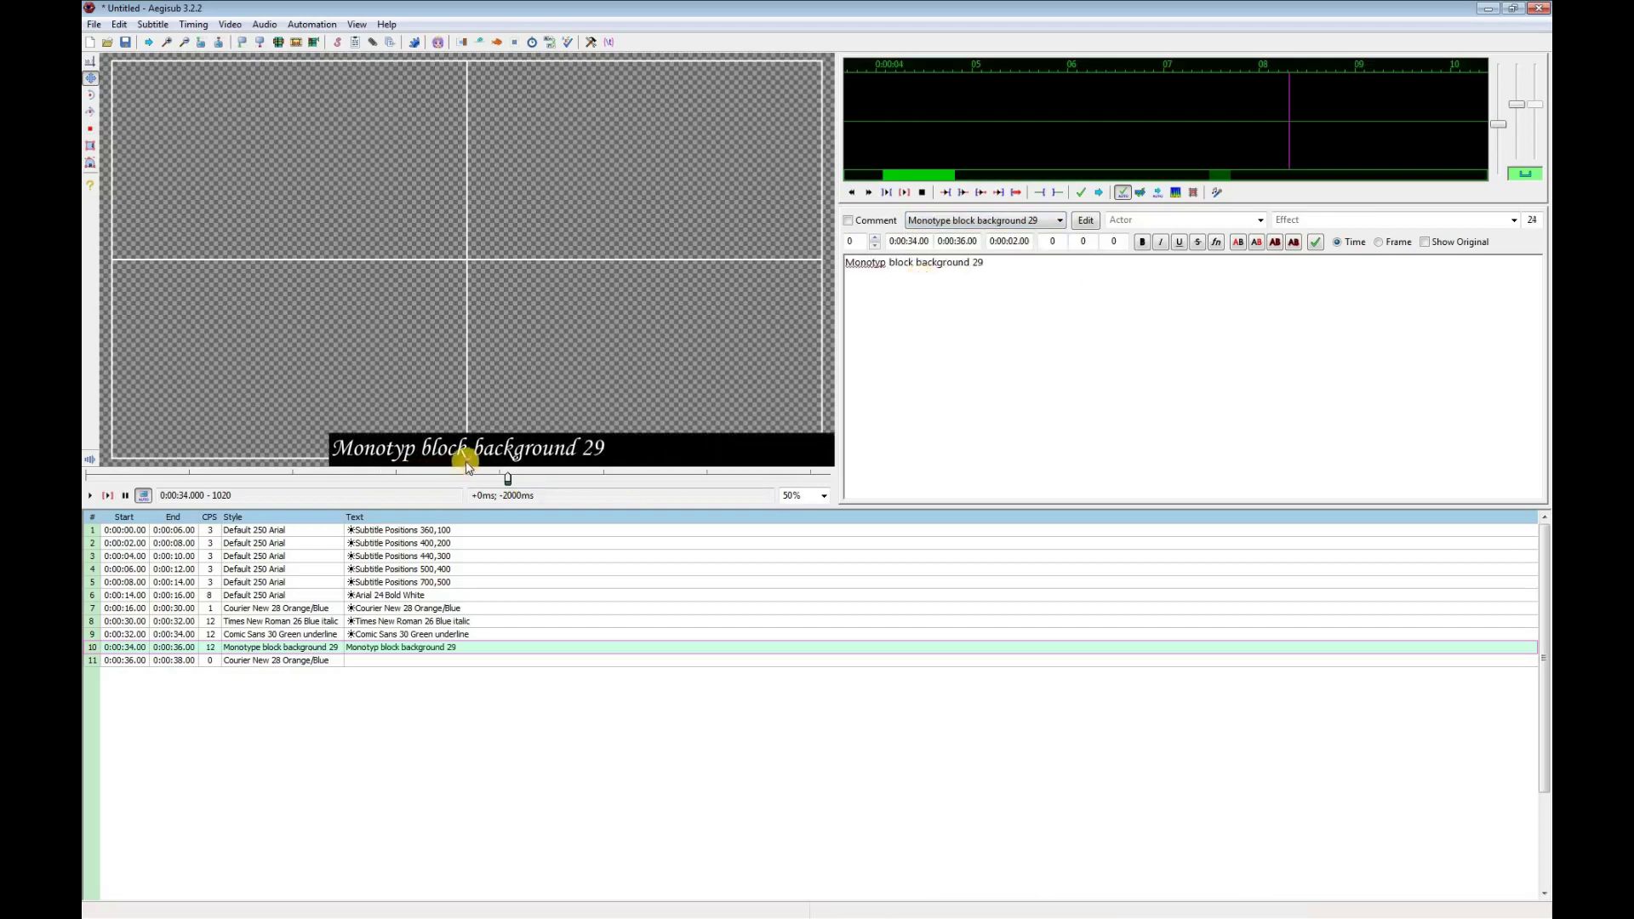
{"action": "left_click_drag", "start_coordinate": [466, 466], "coordinate": [631, 452]}
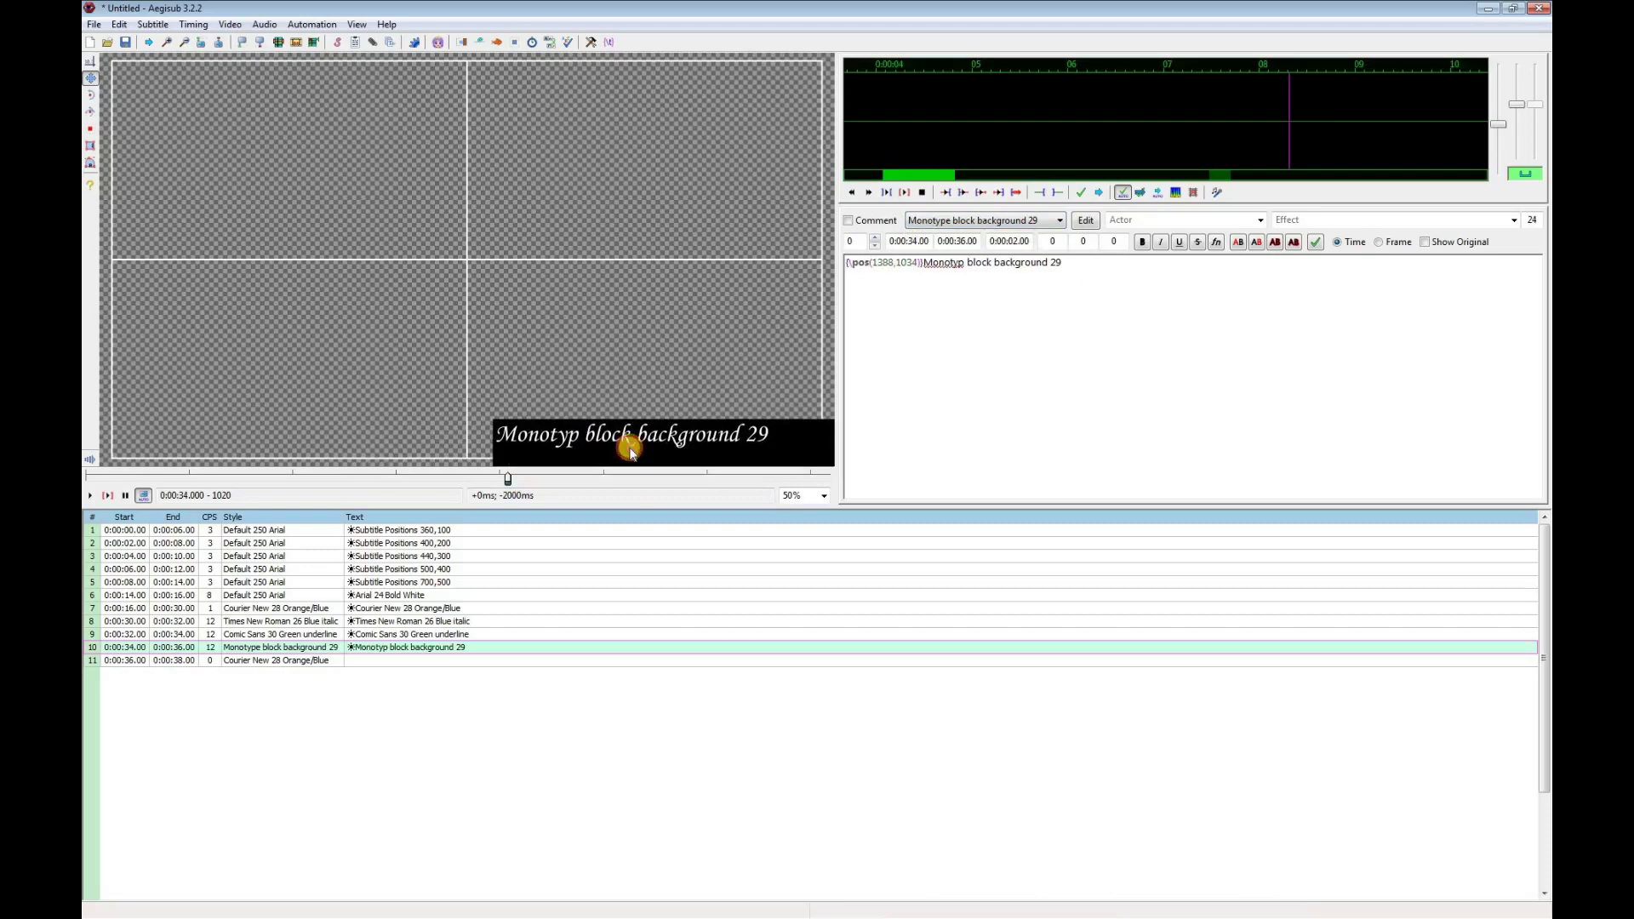
{"action": "right_click", "coordinate": [466, 660]}
{"action": "left_click", "coordinate": [477, 654]}
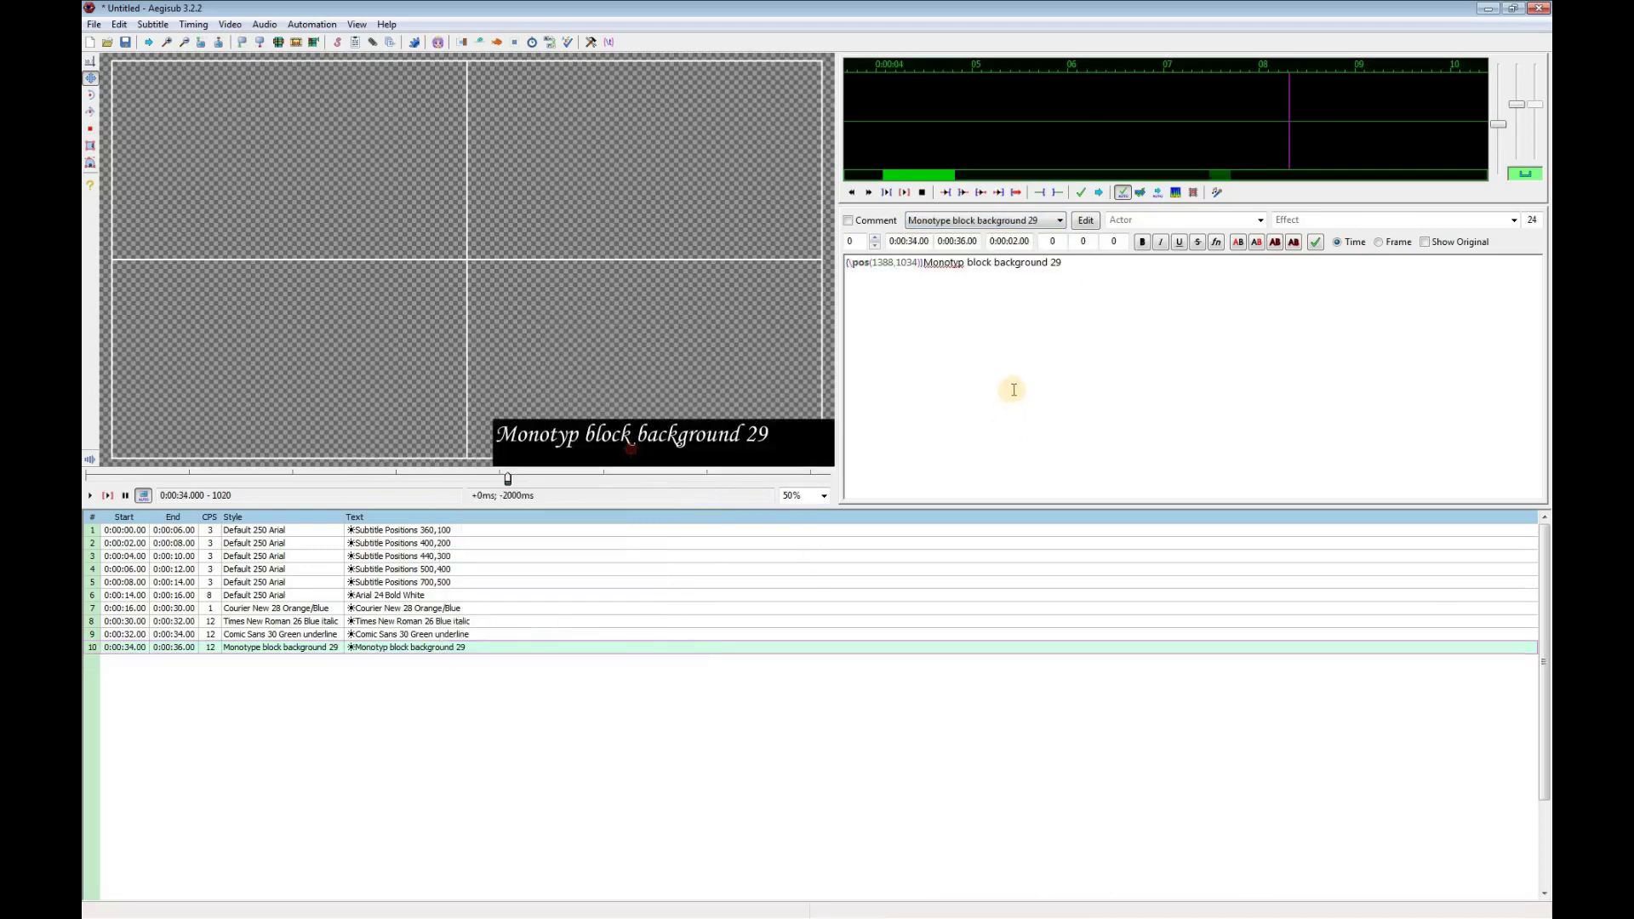
{"action": "left_click", "coordinate": [506, 612]}
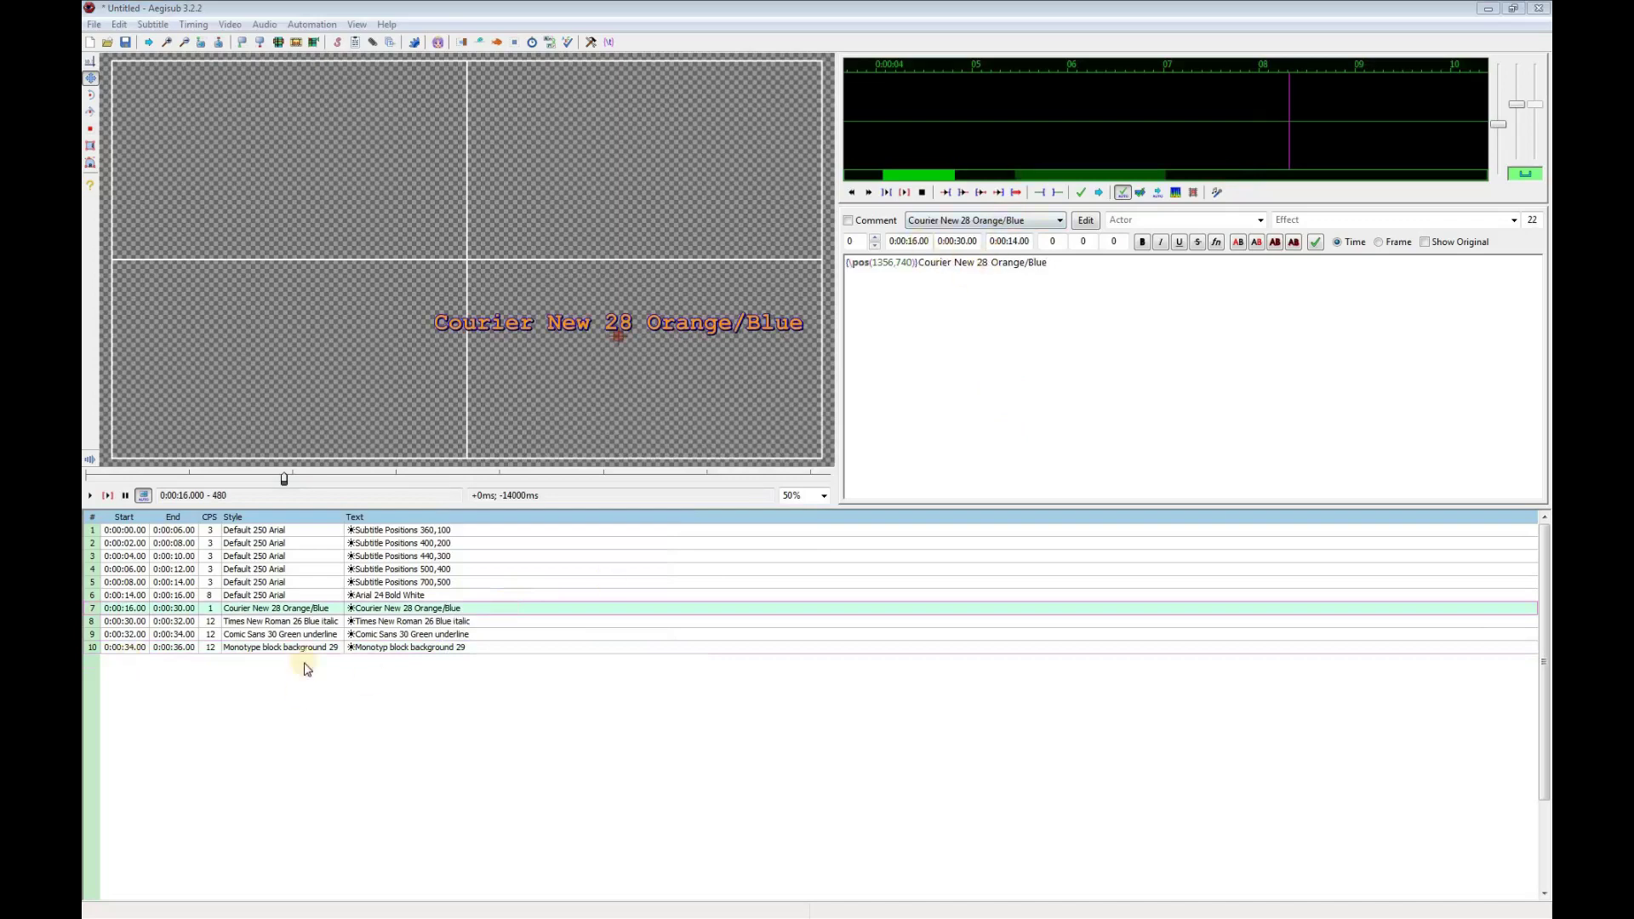
Set line 8 to start at 0:00:18 and line 9 at 0:00:20.
{"action": "left_click", "coordinate": [411, 622]}
{"action": "left_click", "coordinate": [908, 241]}
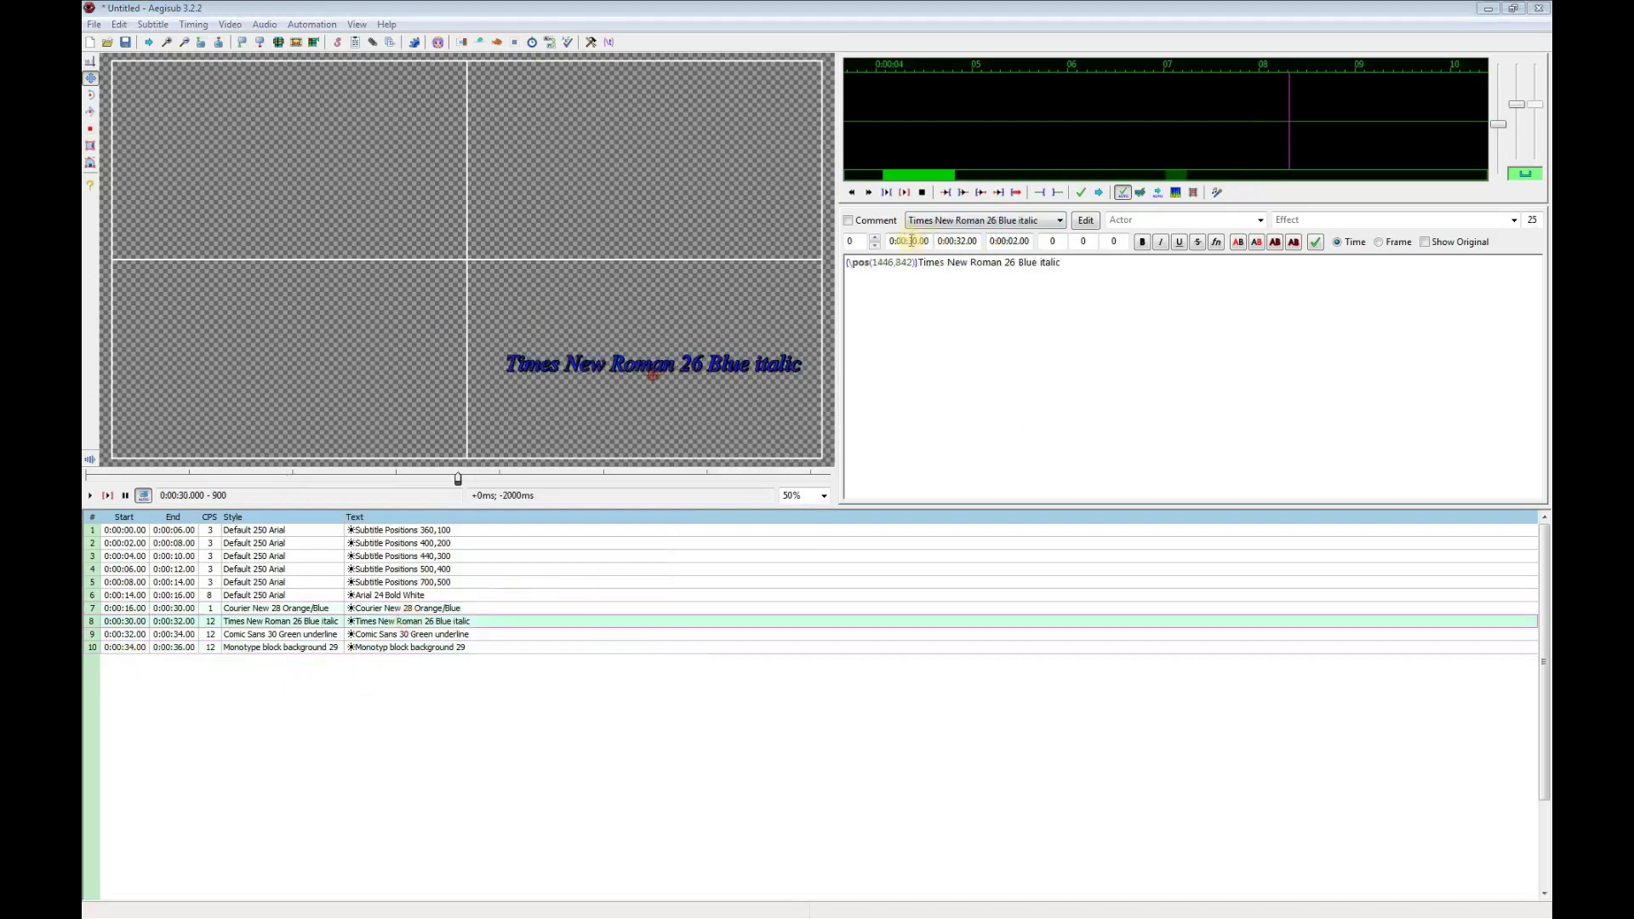
{"action": "type", "text": "1"}
{"action": "left_click", "coordinate": [970, 272]}
{"action": "type", "text": "8"}
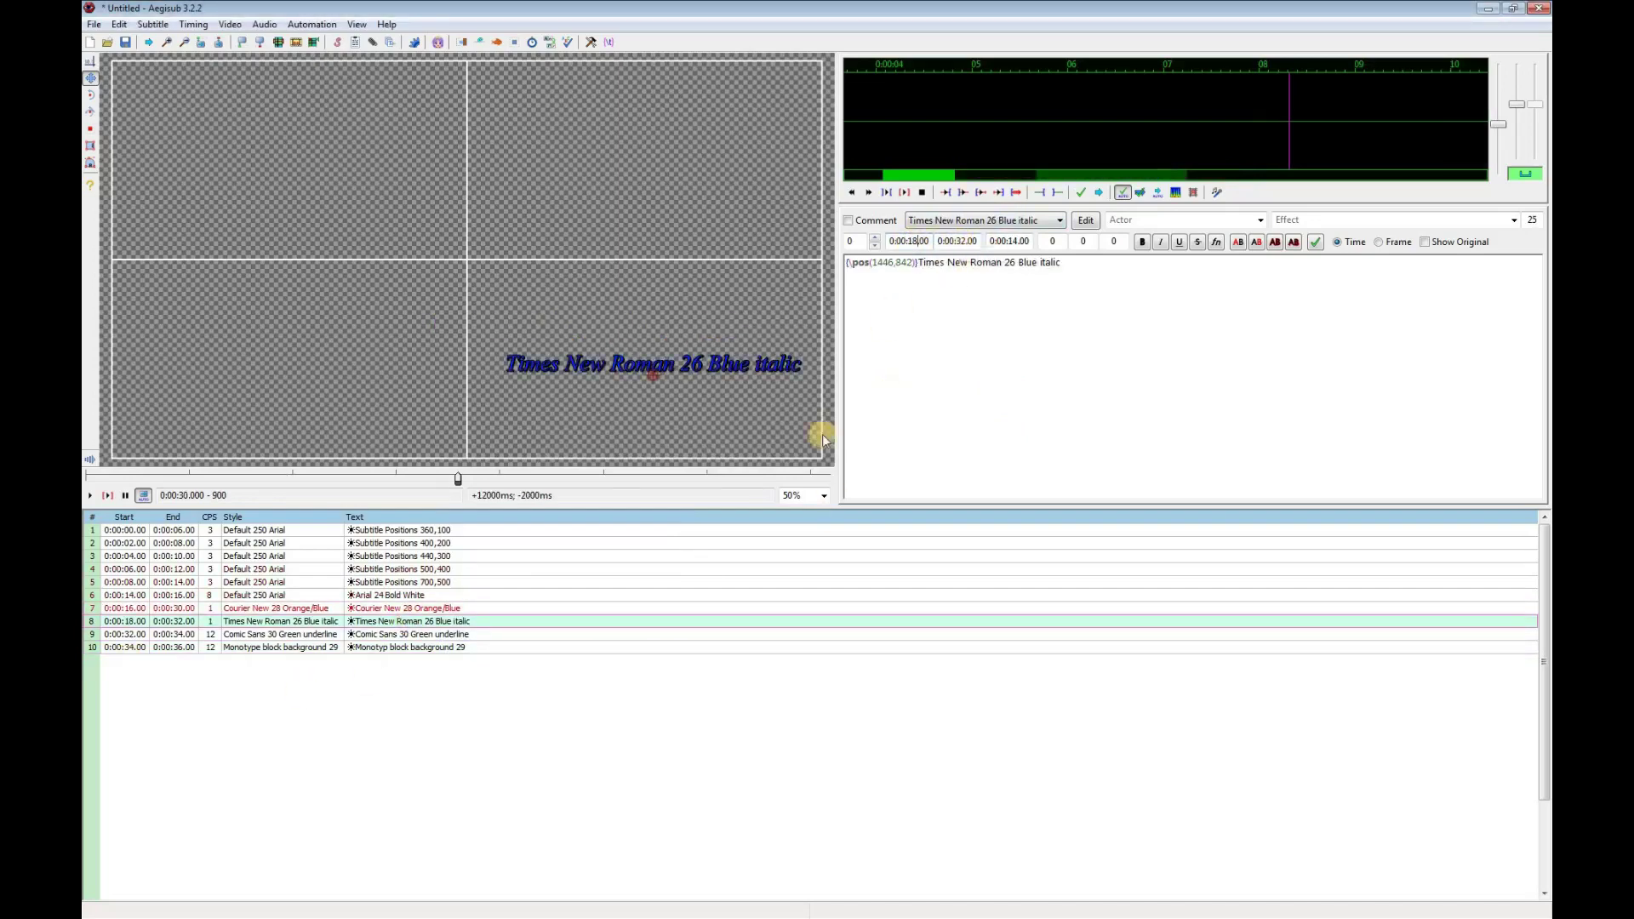
{"action": "left_click", "coordinate": [443, 636]}
{"action": "left_click", "coordinate": [915, 242]}
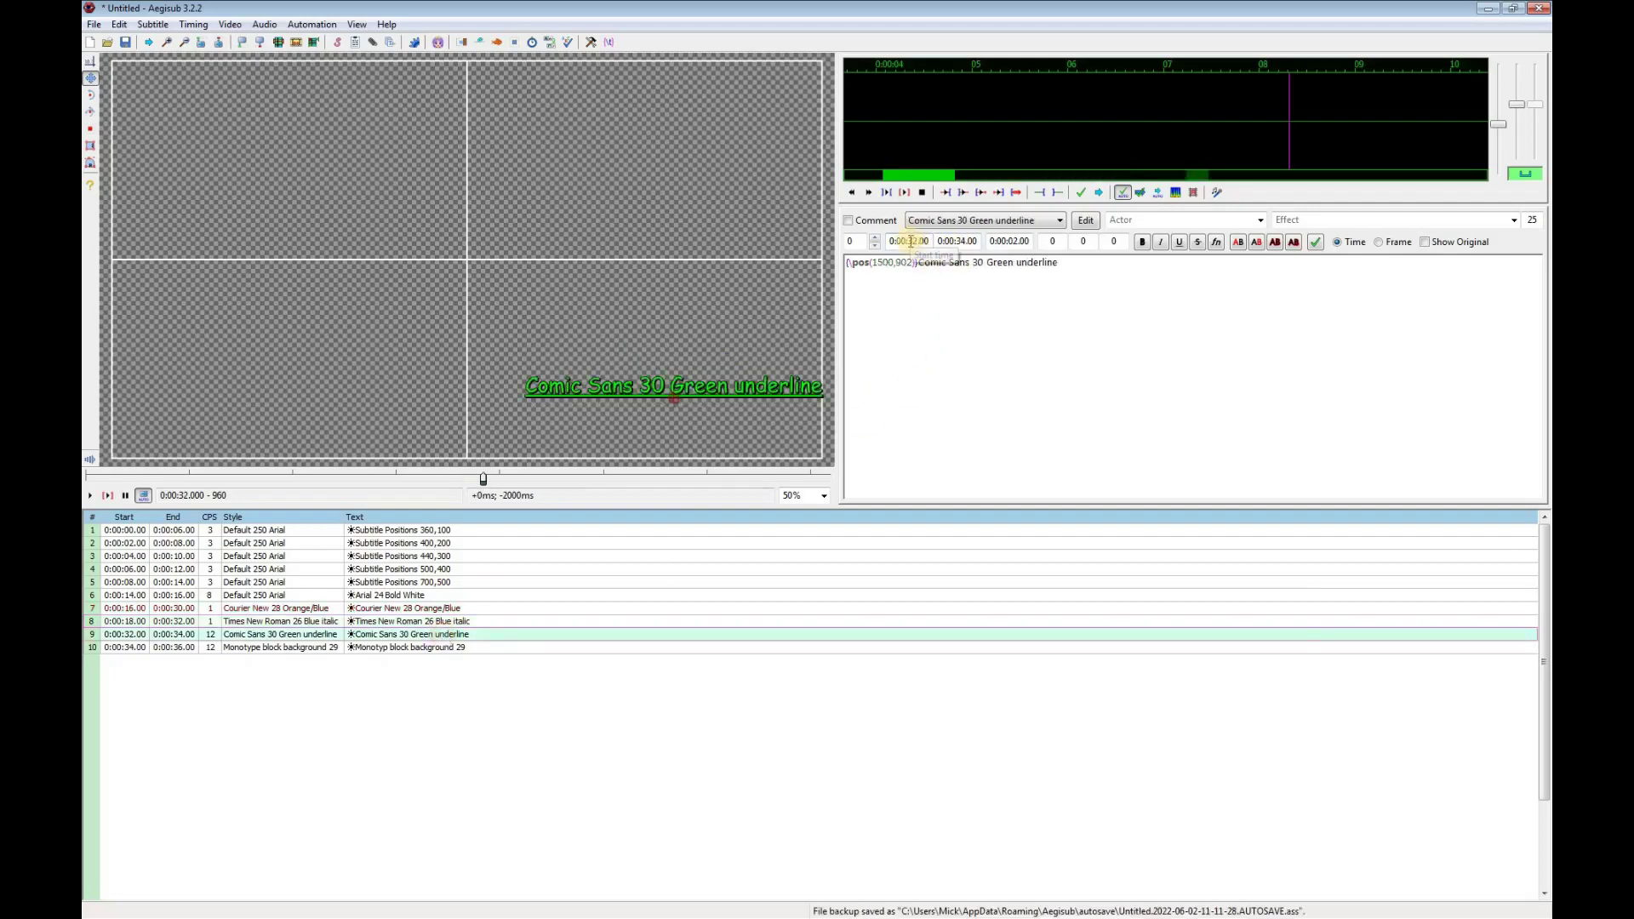
{"action": "type", "text": "20"}
Start line 10 at 0:00:22 and play the captions back from the video's beginning.
{"action": "left_click", "coordinate": [478, 648]}
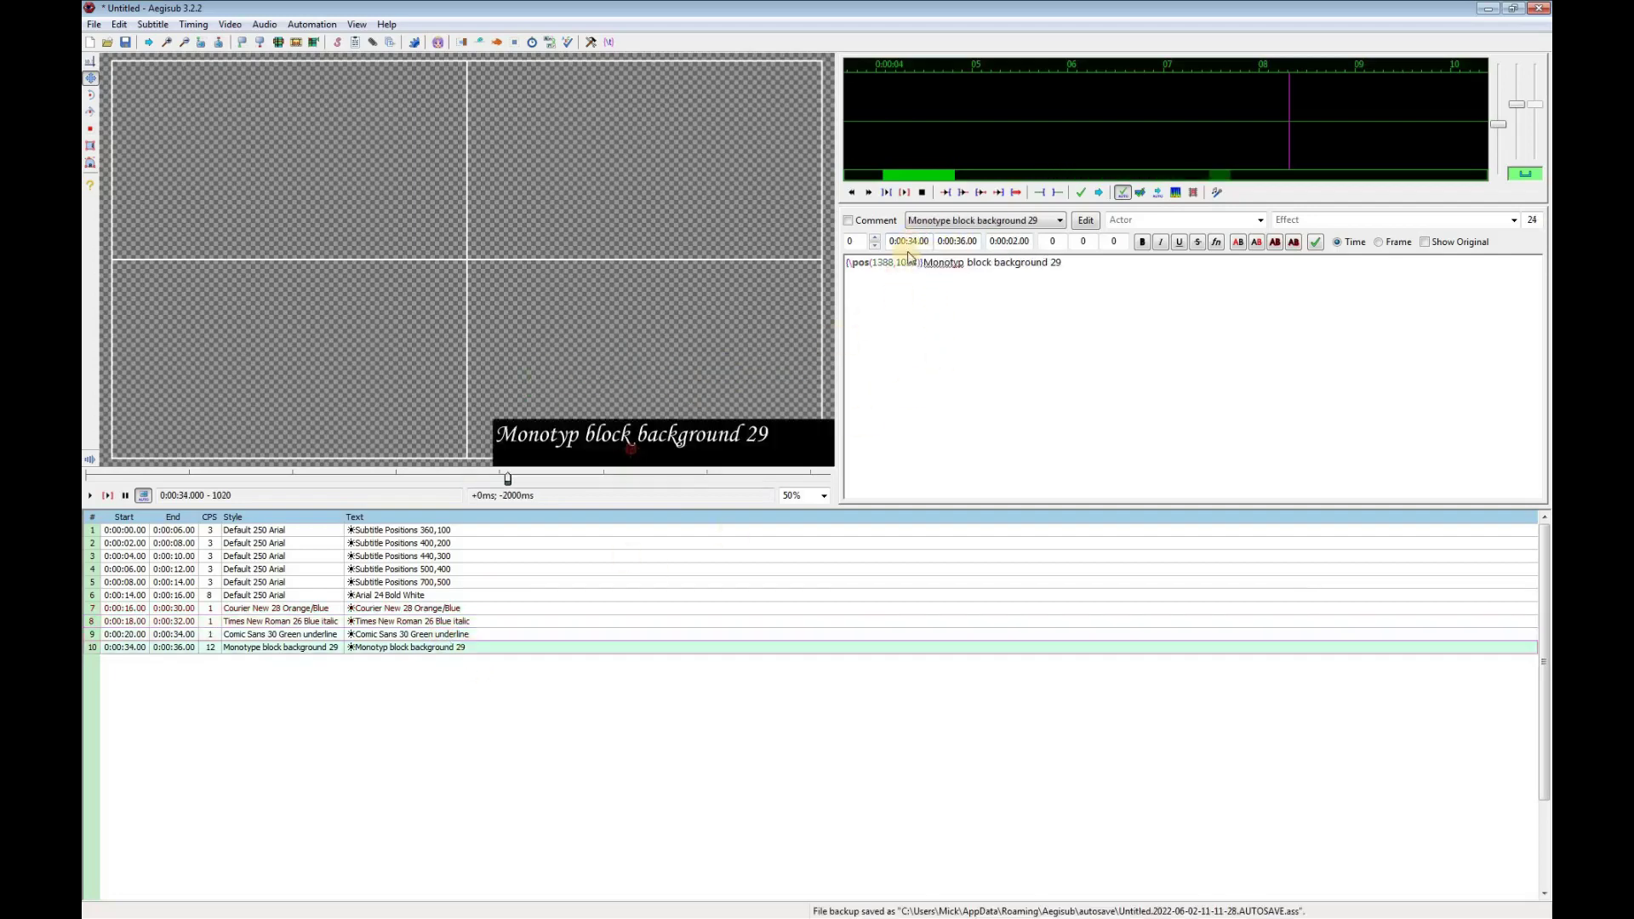
{"action": "left_click", "coordinate": [915, 242]}
{"action": "type", "text": "22"}
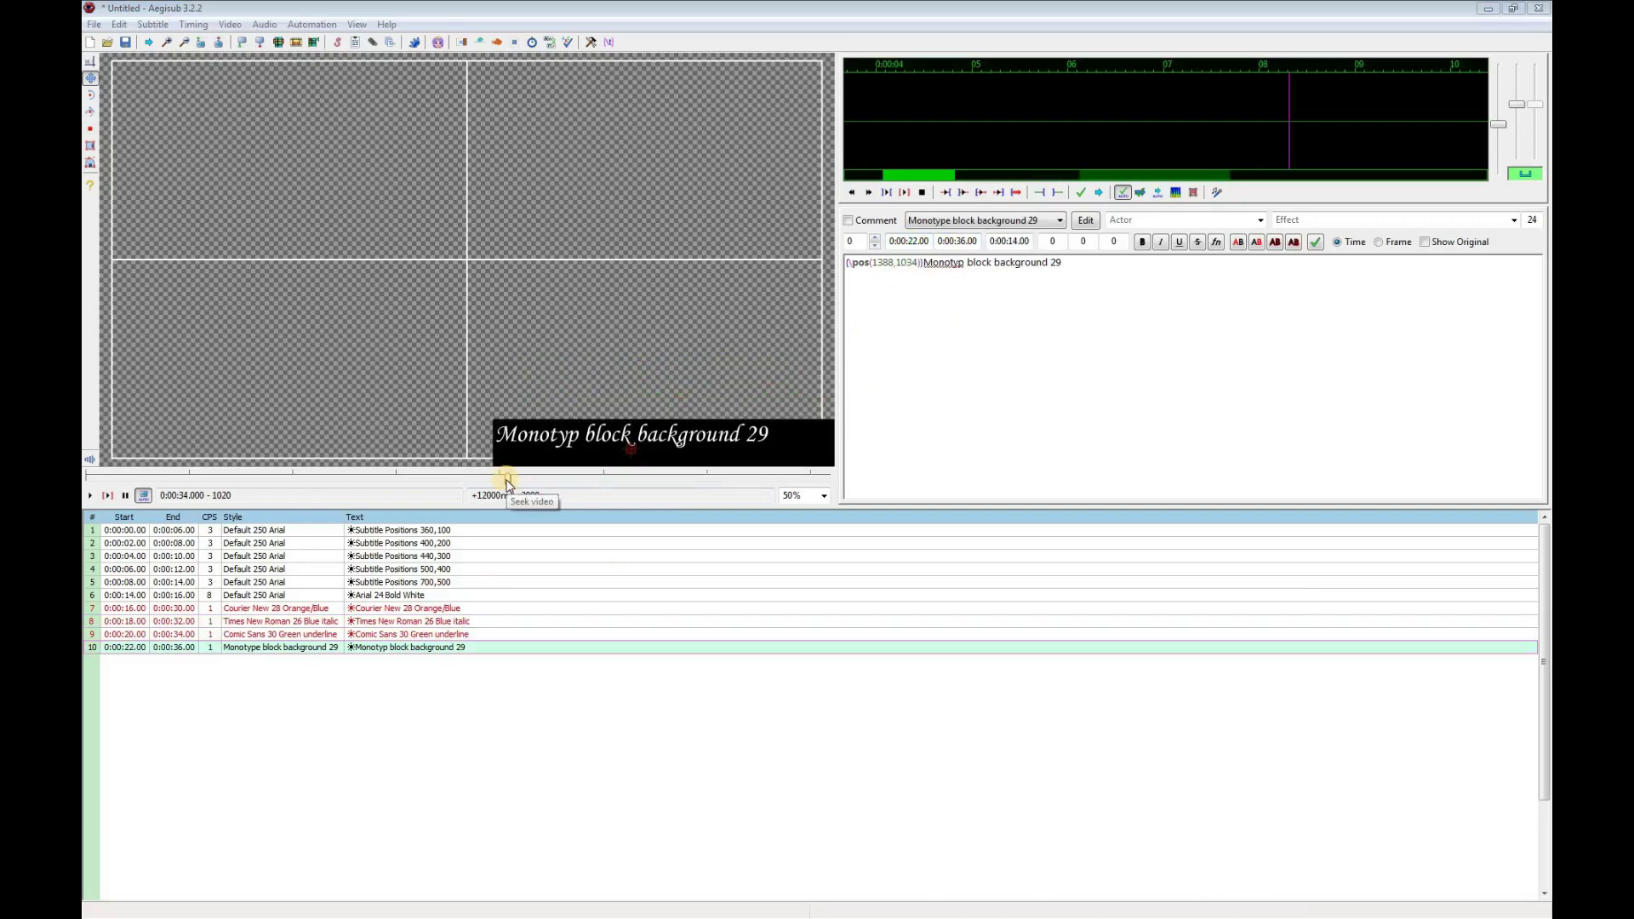
{"action": "left_click_drag", "start_coordinate": [508, 479], "coordinate": [85, 479]}
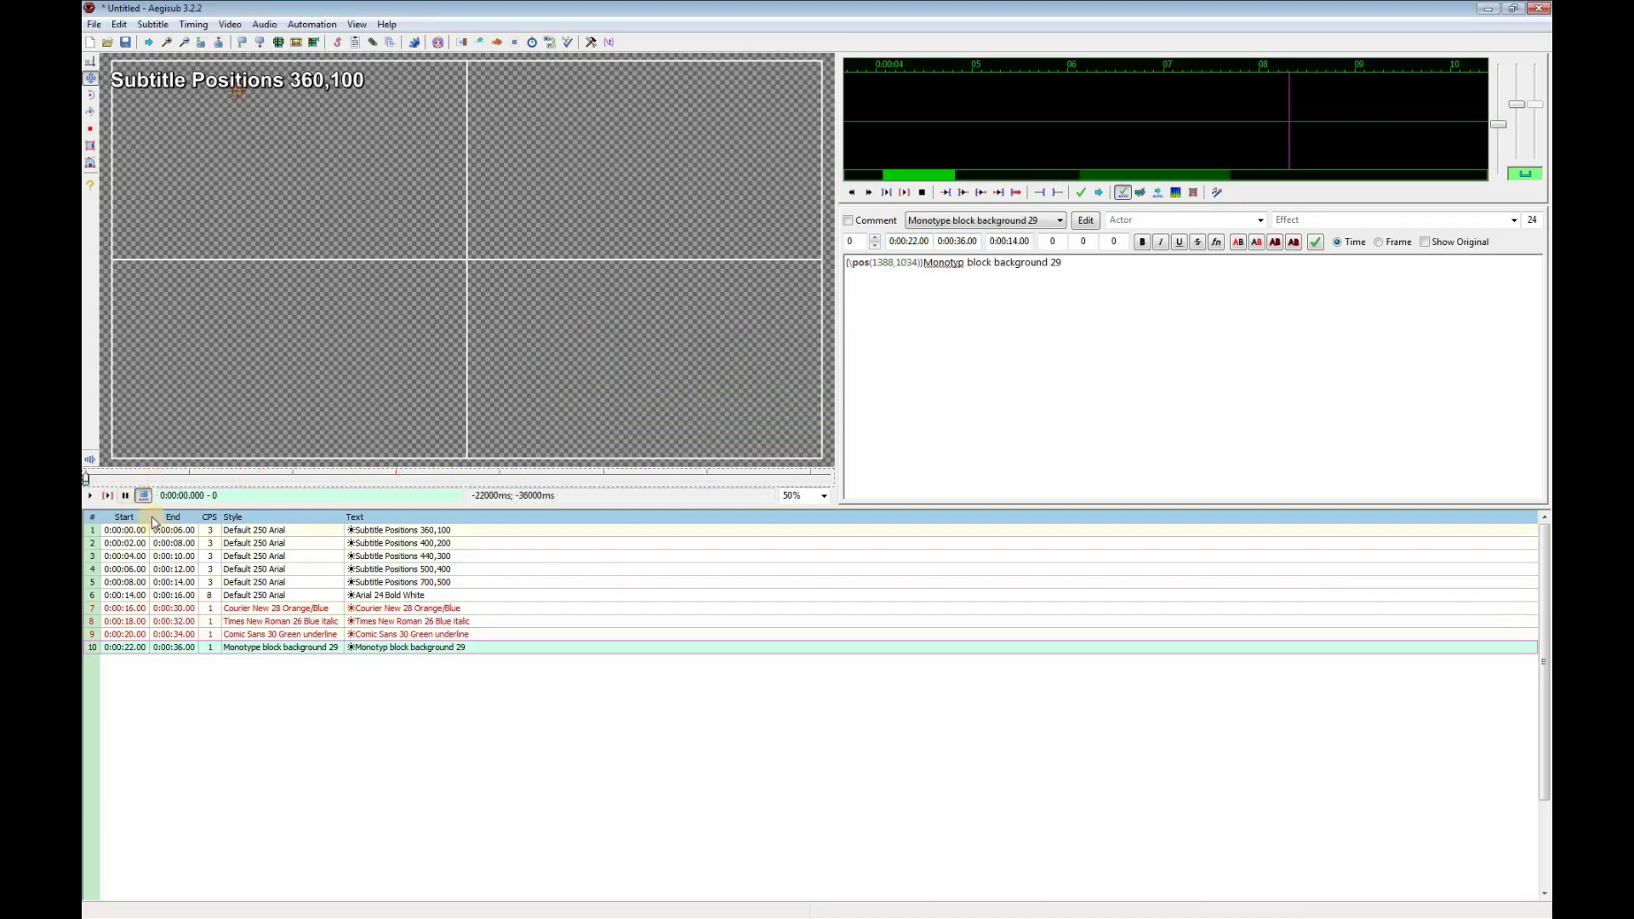
{"action": "left_click", "coordinate": [88, 496]}
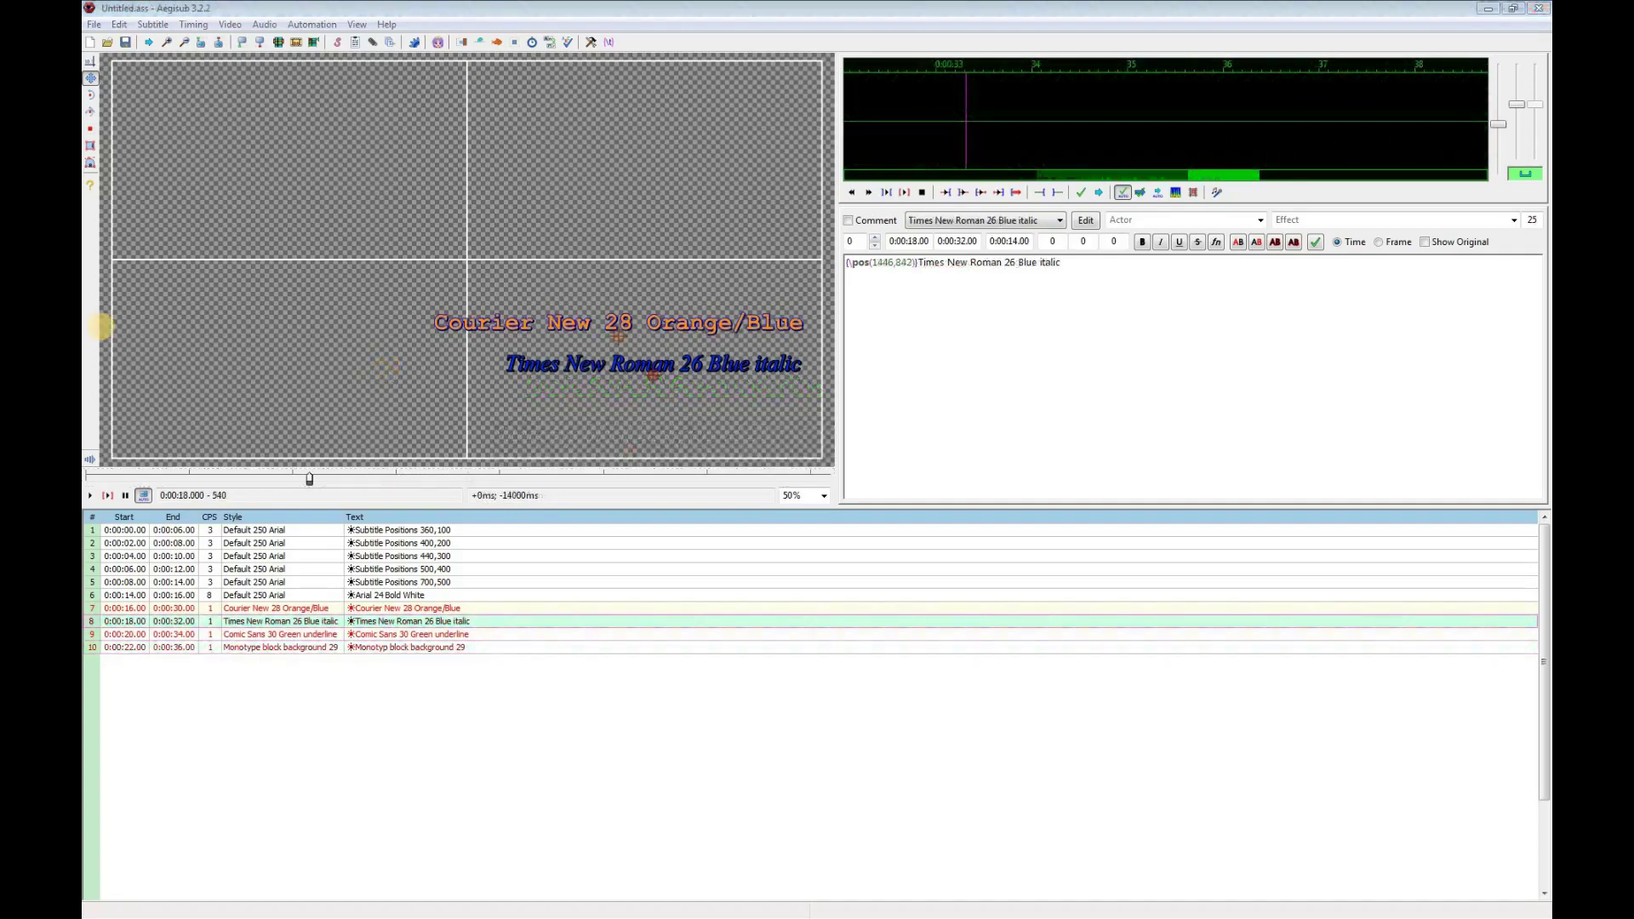
Save the subtitle script under the new name UltimateCaptions.ass using Save Subtitles as.
{"action": "left_click", "coordinate": [94, 24]}
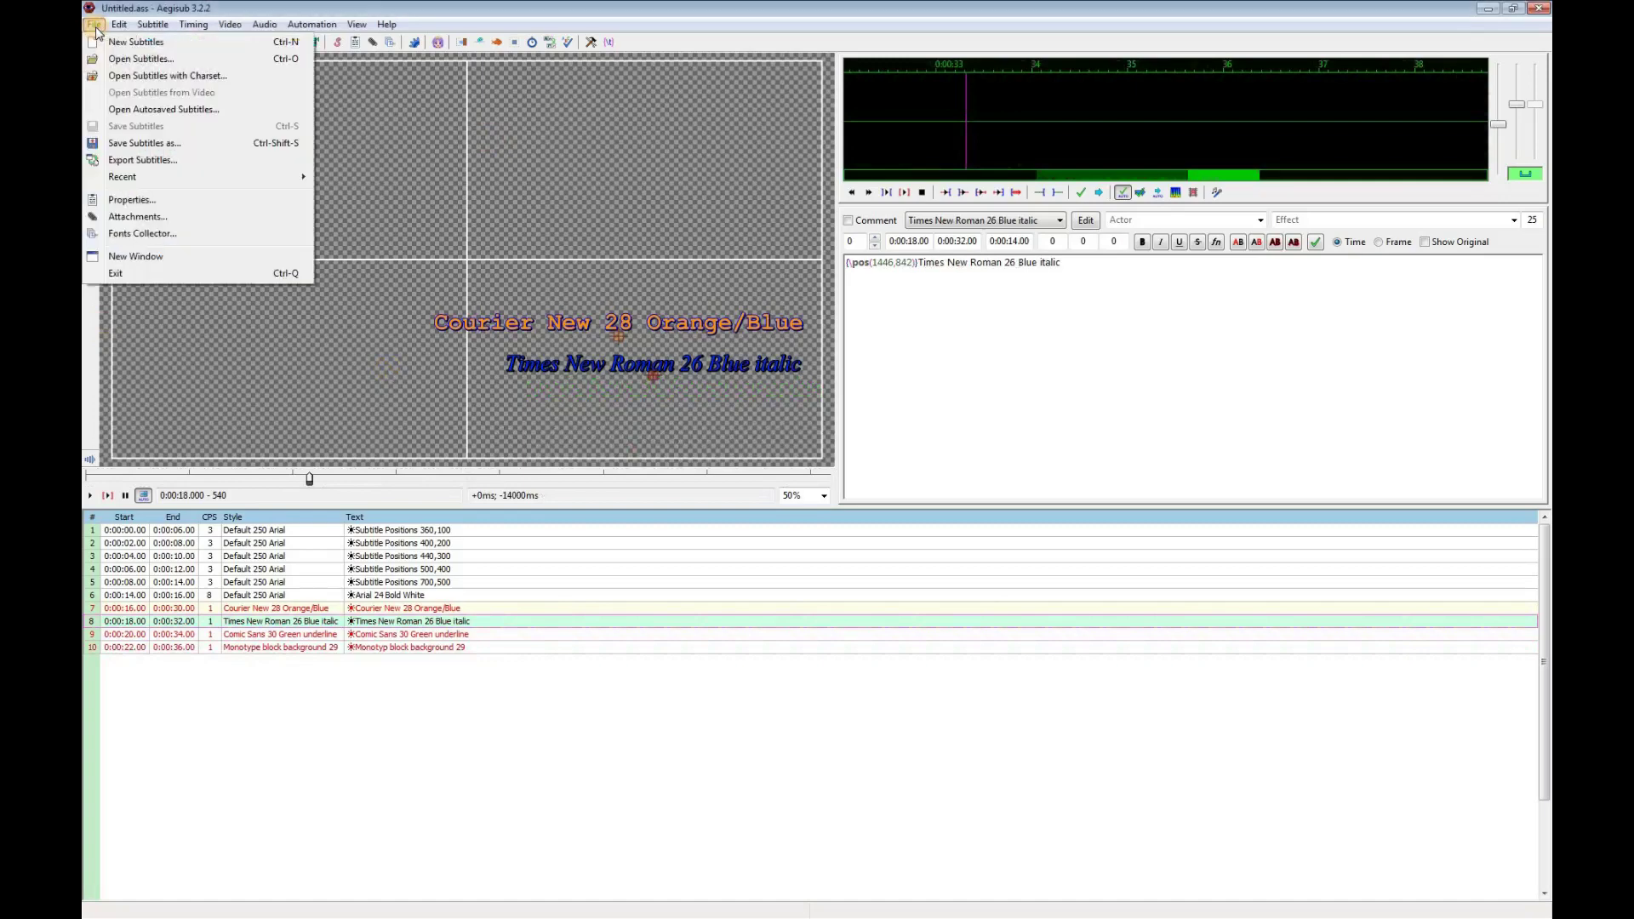
{"action": "left_click", "coordinate": [132, 146]}
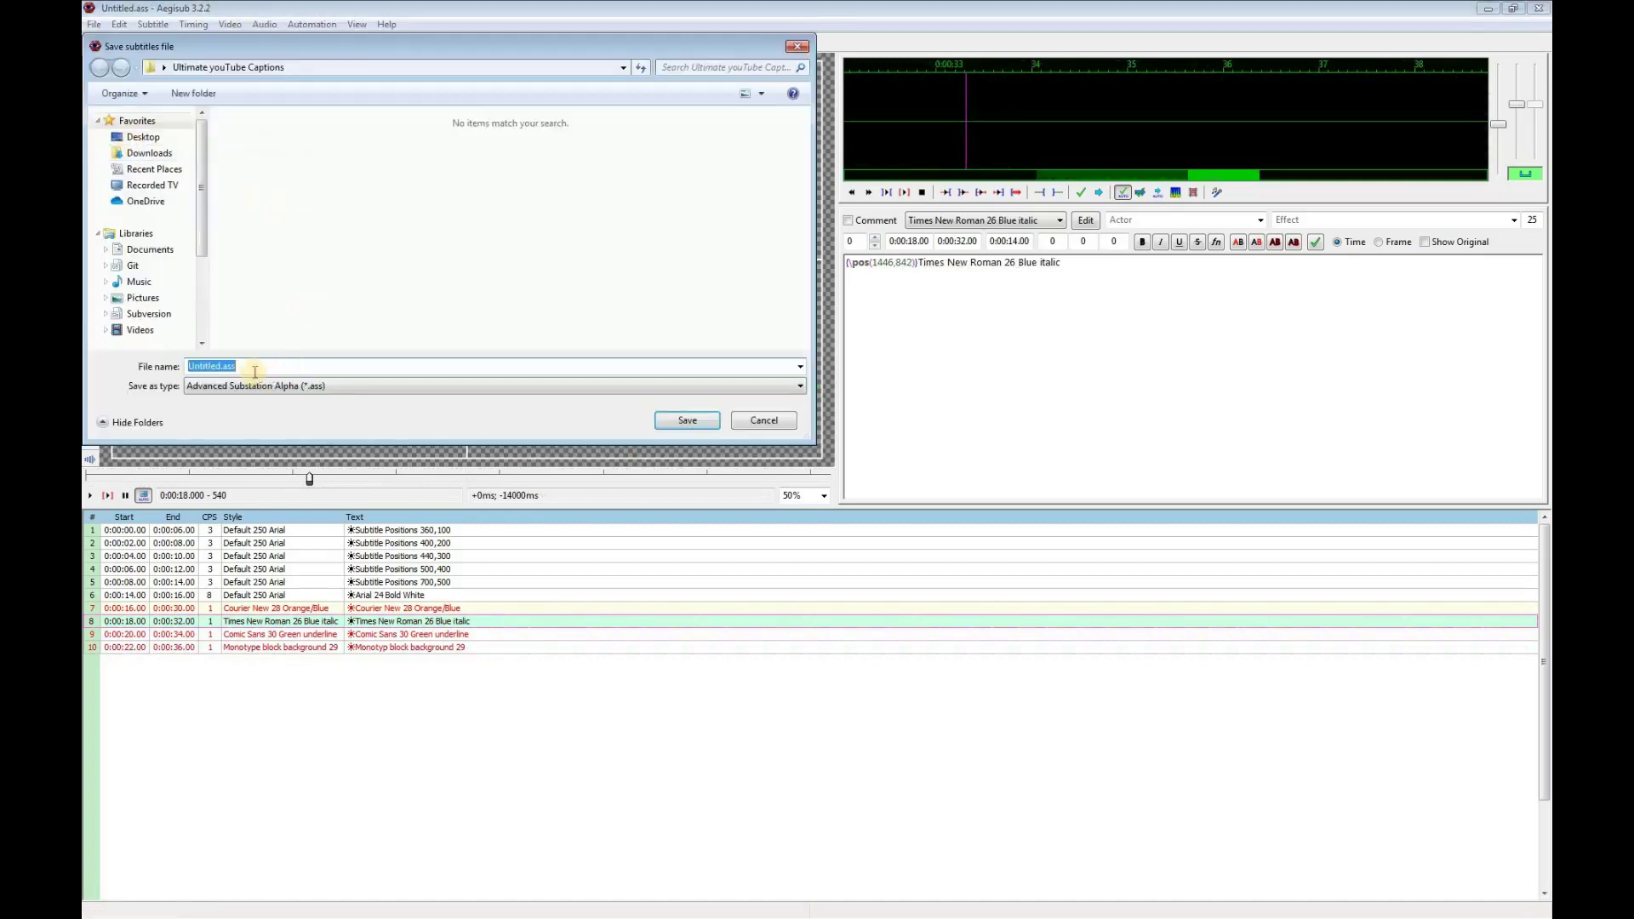
{"action": "type", "text": "Ulit"}
{"action": "key", "text": "BackSpace"}
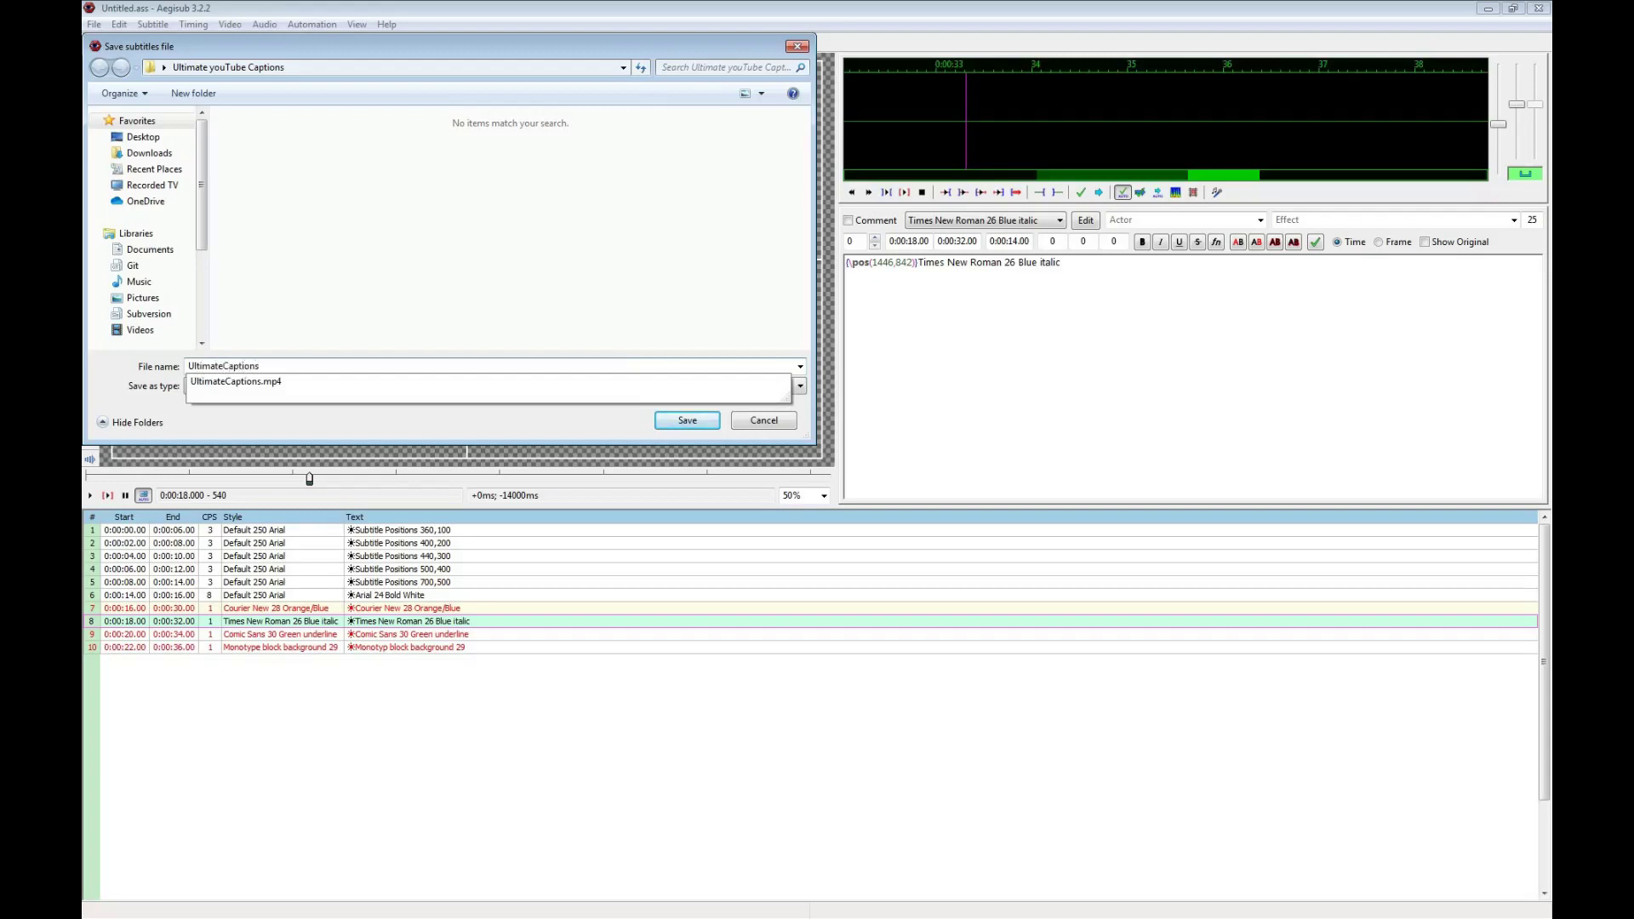
{"action": "left_click", "coordinate": [685, 424]}
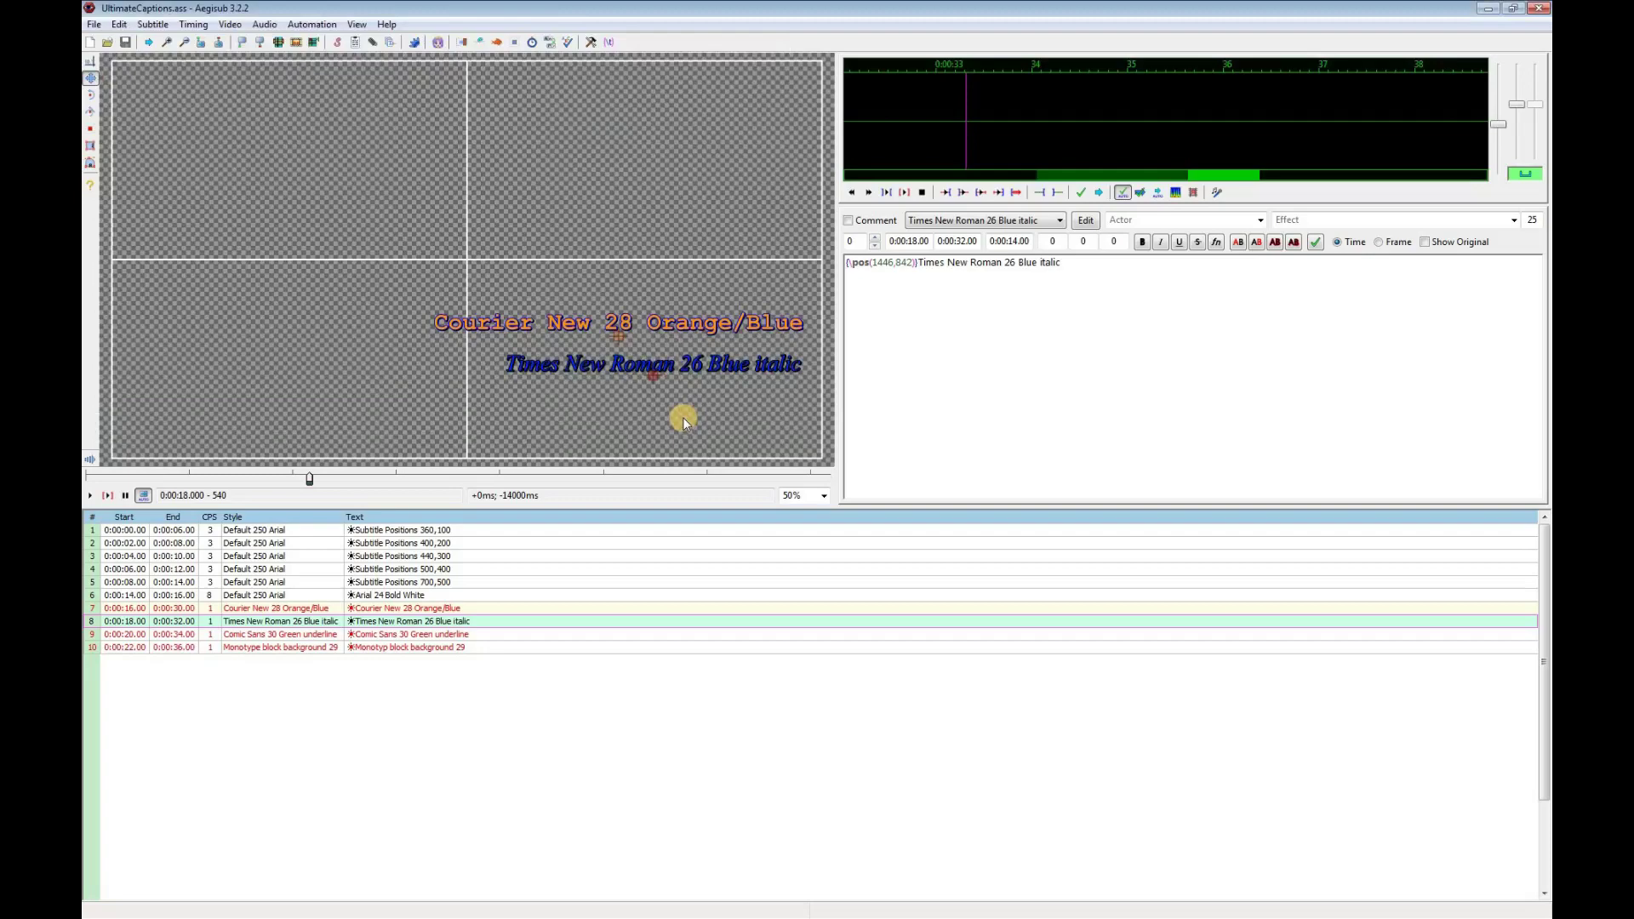
Close Aegisub and launch YTSubConverter.exe from the caption folder, allowing the unverified app to run.
{"action": "left_click", "coordinate": [1543, 10]}
{"action": "left_click", "coordinate": [1055, 381]}
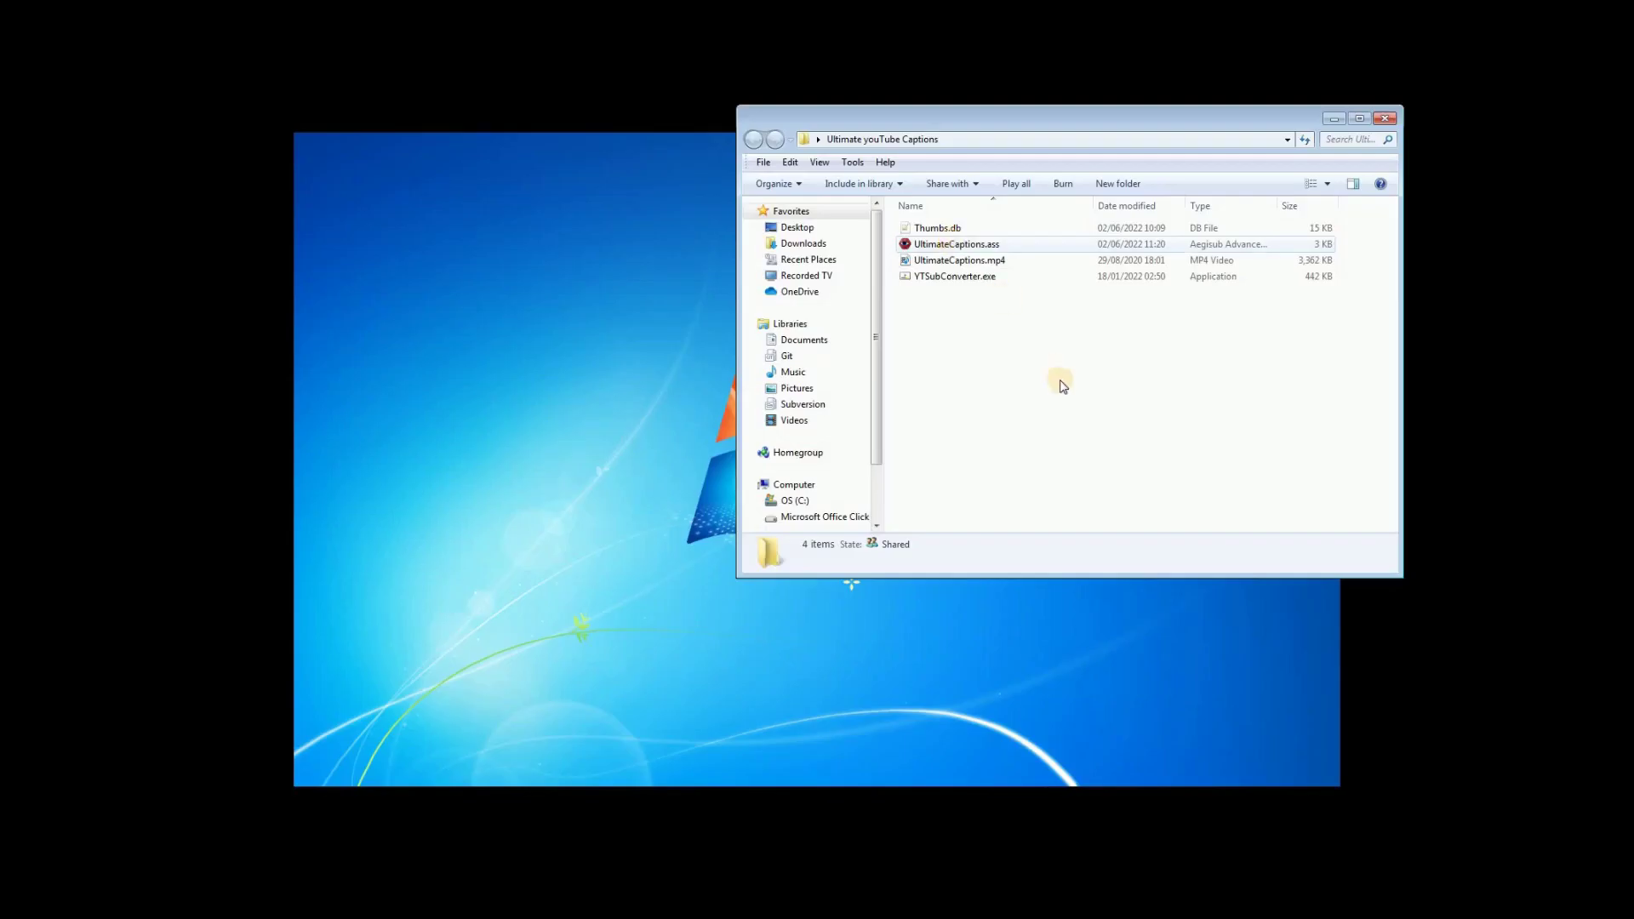
{"action": "double_click", "coordinate": [942, 277]}
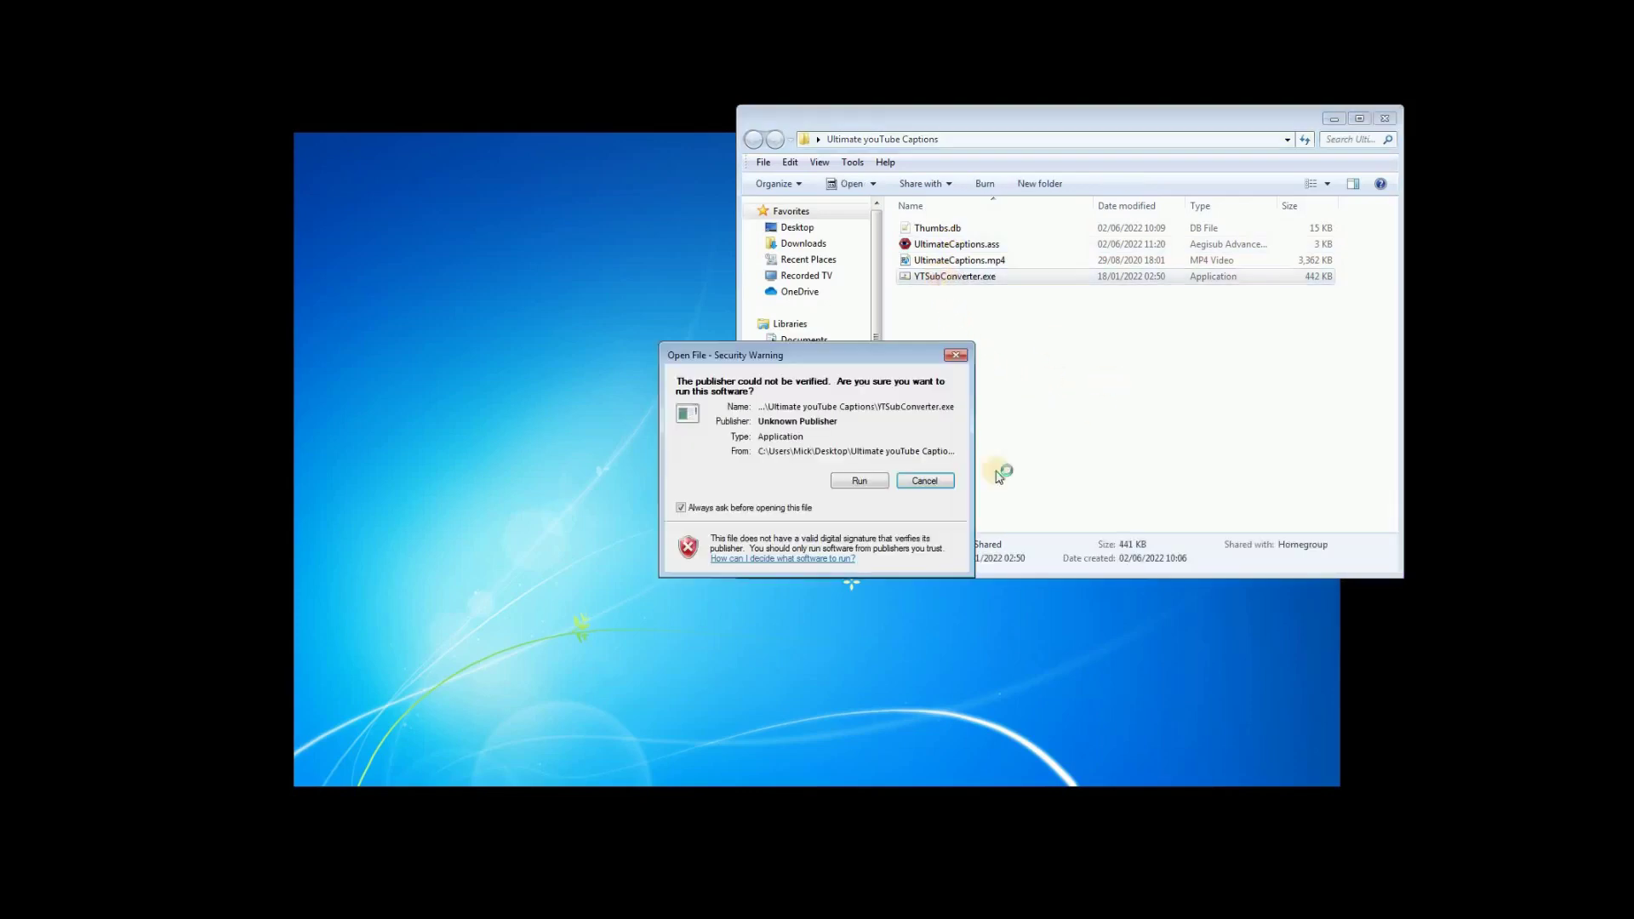
{"action": "left_click", "coordinate": [860, 482]}
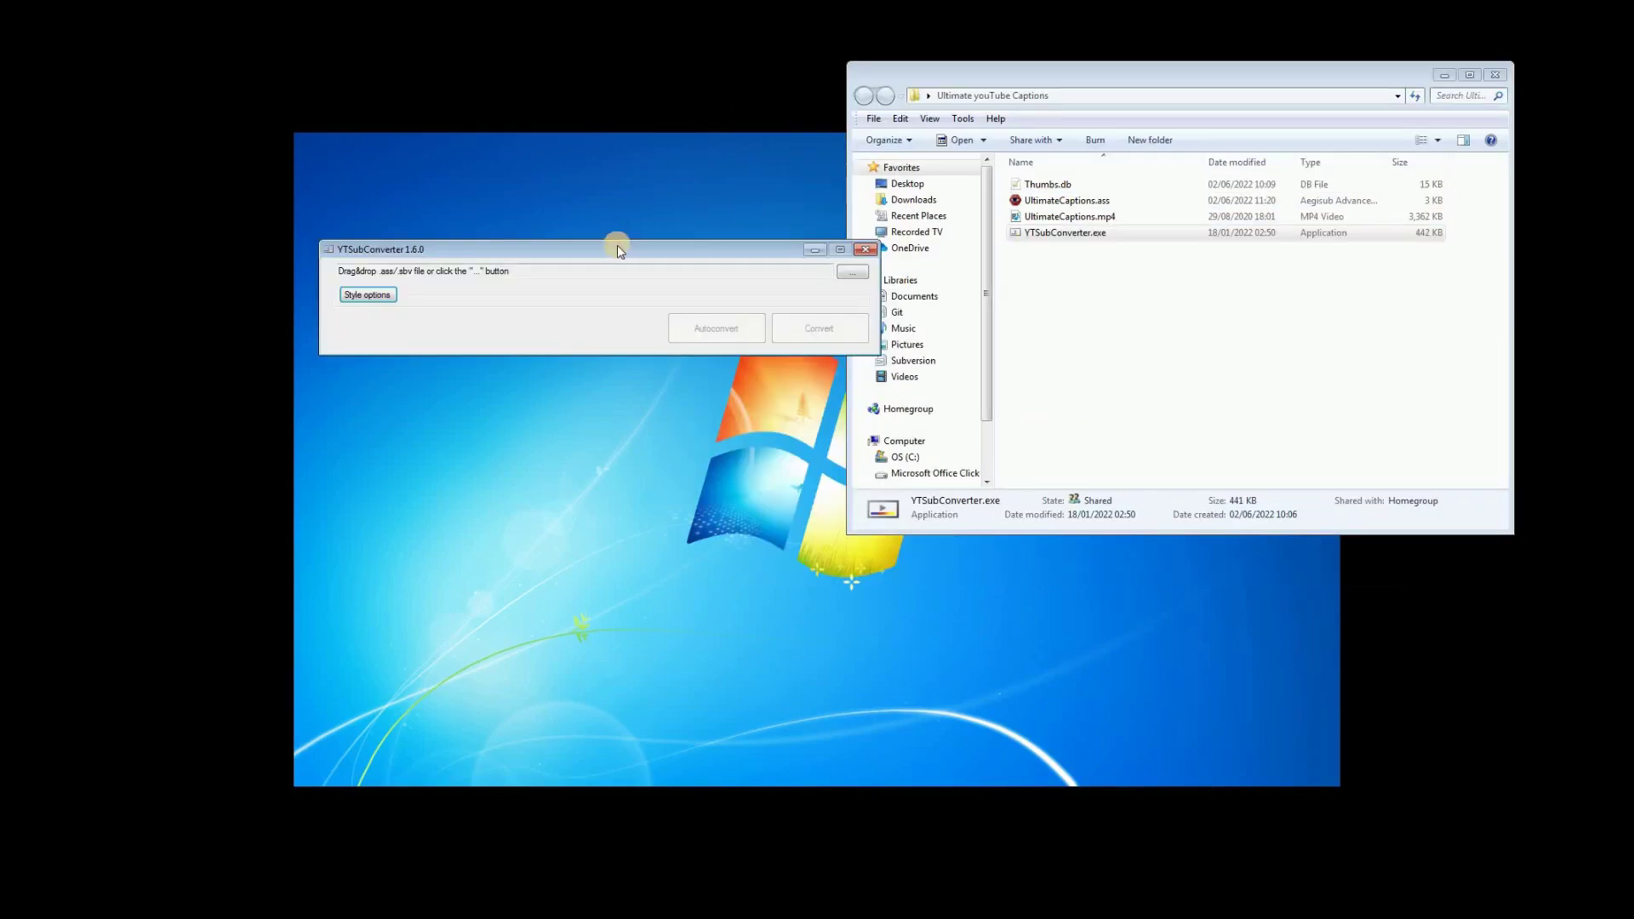
{"action": "left_click_drag", "start_coordinate": [620, 244], "coordinate": [506, 131]}
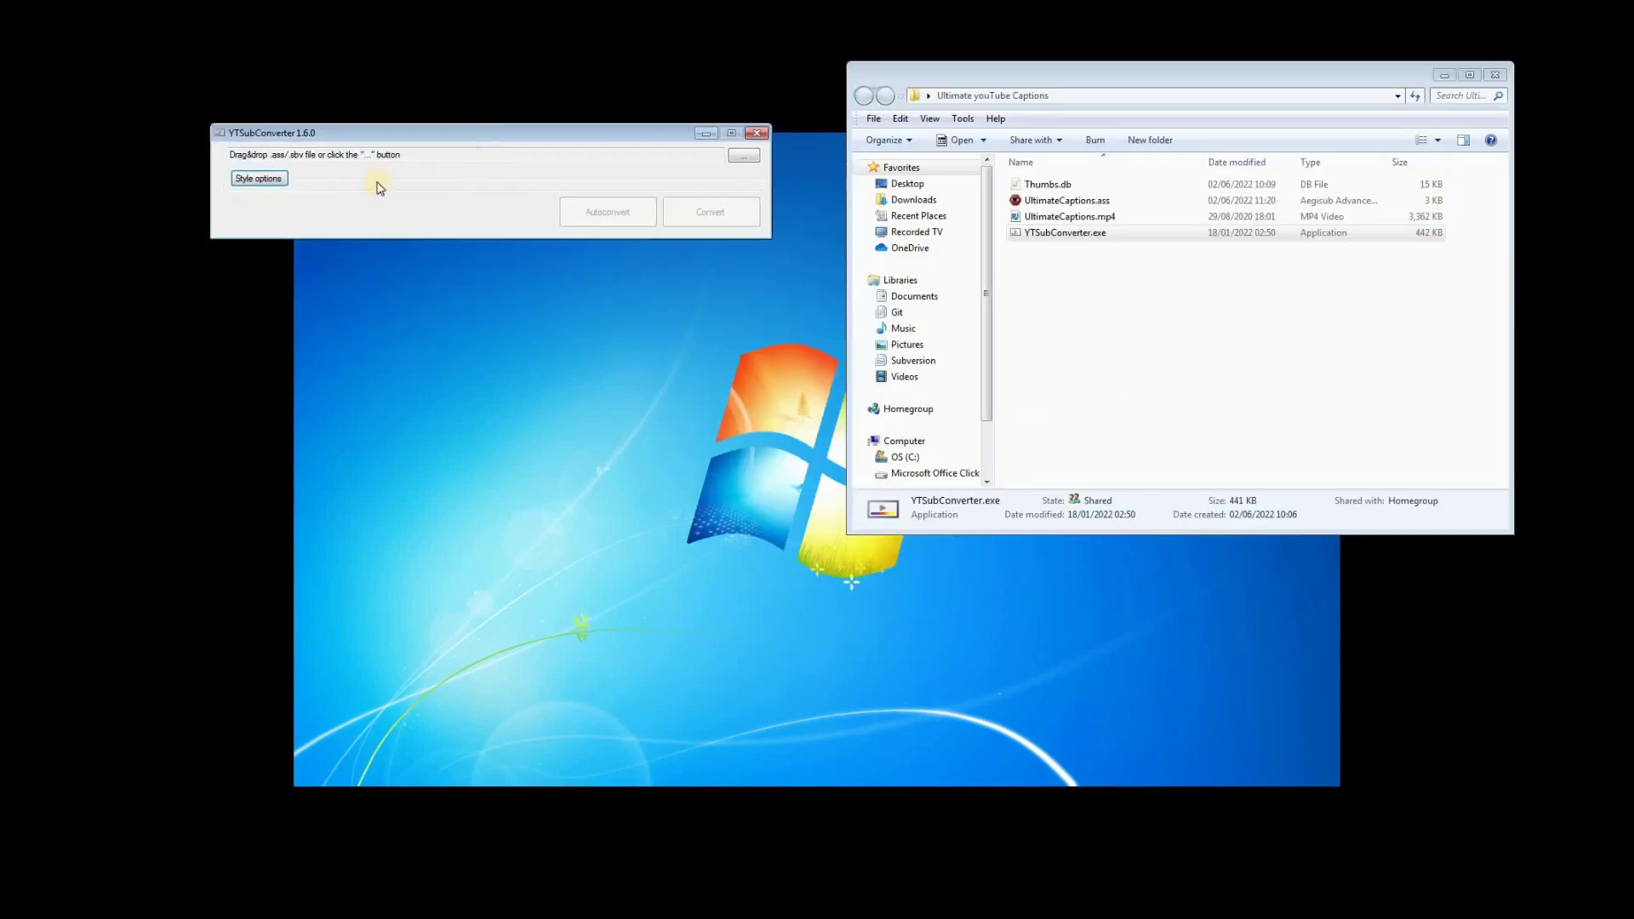
Convert UltimateCaptions.ass to UltimateCaptions.ytt with style options shown, then close the converter.
{"action": "left_click", "coordinate": [268, 179]}
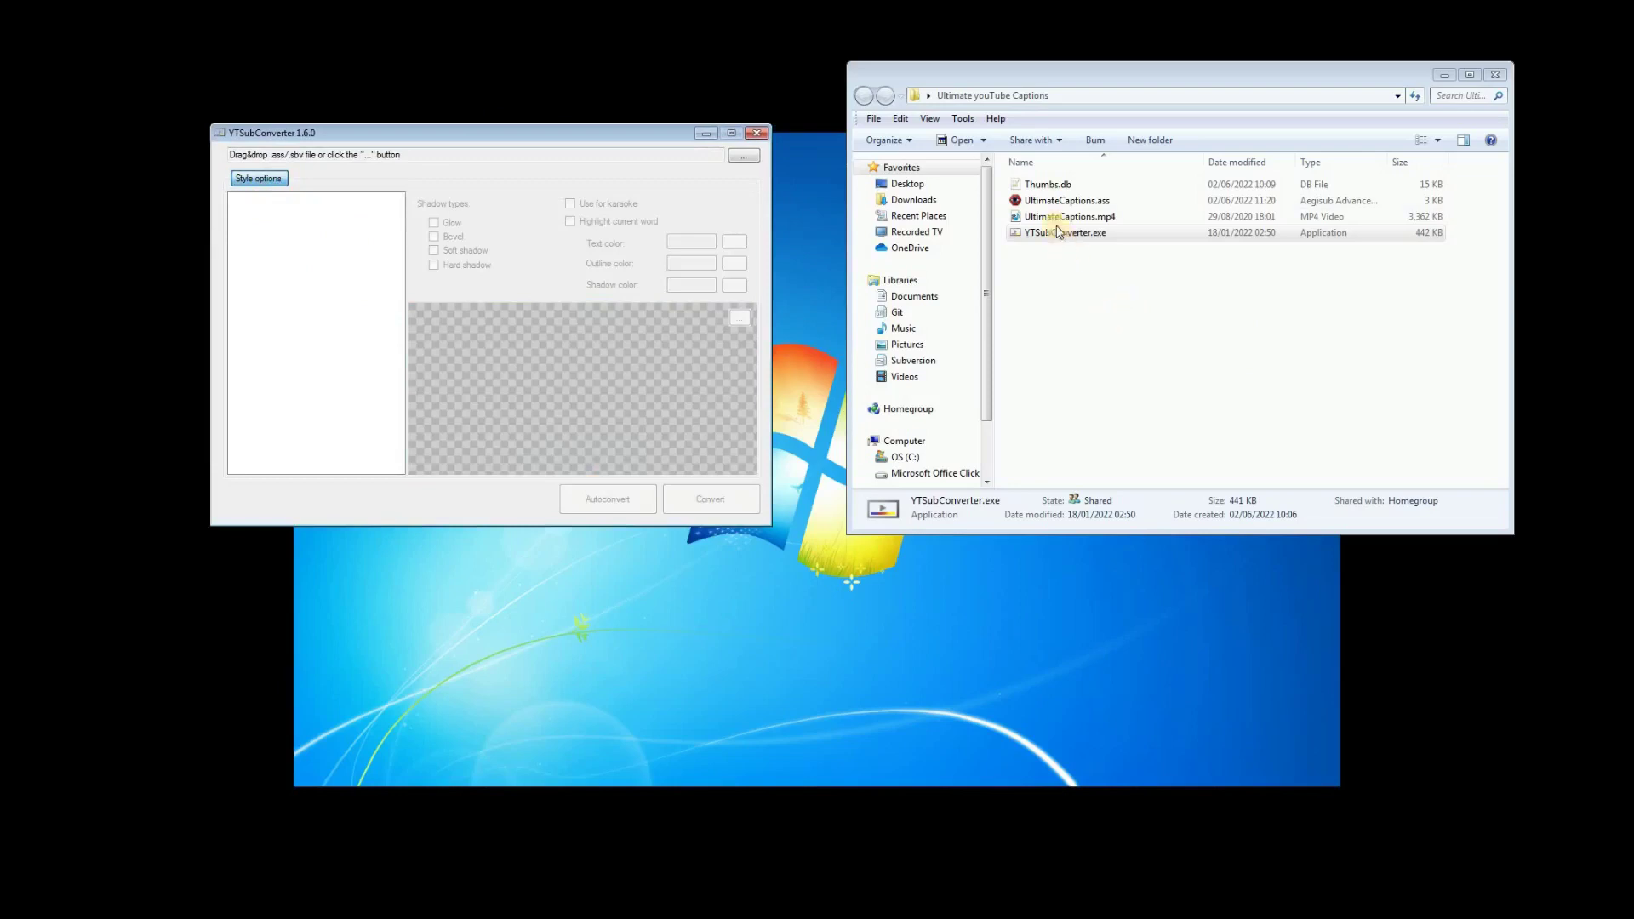
{"action": "left_click_drag", "start_coordinate": [1019, 205], "coordinate": [411, 160]}
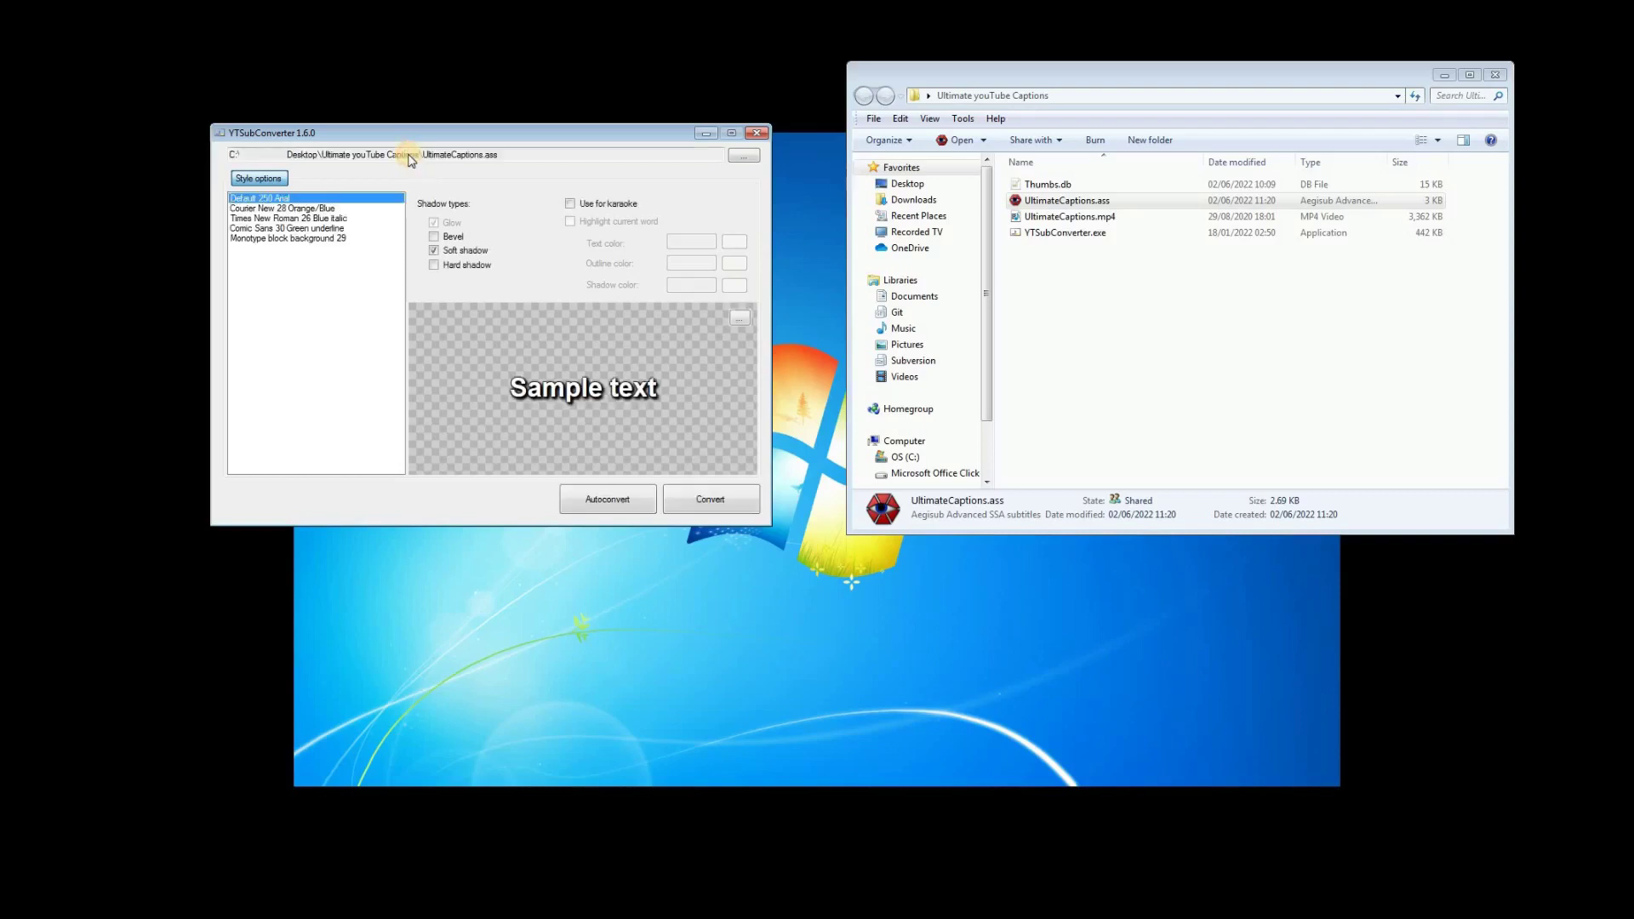
{"action": "left_click", "coordinate": [703, 502]}
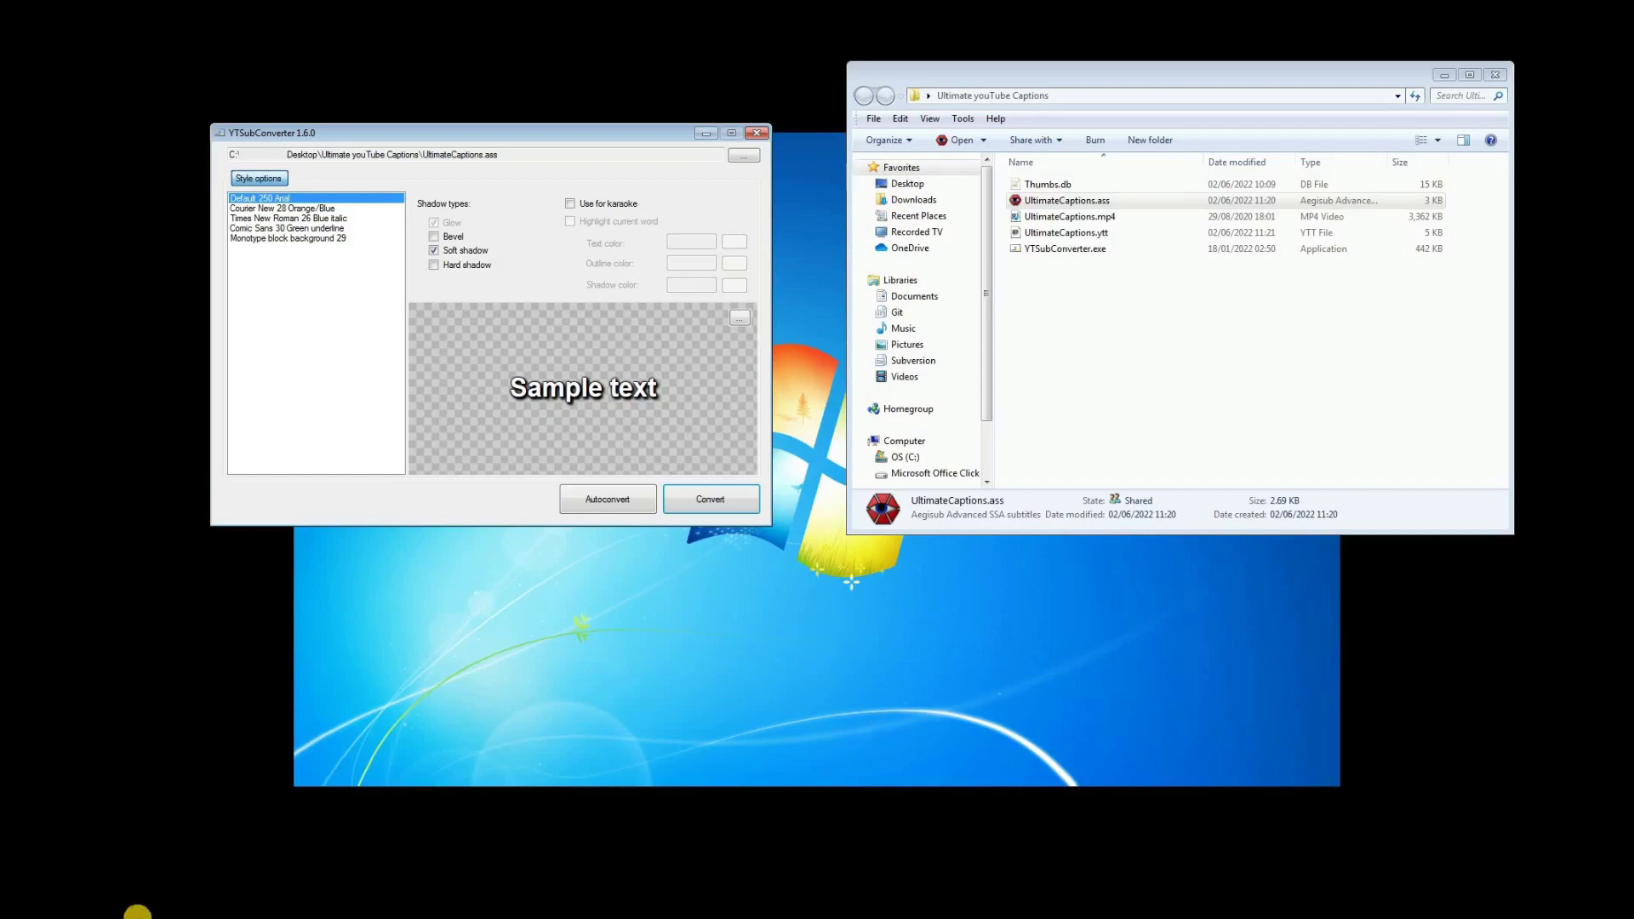
{"action": "left_click", "coordinate": [138, 912]}
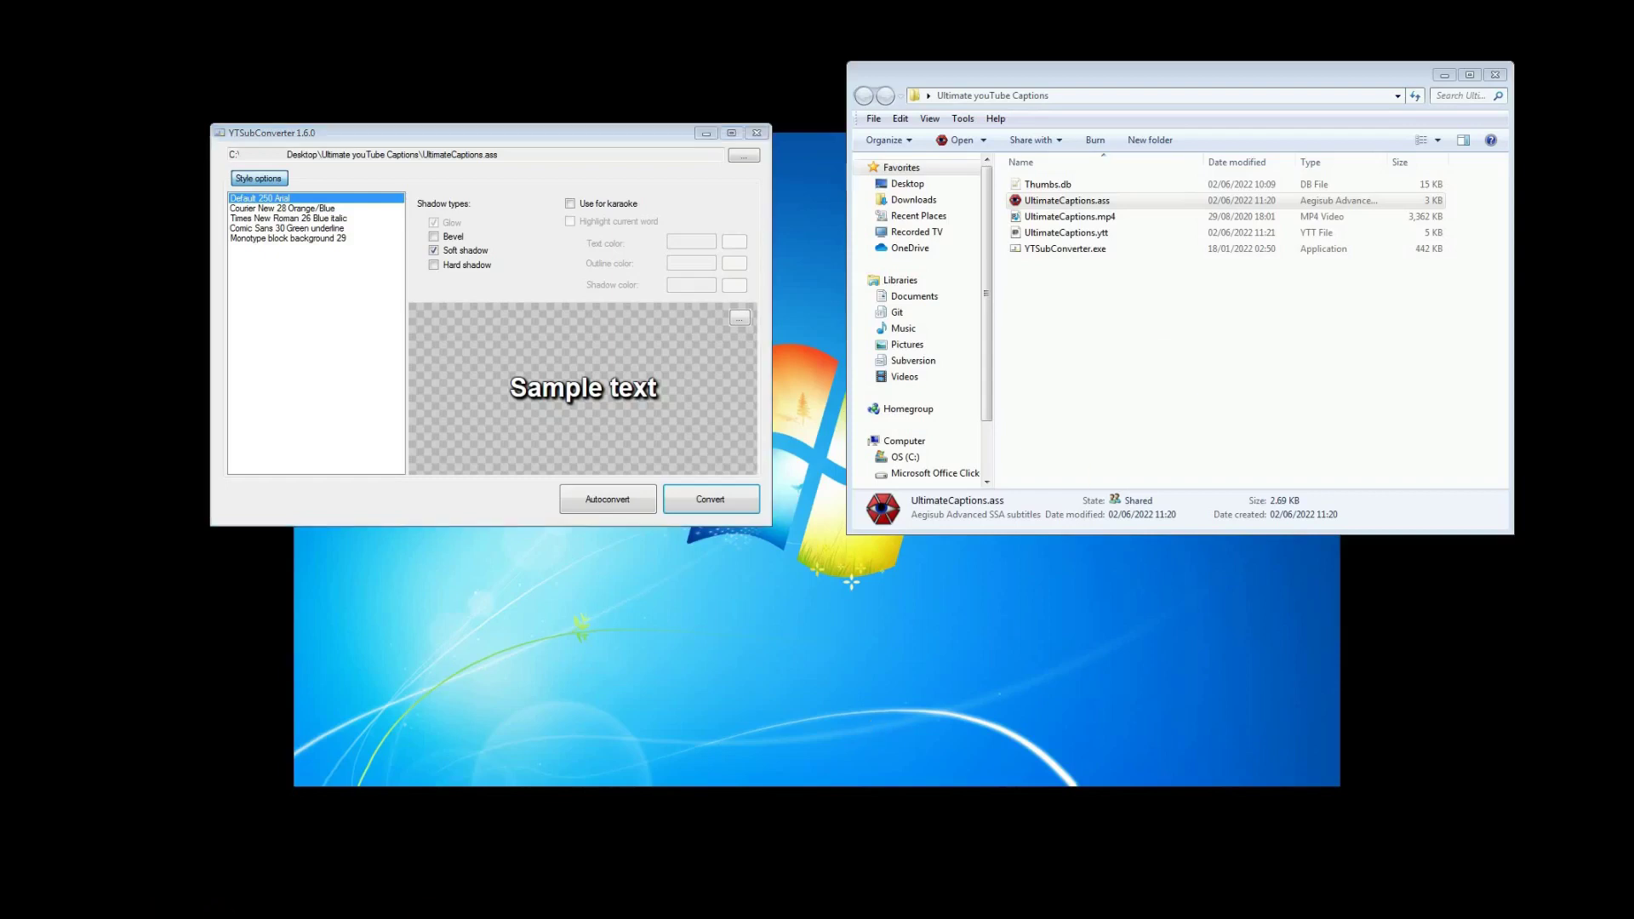
{"action": "left_click", "coordinate": [755, 137]}
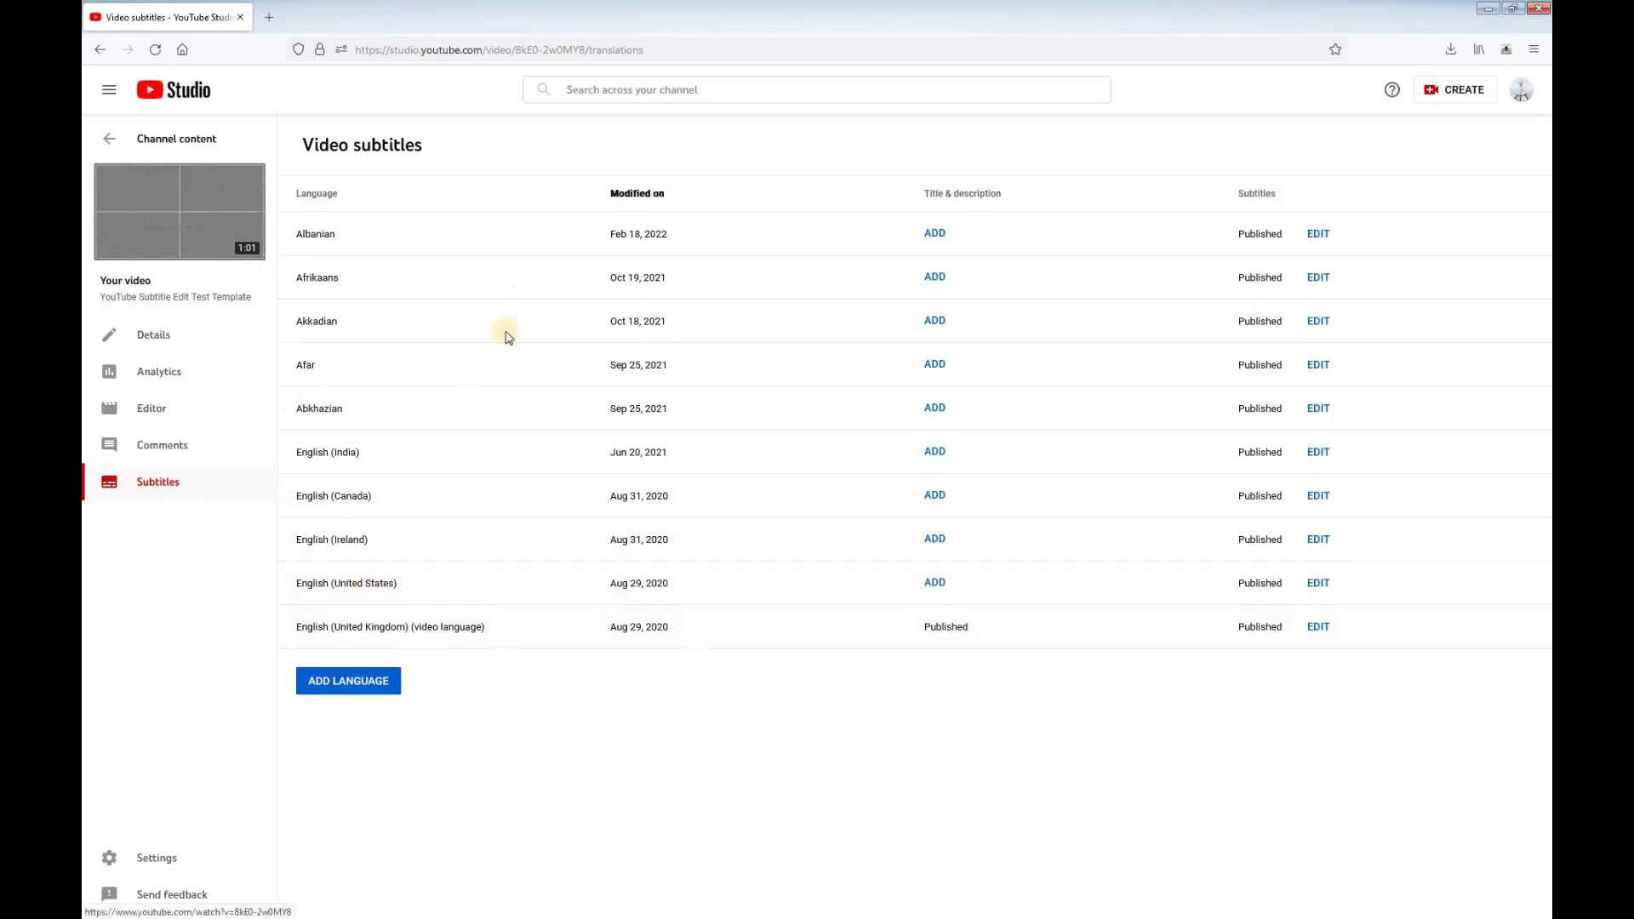
Add Amharic as a new subtitle language and begin adding its subtitles.
{"action": "left_click", "coordinate": [356, 685]}
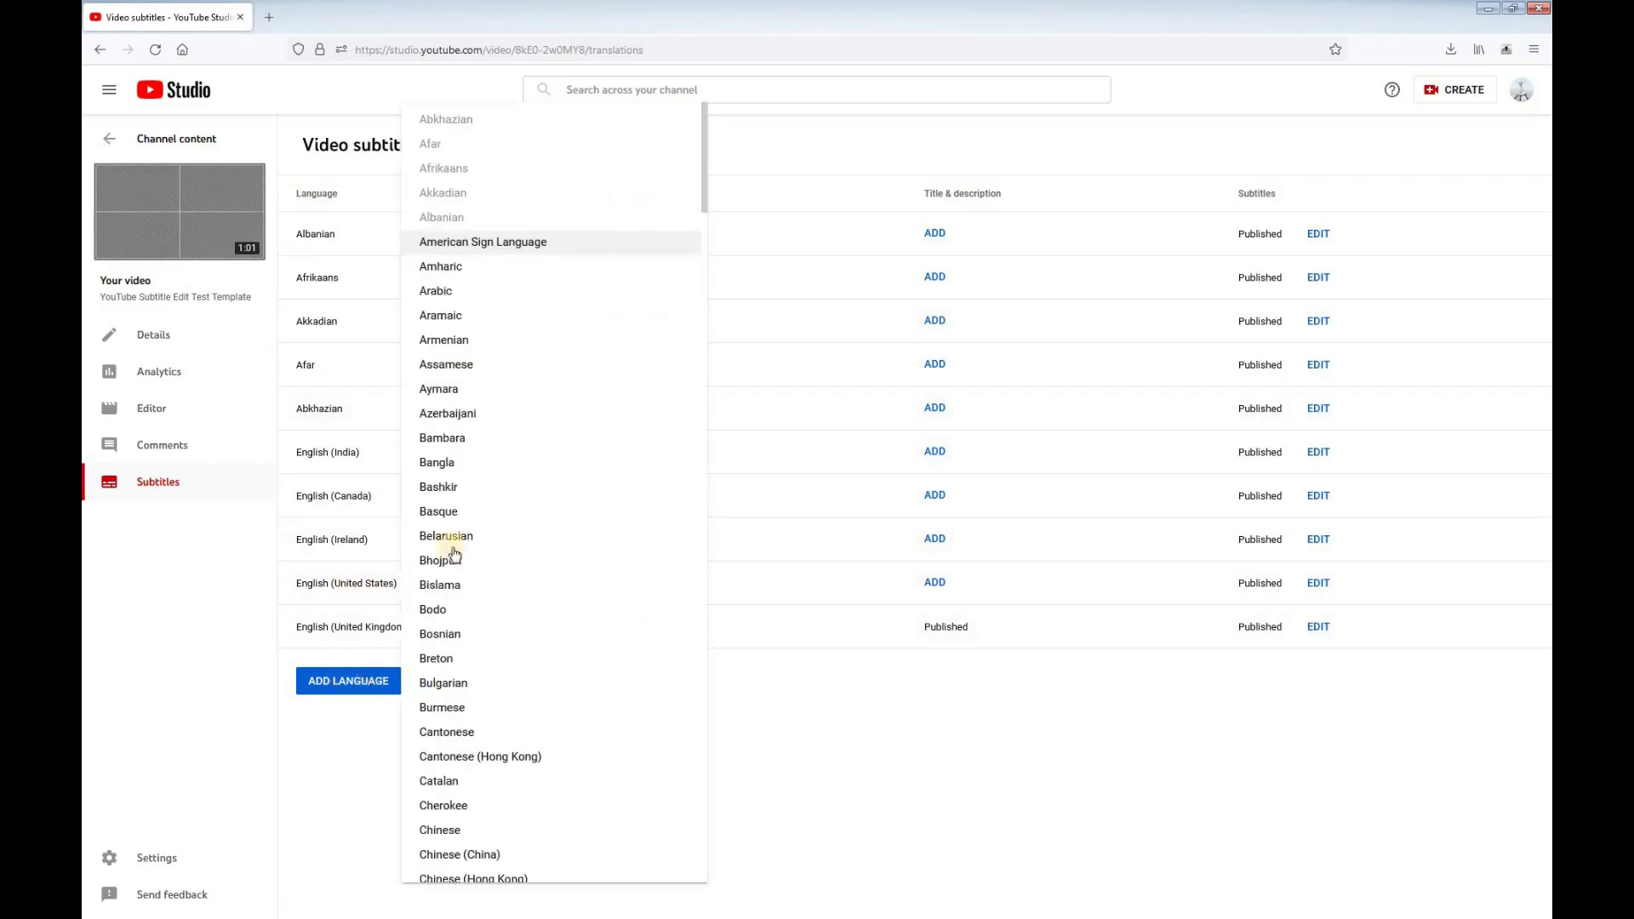
{"action": "left_click", "coordinate": [442, 267]}
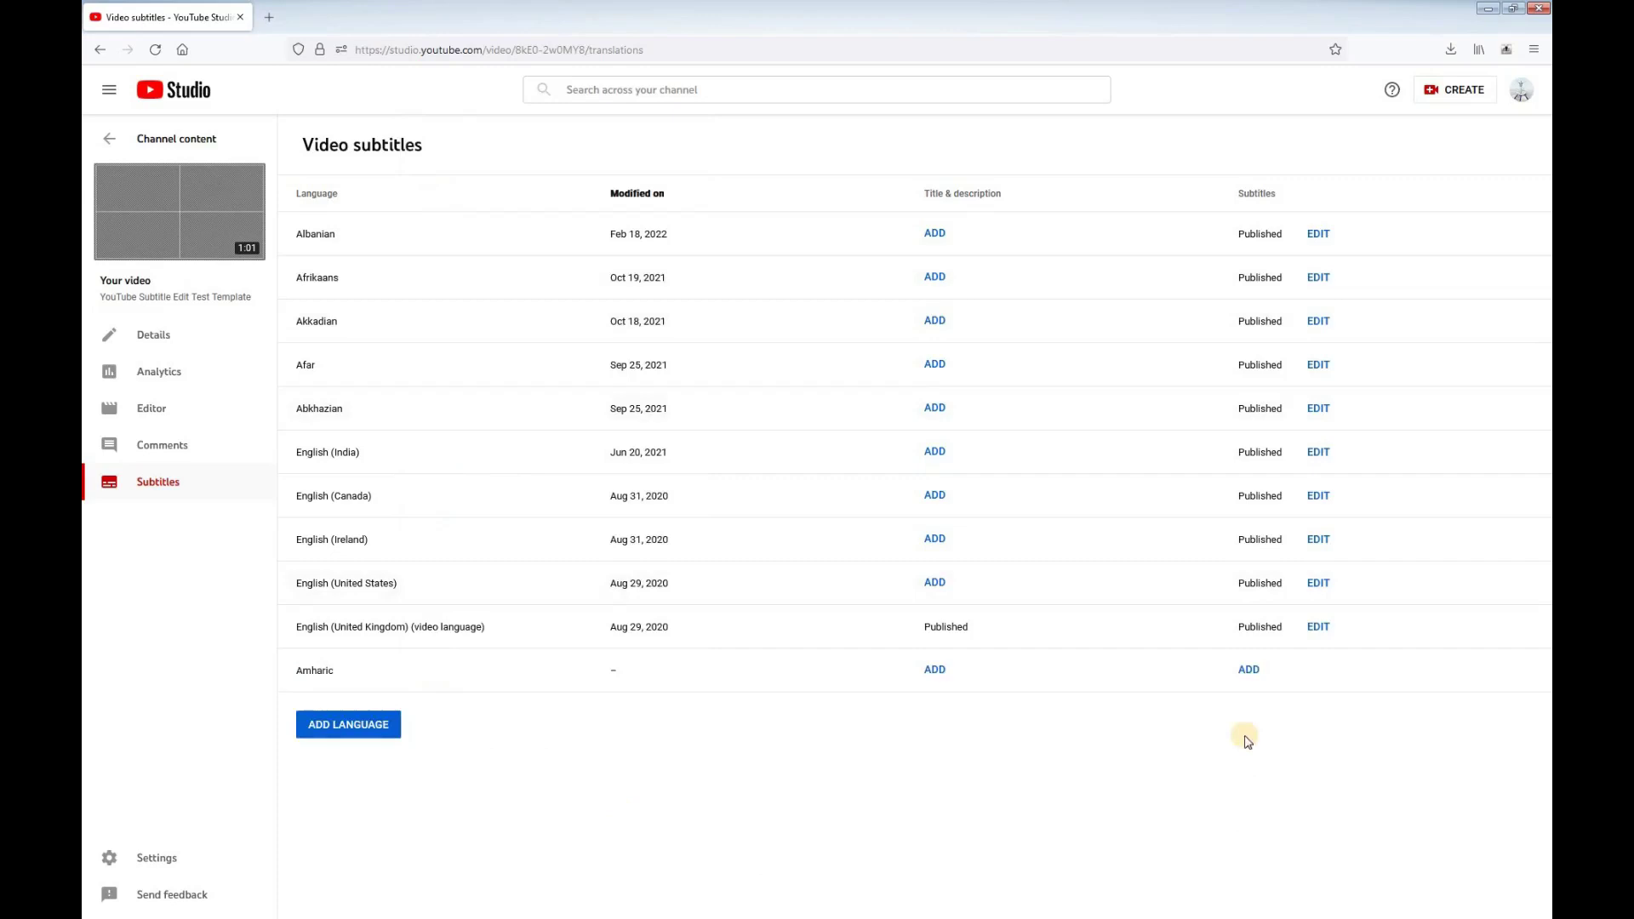
{"action": "left_click", "coordinate": [1248, 671]}
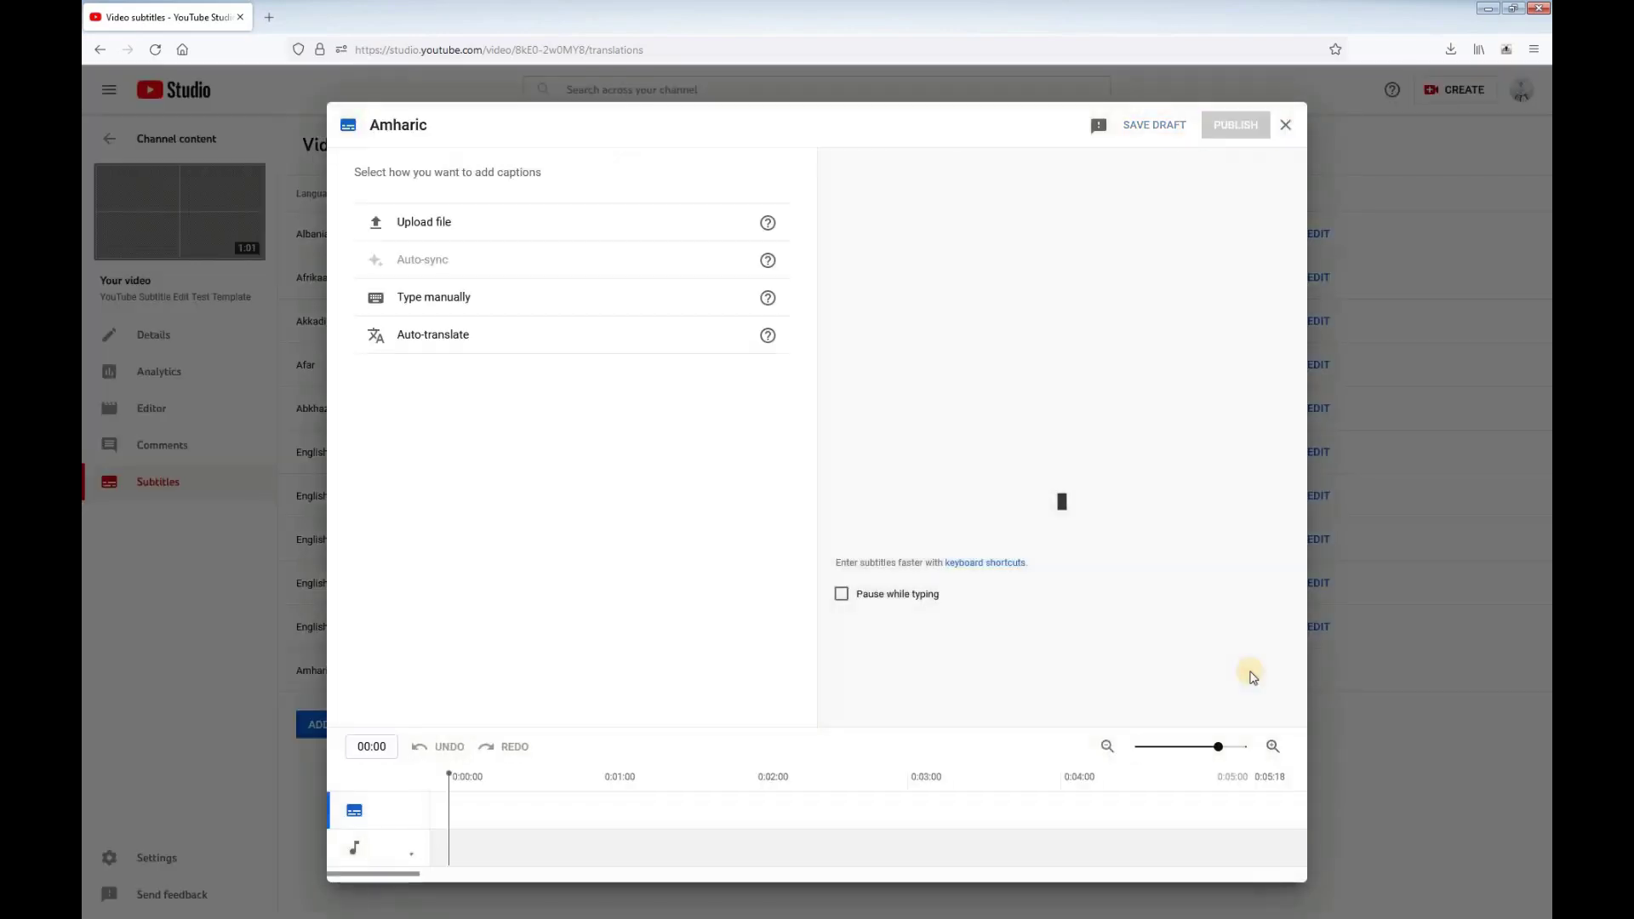
Upload UltimateCaptions.ytt as a timed subtitle file and publish the Amharic subtitles.
{"action": "left_click", "coordinate": [440, 226]}
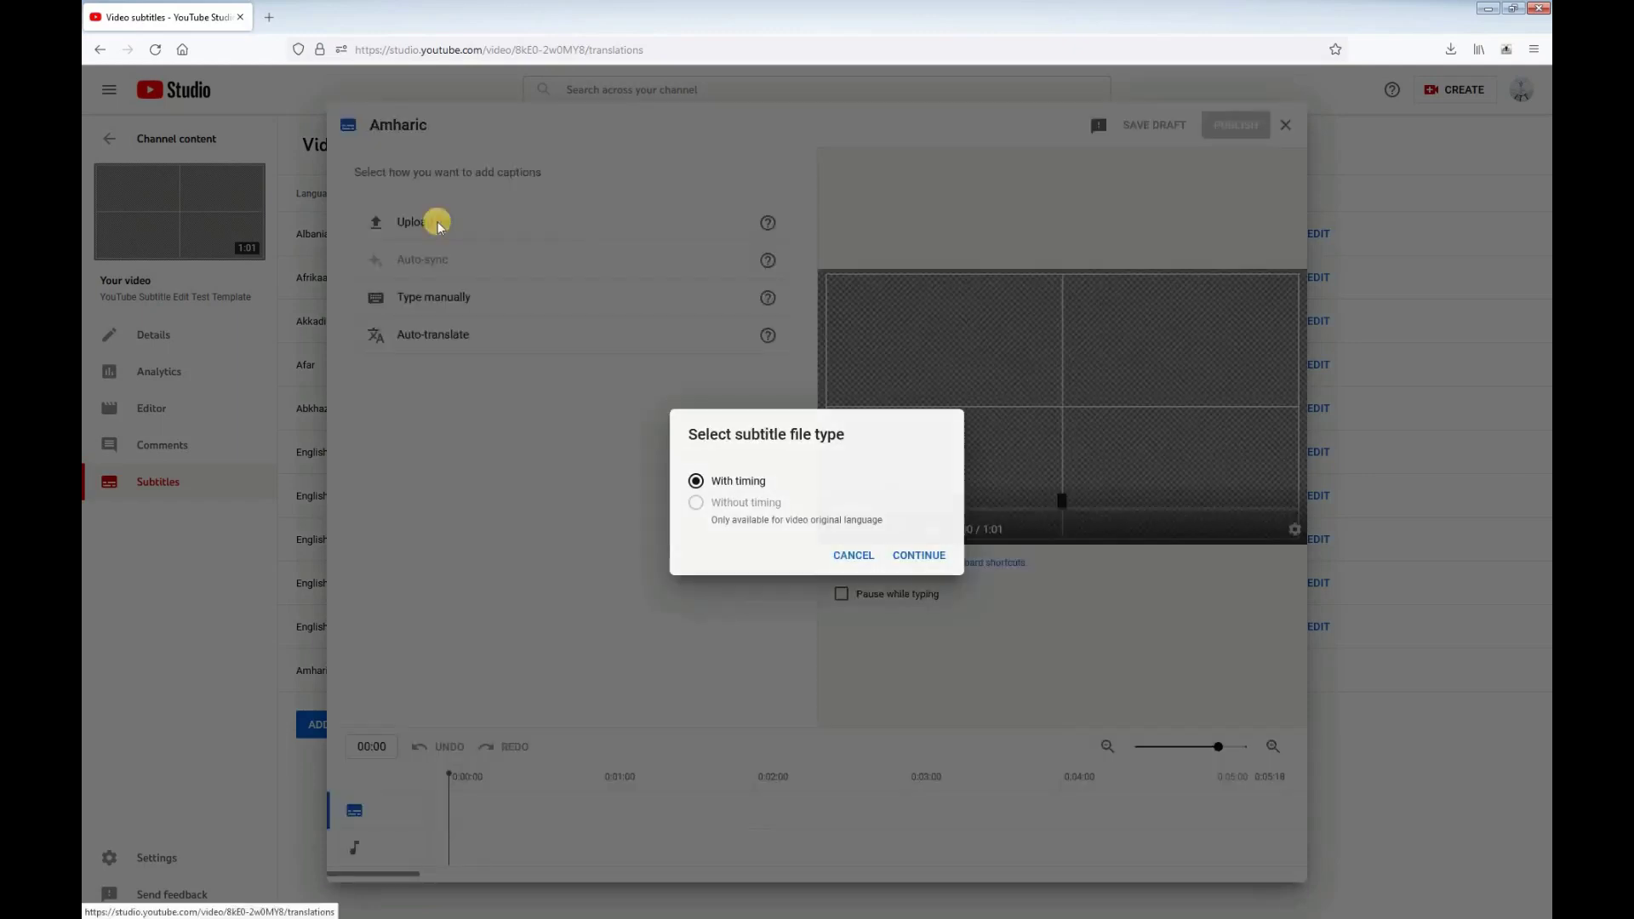
{"action": "left_click", "coordinate": [932, 557]}
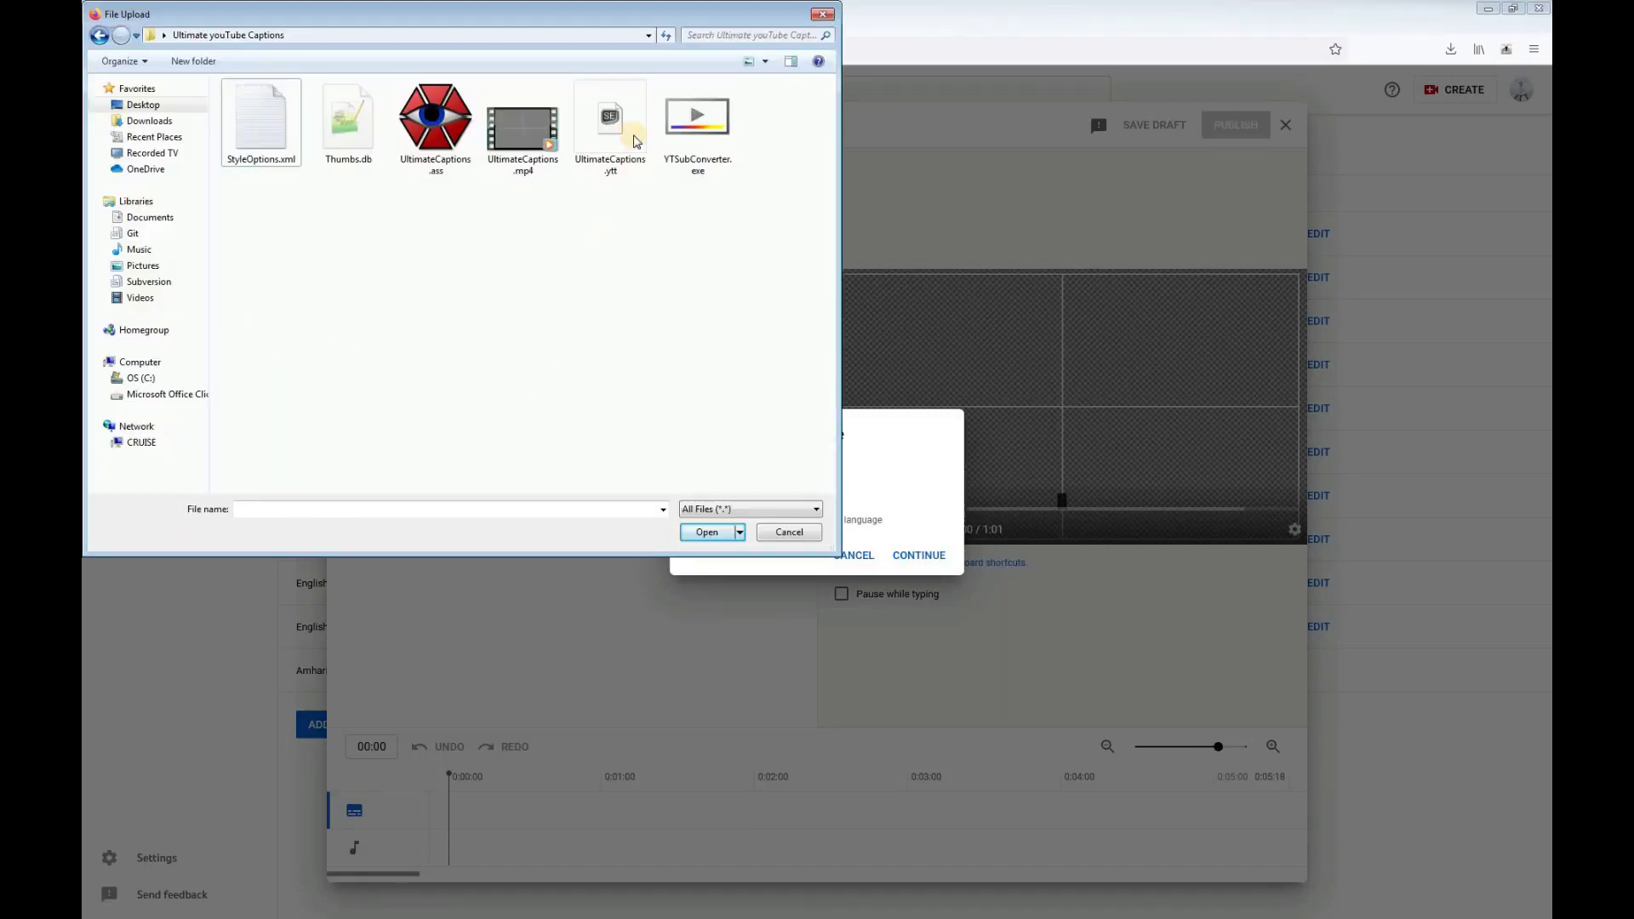
{"action": "left_click", "coordinate": [618, 124]}
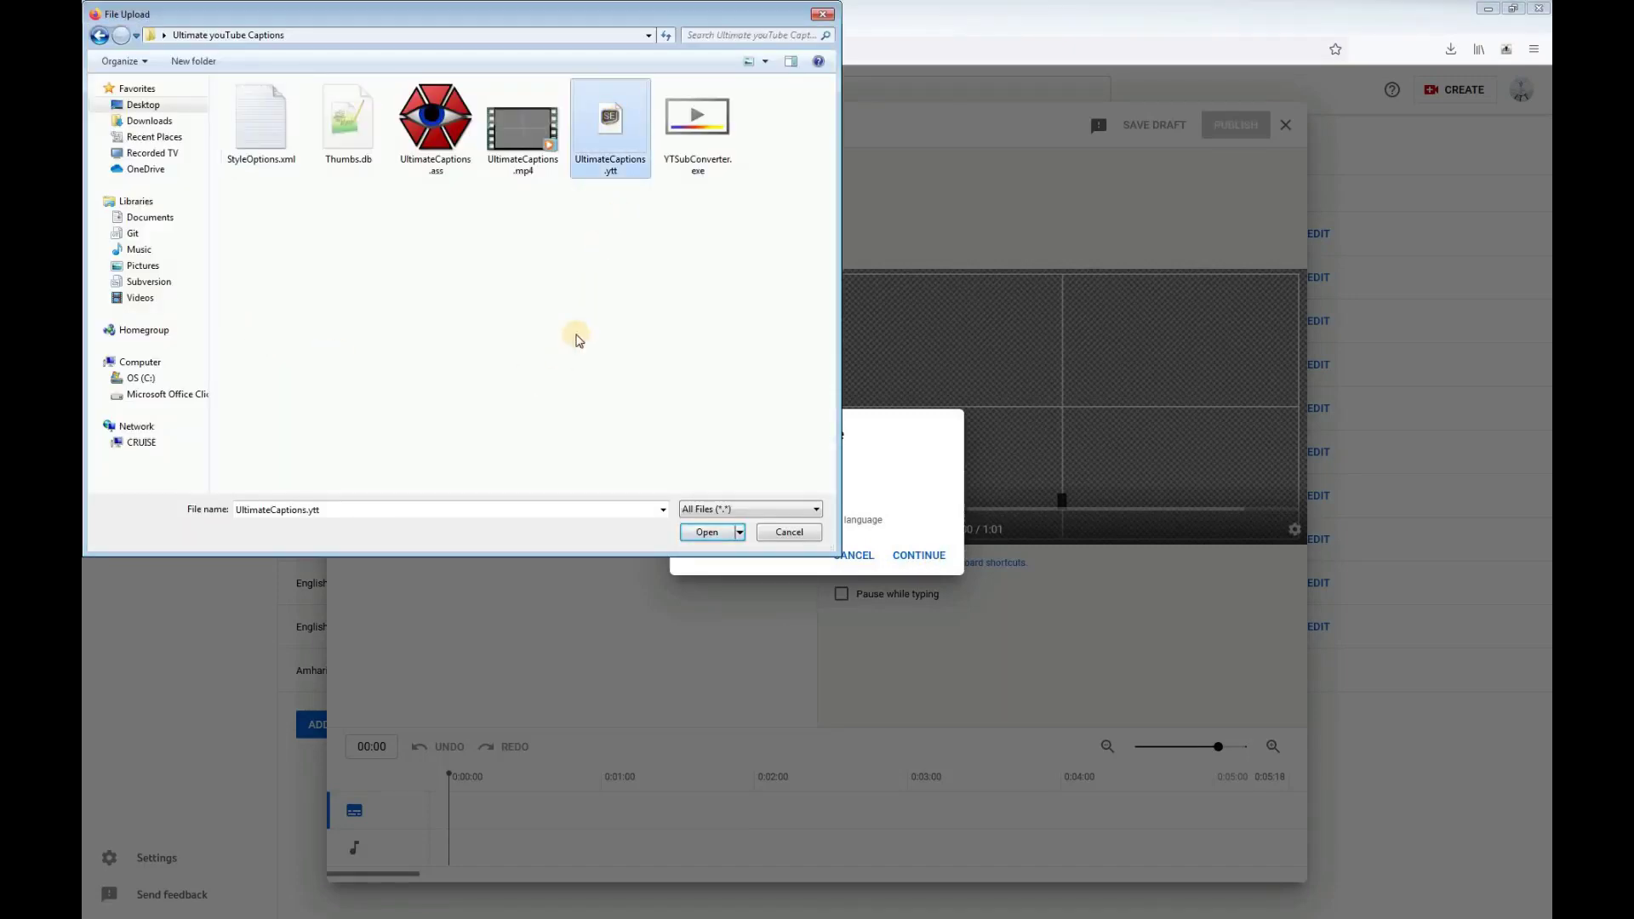
{"action": "left_click", "coordinate": [712, 533]}
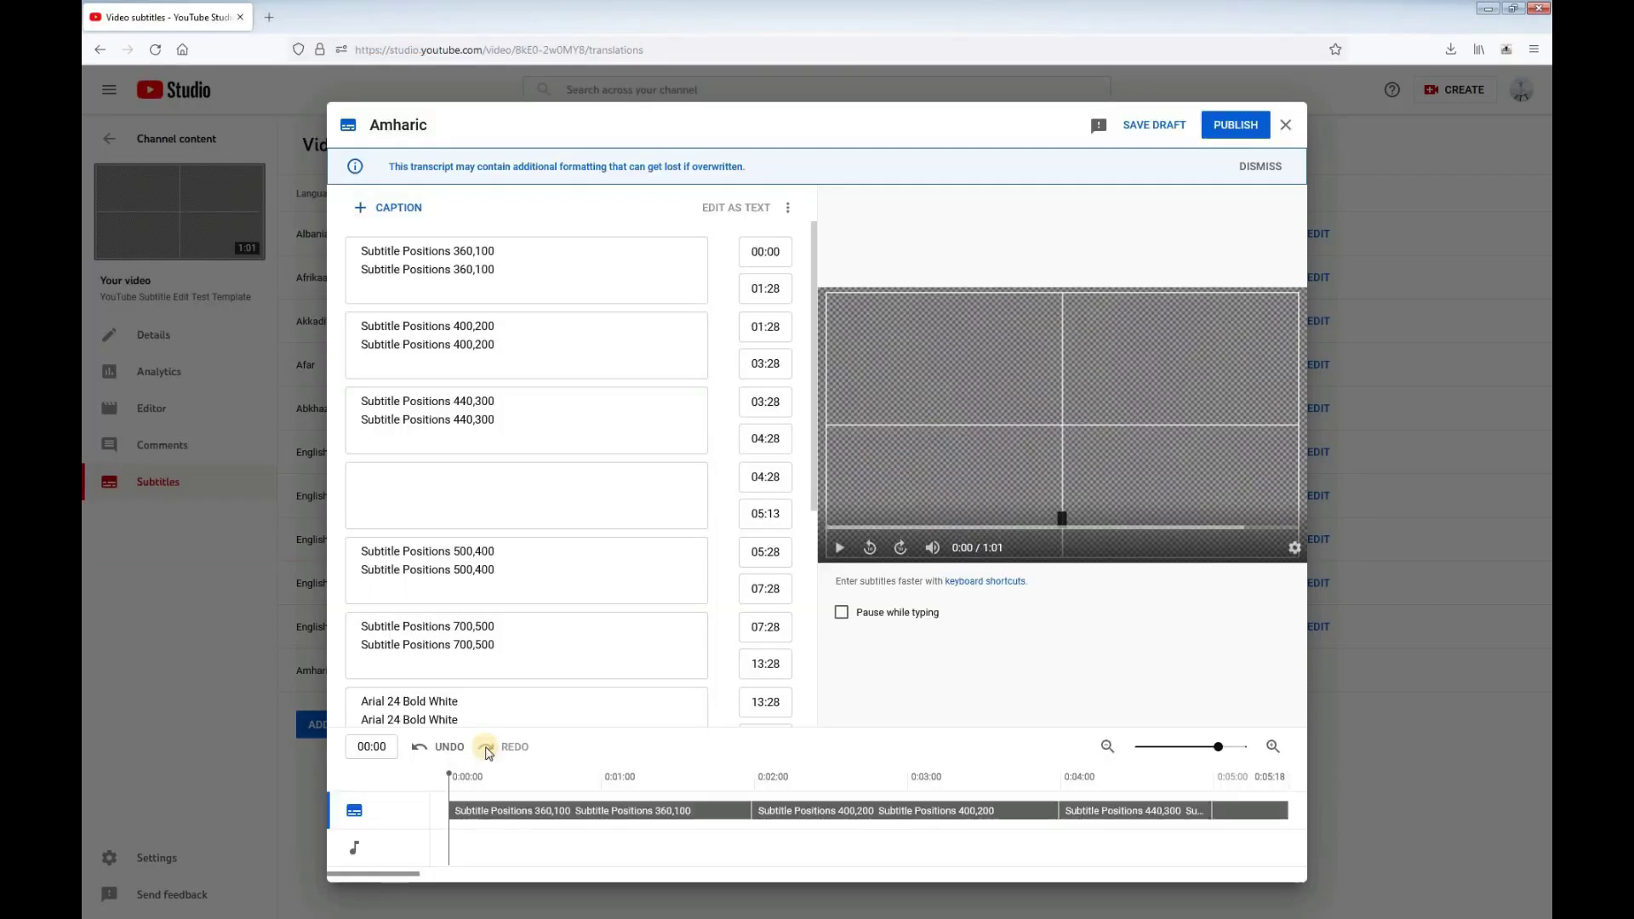
{"action": "left_click", "coordinate": [1234, 127]}
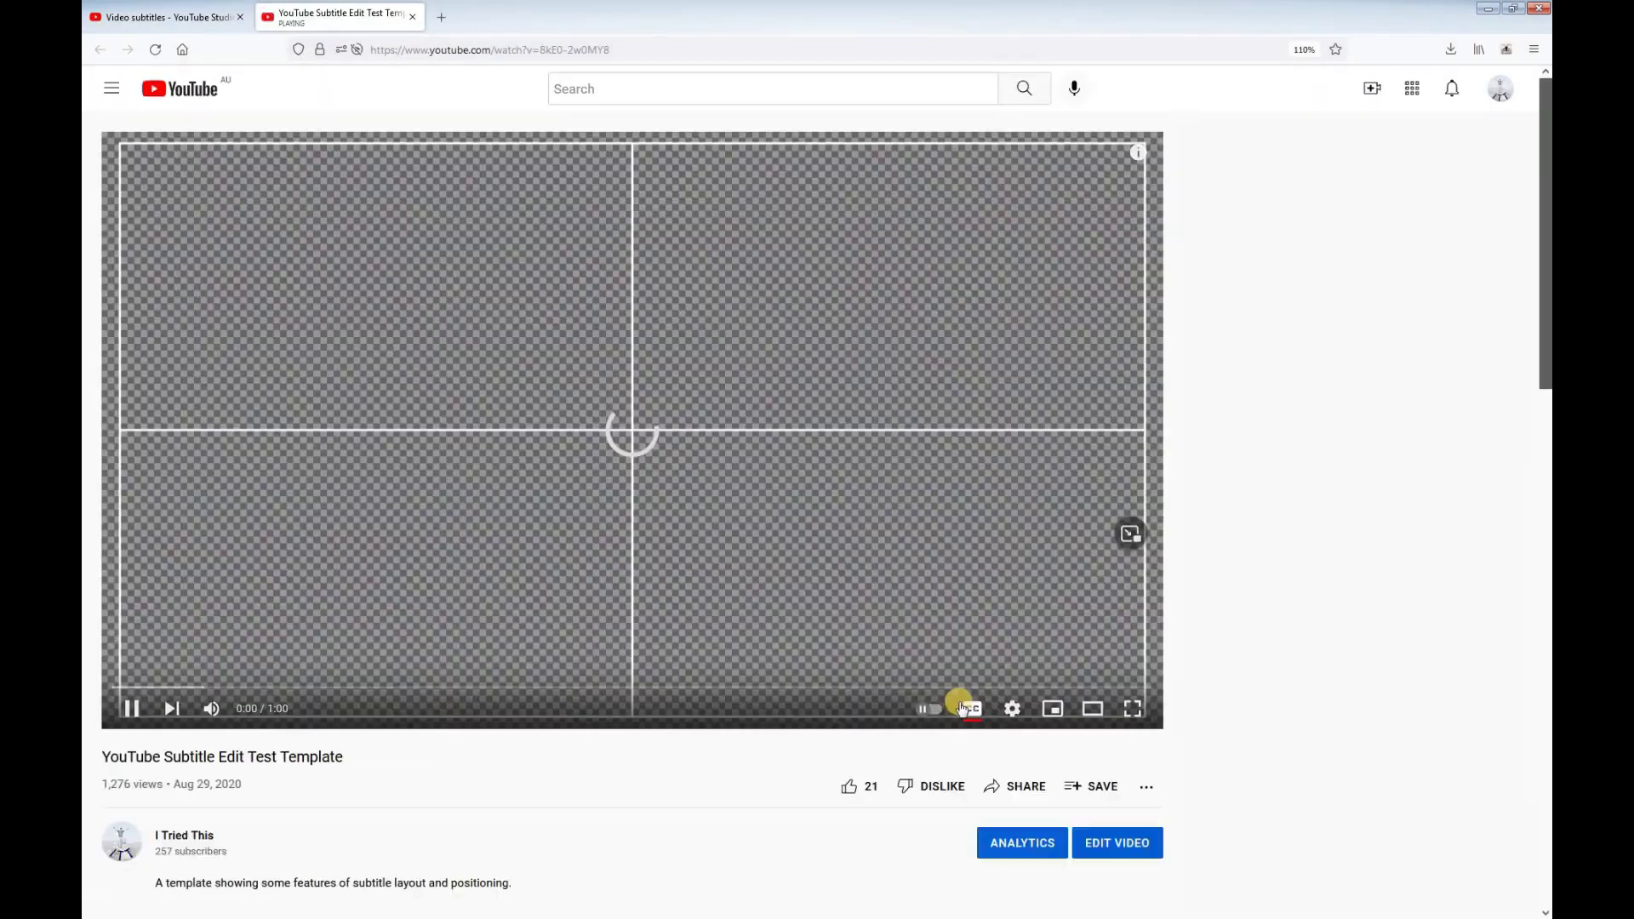
Switch the player's subtitles to Amharic and resume playback to view the staggered captions.
{"action": "left_click", "coordinate": [906, 510]}
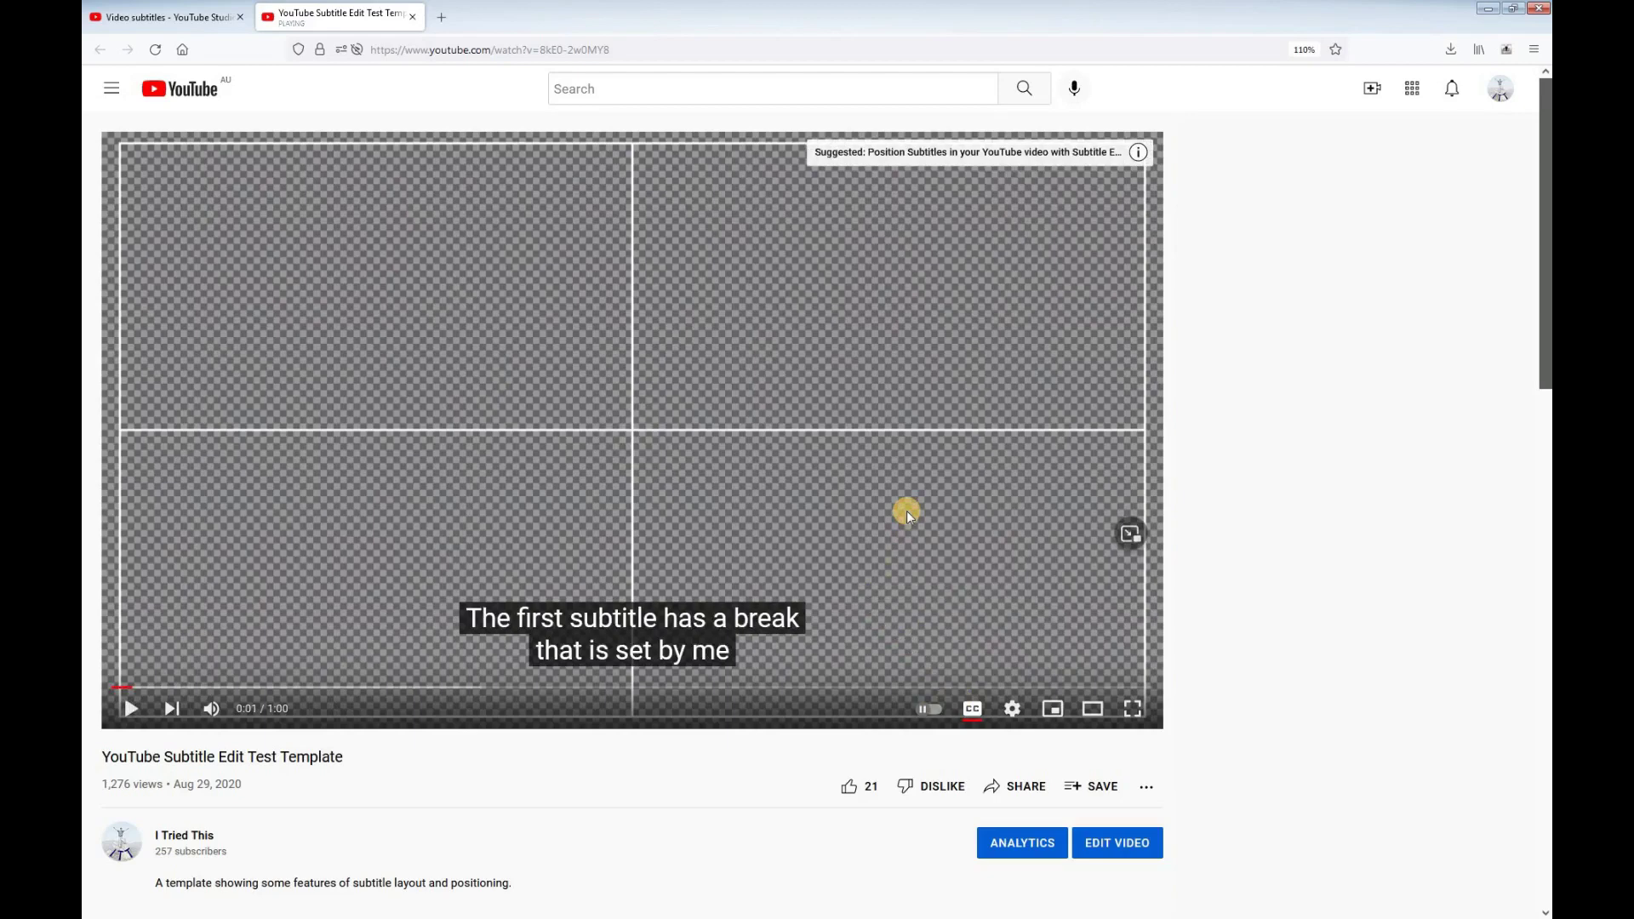
{"action": "left_click", "coordinate": [1010, 711]}
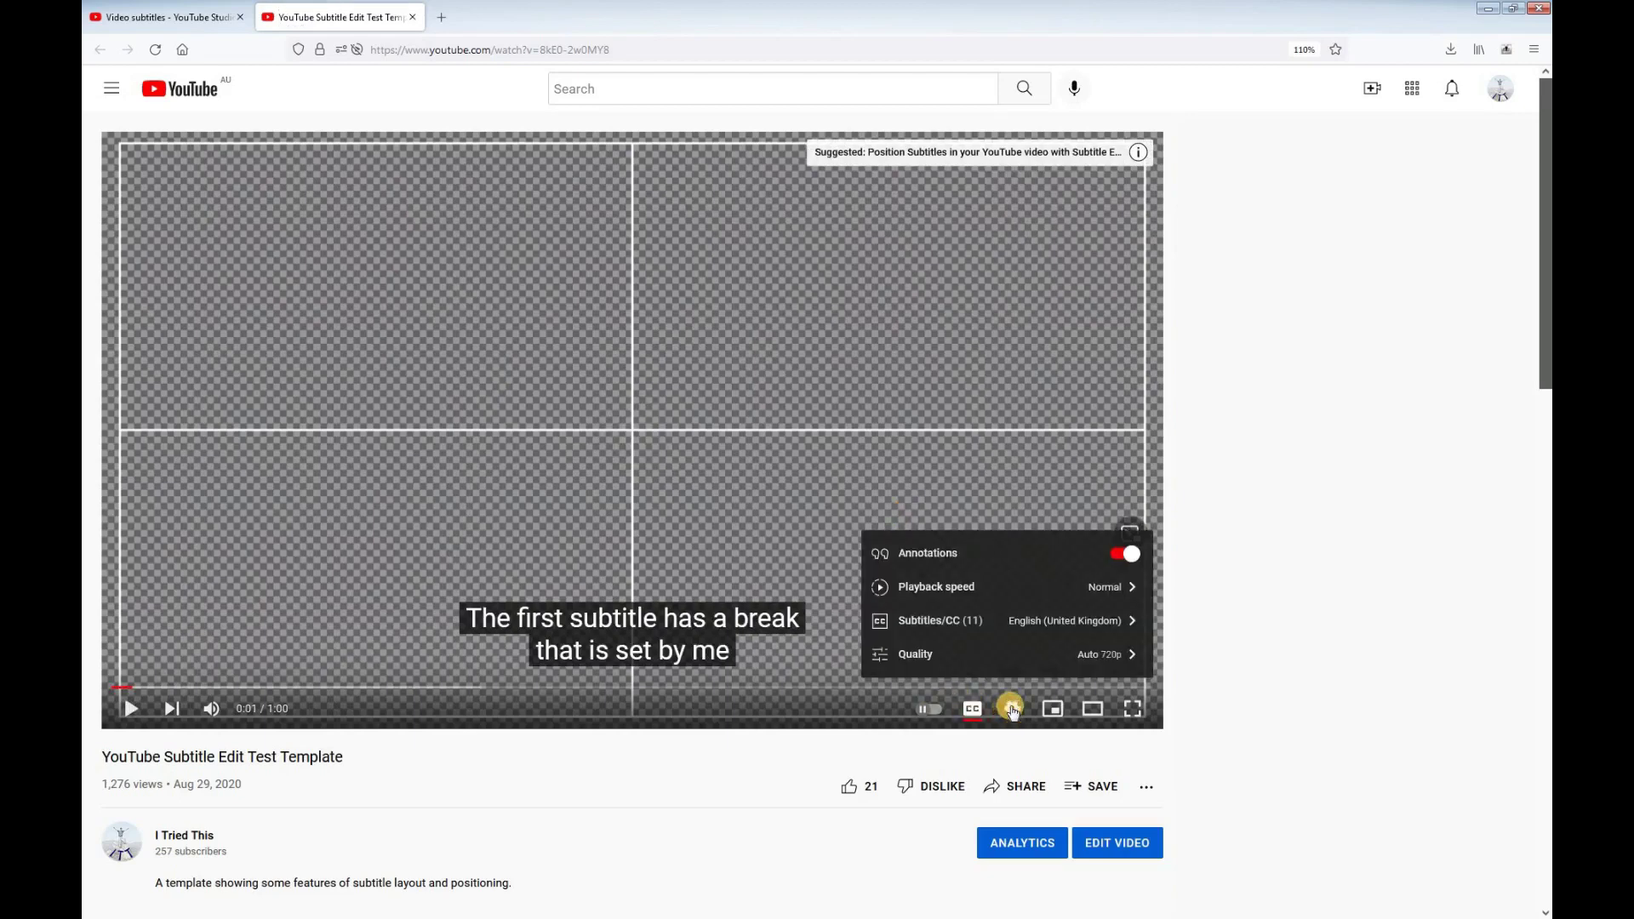
{"action": "left_click", "coordinate": [1118, 633]}
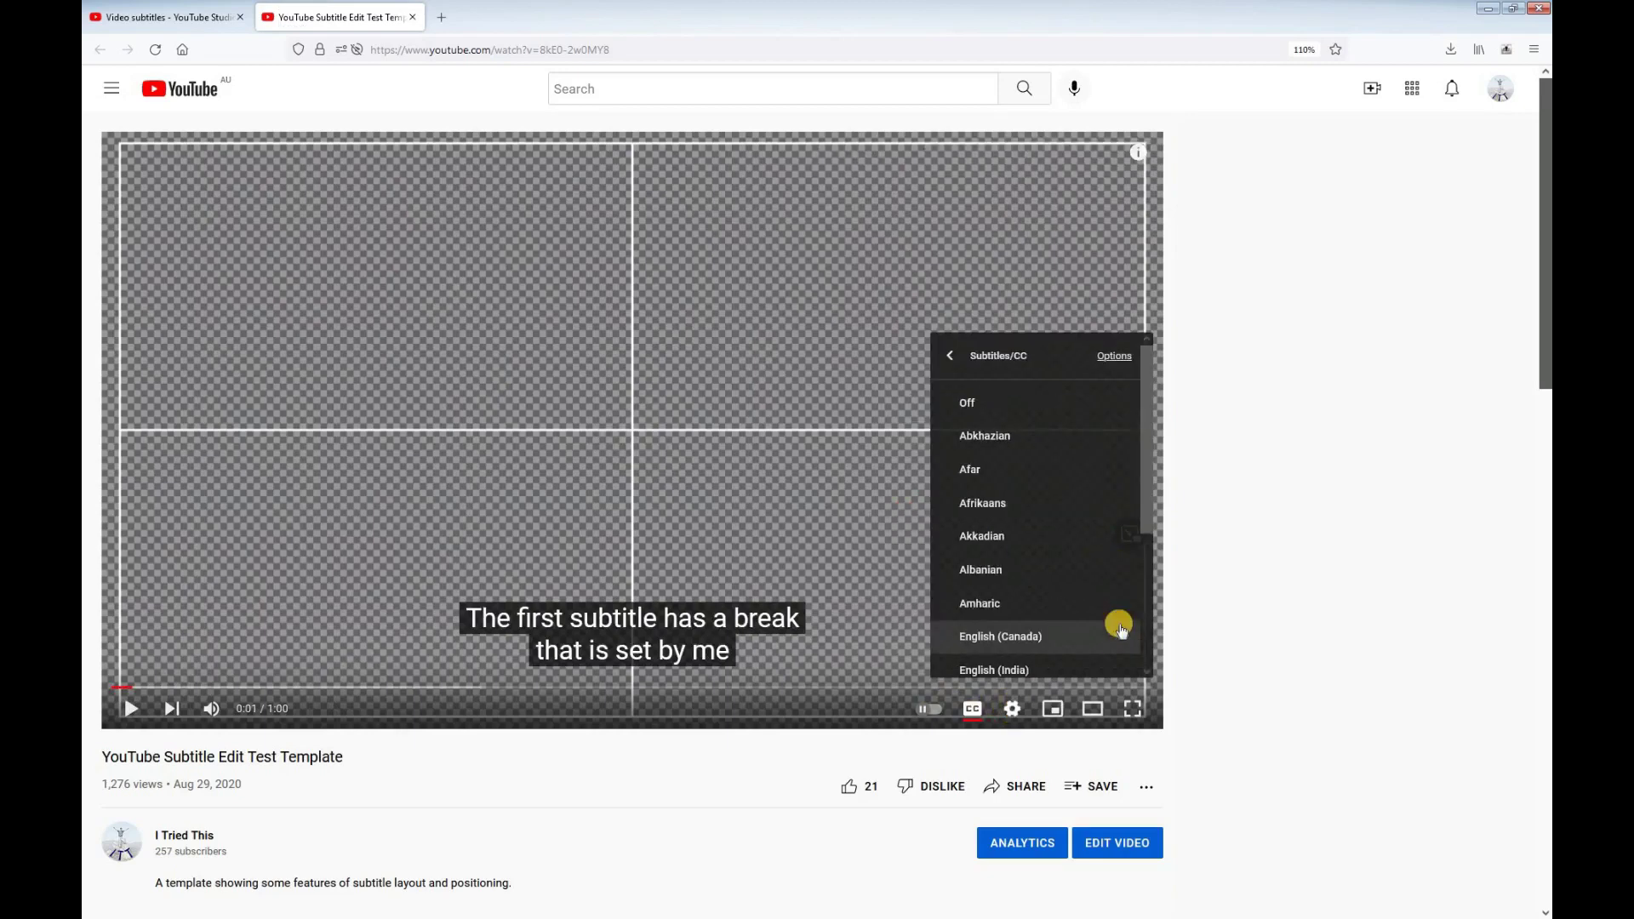
{"action": "left_click", "coordinate": [985, 603]}
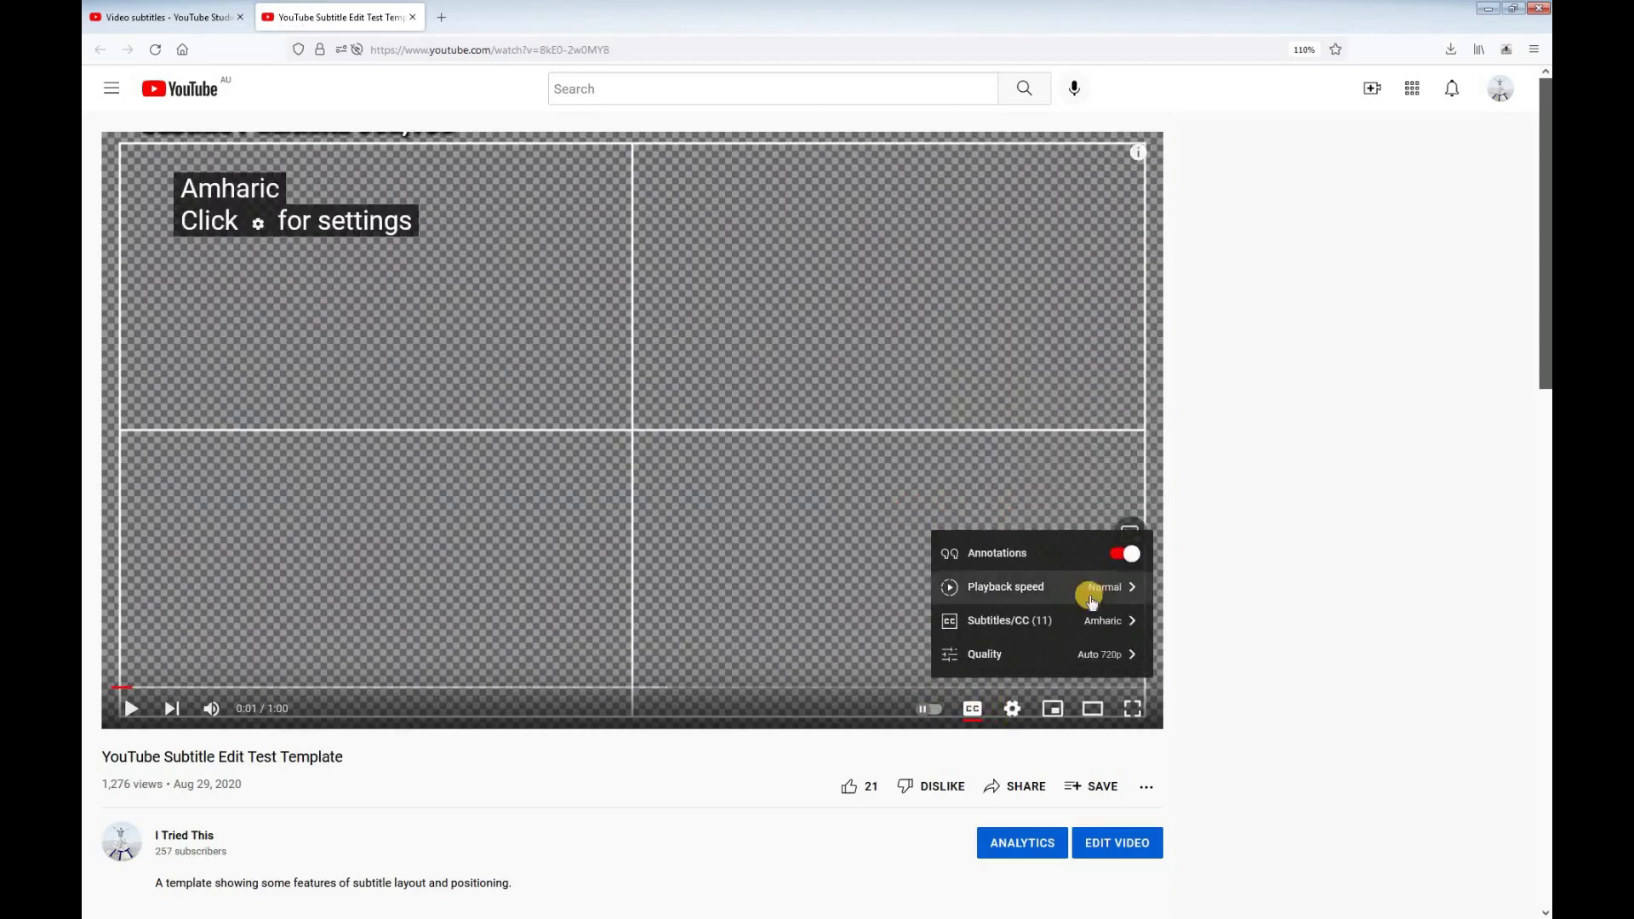
{"action": "left_click", "coordinate": [840, 308]}
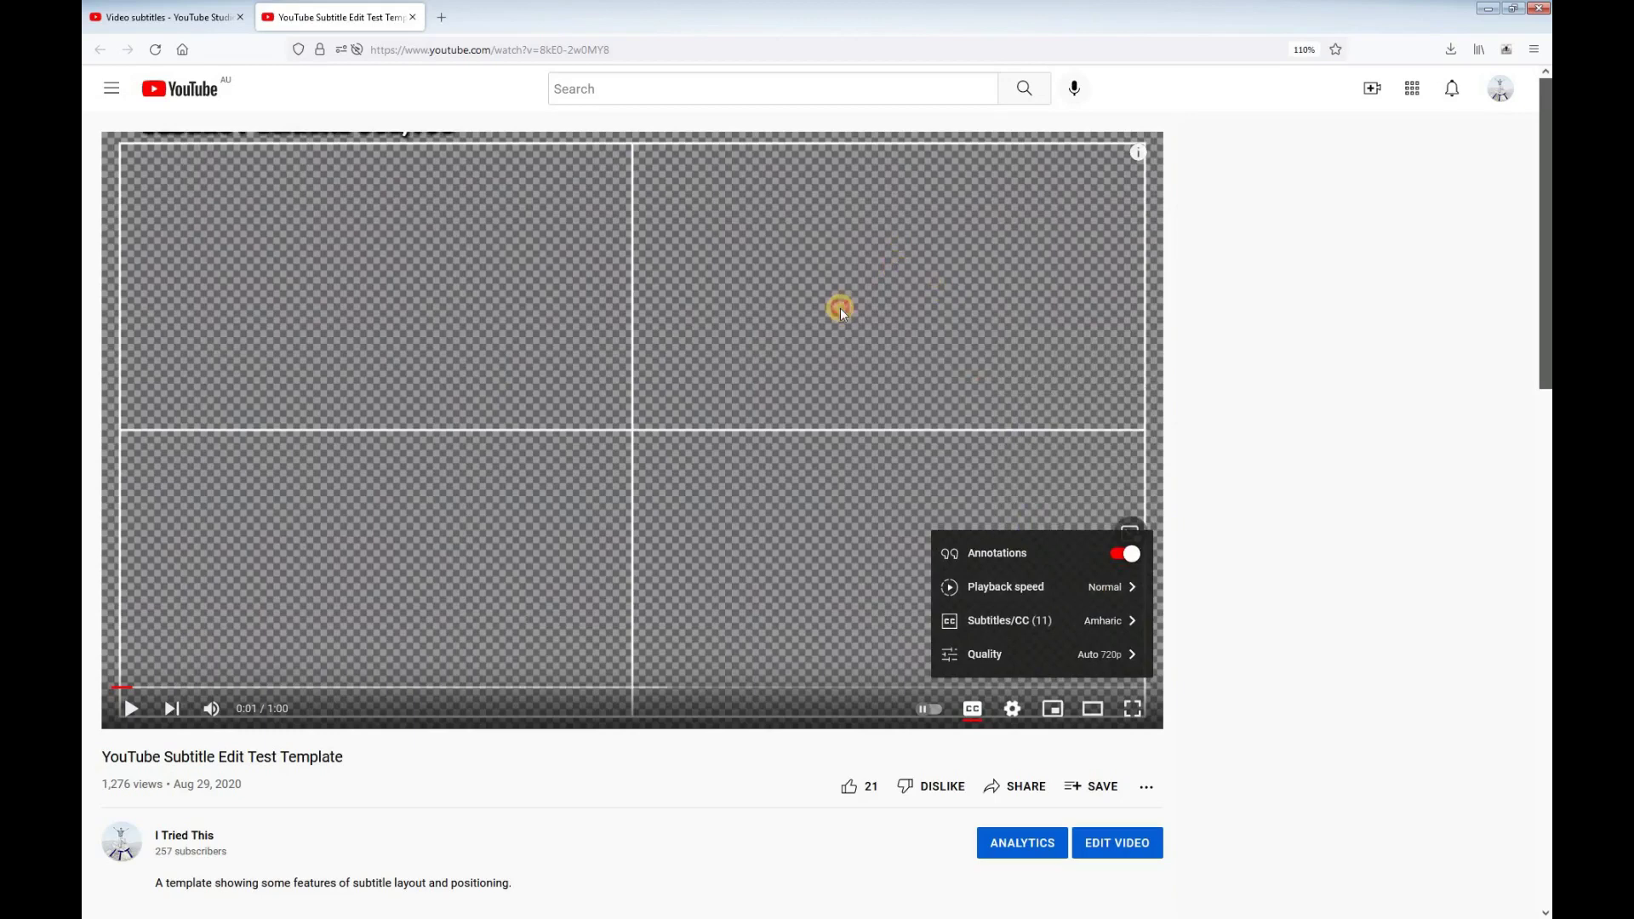
{"action": "left_click", "coordinate": [805, 468]}
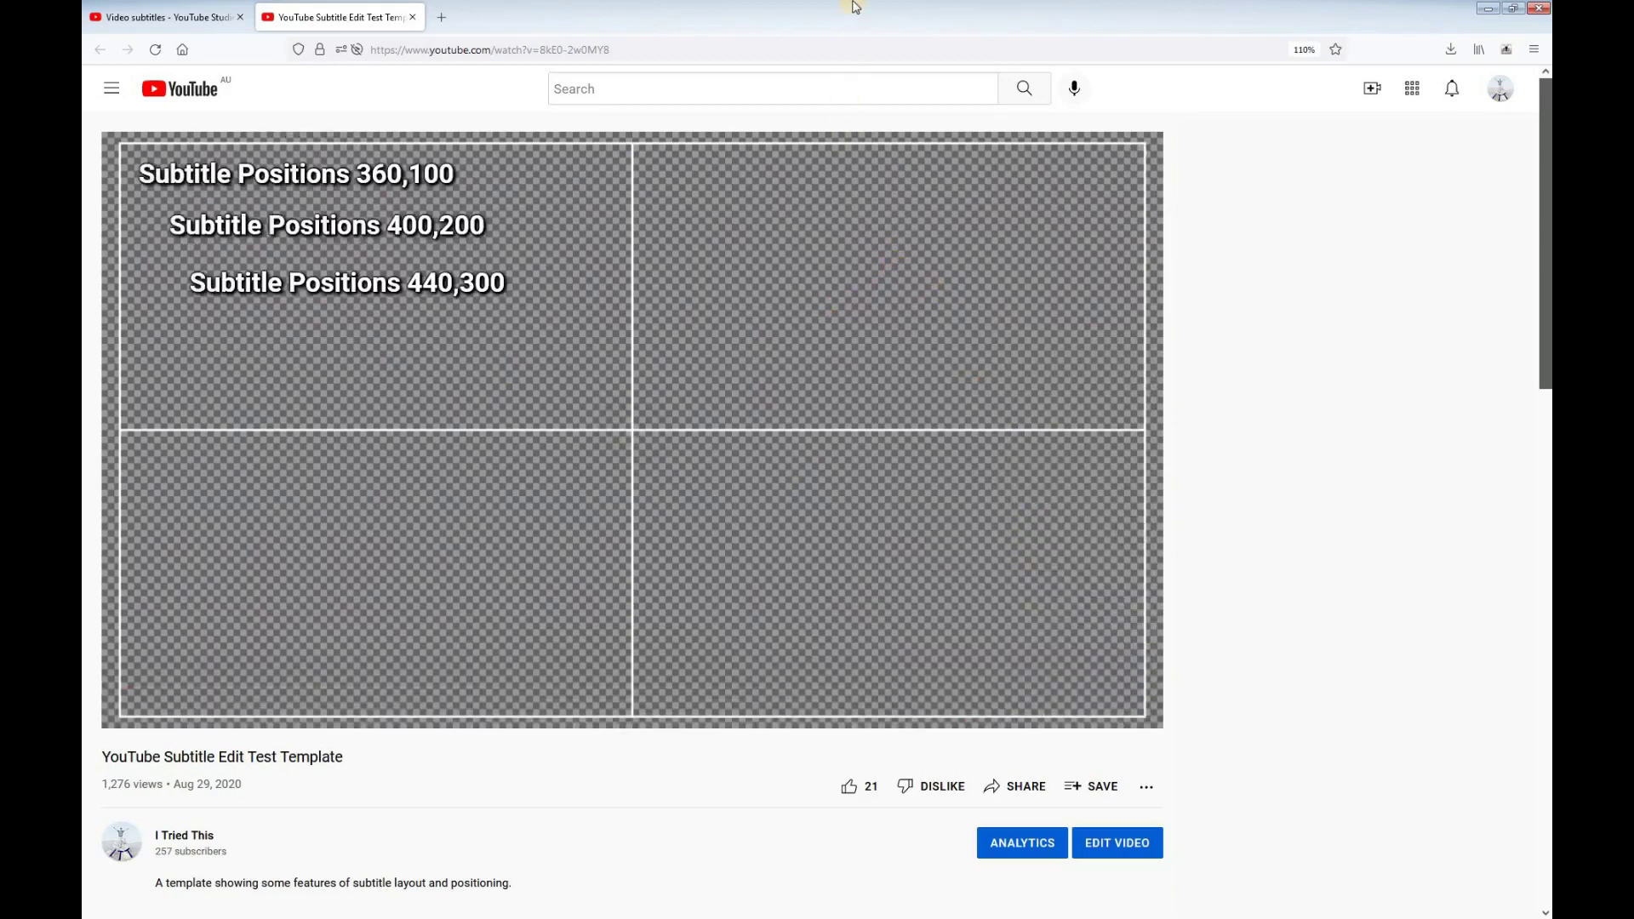